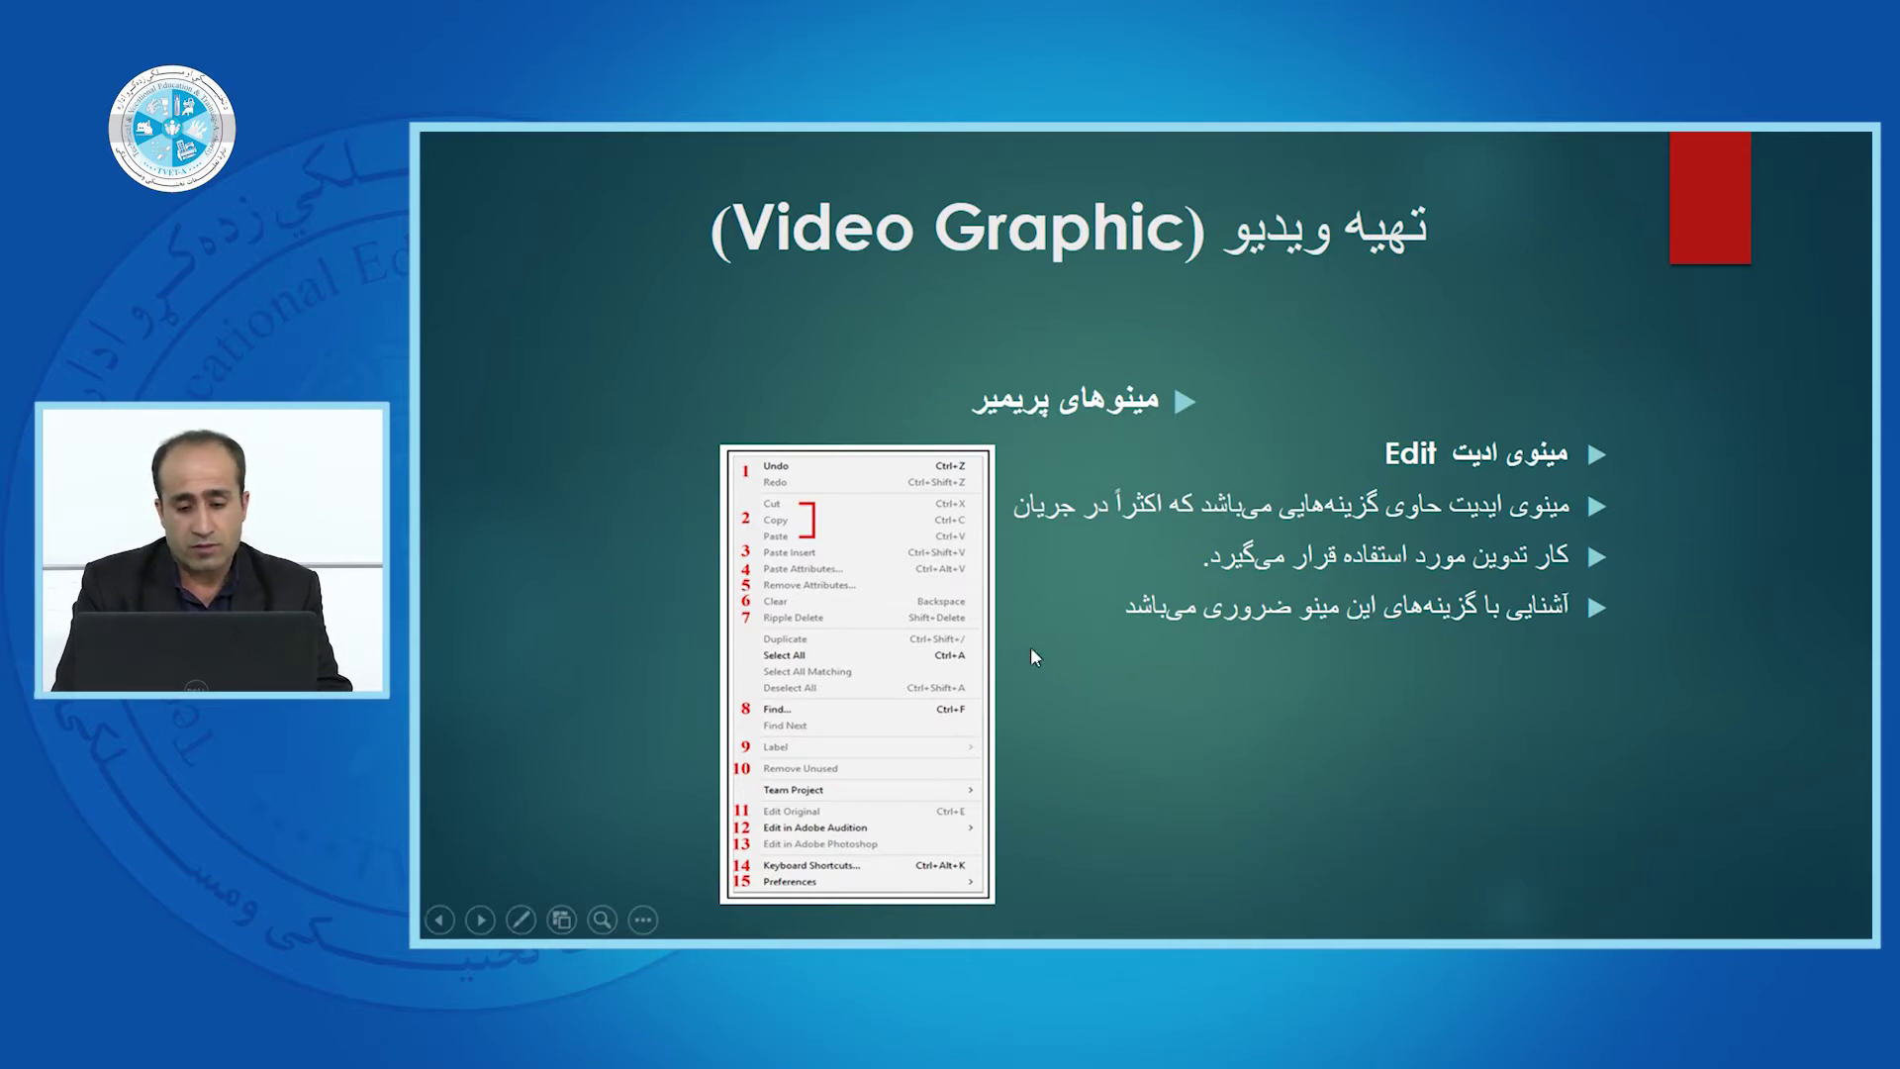
click(1354, 694)
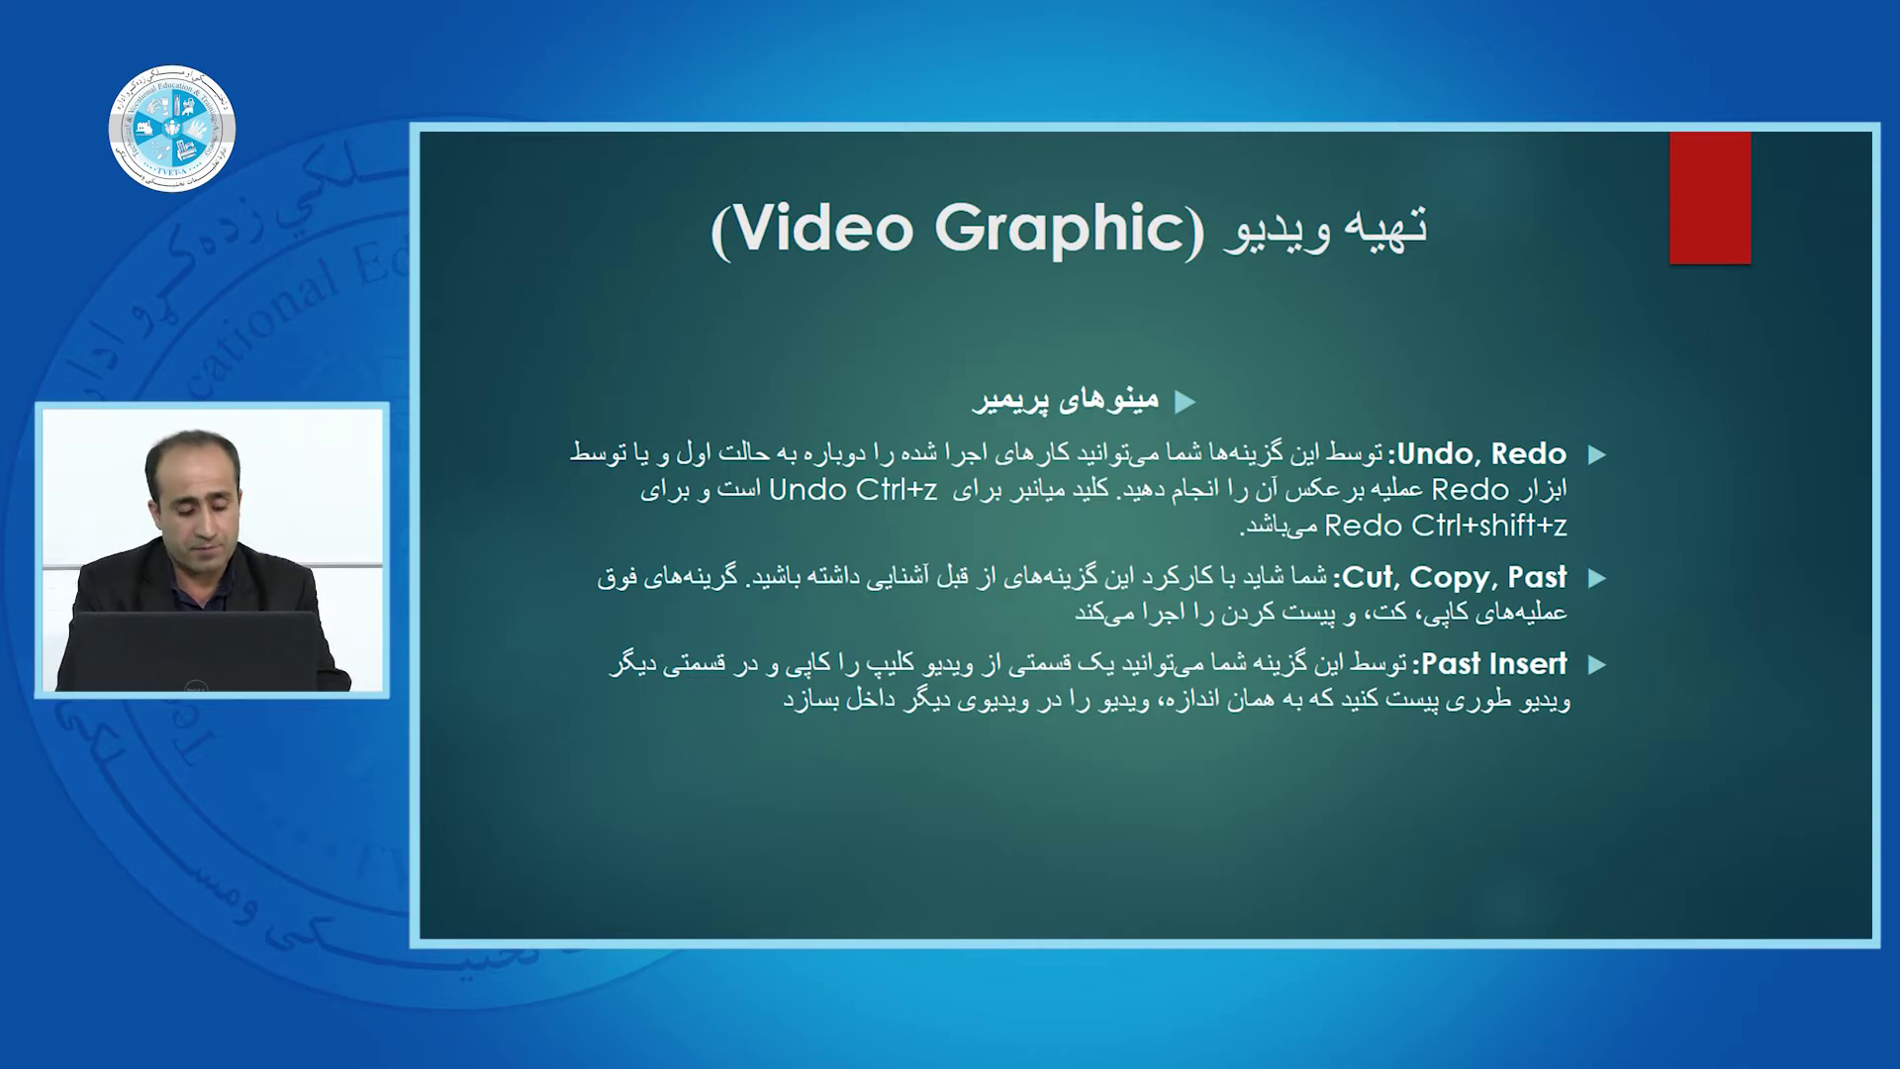
Switch to Premiere Pro and split the MVI_0307.MP4 clip in Sequence 01 at 00:00:39:02, 00:00:47:07 and 00:01:11:14.
key(alt+Tab)
key(alt+Tab)
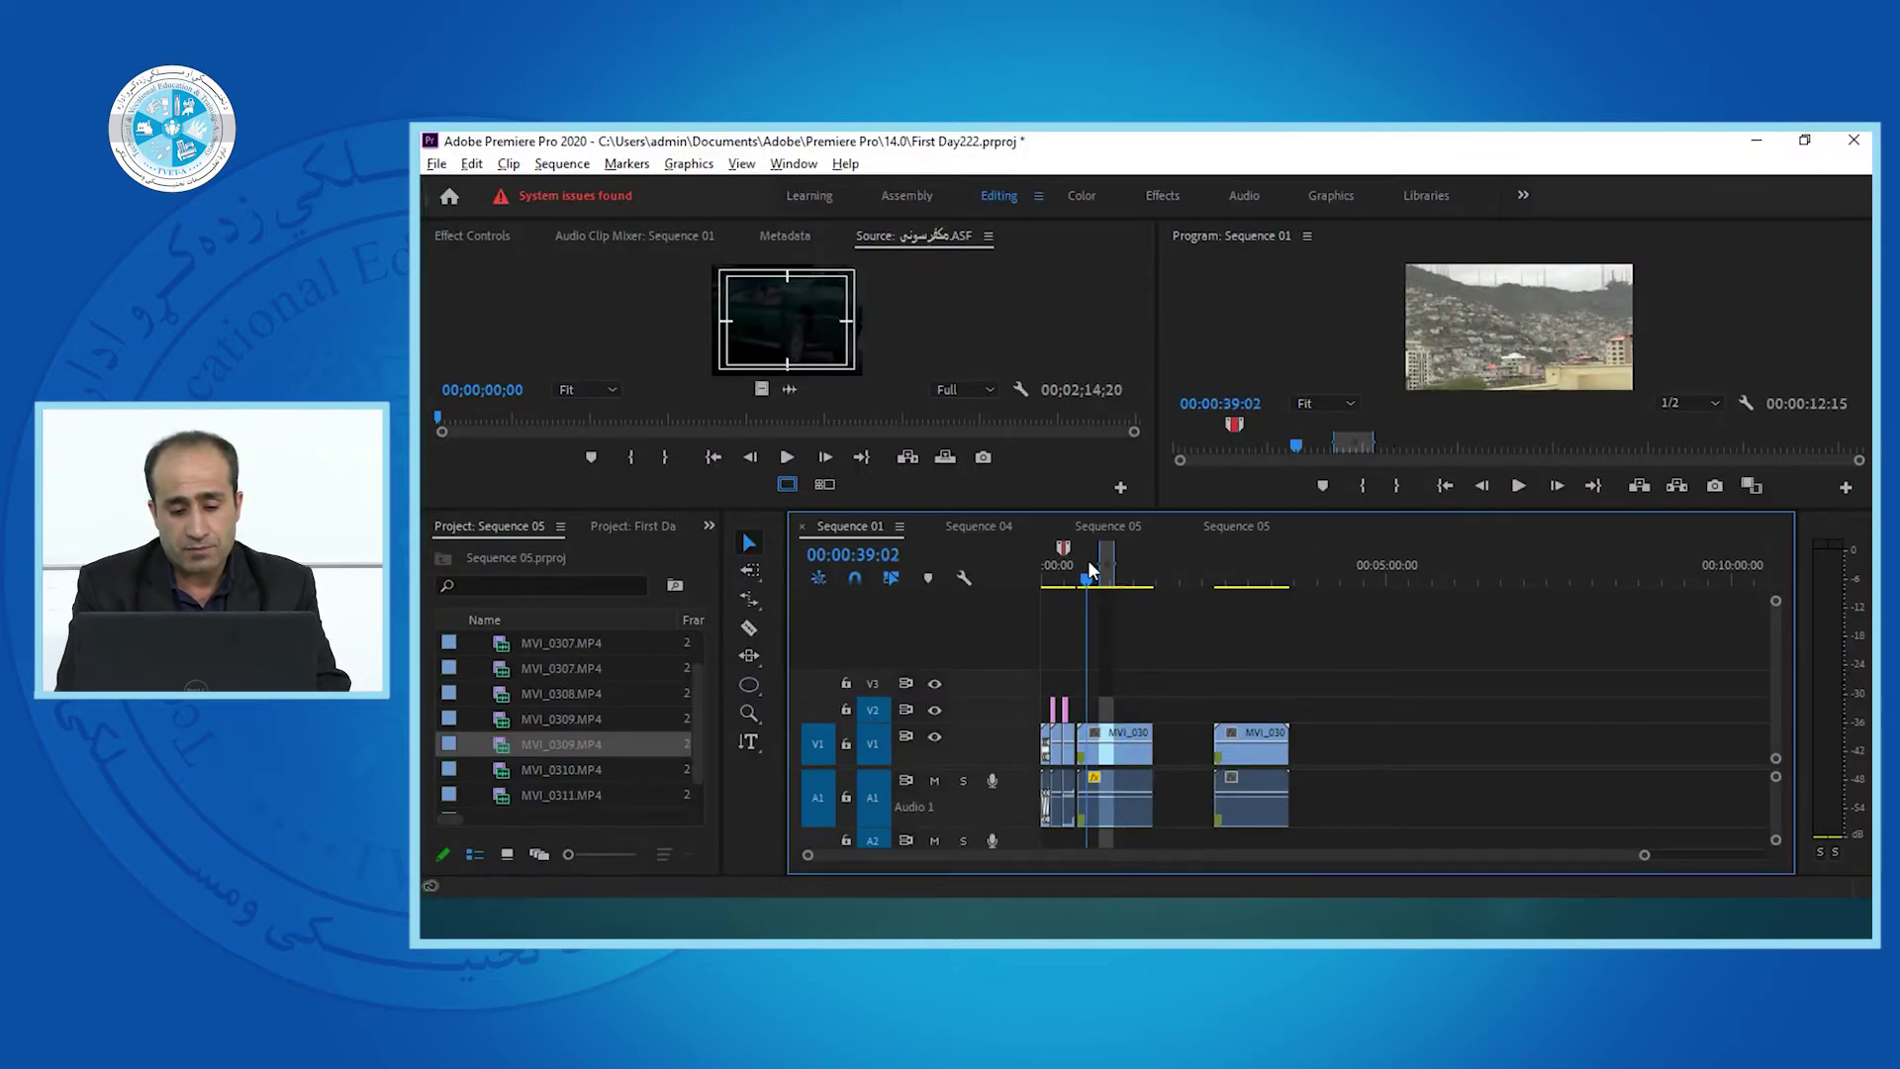
click(1088, 570)
key(=)
key(=)
key(=)
key(ctrl+k)
click(1477, 560)
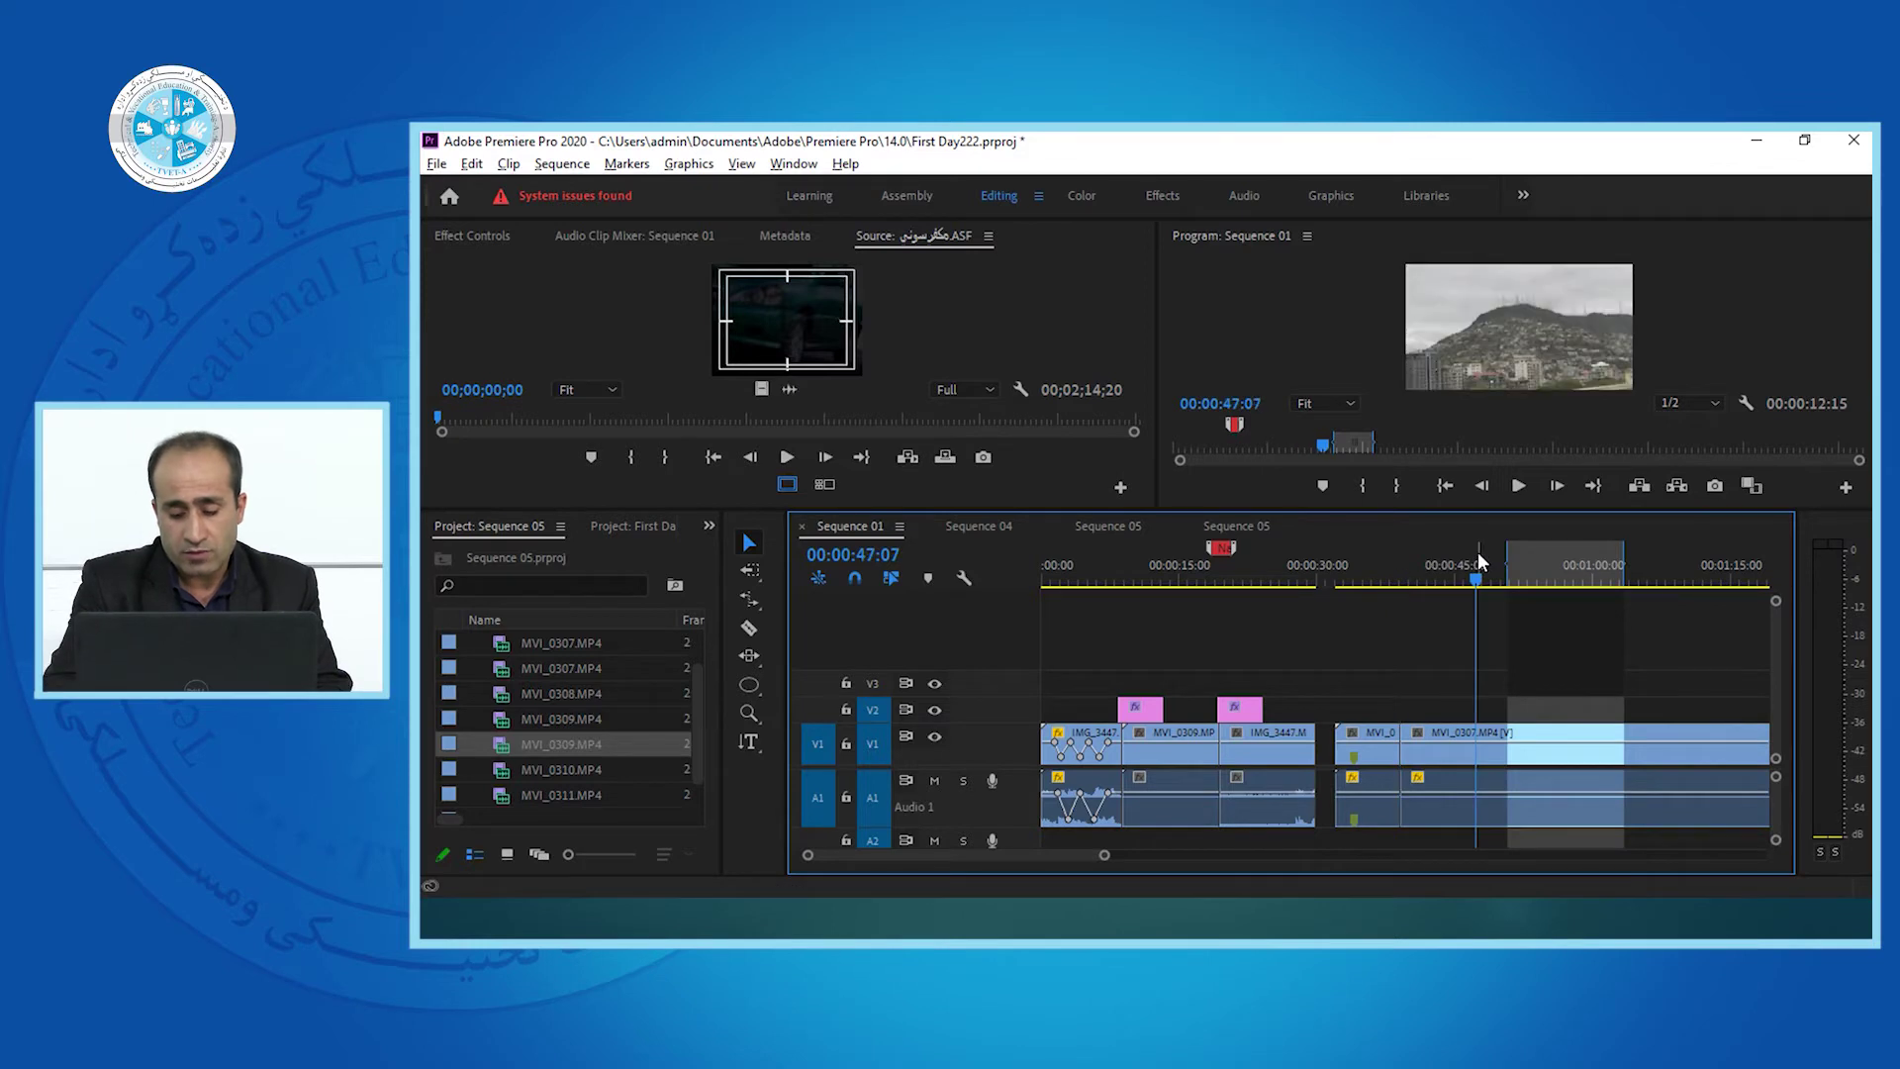
key(ctrl+k)
click(1700, 568)
key(ctrl+k)
Delete the MVI_0307.MP4 segment between 00:00:39:02 and 00:00:47:07 and the IMG_3447 clip before the gap on V1.
click(1441, 732)
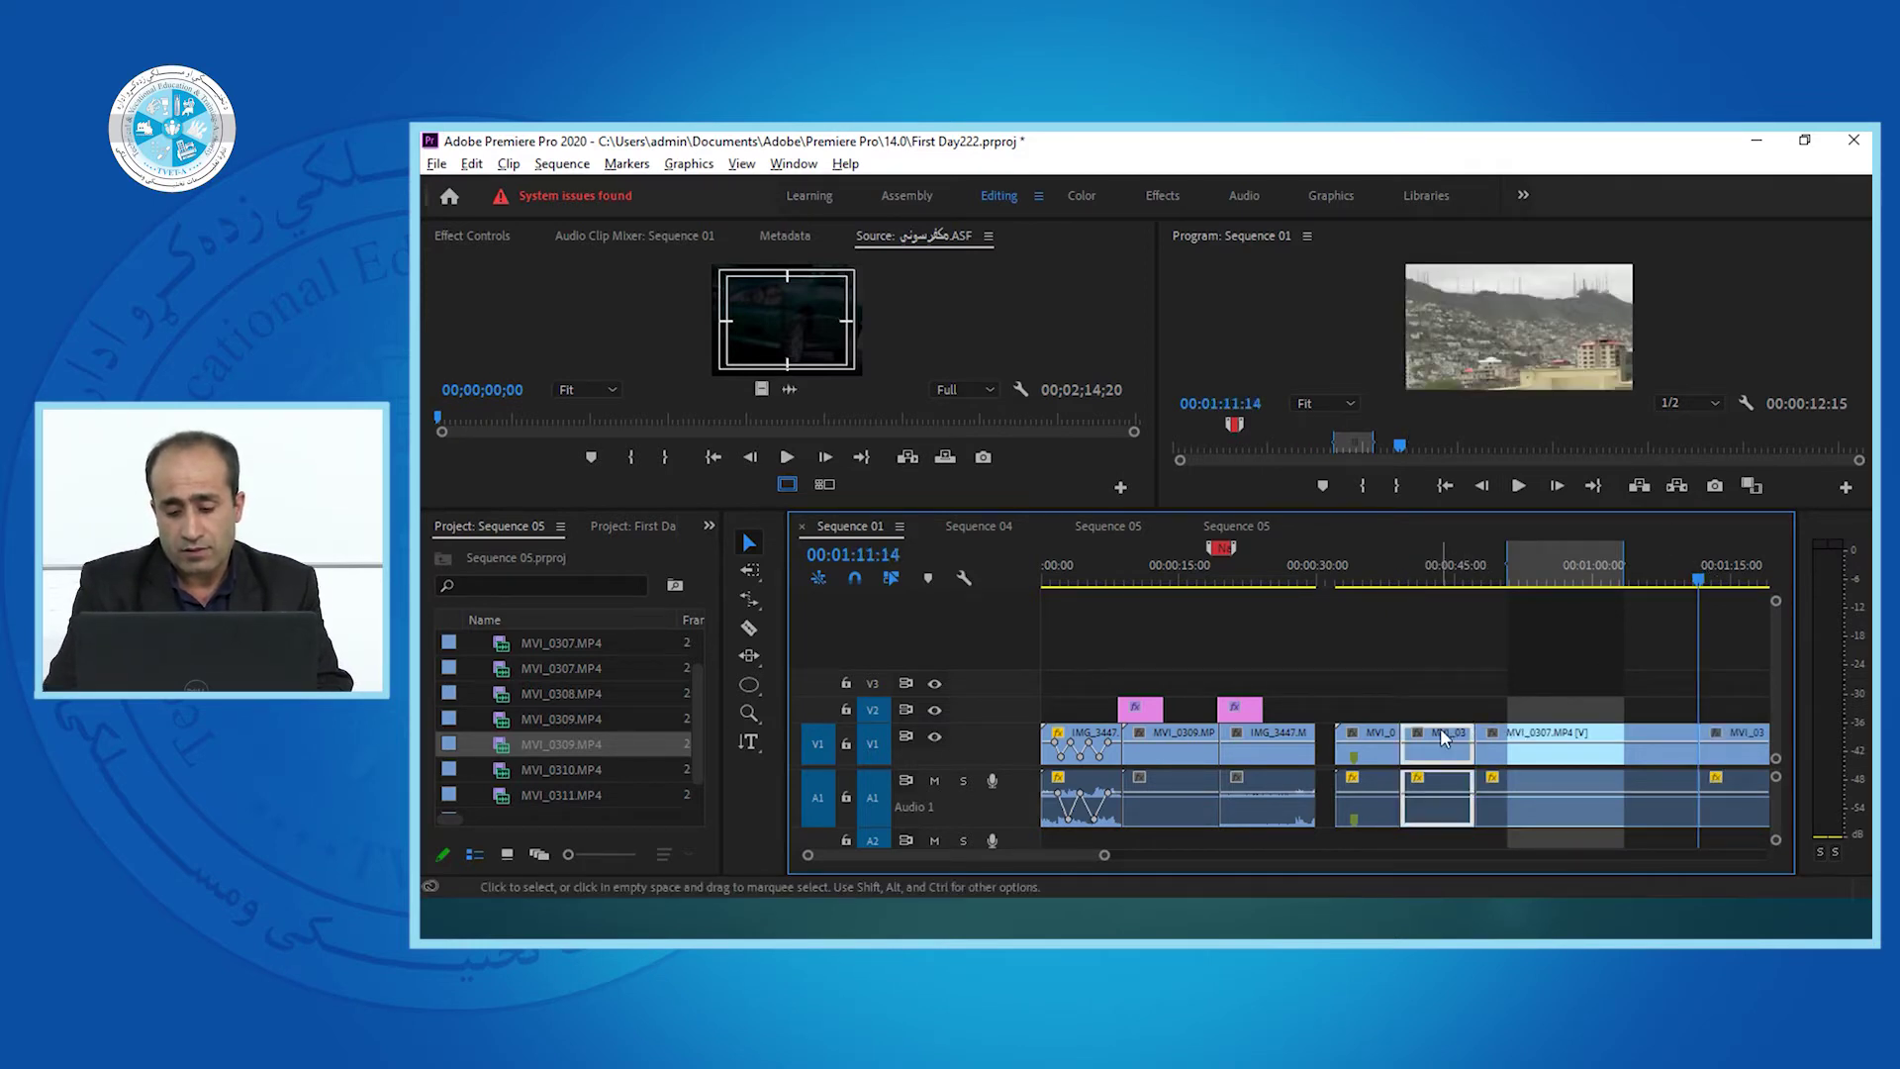
key(Delete)
click(1289, 737)
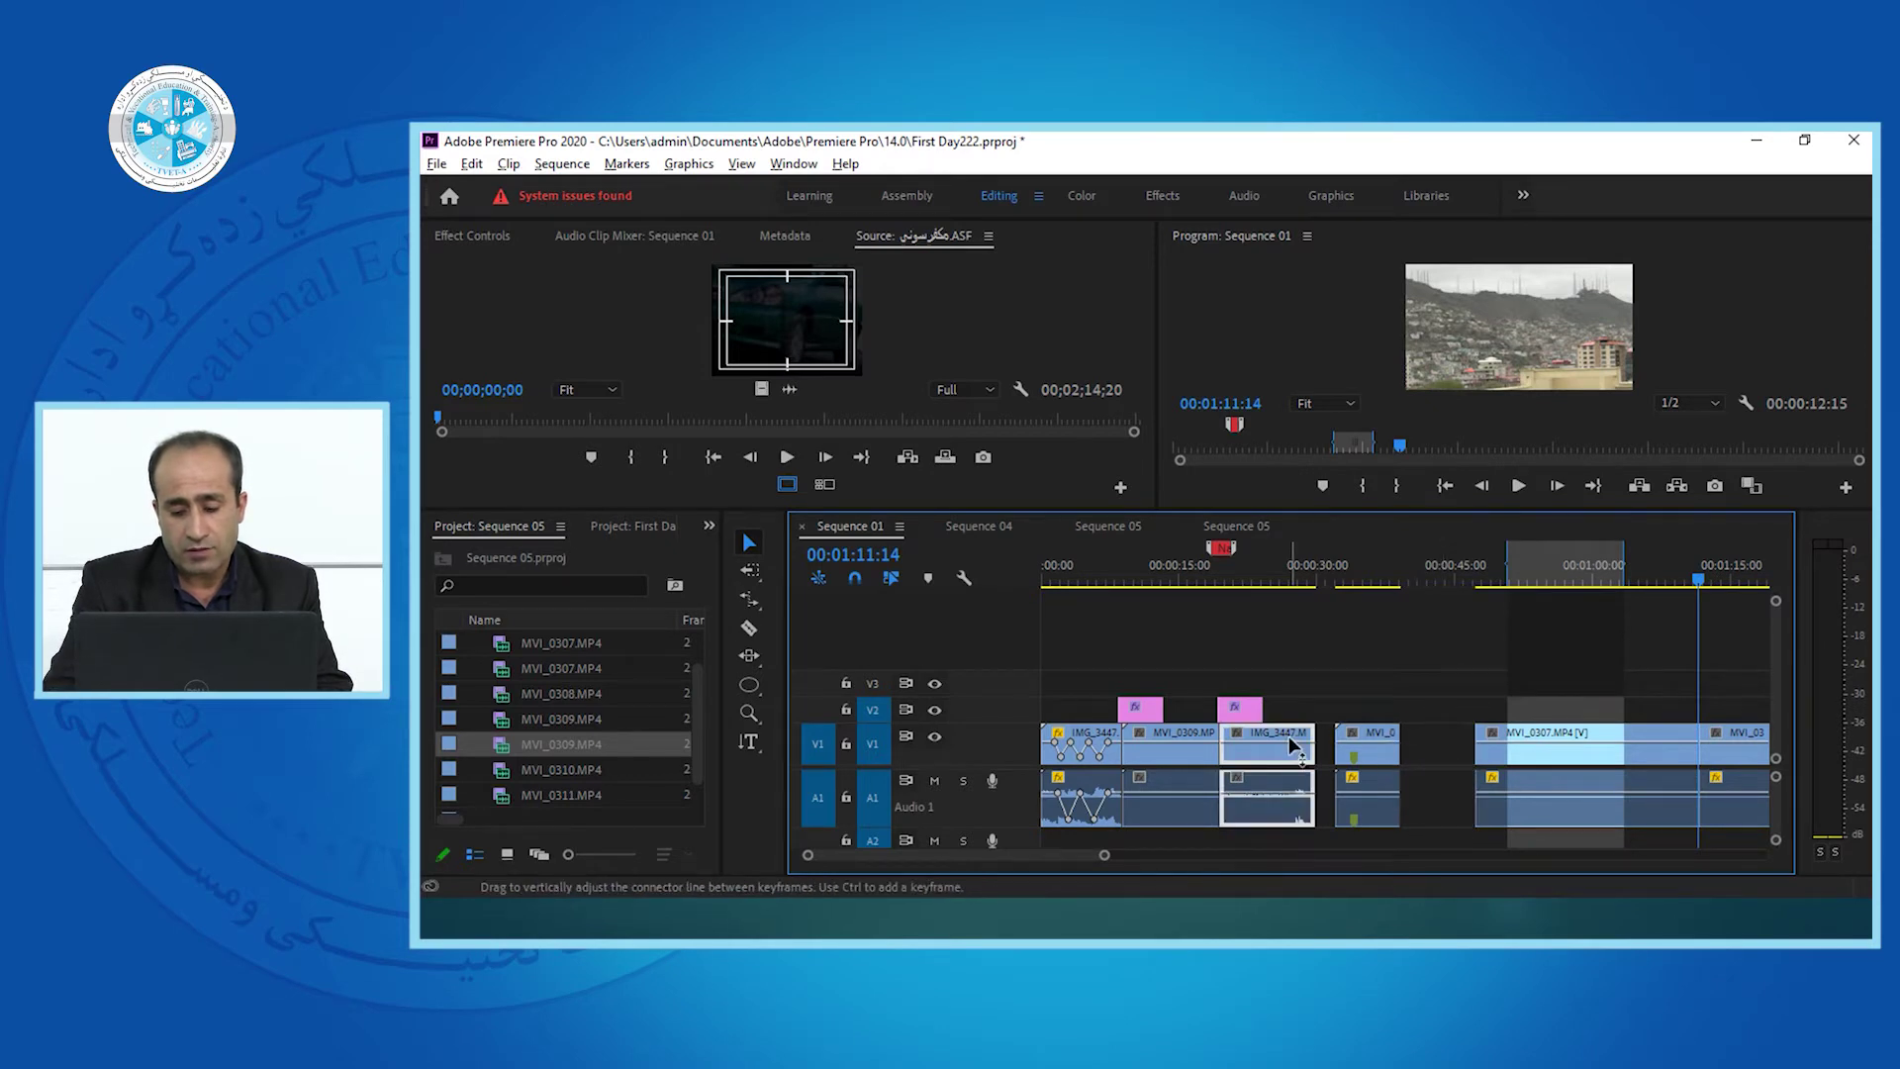
key(Delete)
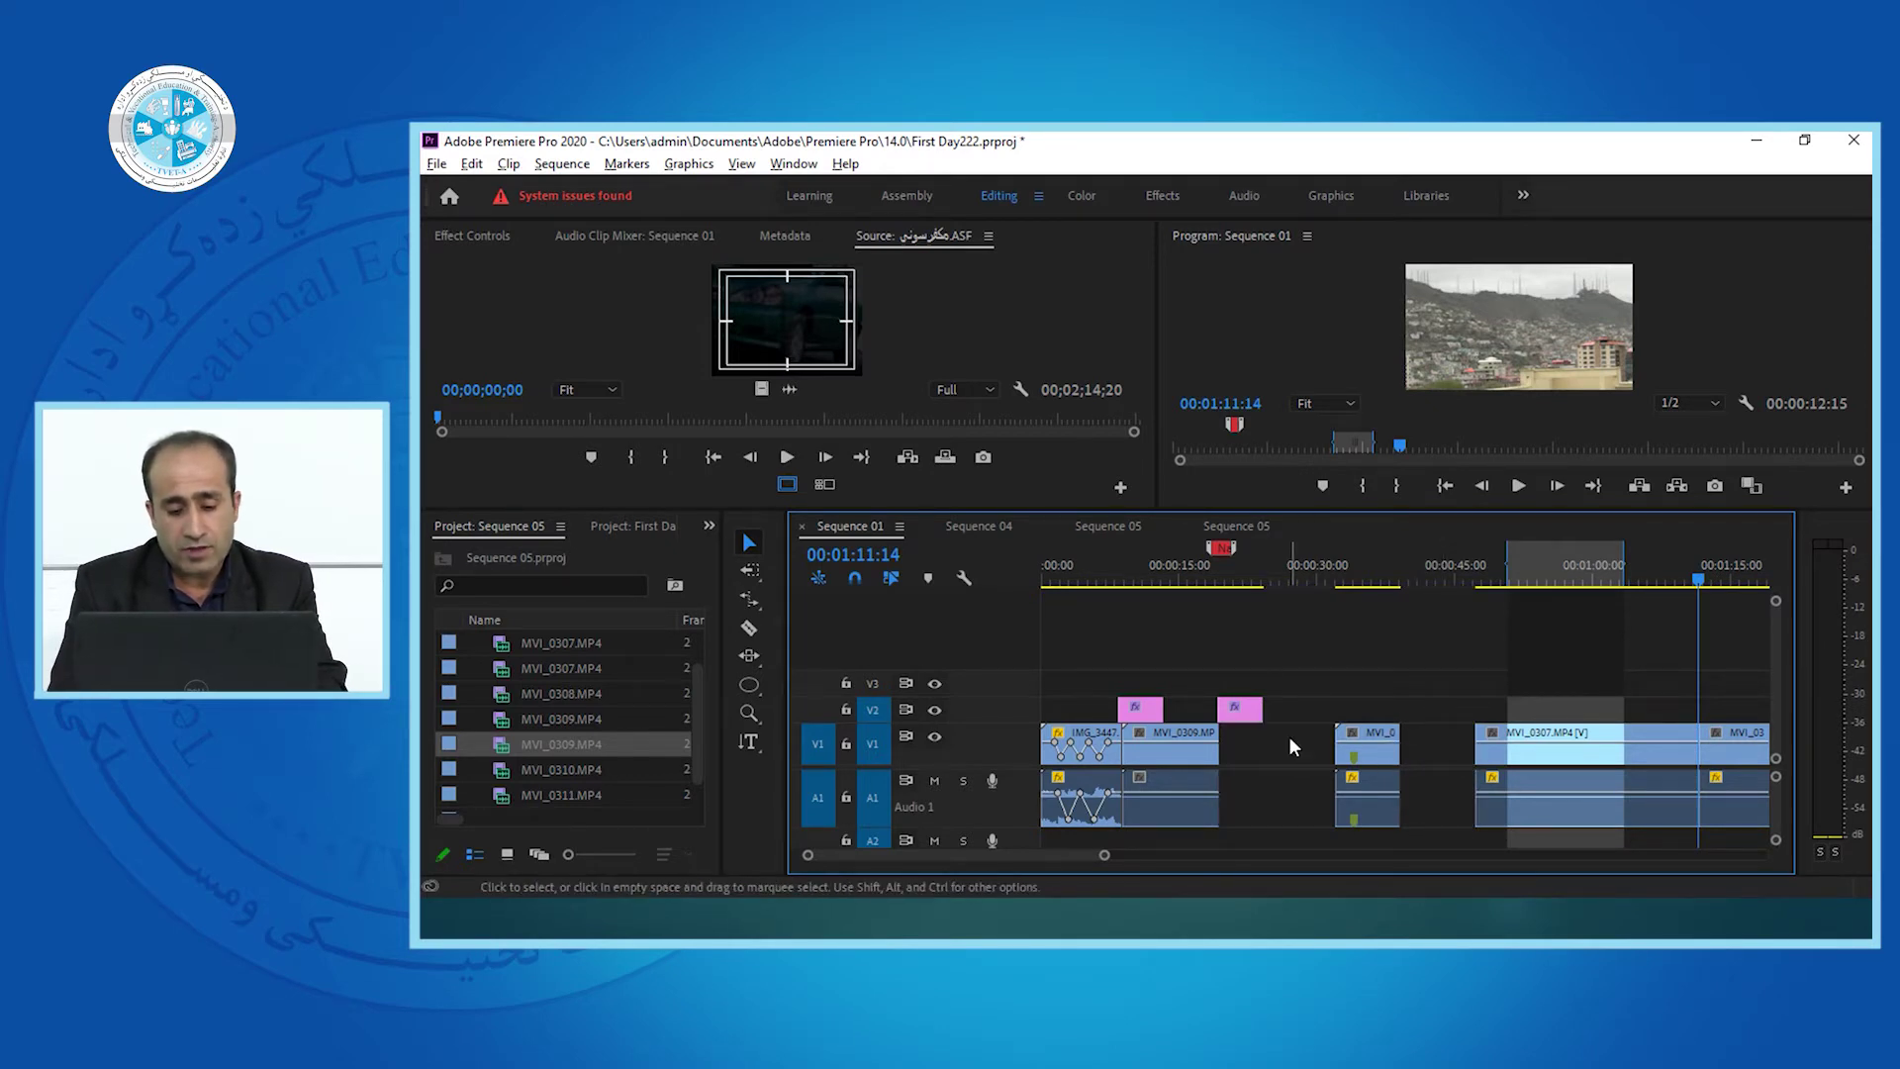
Undo the two clip deletions and the cuts made in the MVI_0307.MP4 clip.
key(ctrl+z)
key(ctrl+z)
key(ctrl+z)
key(ctrl+z)
key(ctrl+z)
key(ctrl+z)
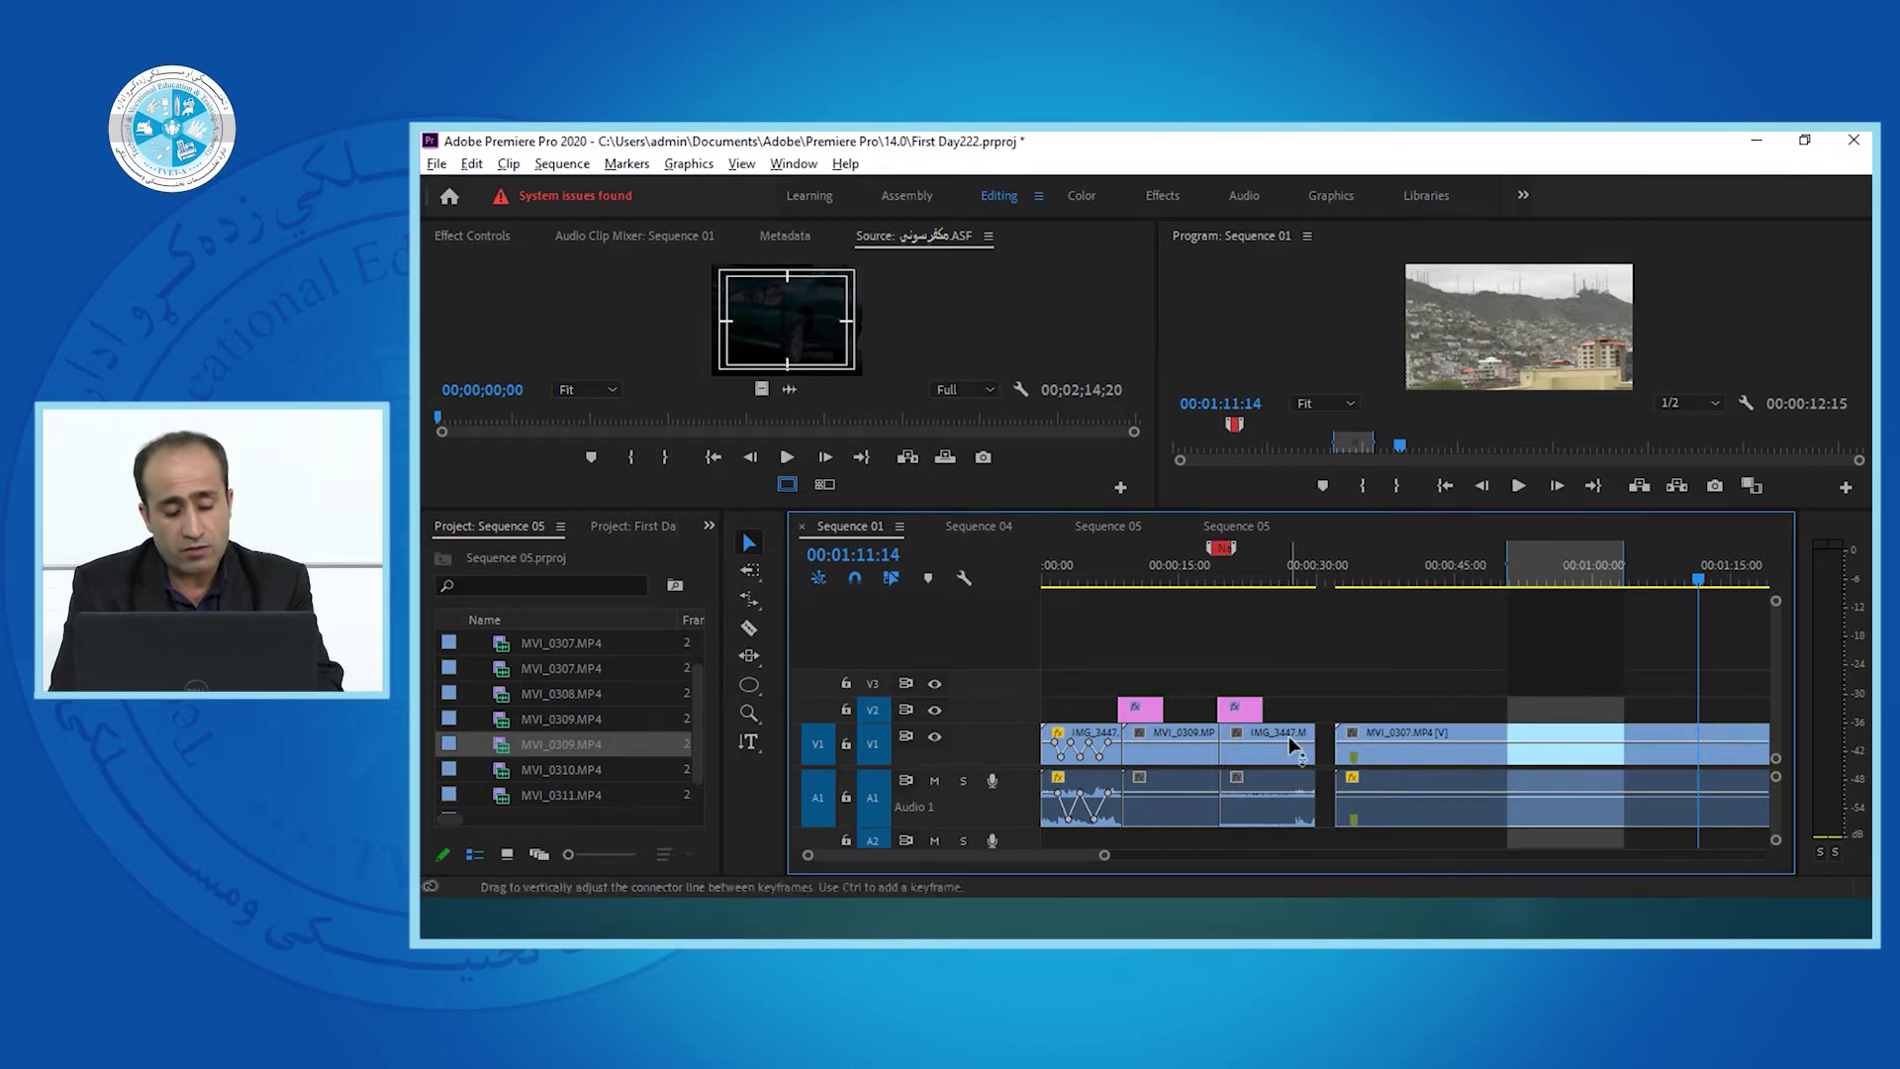
Redo the cuts in the MVI_0307.MP4 clip and both clip deletions.
key(ctrl+shift+z)
key(ctrl+shift+z)
key(ctrl+shift+z)
key(ctrl+shift+z)
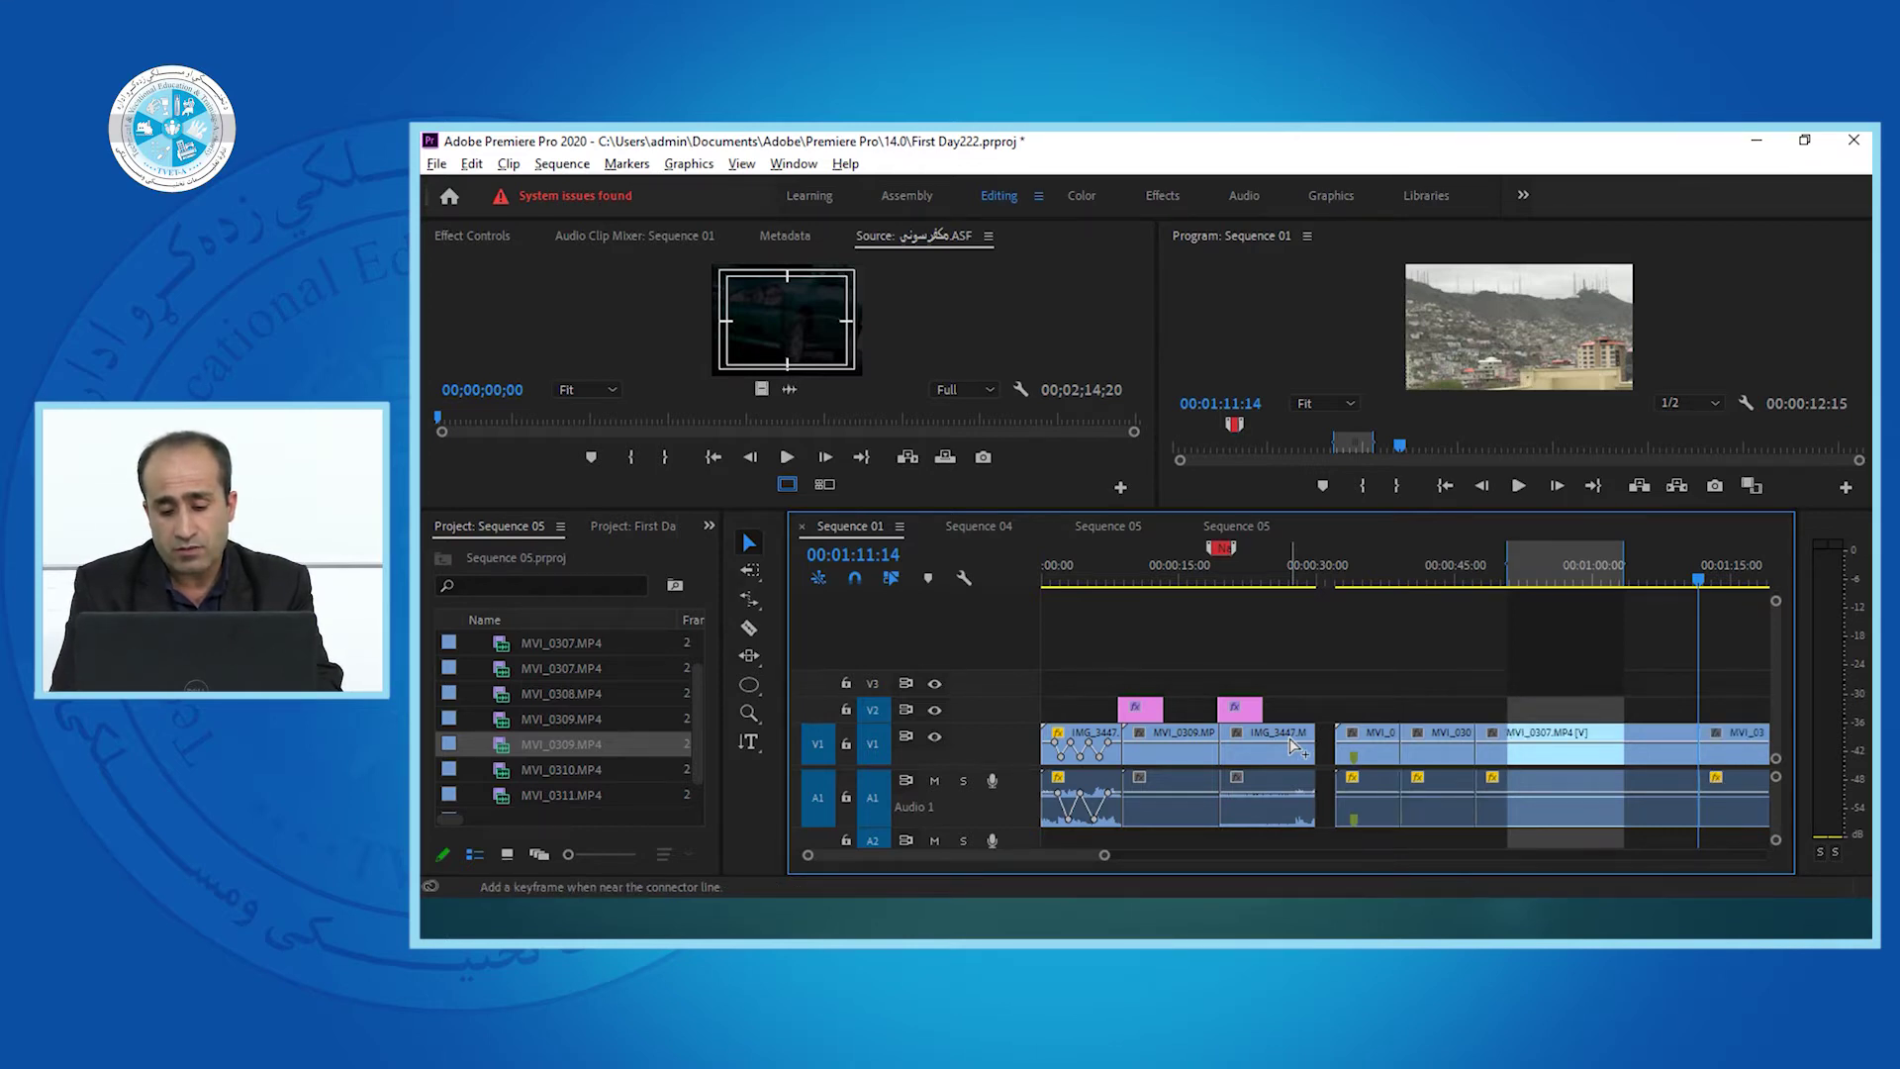
key(ctrl+shift+z)
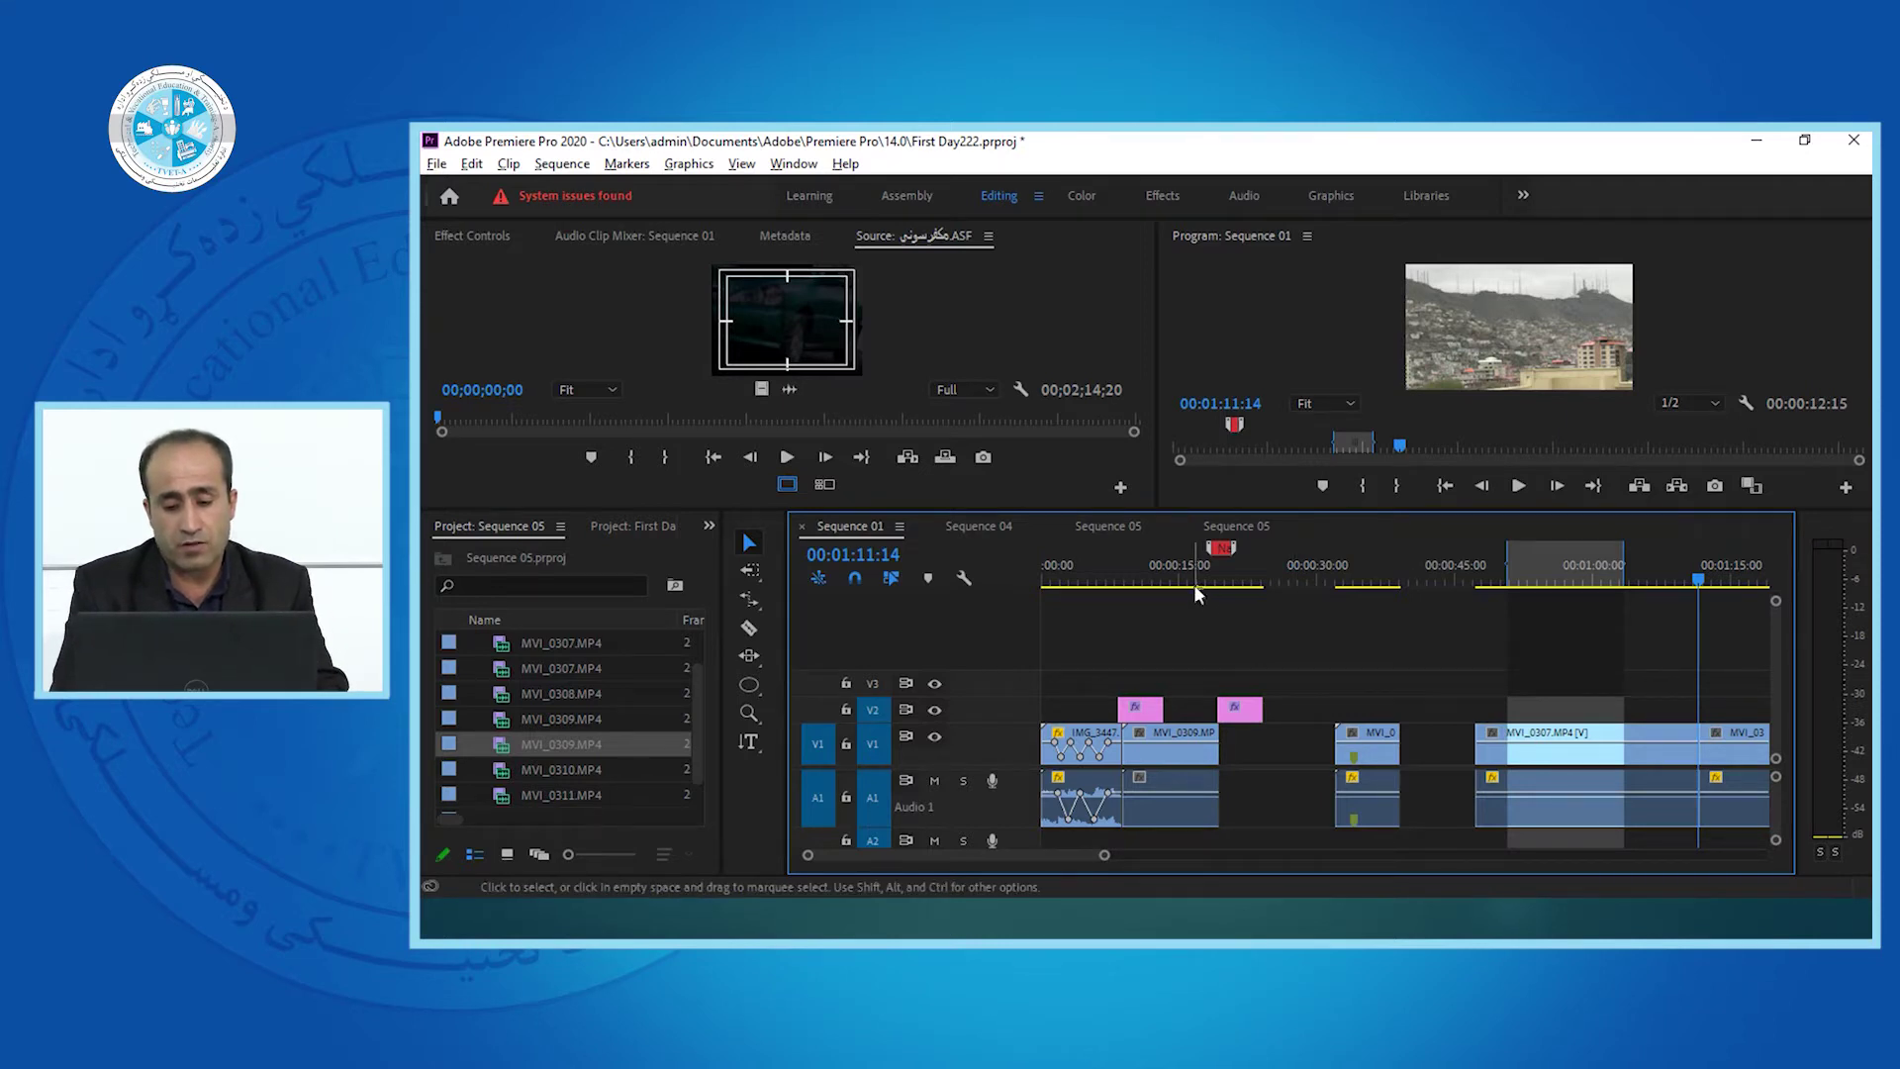
click(1252, 576)
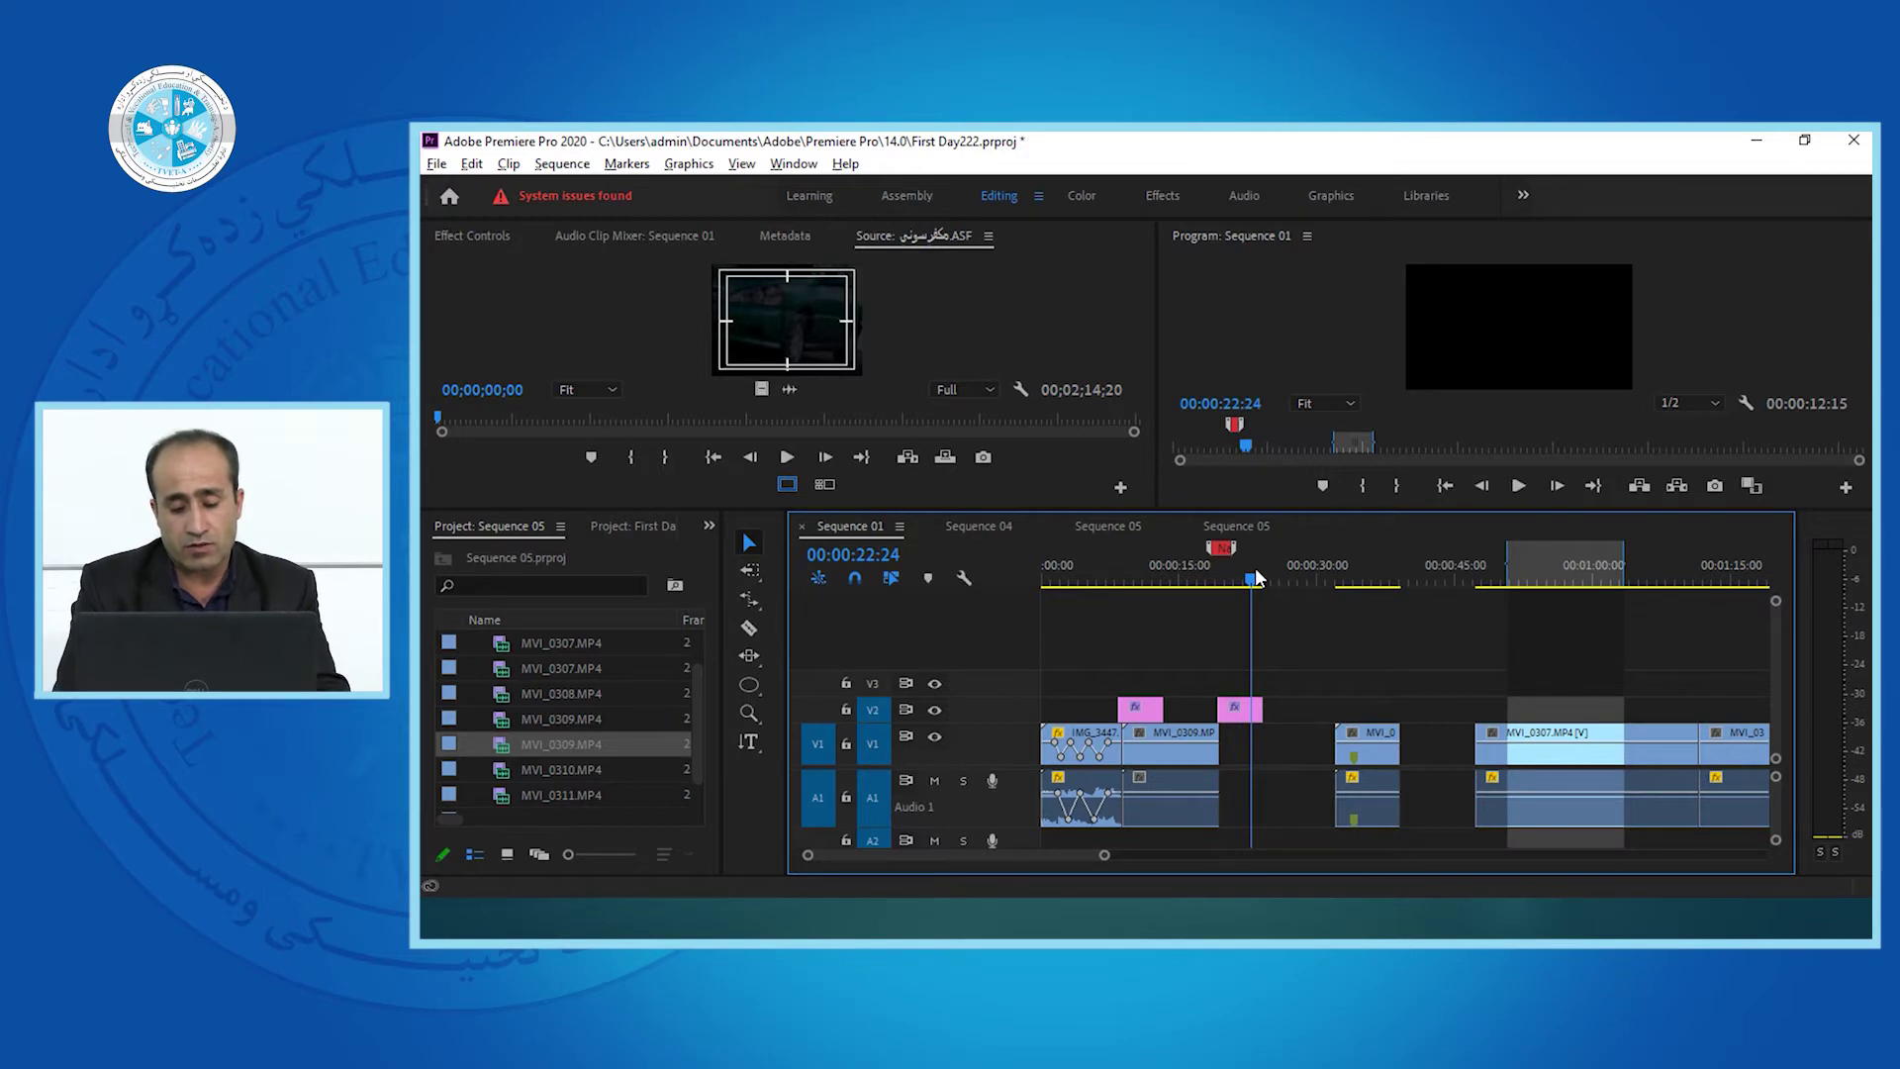
click(1211, 576)
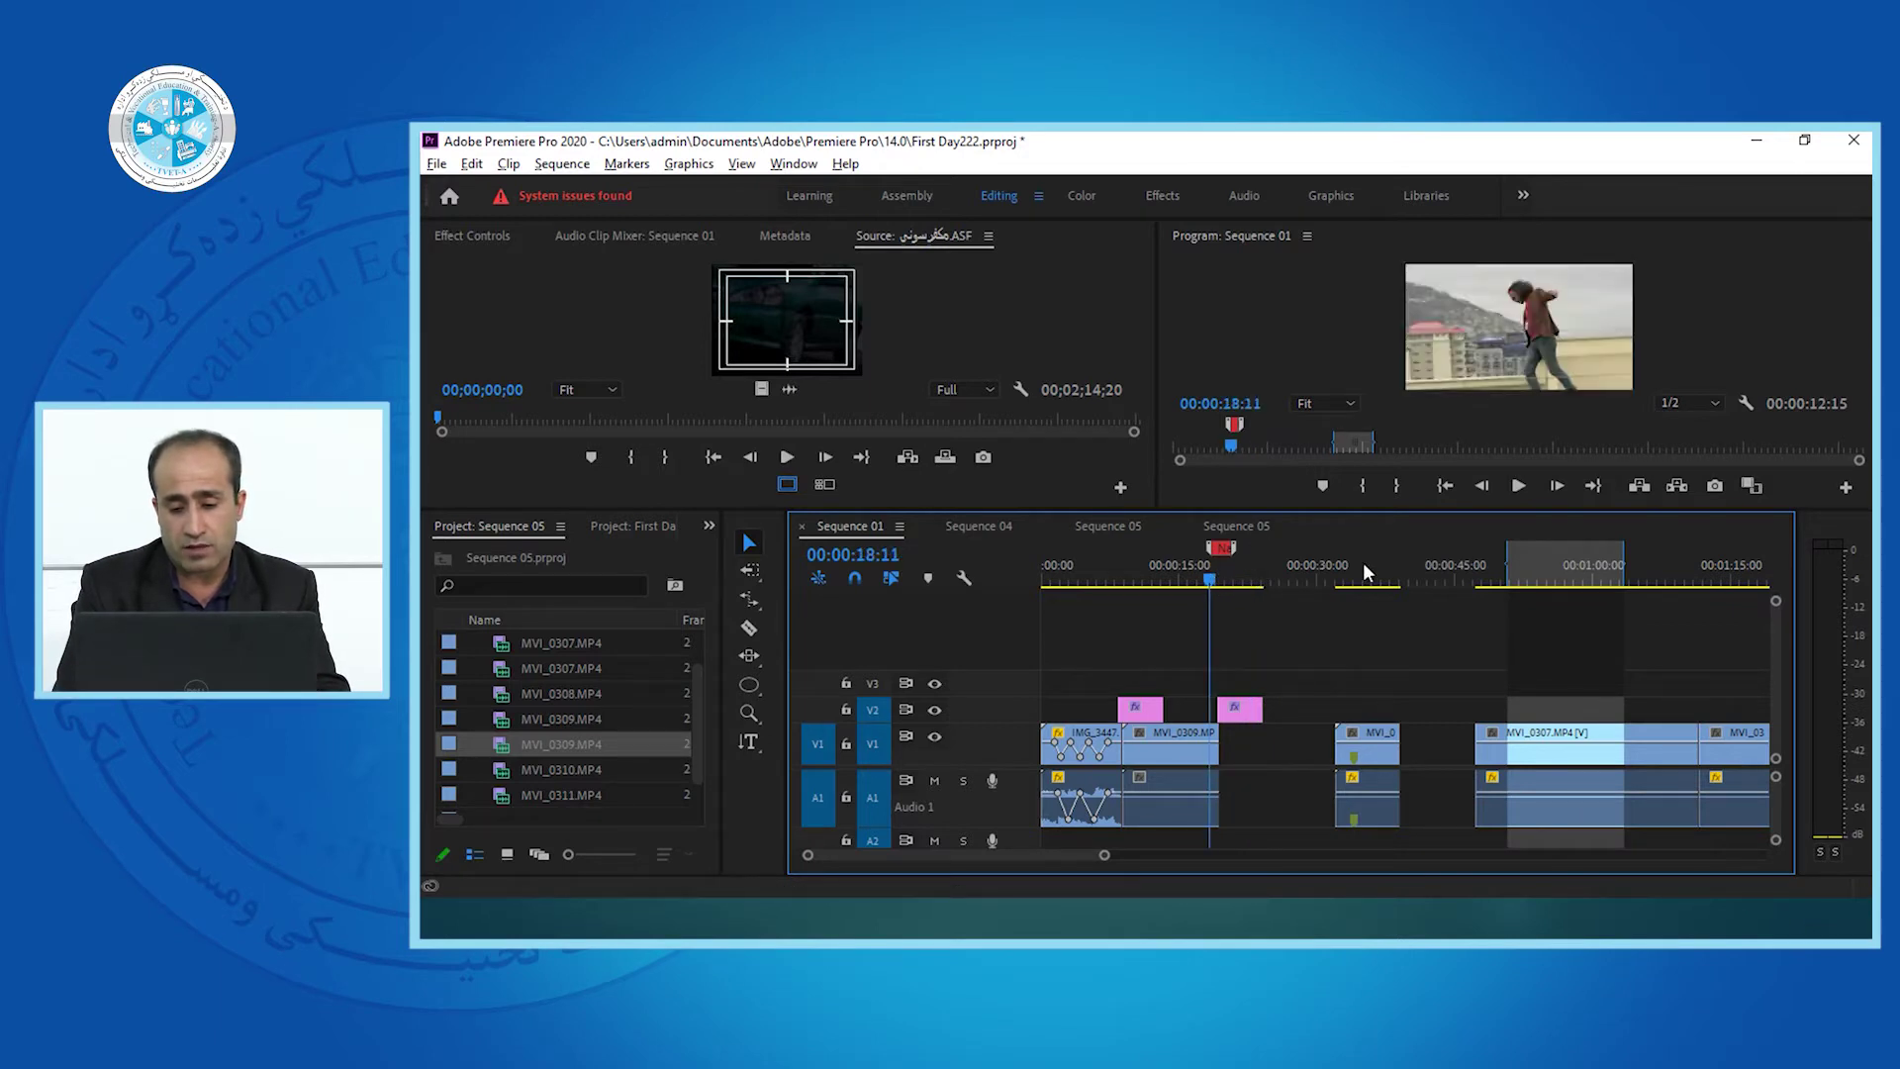
click(1561, 572)
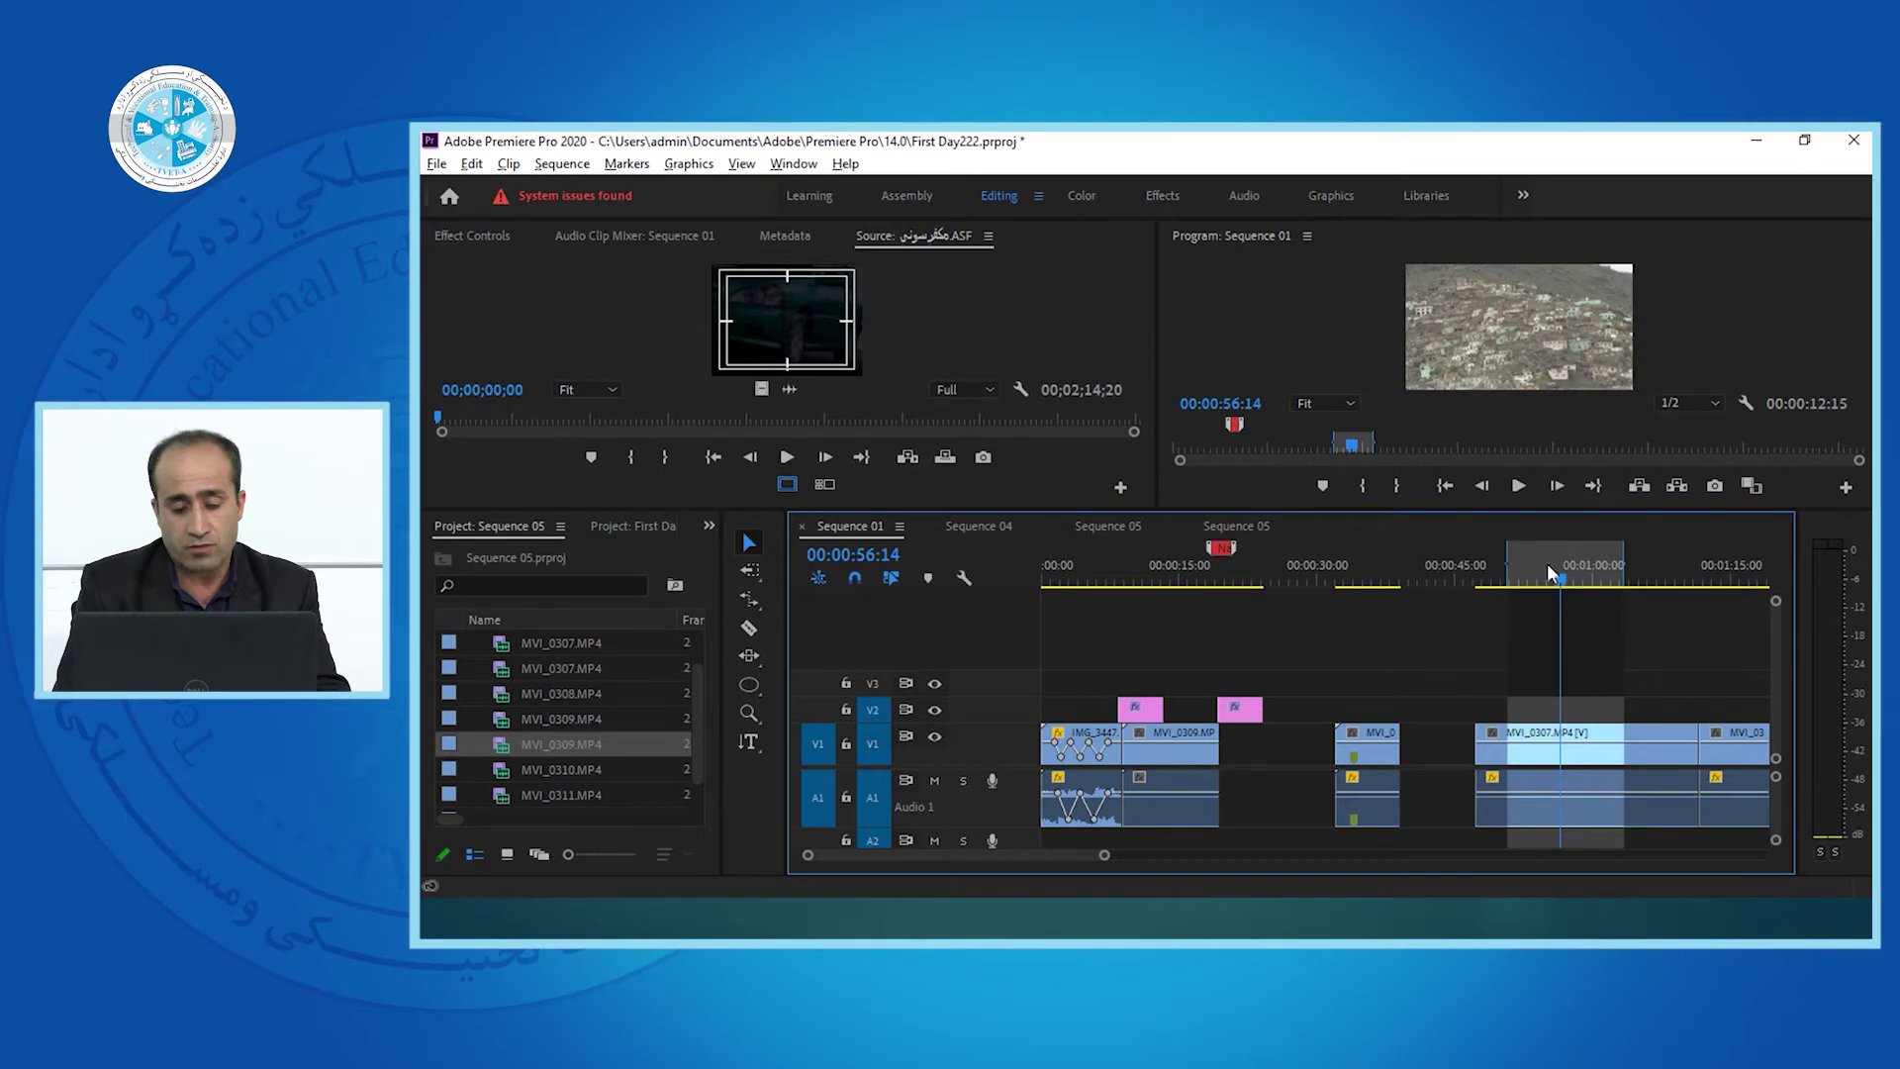
key(alt+Tab)
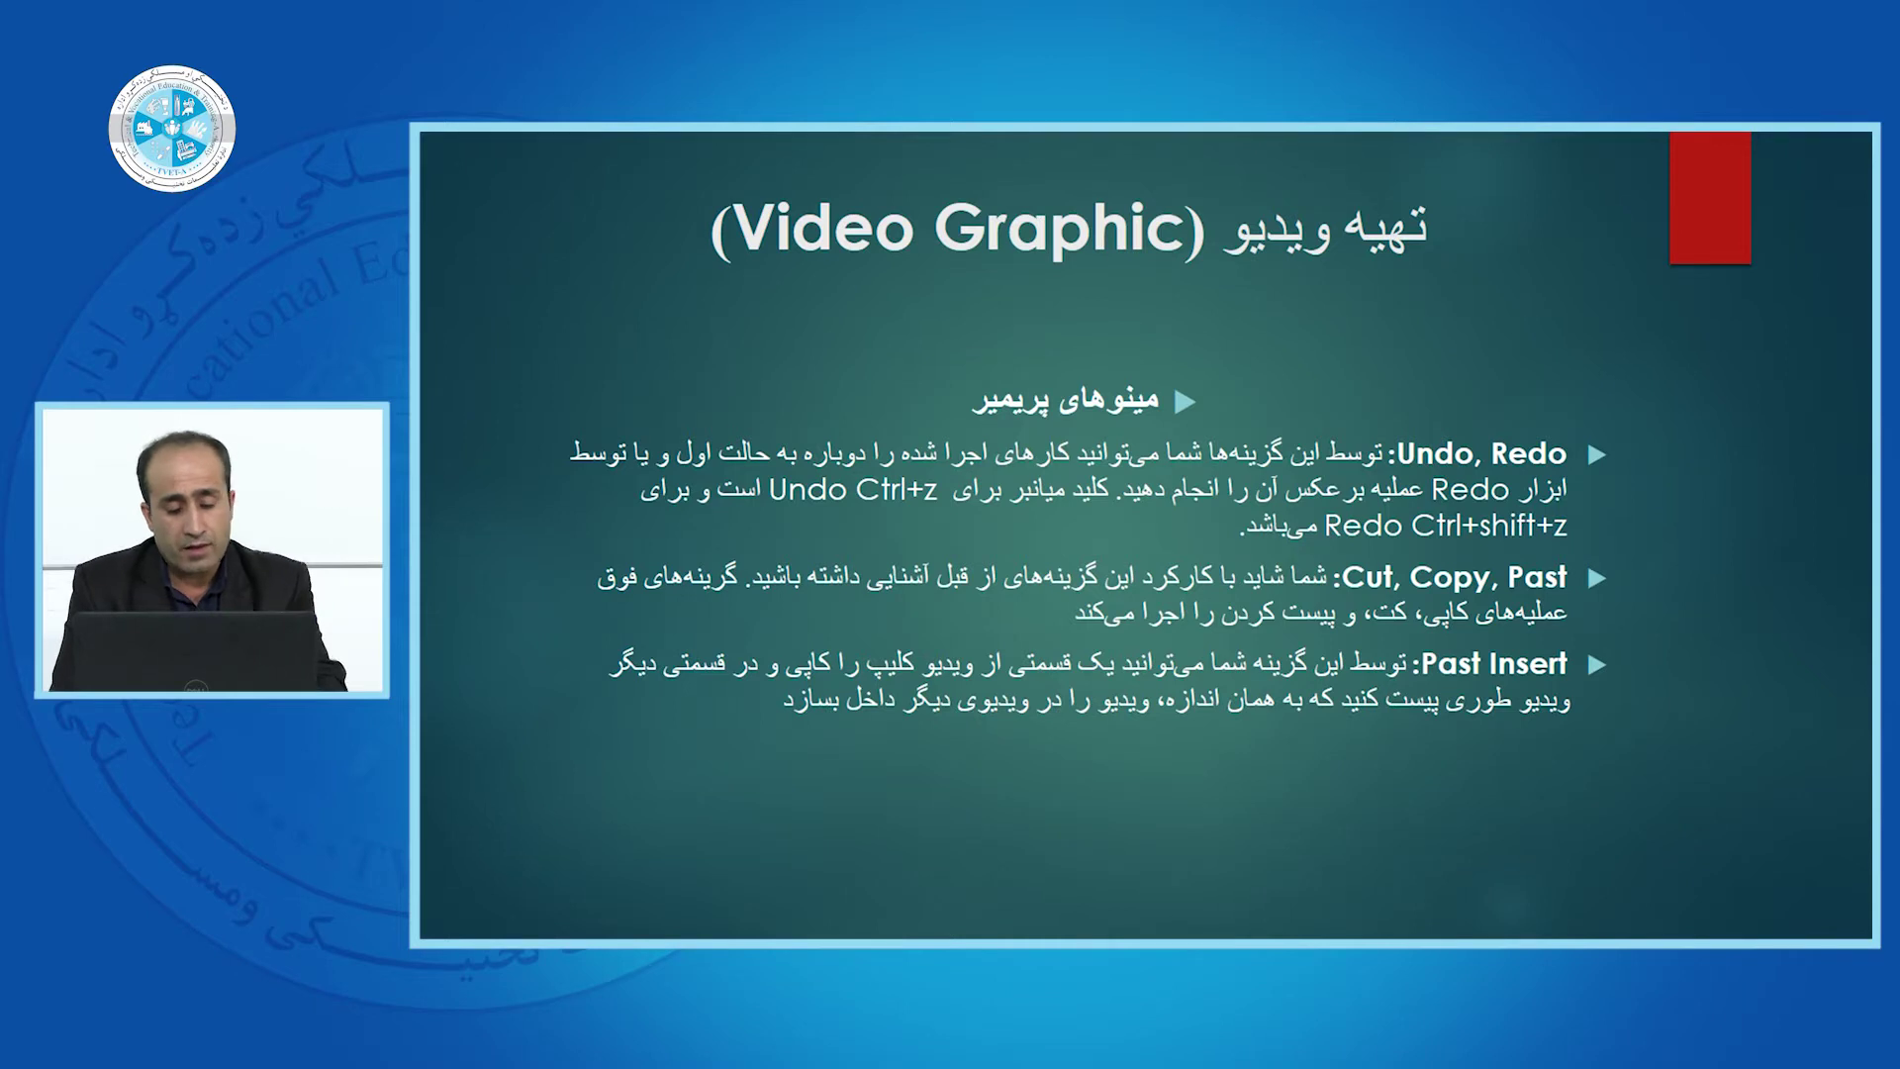
key(alt+Tab)
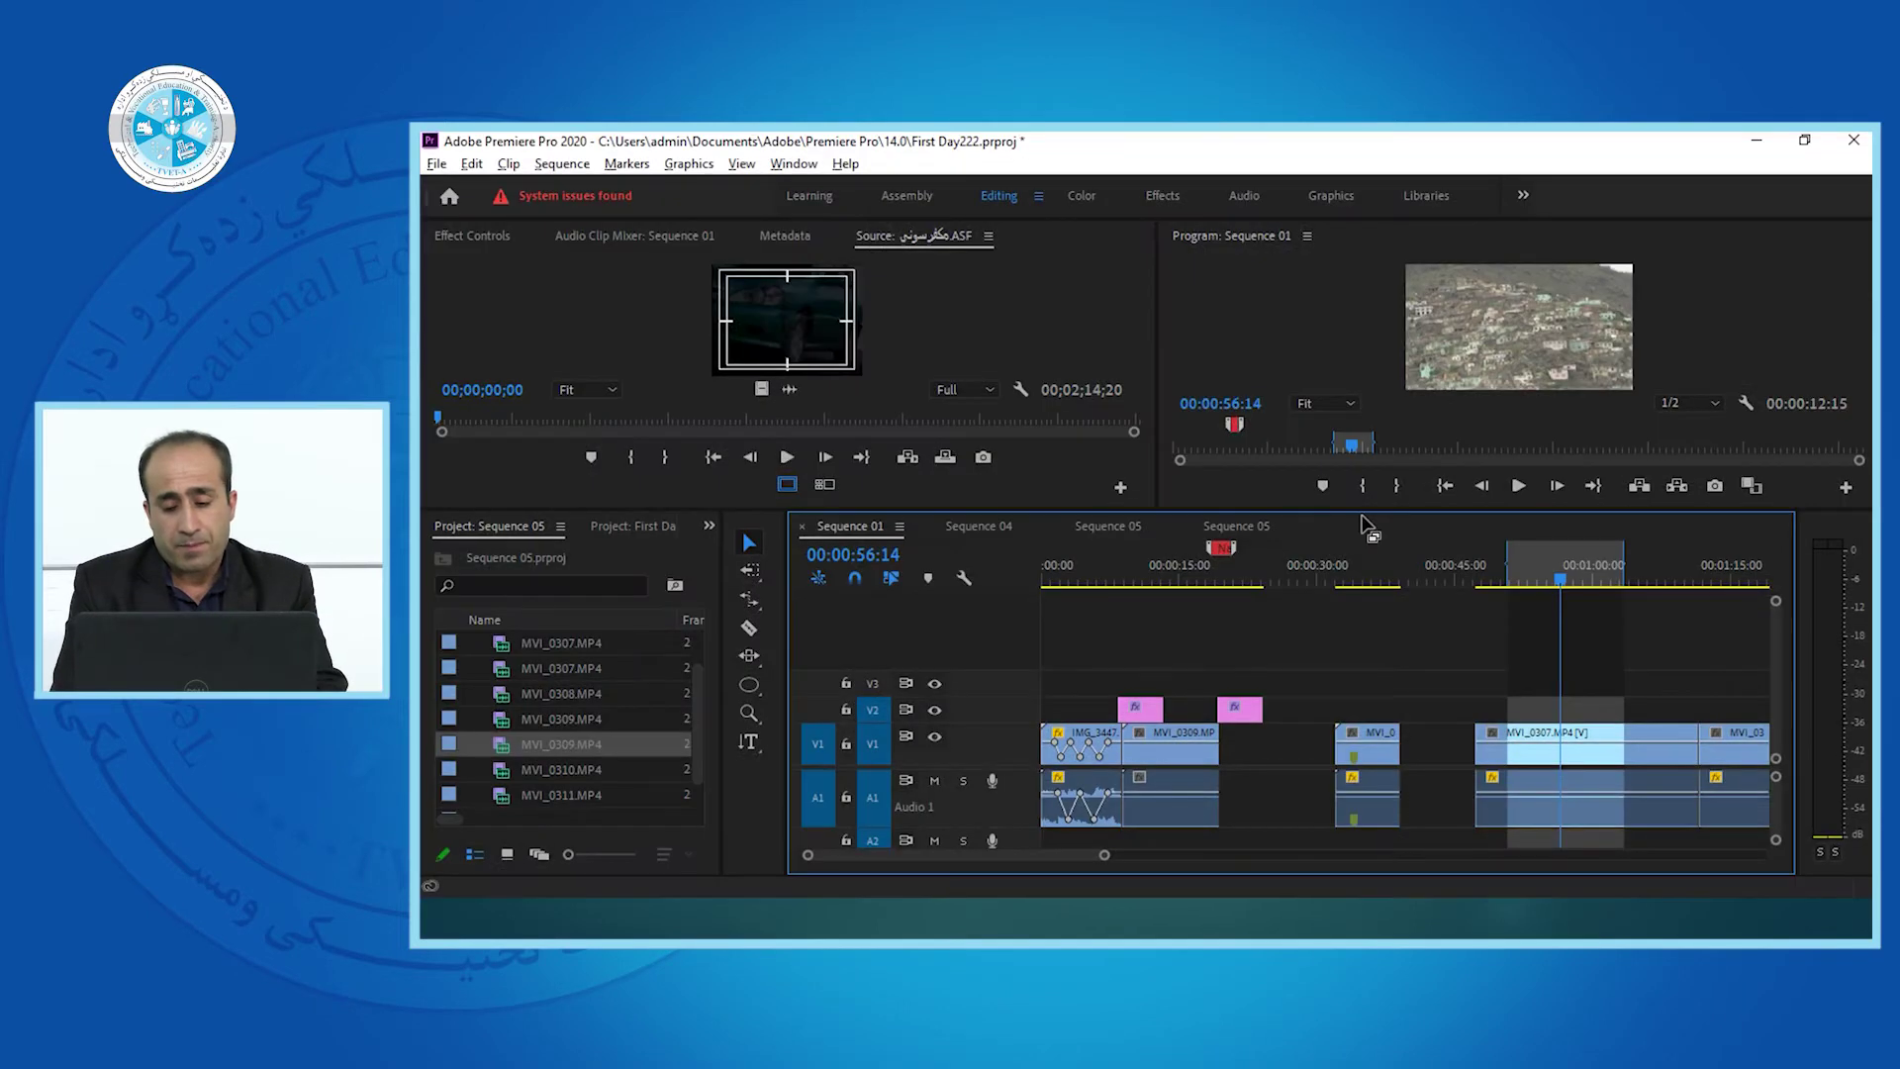
Clear the In and Out points of Sequence 01.
click(1493, 569)
key(minus)
key(minus)
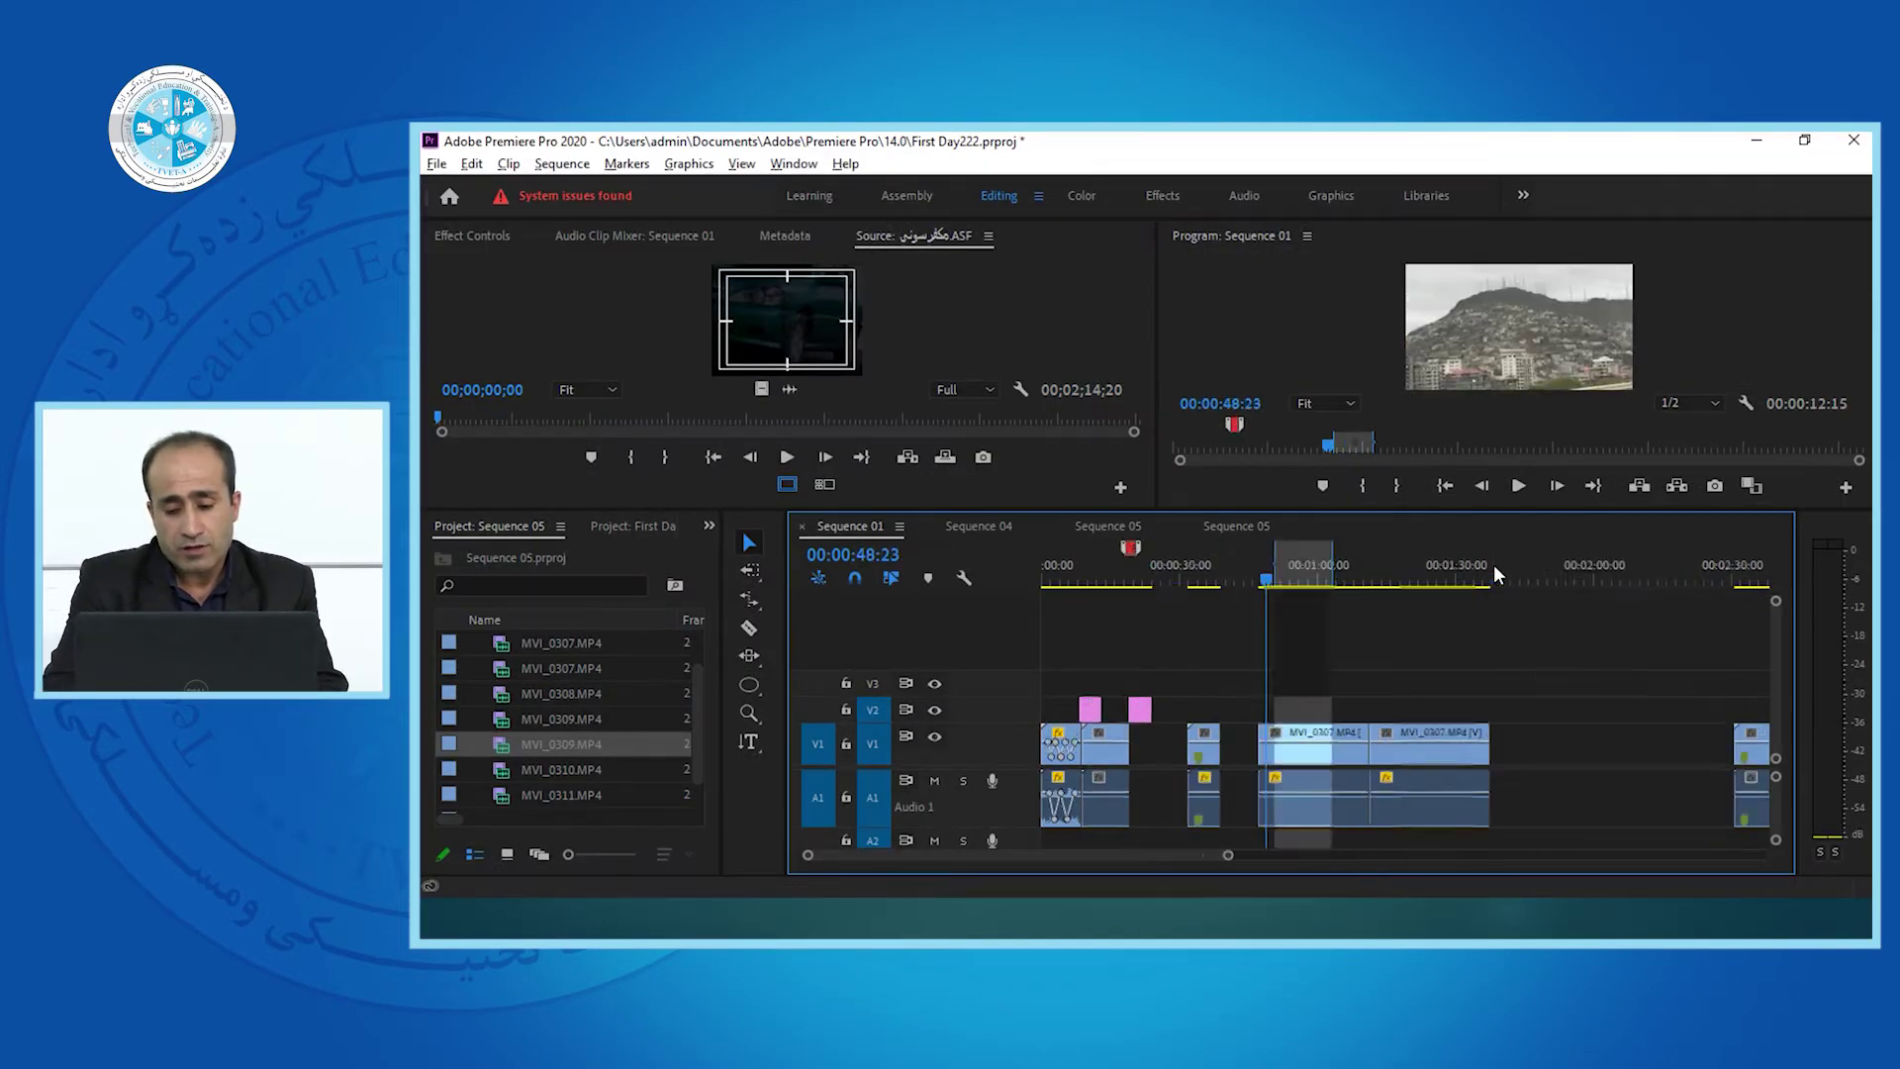
drag(1172, 560, 1170, 562)
right_click(1171, 562)
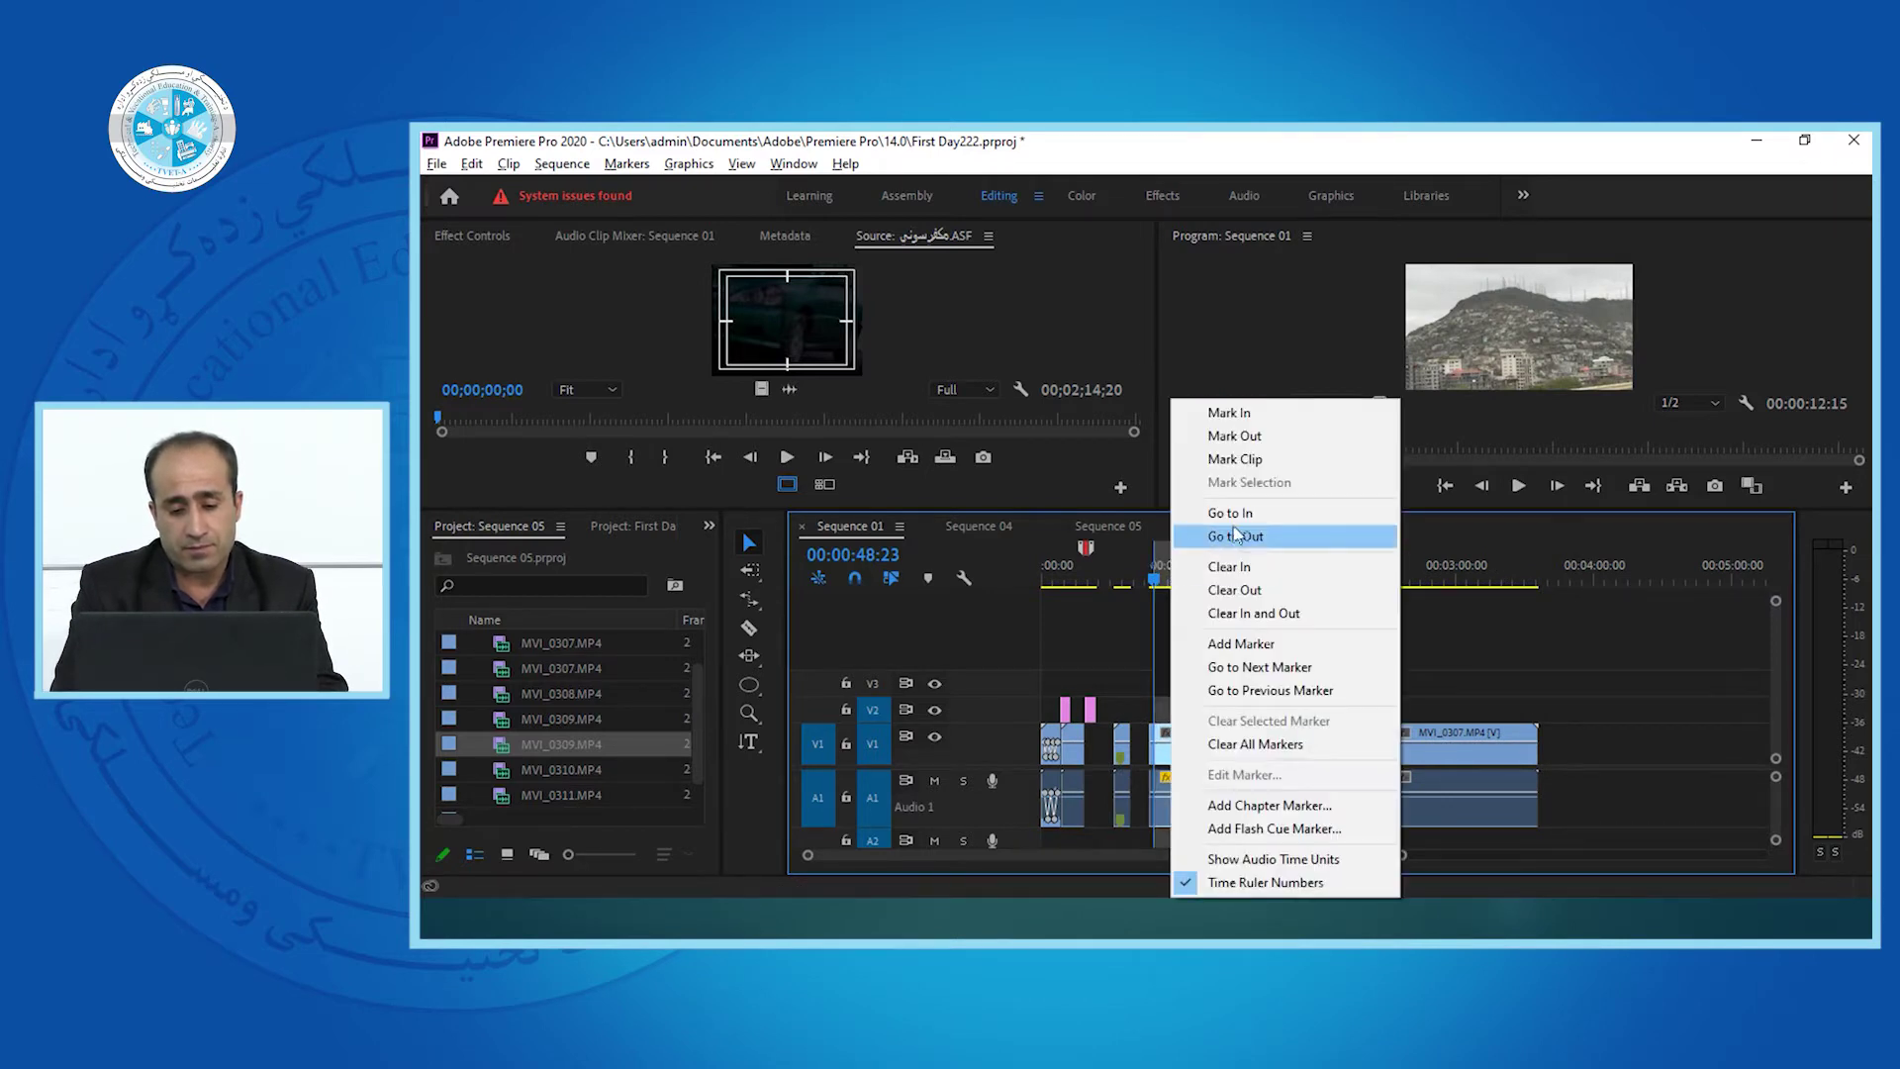
click(1237, 614)
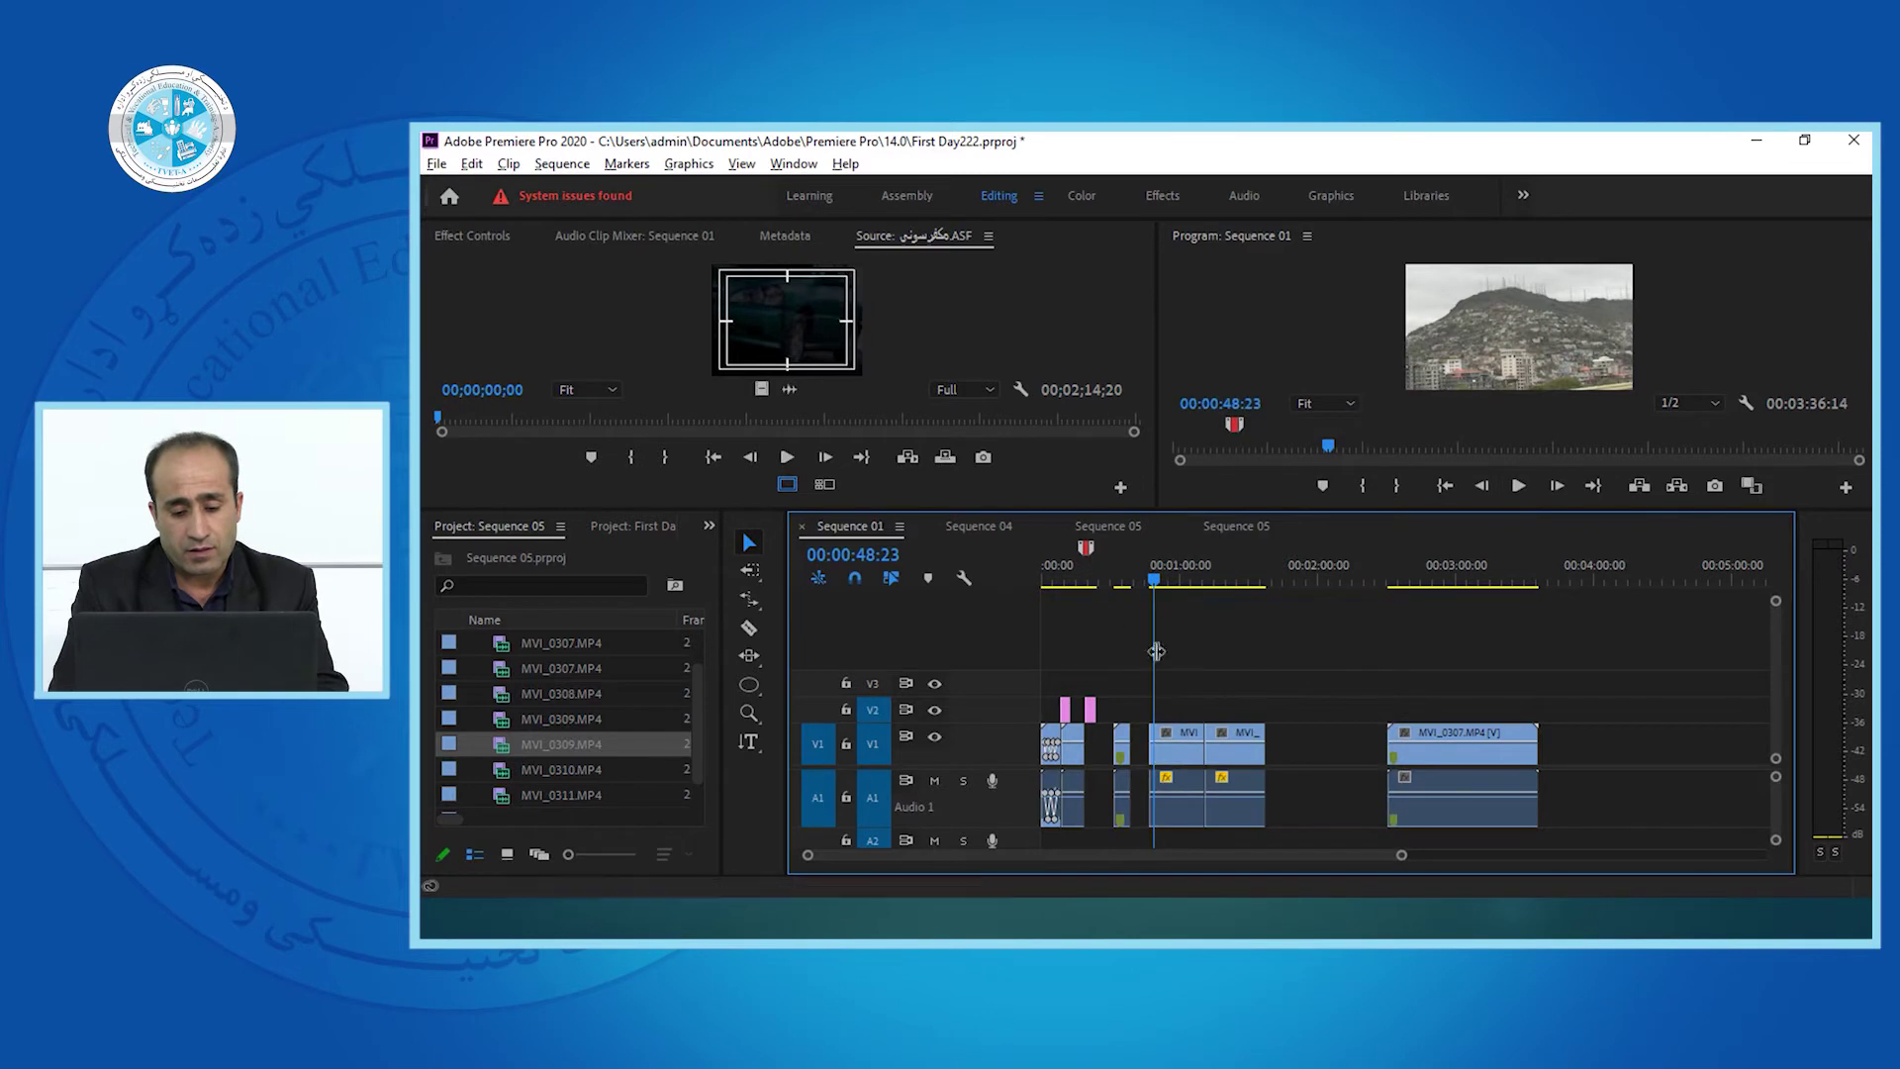
Copy the MVI_0307.MP4 segment that starts at 00:00:47:07 and paste it into the empty gap at 00:01:51:15.
click(1187, 729)
drag(1154, 579, 1300, 594)
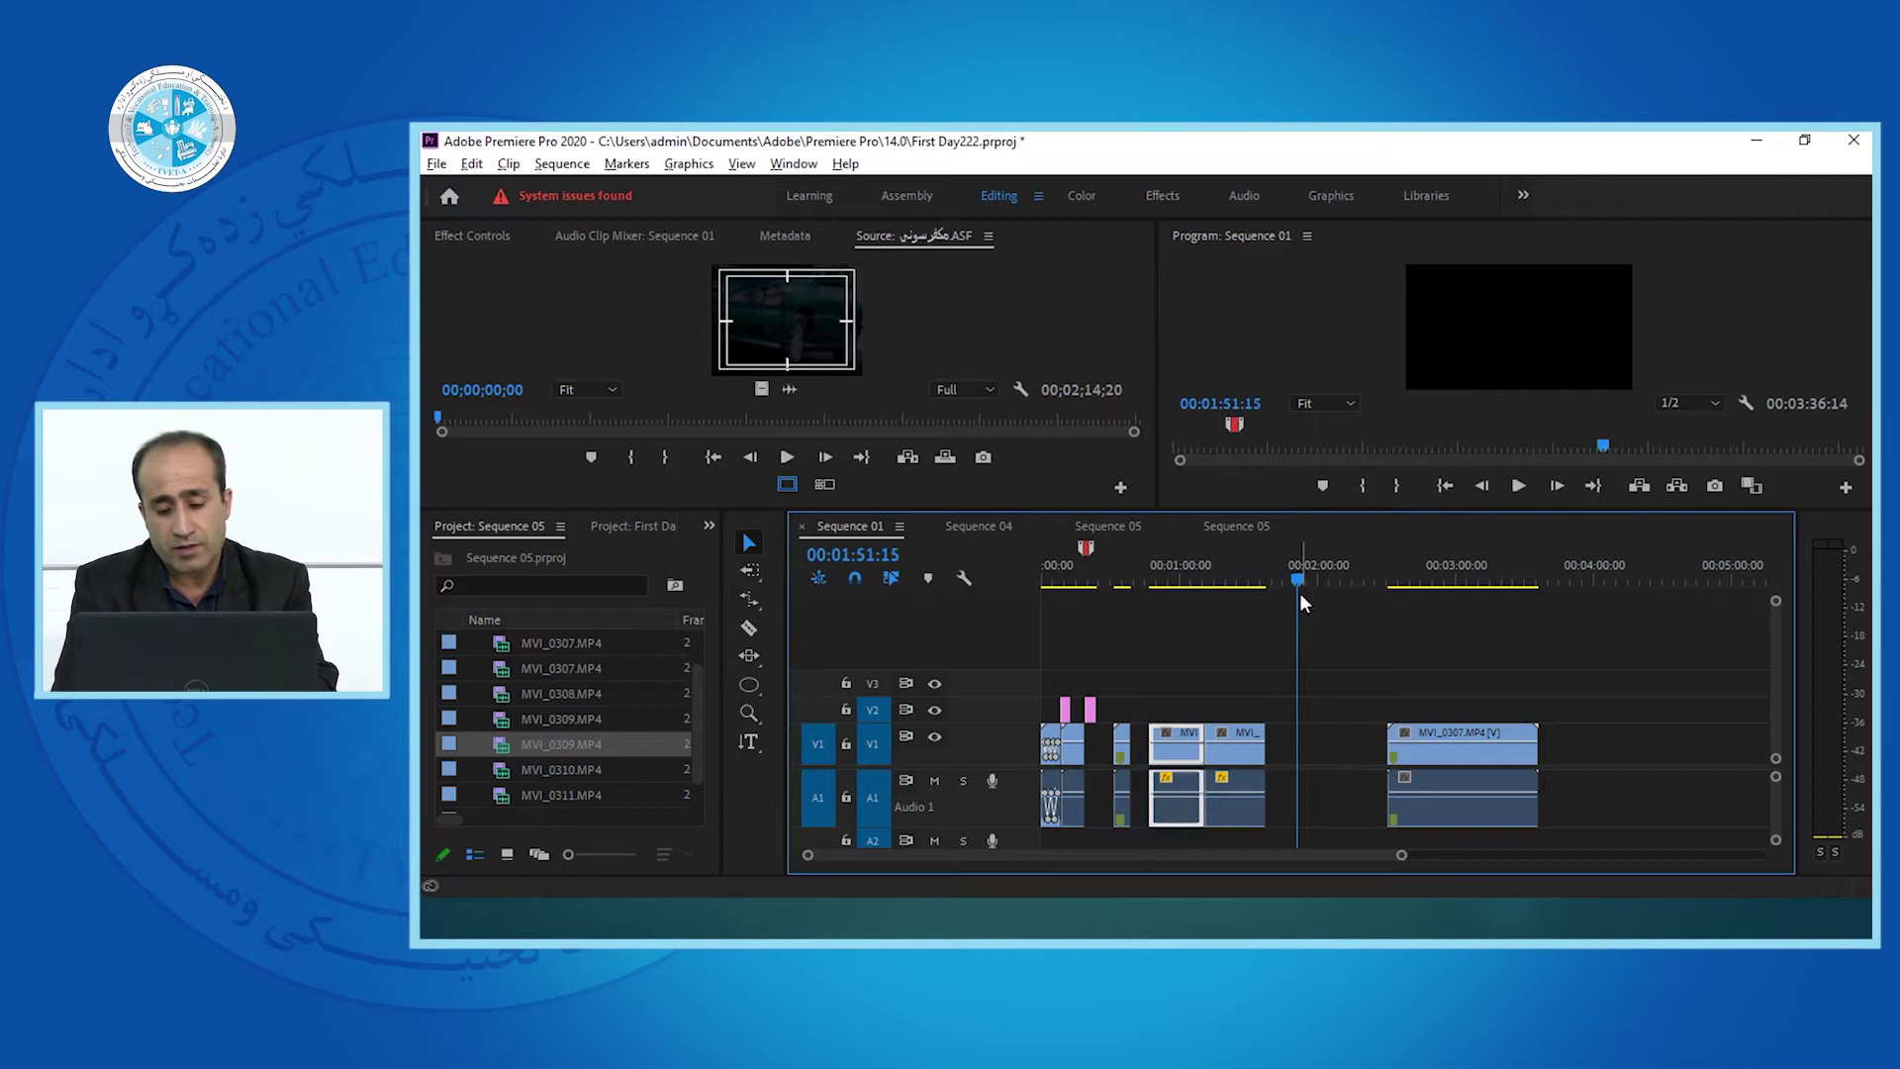
key(ctrl+v)
Paste the copied segment over the middle of the last MVI_0307.MP4 clip at 00:02:59:12 and scrub over it.
drag(1381, 574, 1457, 575)
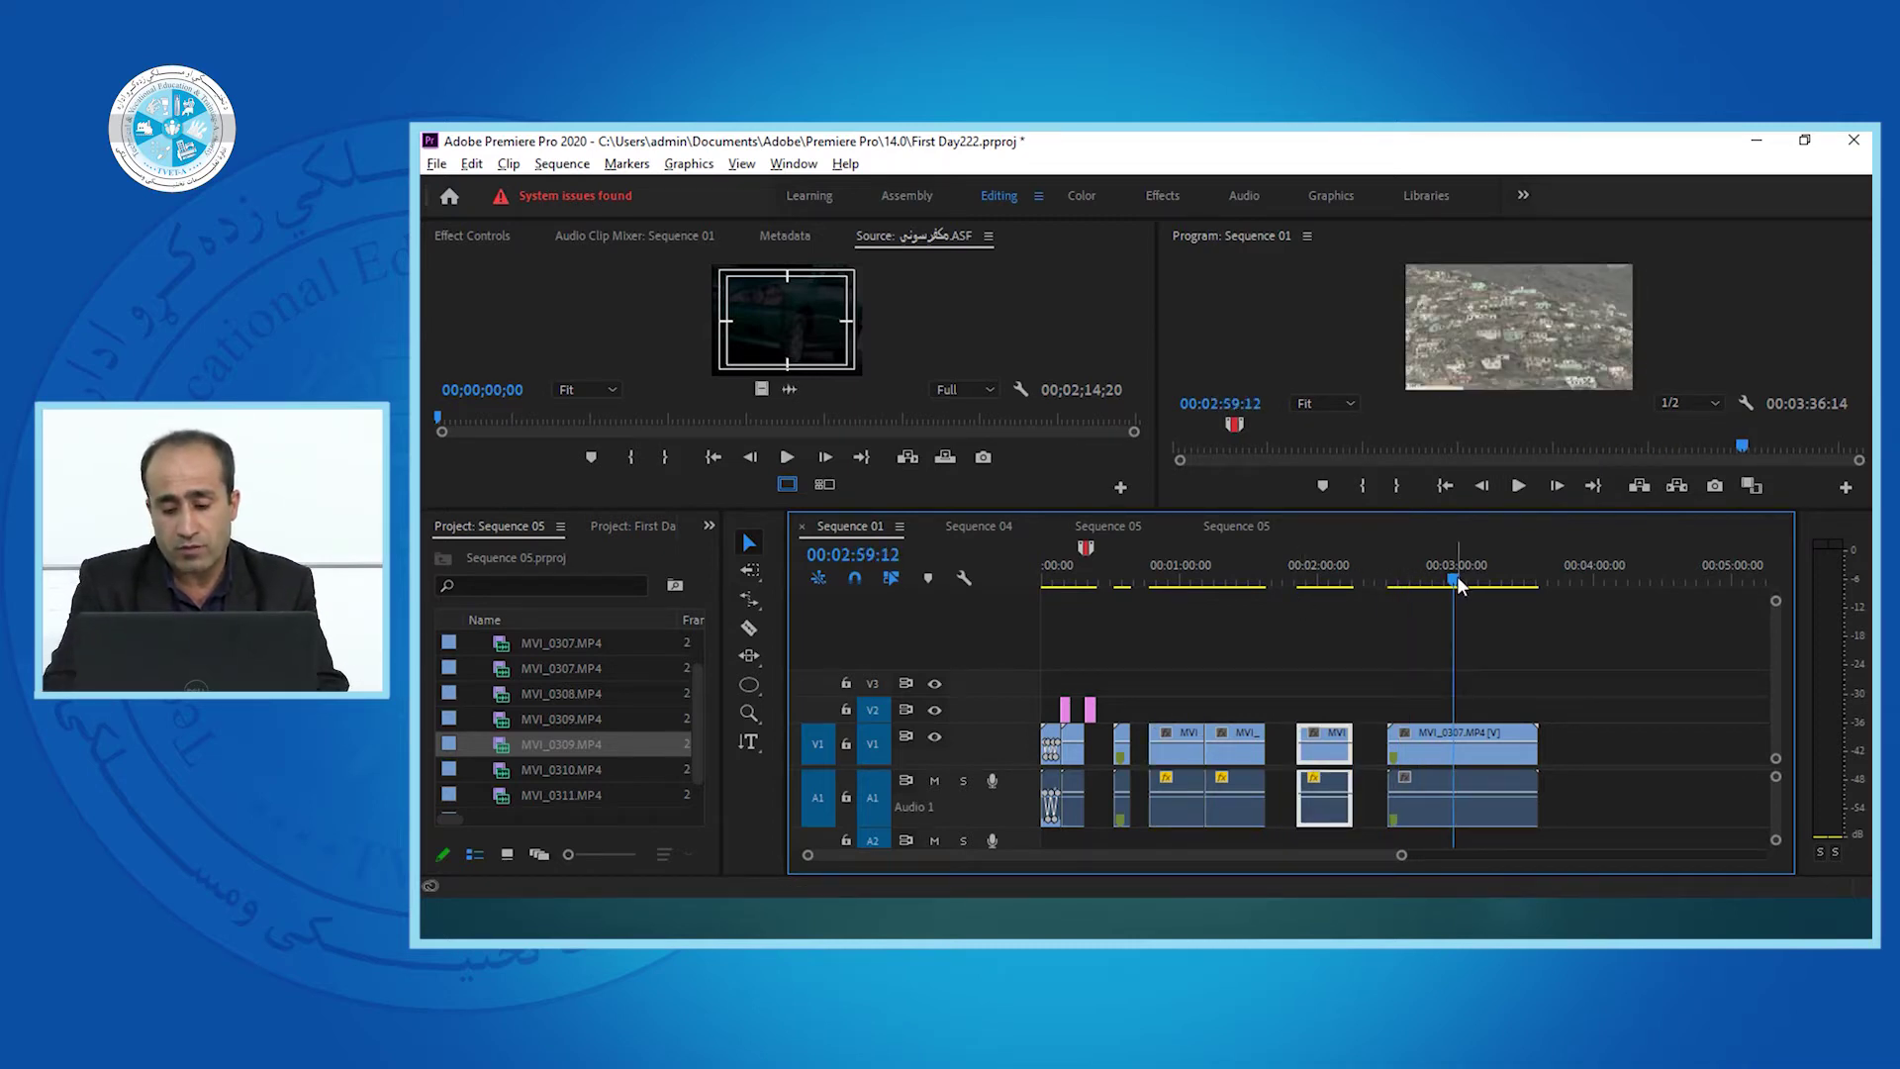
key(equal)
key(equal)
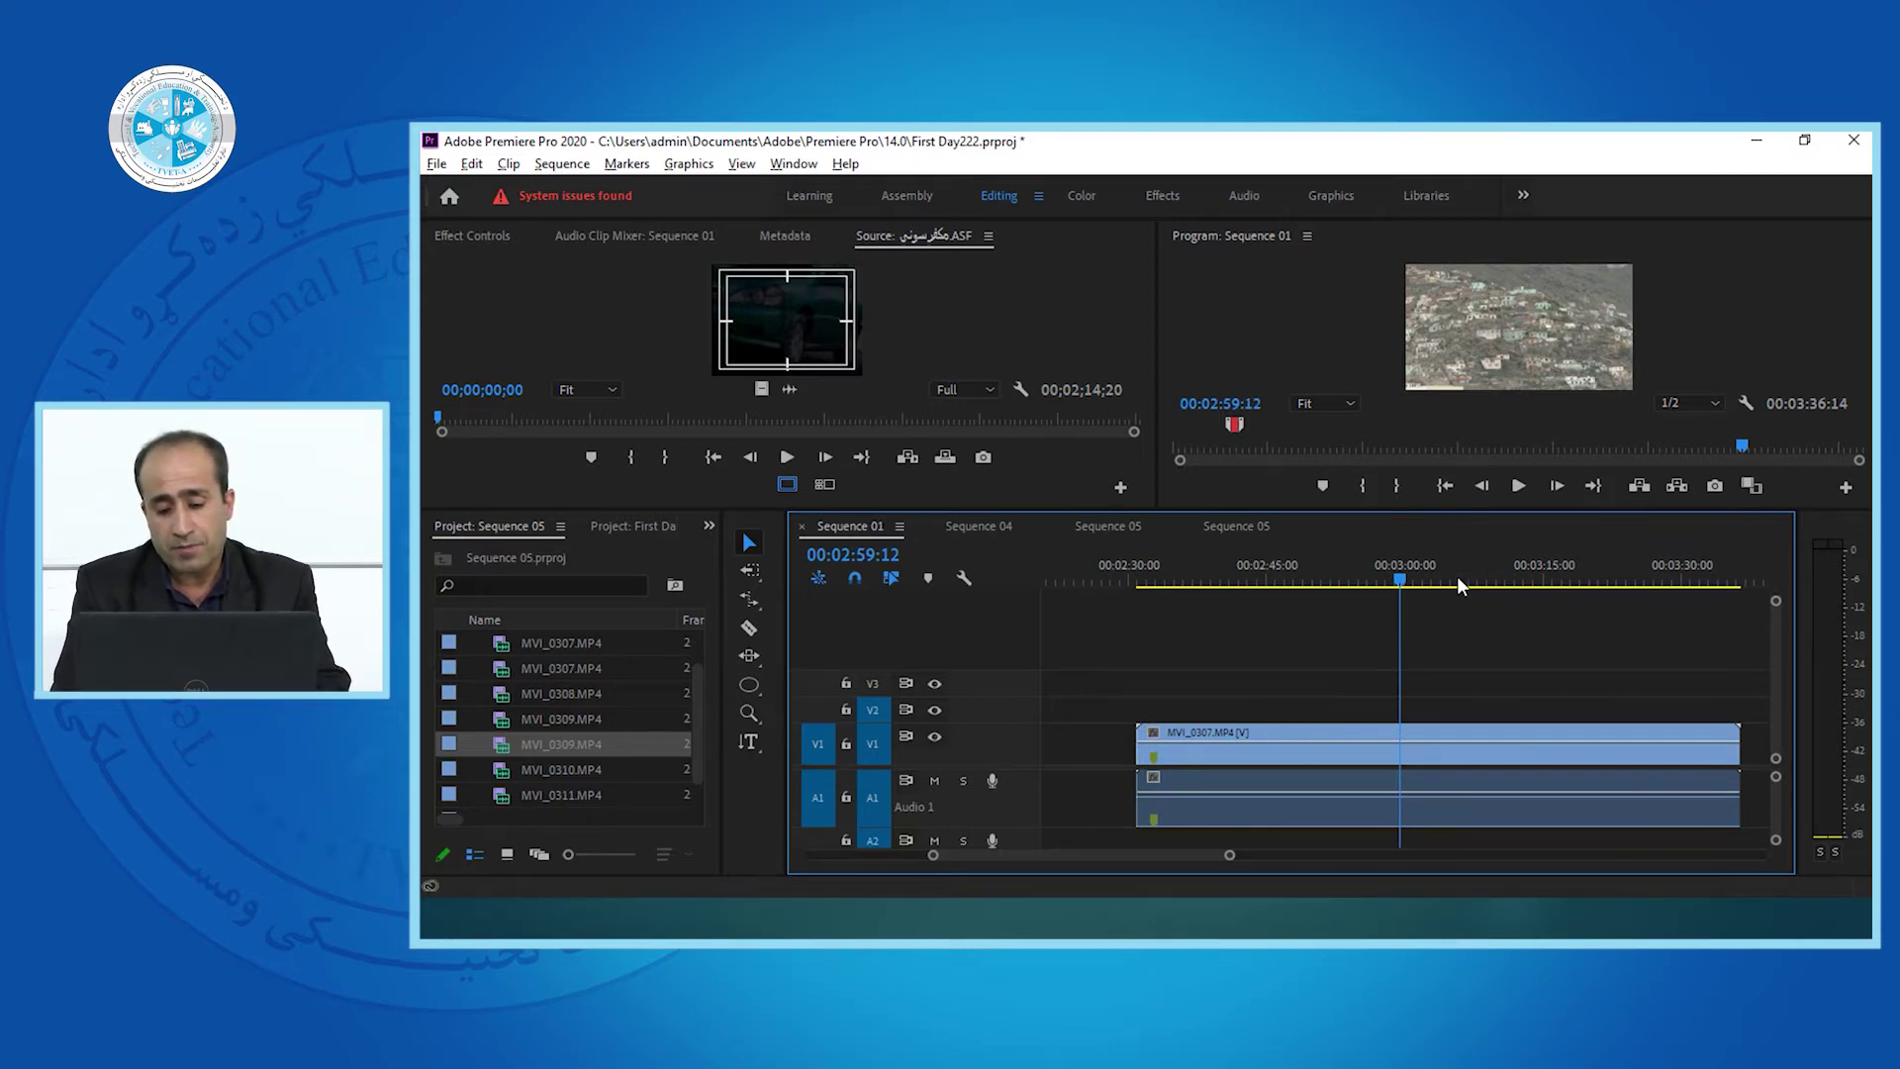
key(ctrl+v)
key(minus)
key(minus)
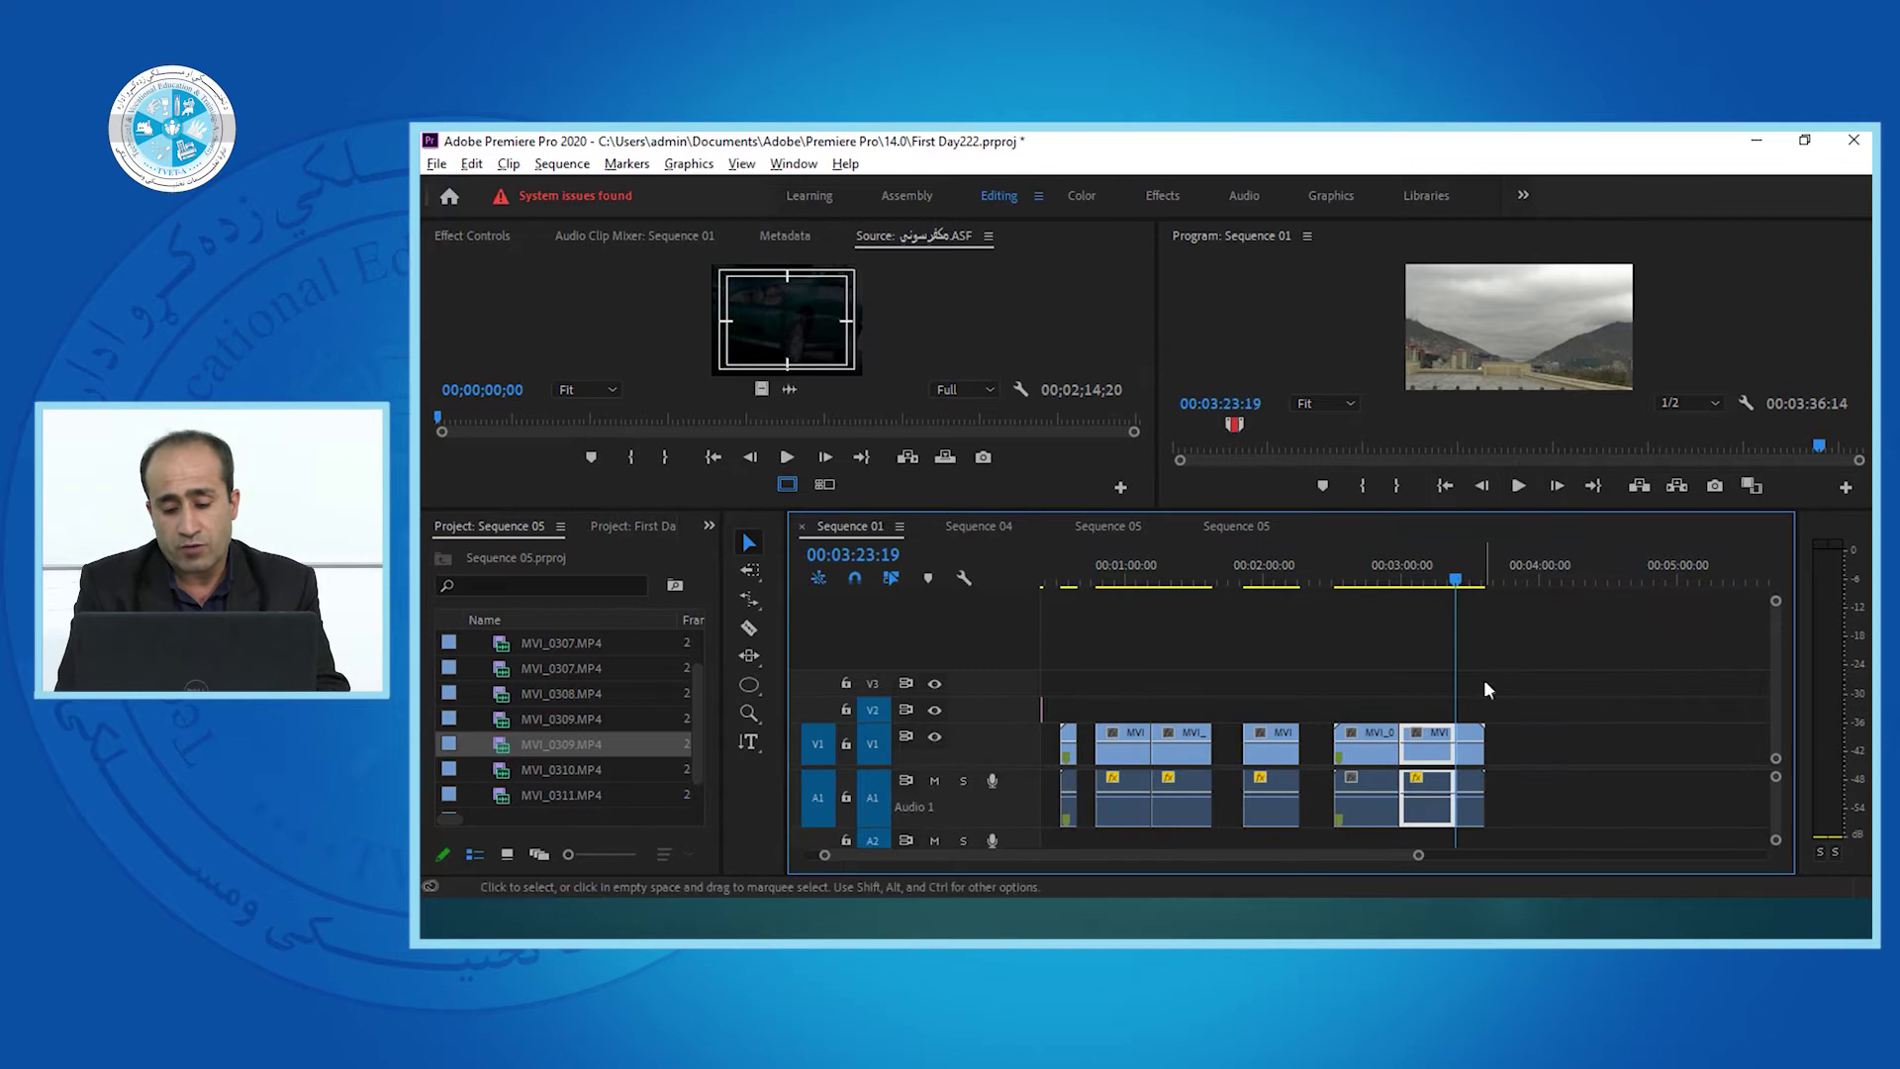
mouse_move(1413, 560)
mouse_down()
mouse_move(1387, 562)
mouse_move(1440, 580)
mouse_move(1385, 579)
mouse_move(1434, 589)
mouse_up()
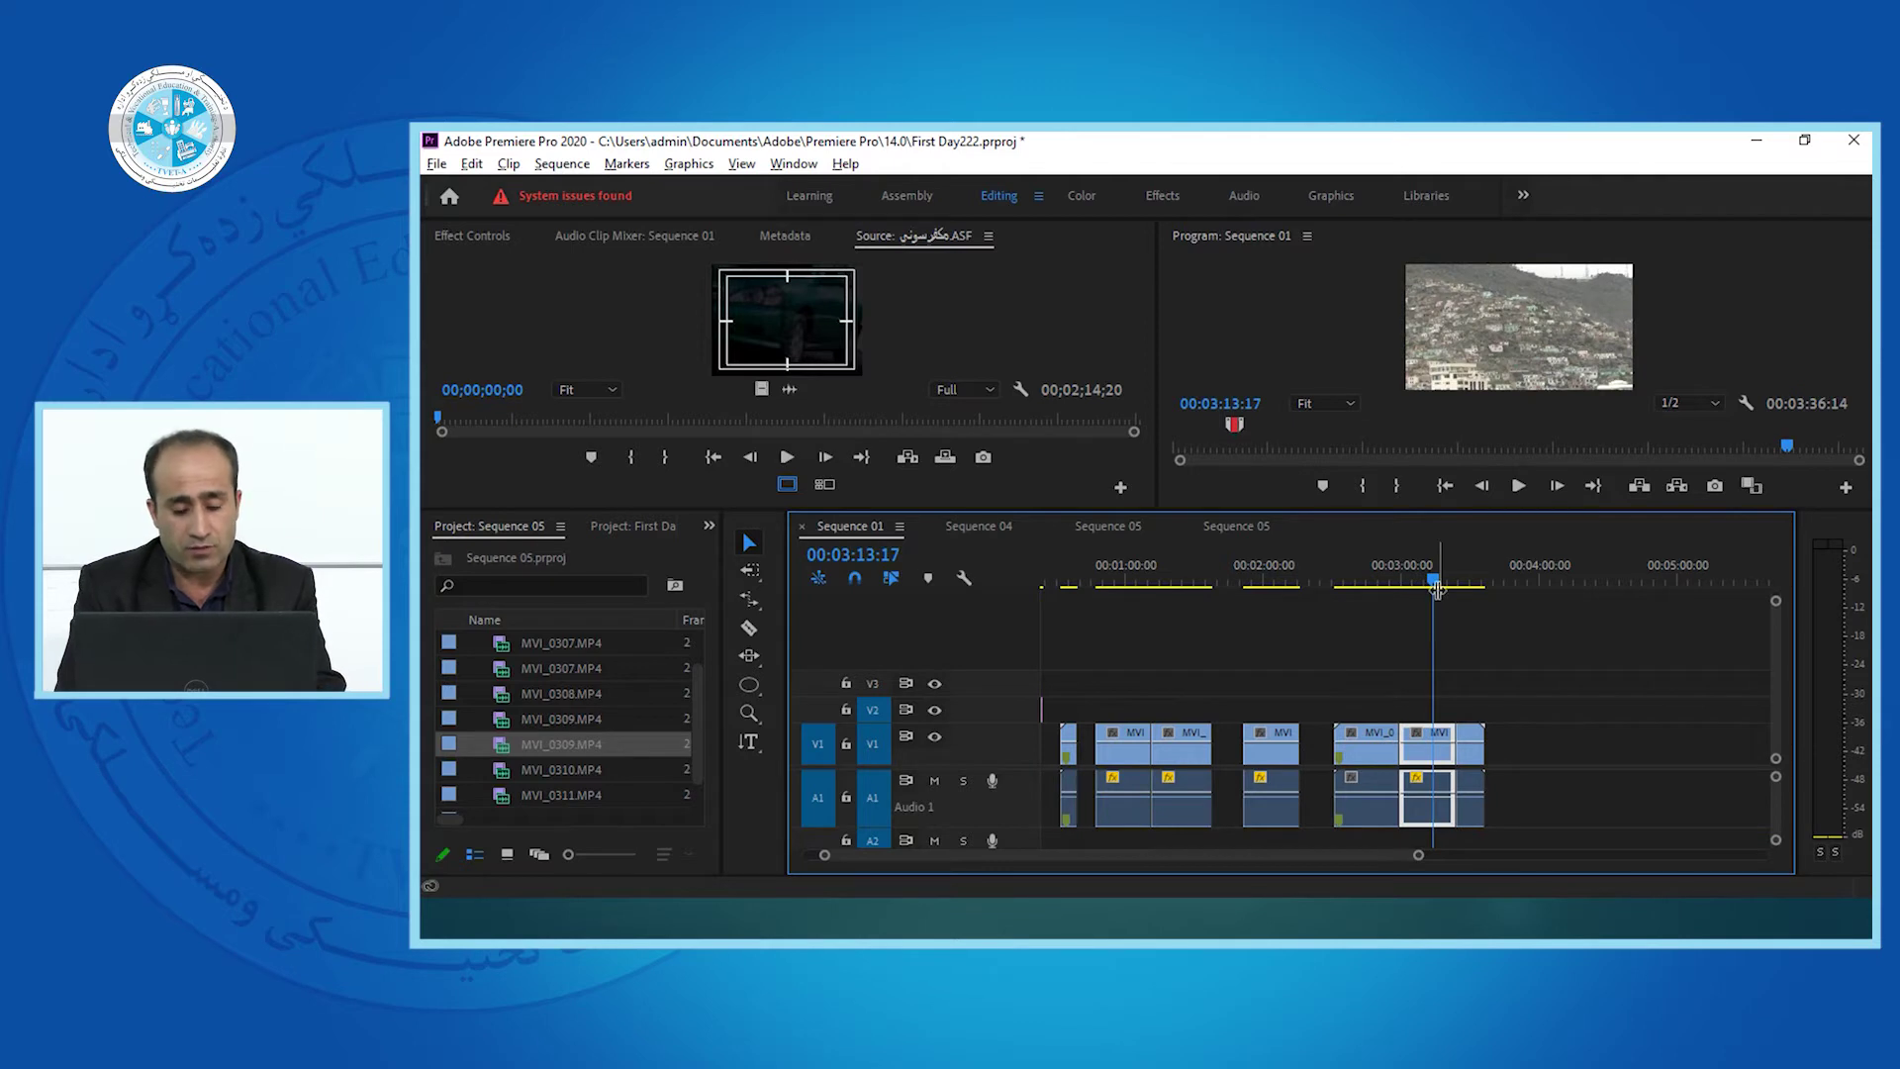
Cut the MVI_0307.MP4 segment around 00:00:58:09 and paste it over the tail end of the last clip group on V1.
click(1124, 566)
click(1131, 758)
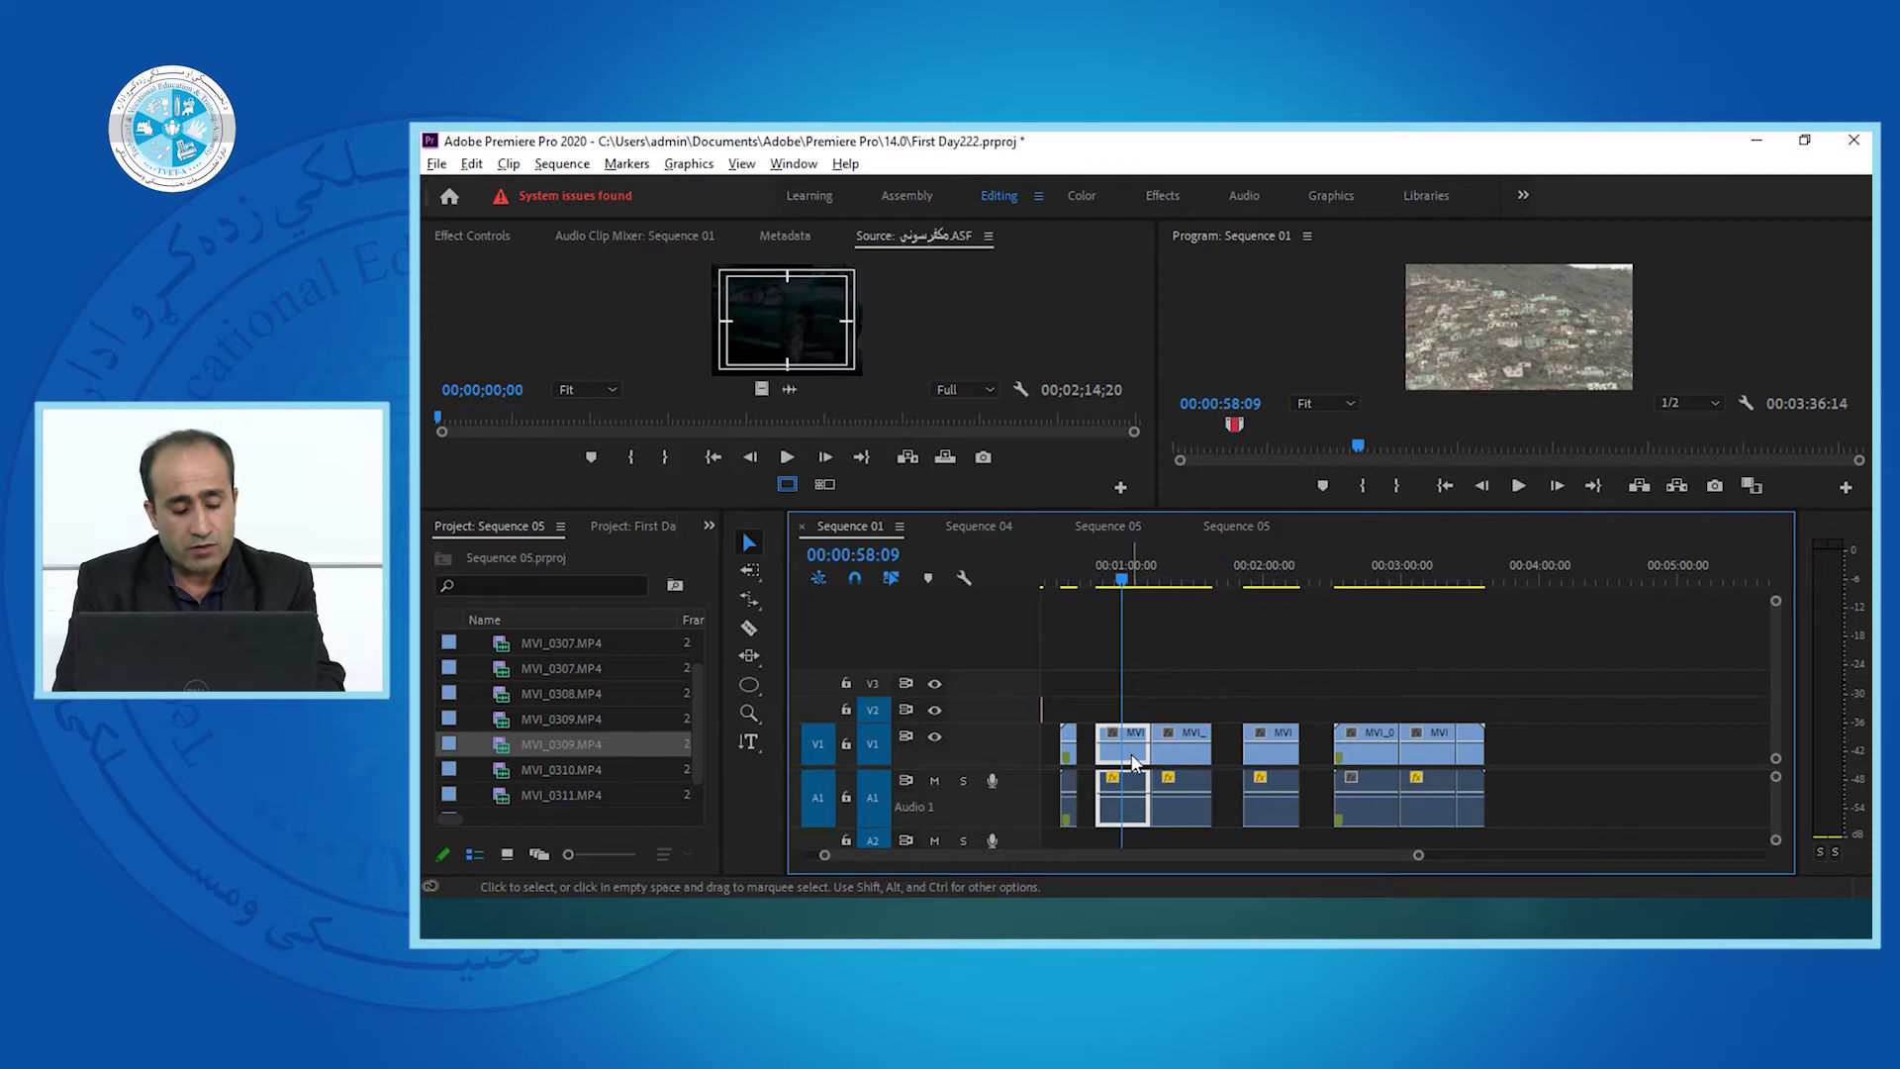
key(Delete)
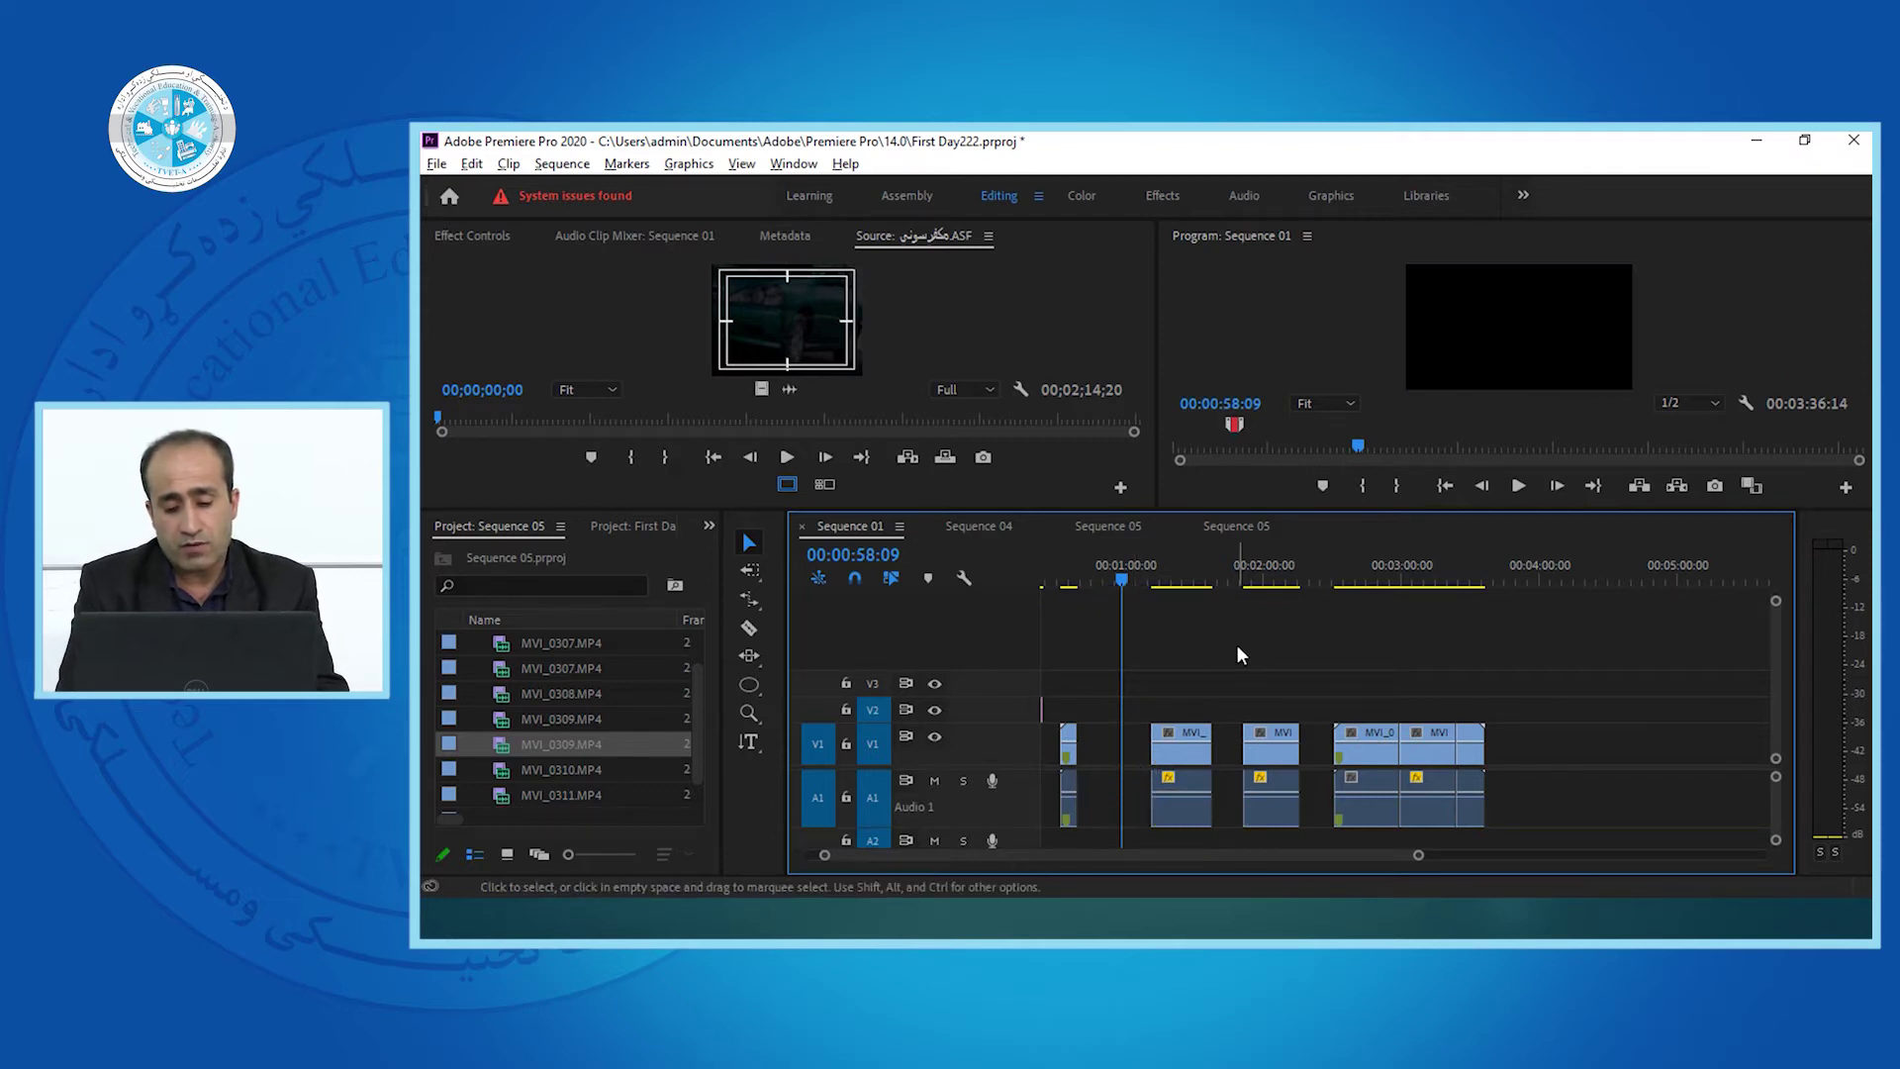
click(1324, 579)
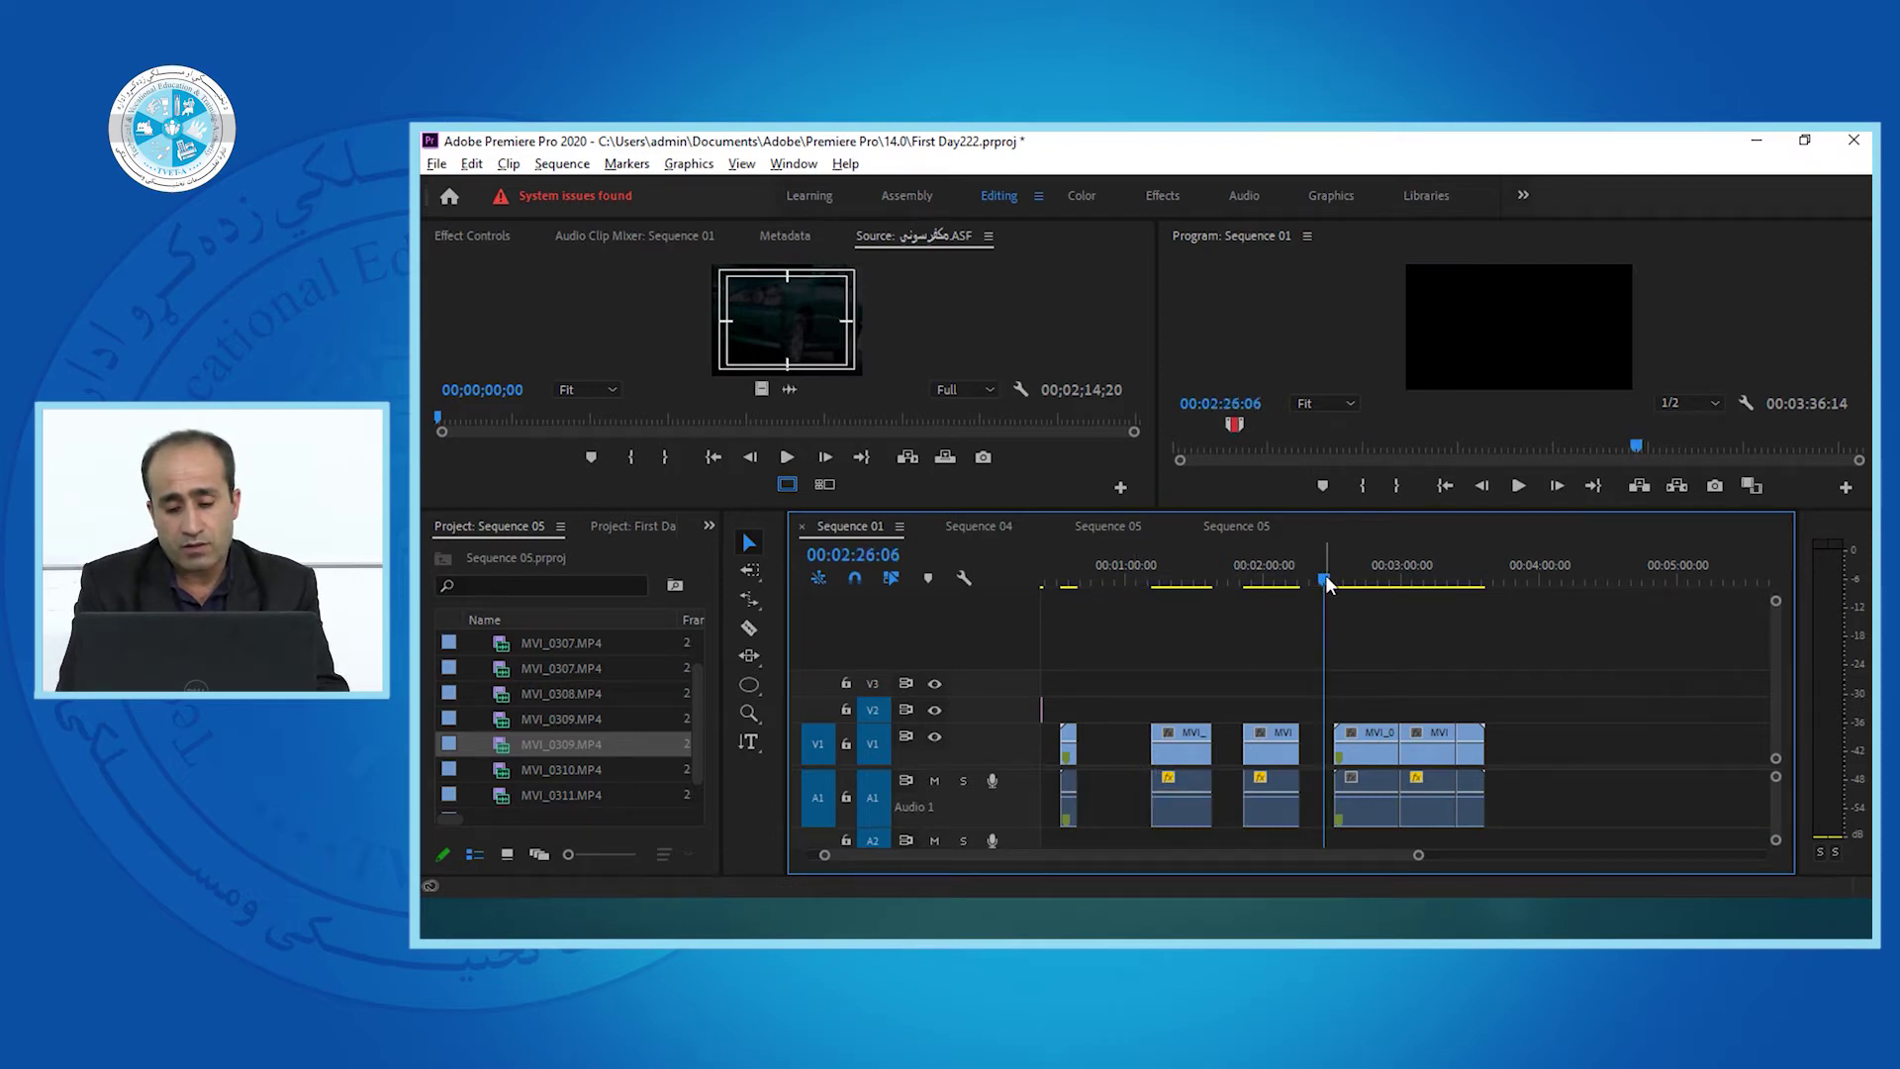
click(1456, 576)
key(ctrl+v)
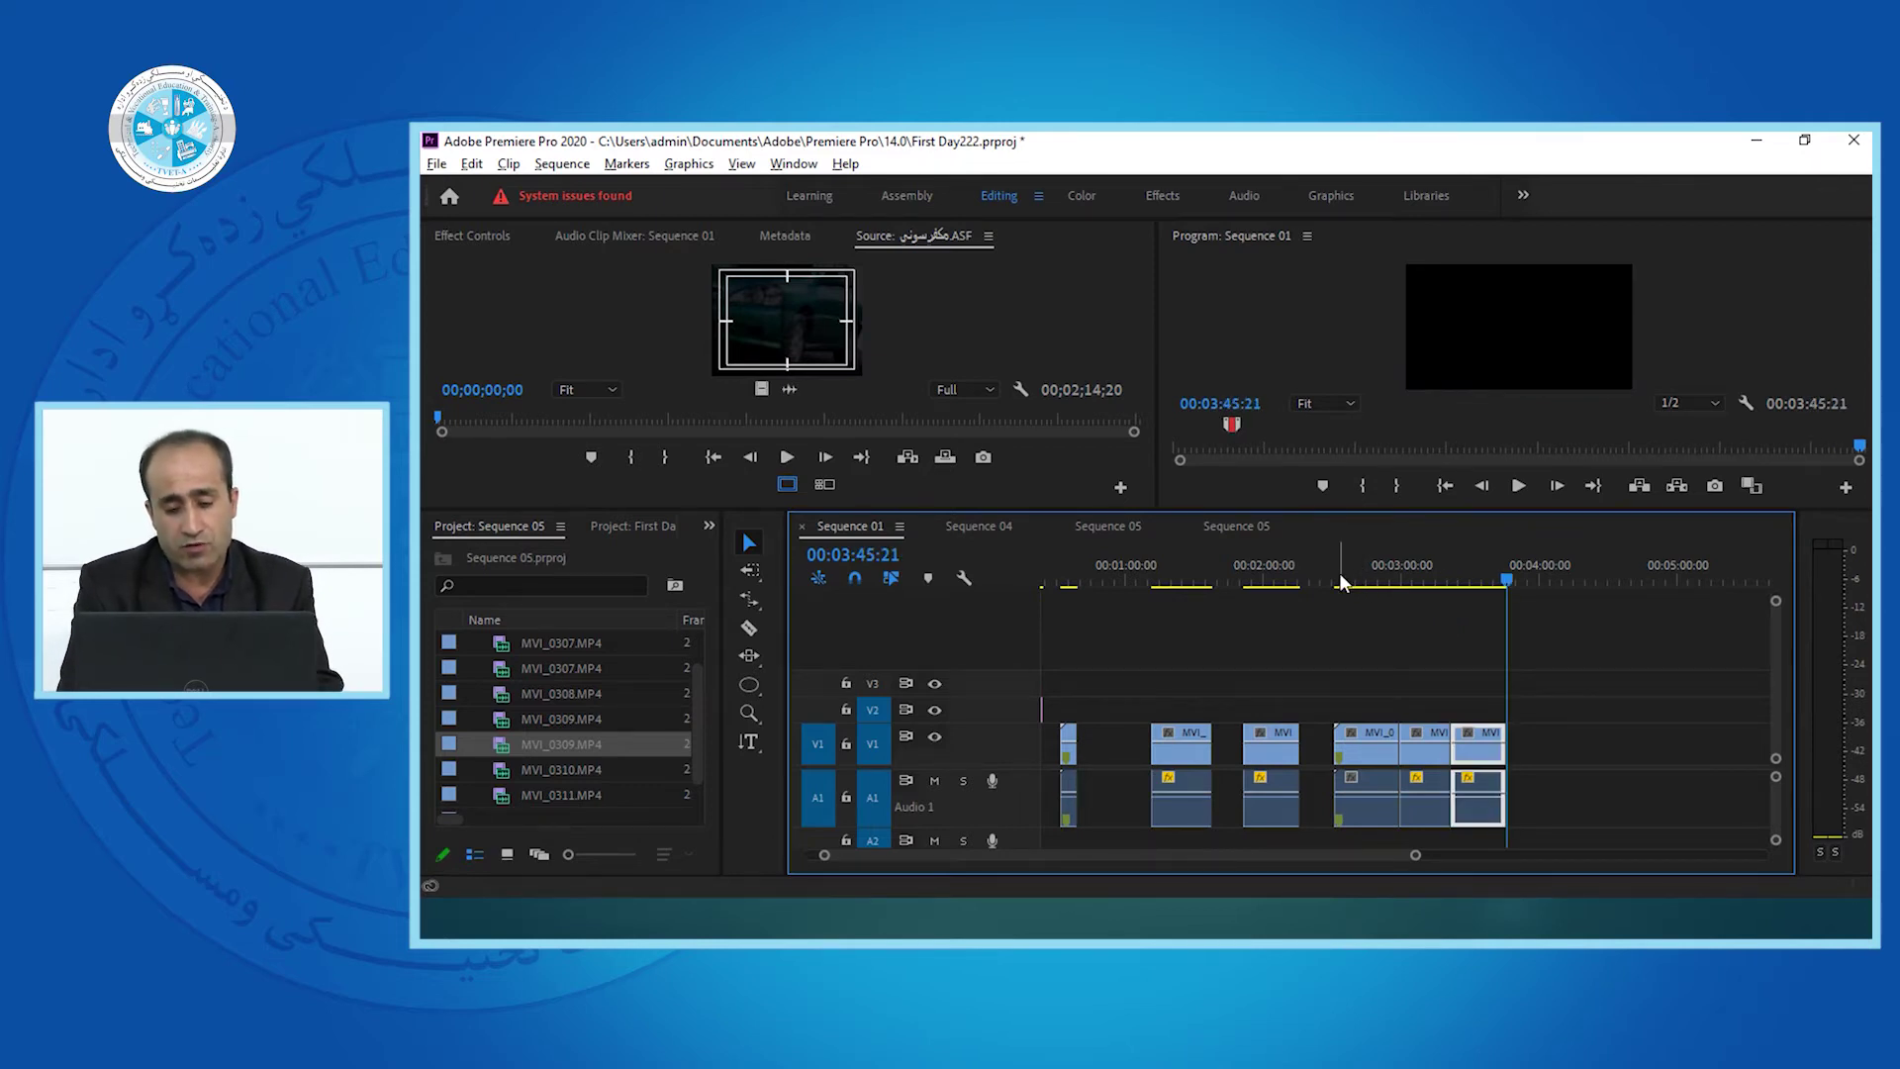
click(1179, 580)
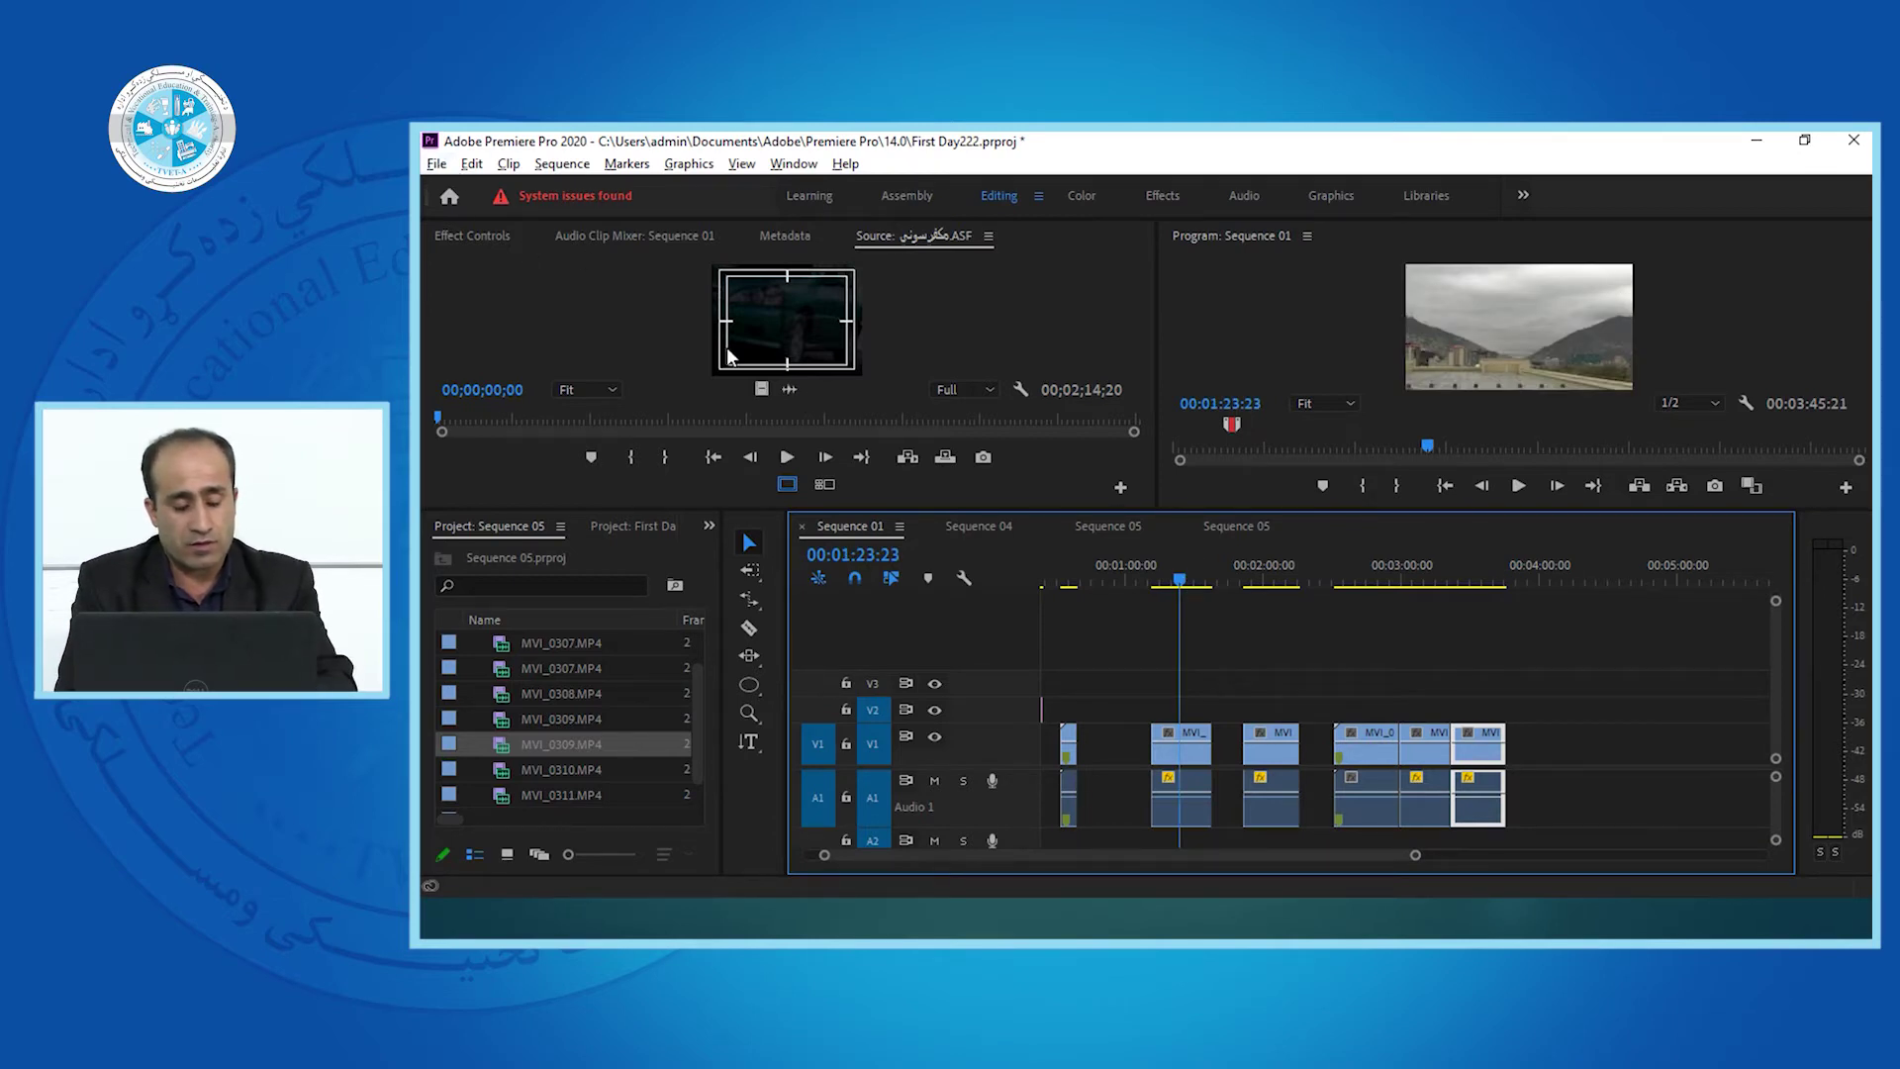
key(alt+Tab)
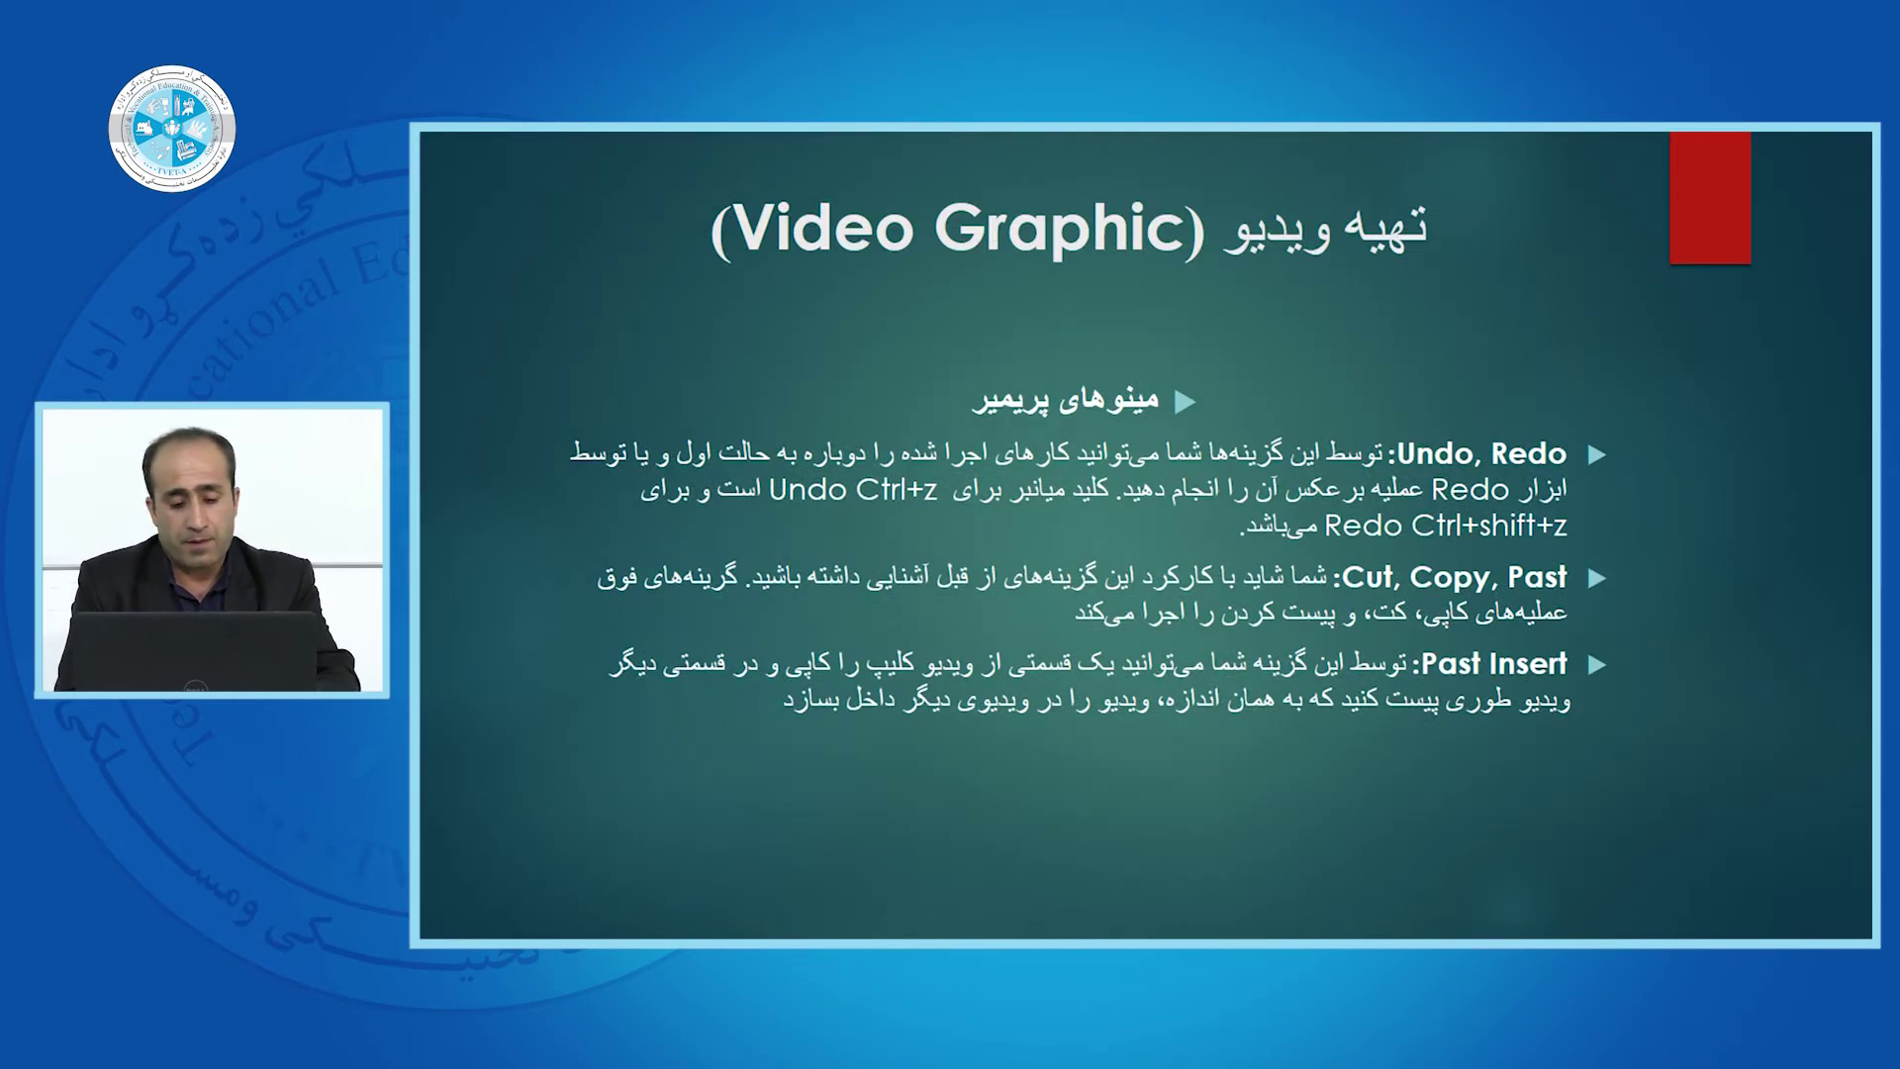
key(alt+Tab)
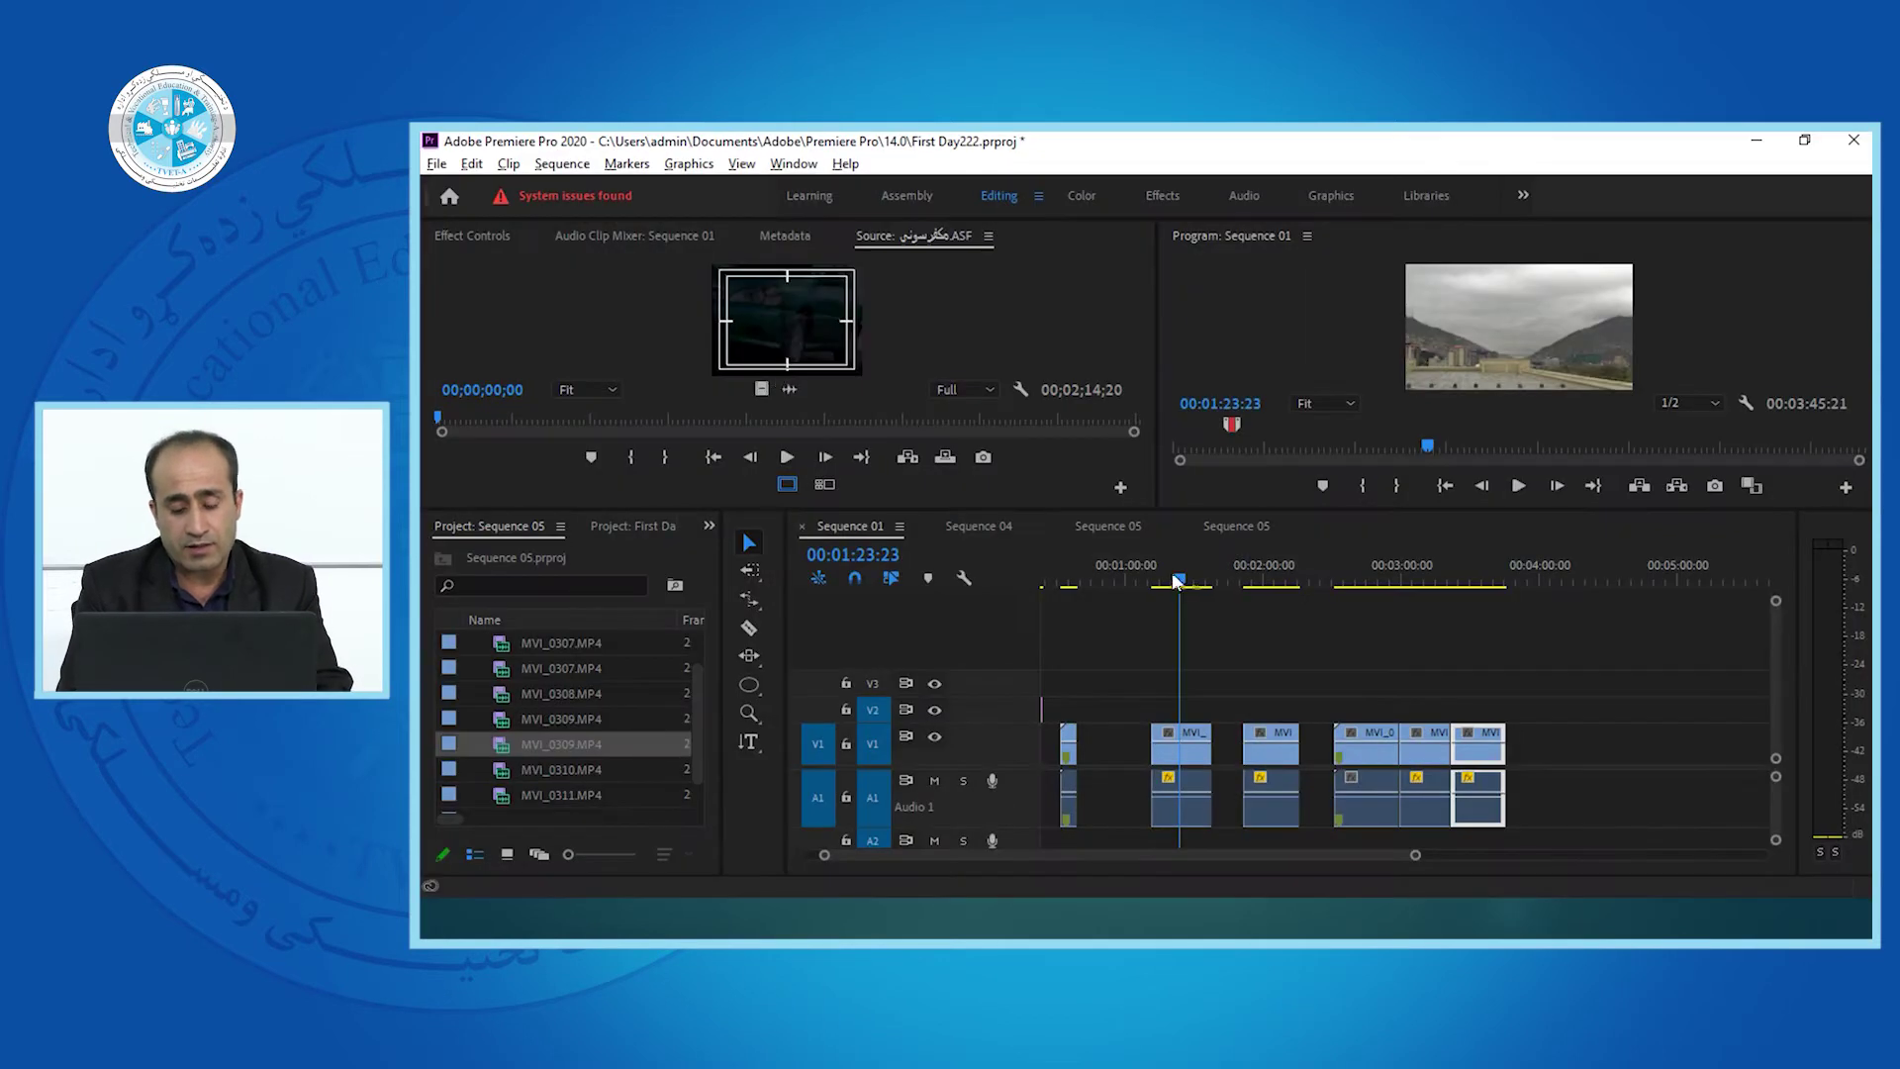
Copy the last three adjoining clips, try a regular paste at 00:01:20:17 inside the MVI_0307.MP4 clip, and undo the paste.
click(1172, 578)
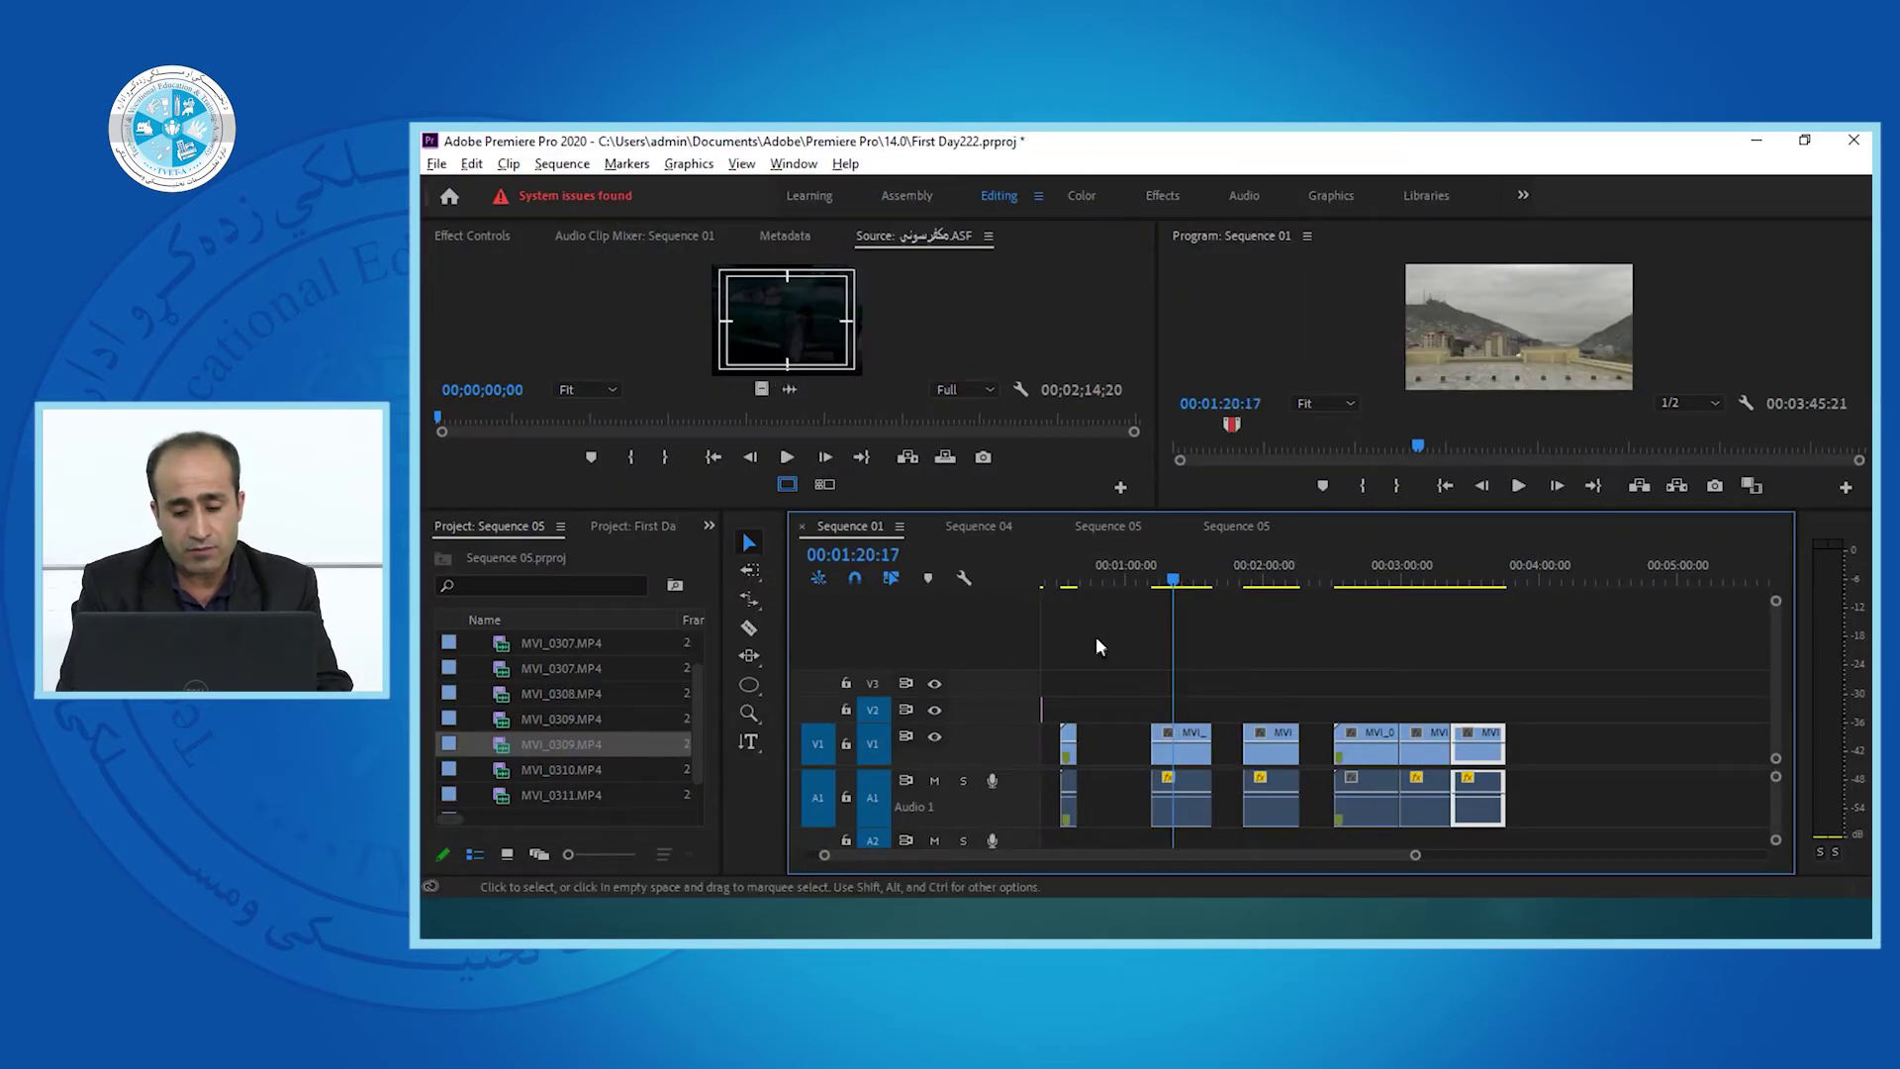
drag(1340, 699, 1503, 760)
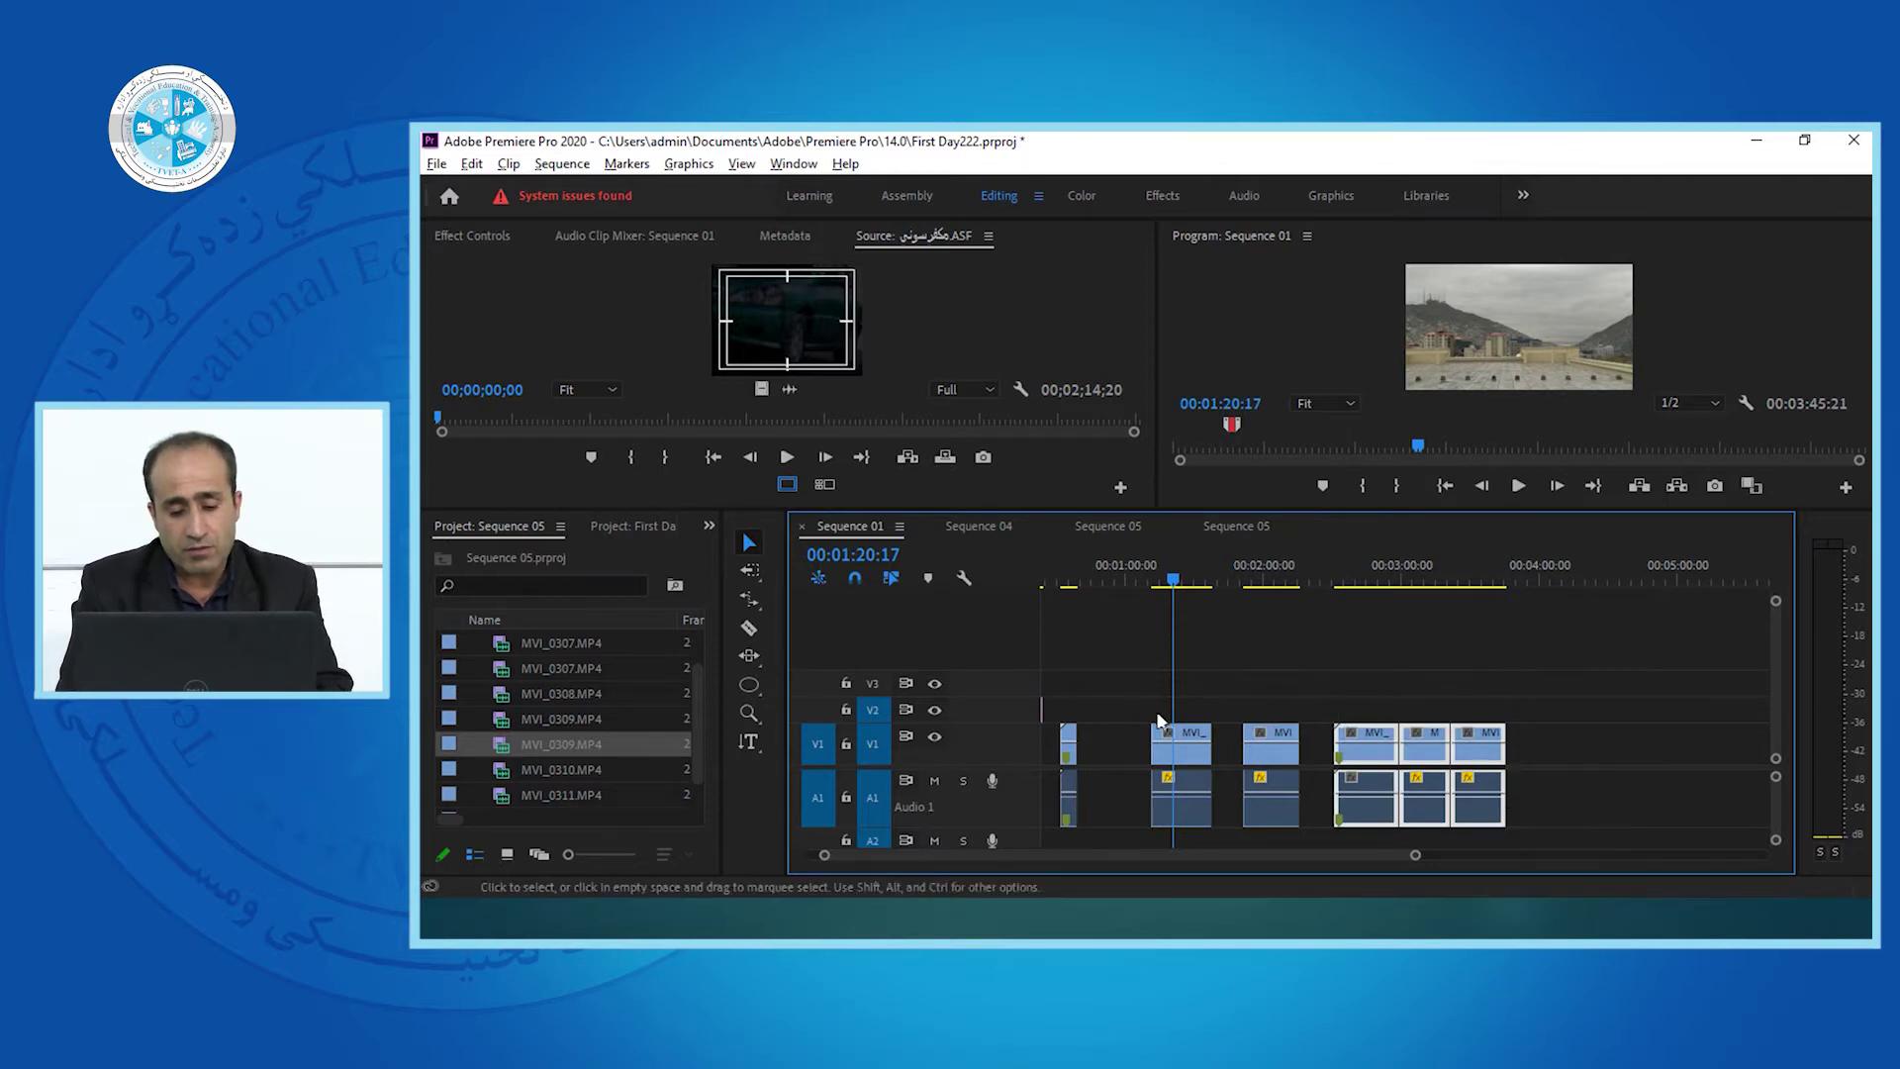
click(1186, 734)
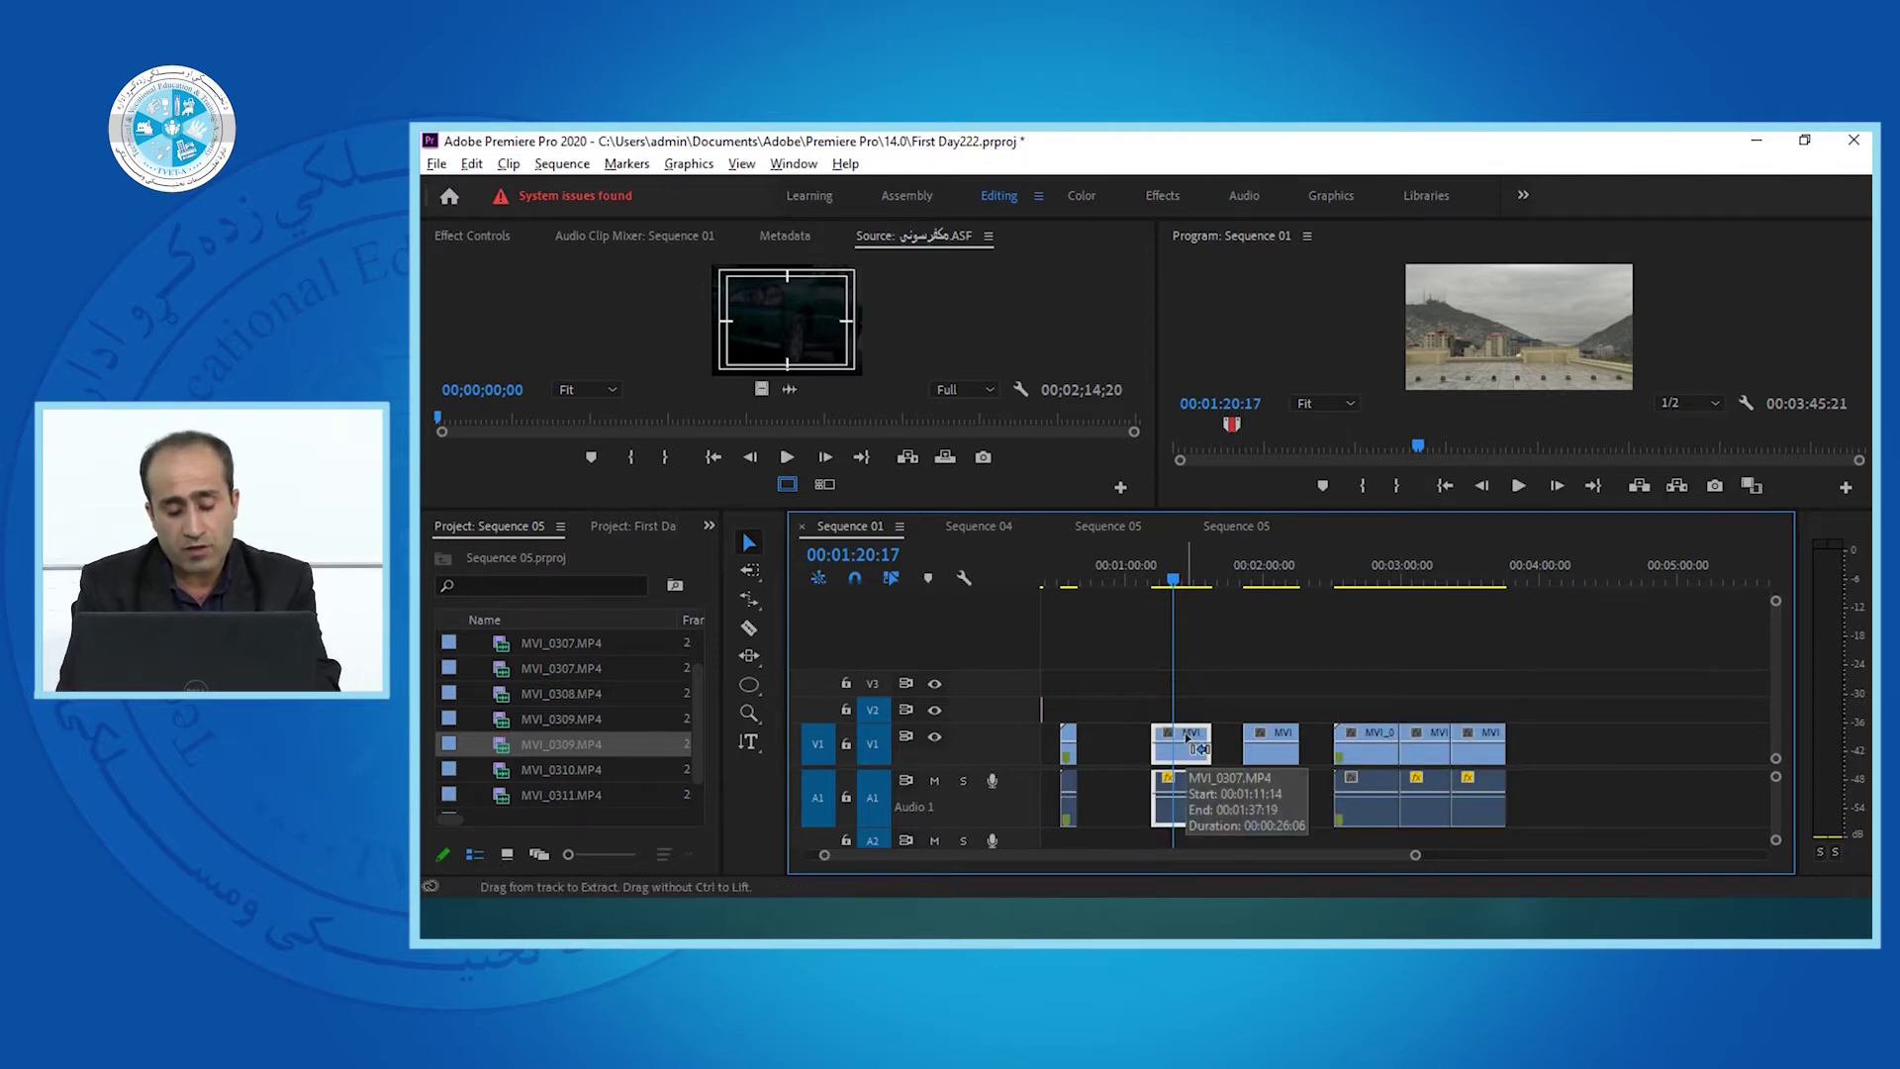
key(ctrl+v)
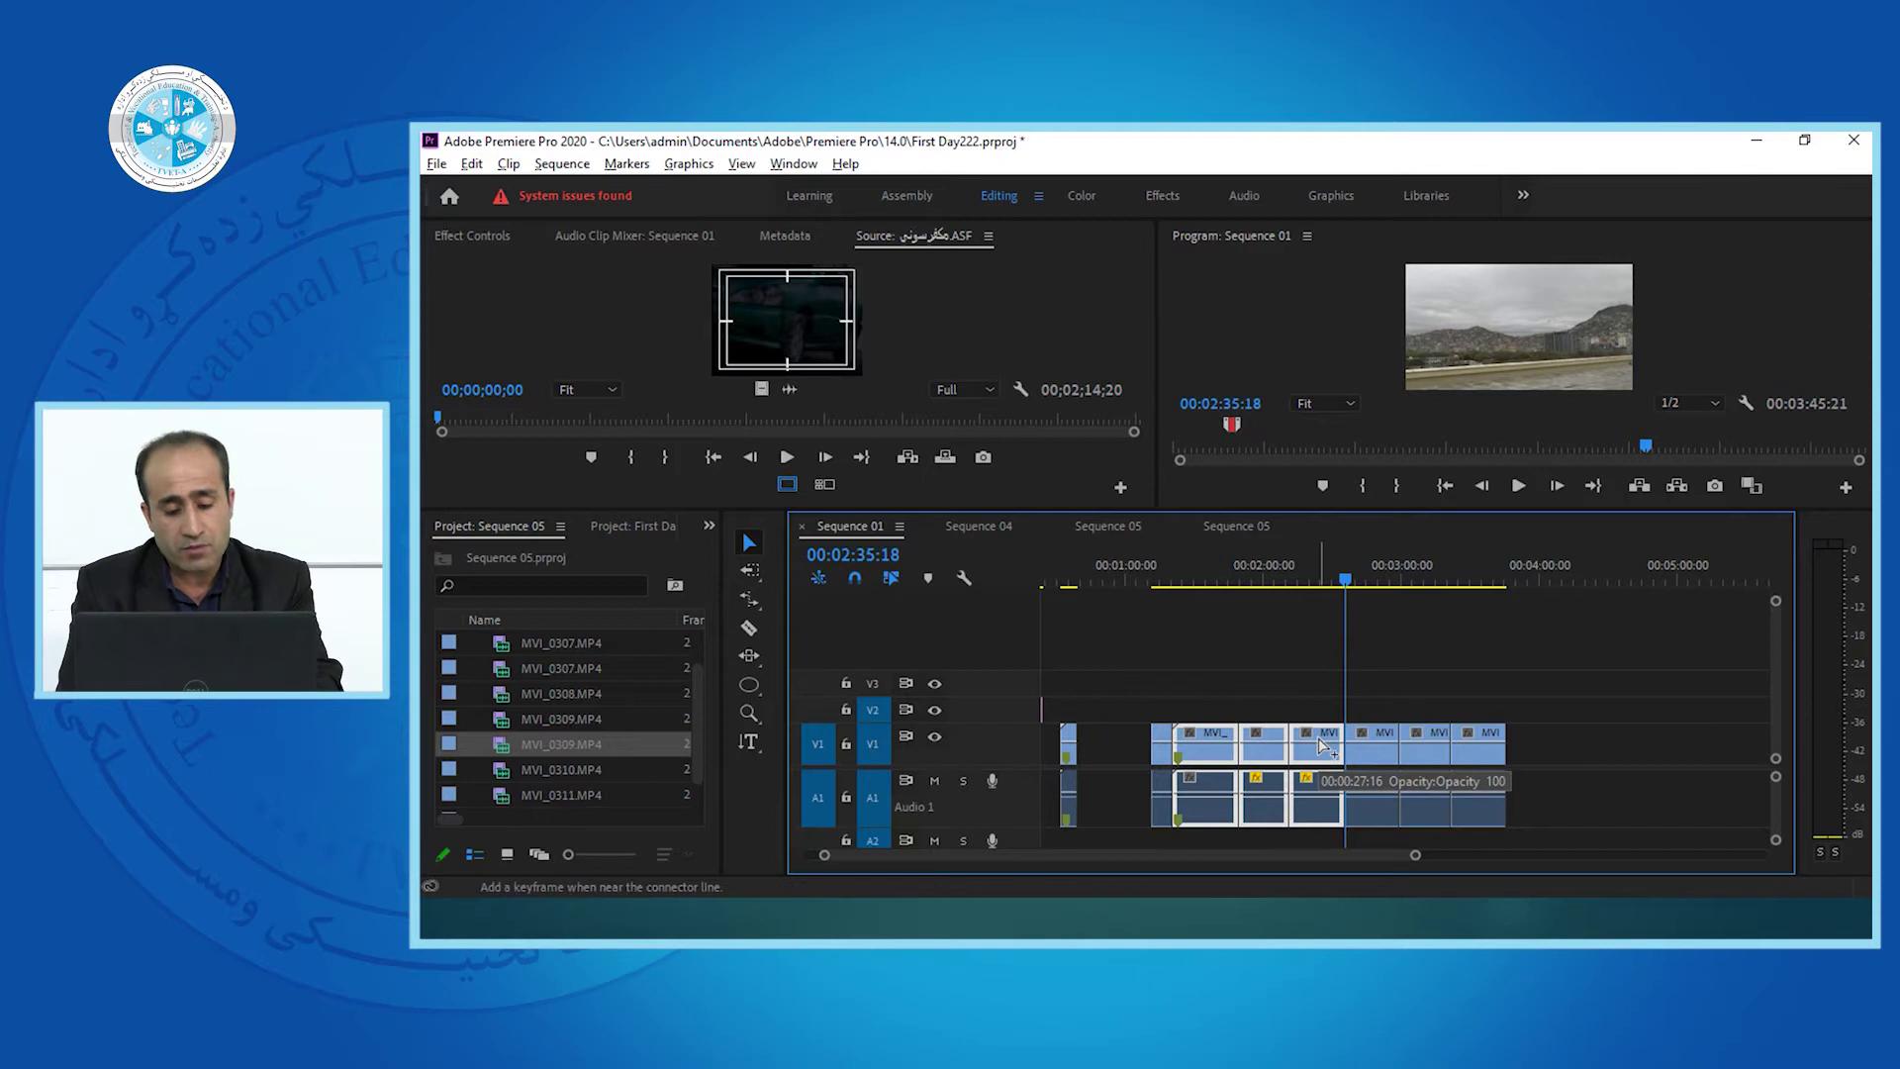
key(ctrl+z)
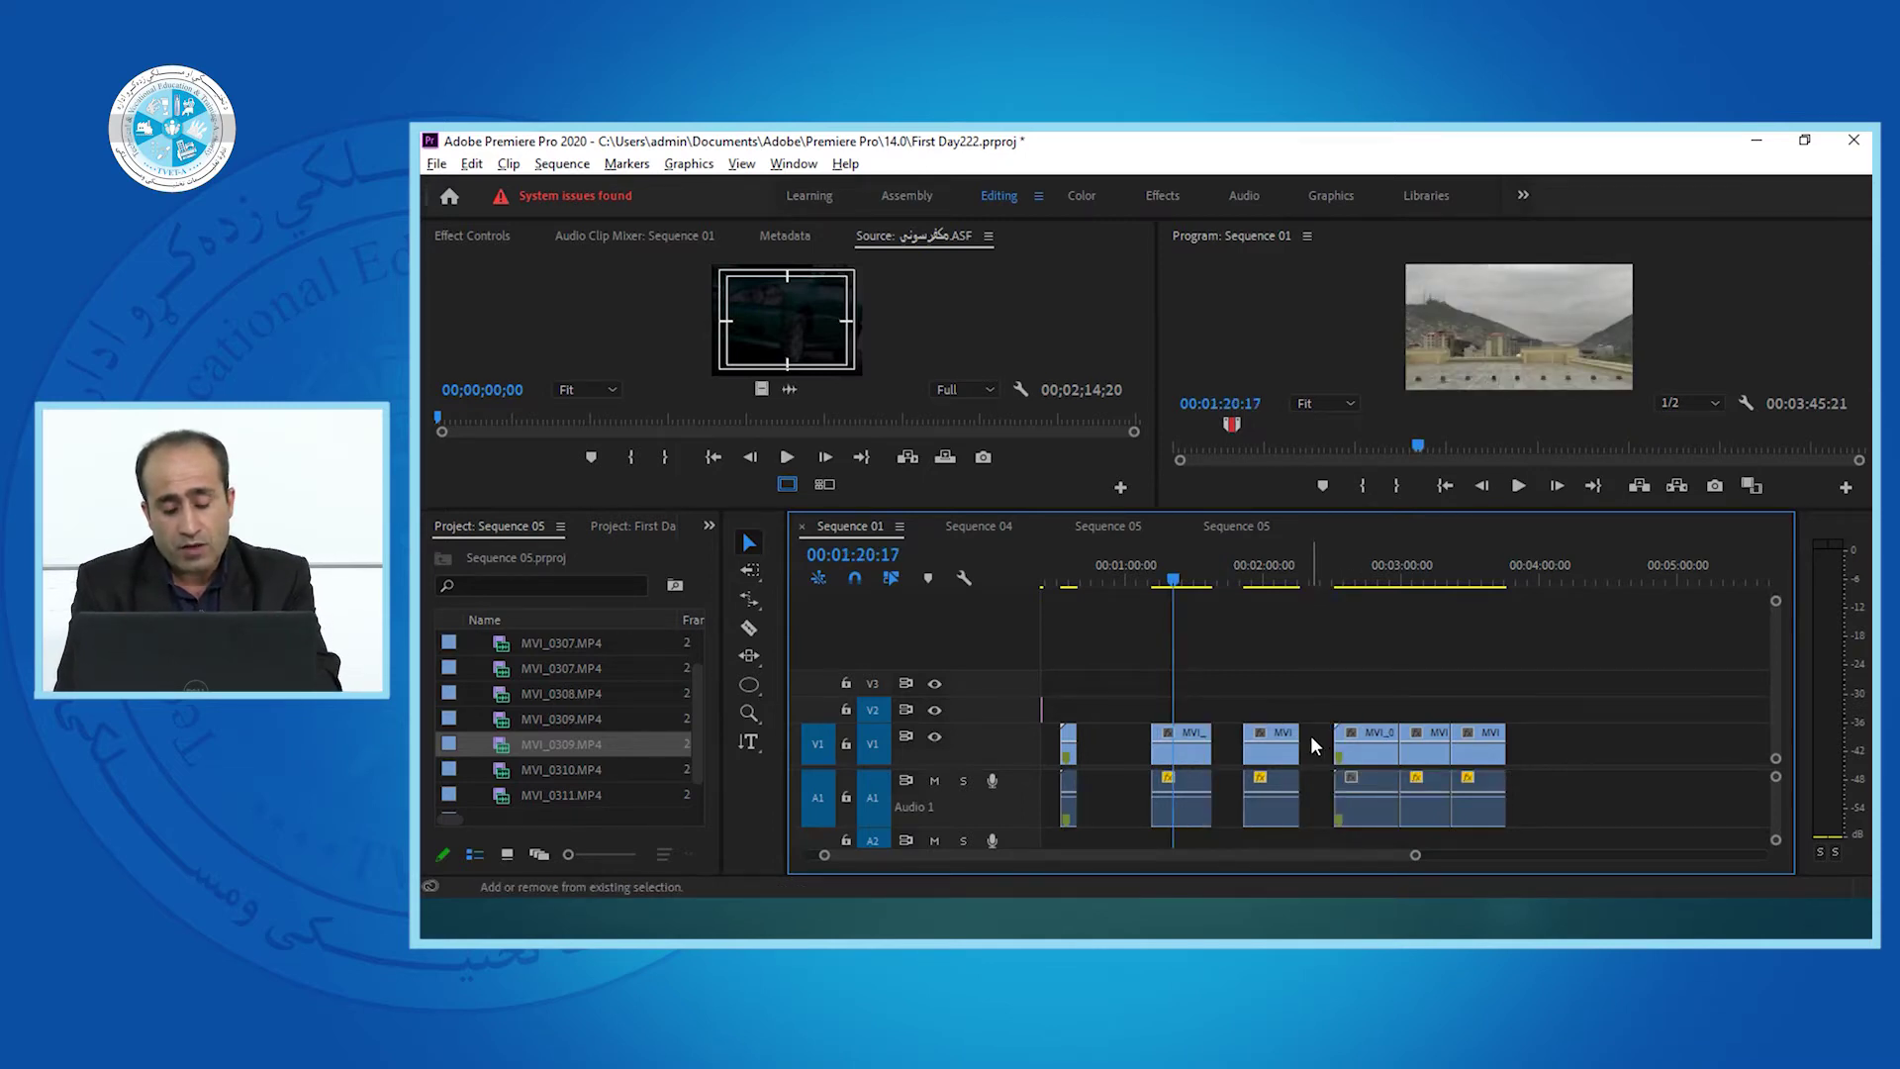
Paste Insert the copied three-clip group at 00:01:22:13 inside the MVI_0307.MP4 clip on V1.
click(1177, 574)
drag(1181, 576, 1181, 578)
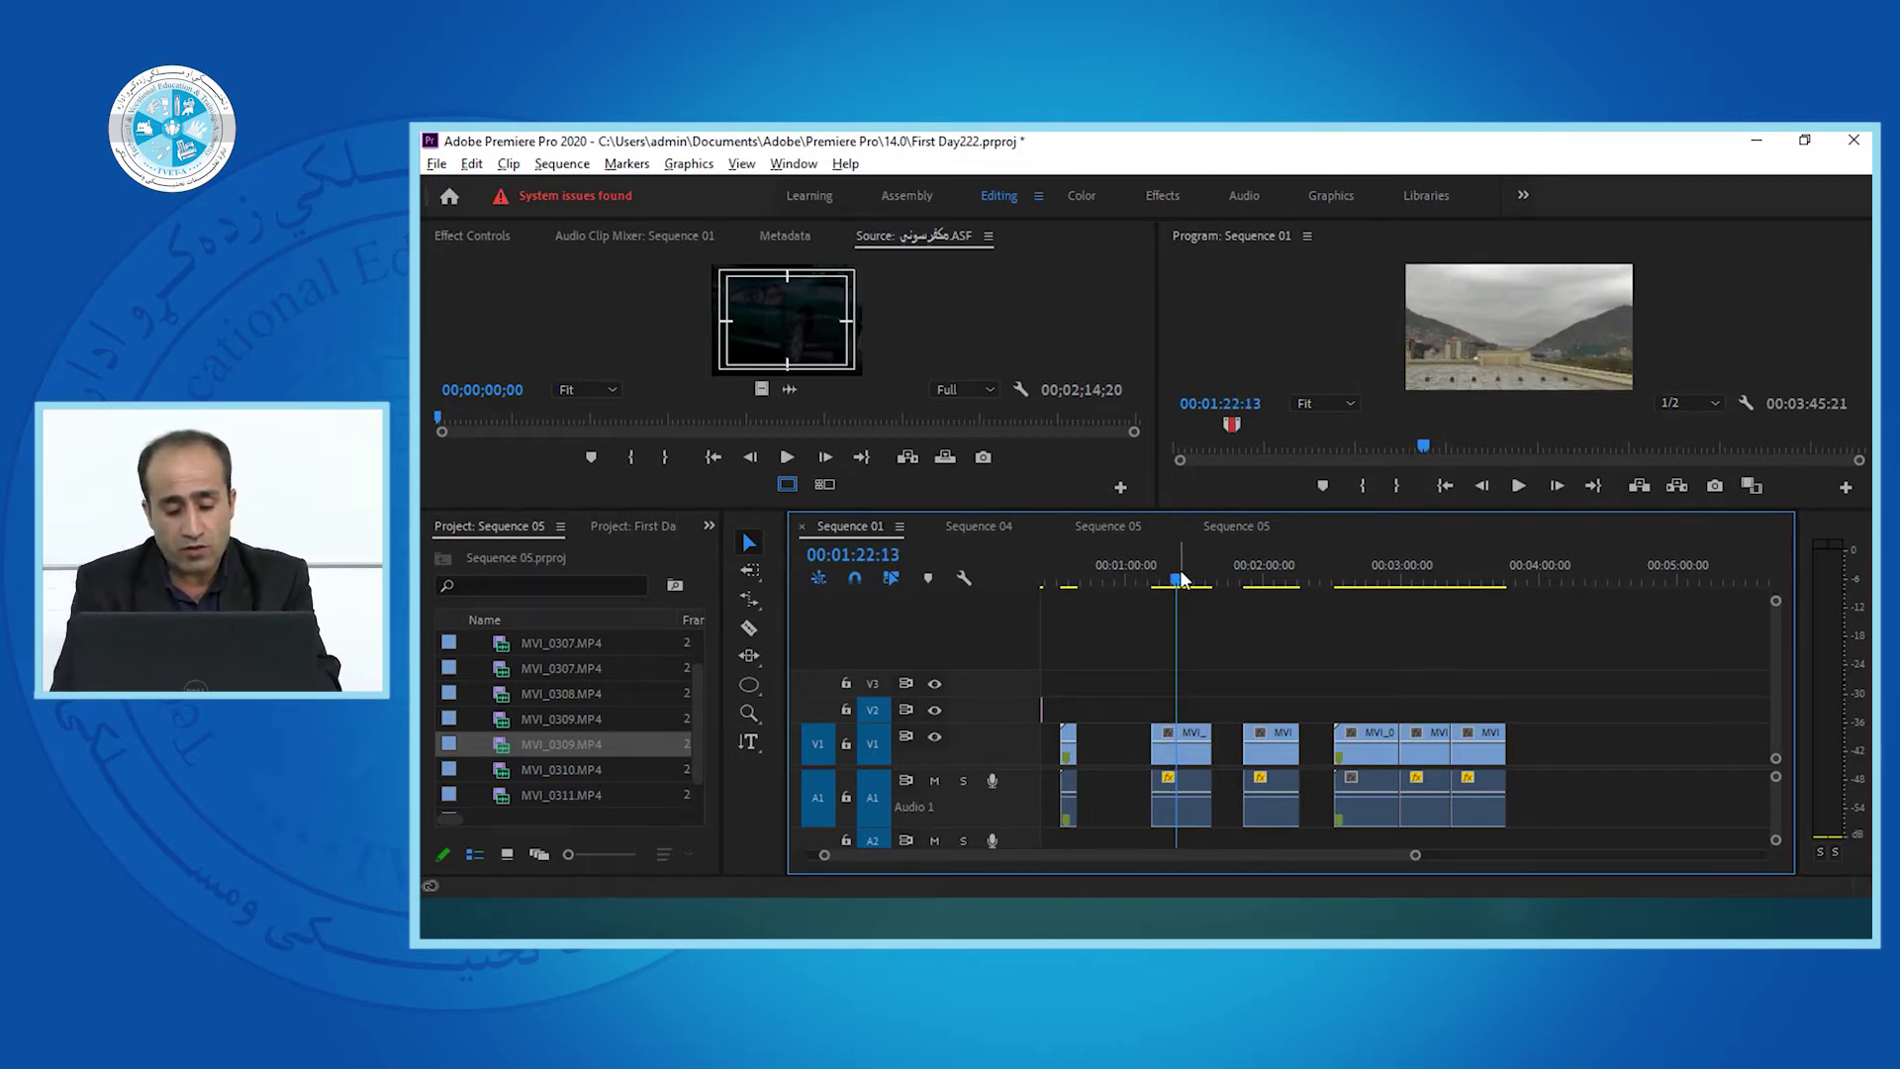
key(ctrl+shift+v)
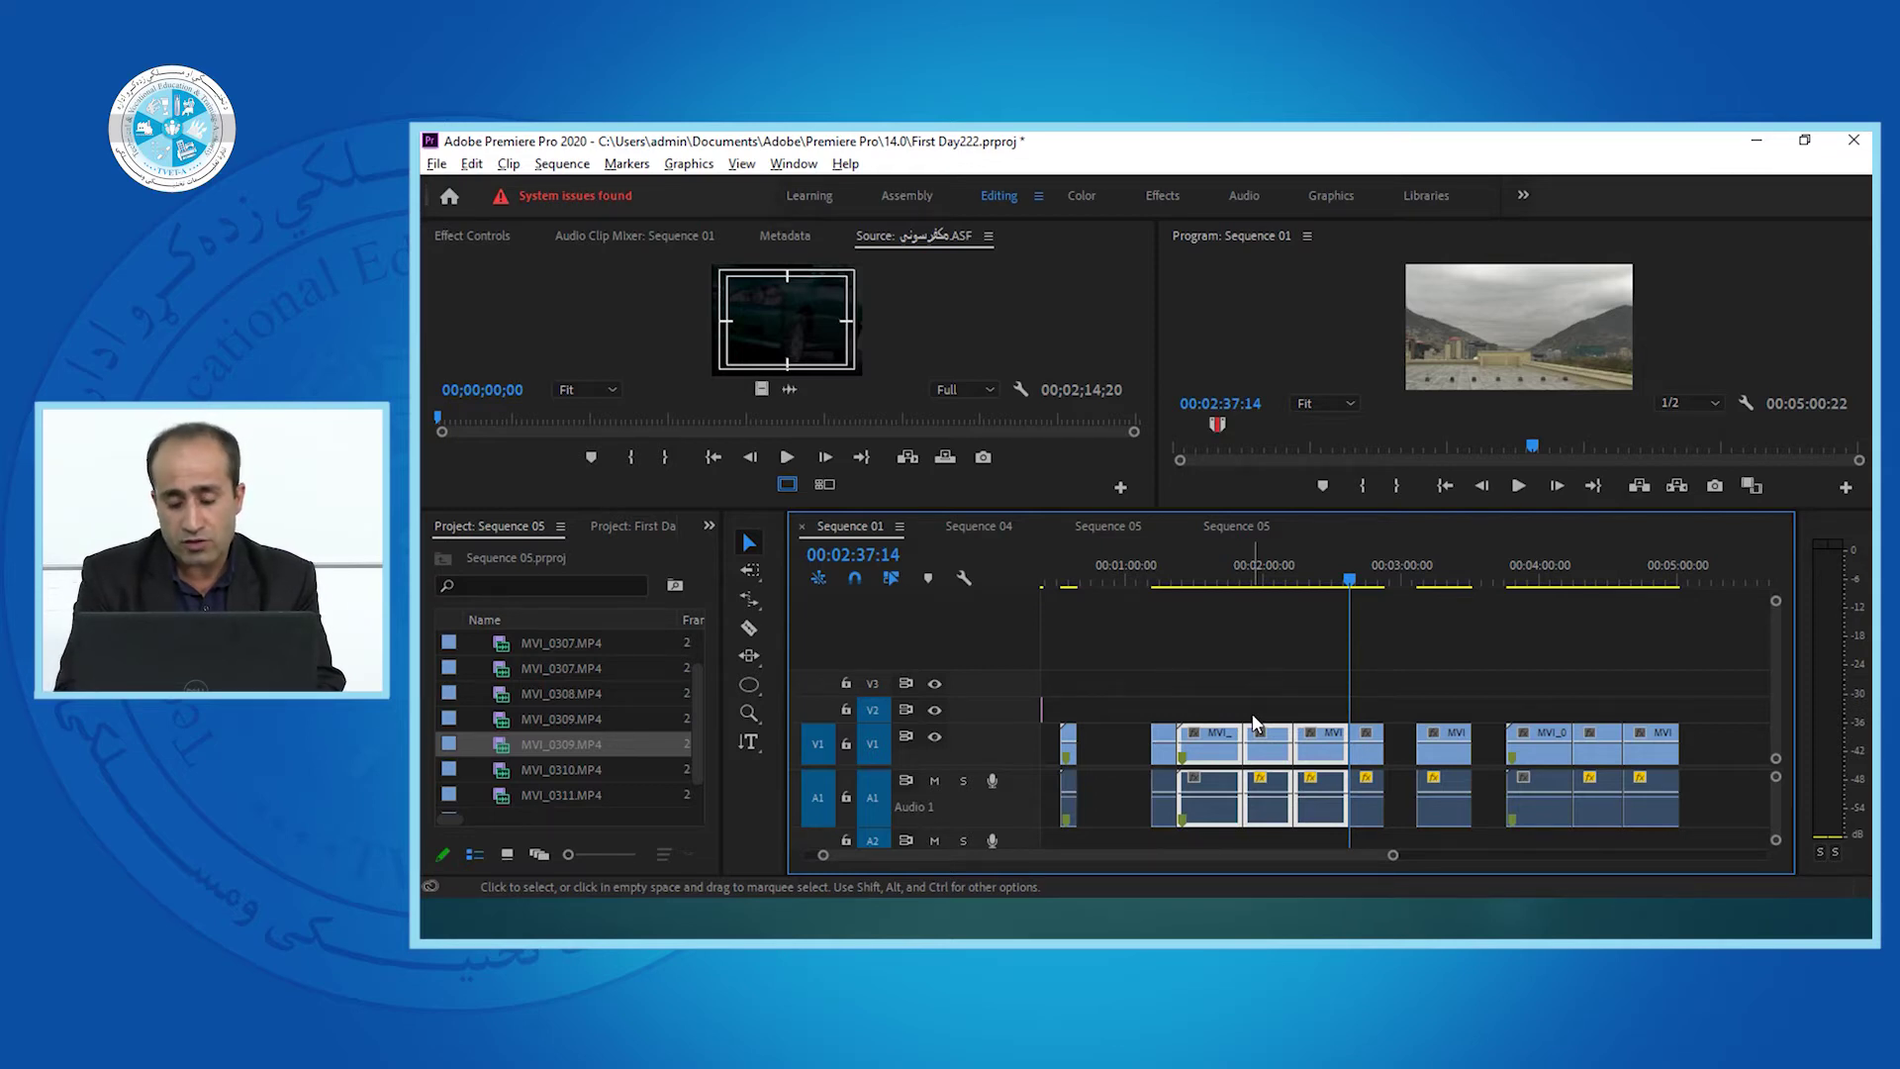
Paste Insert the same clip group again at 00:03:18:19 and scrub through the inserted clips to 00:04:02:01.
click(1446, 566)
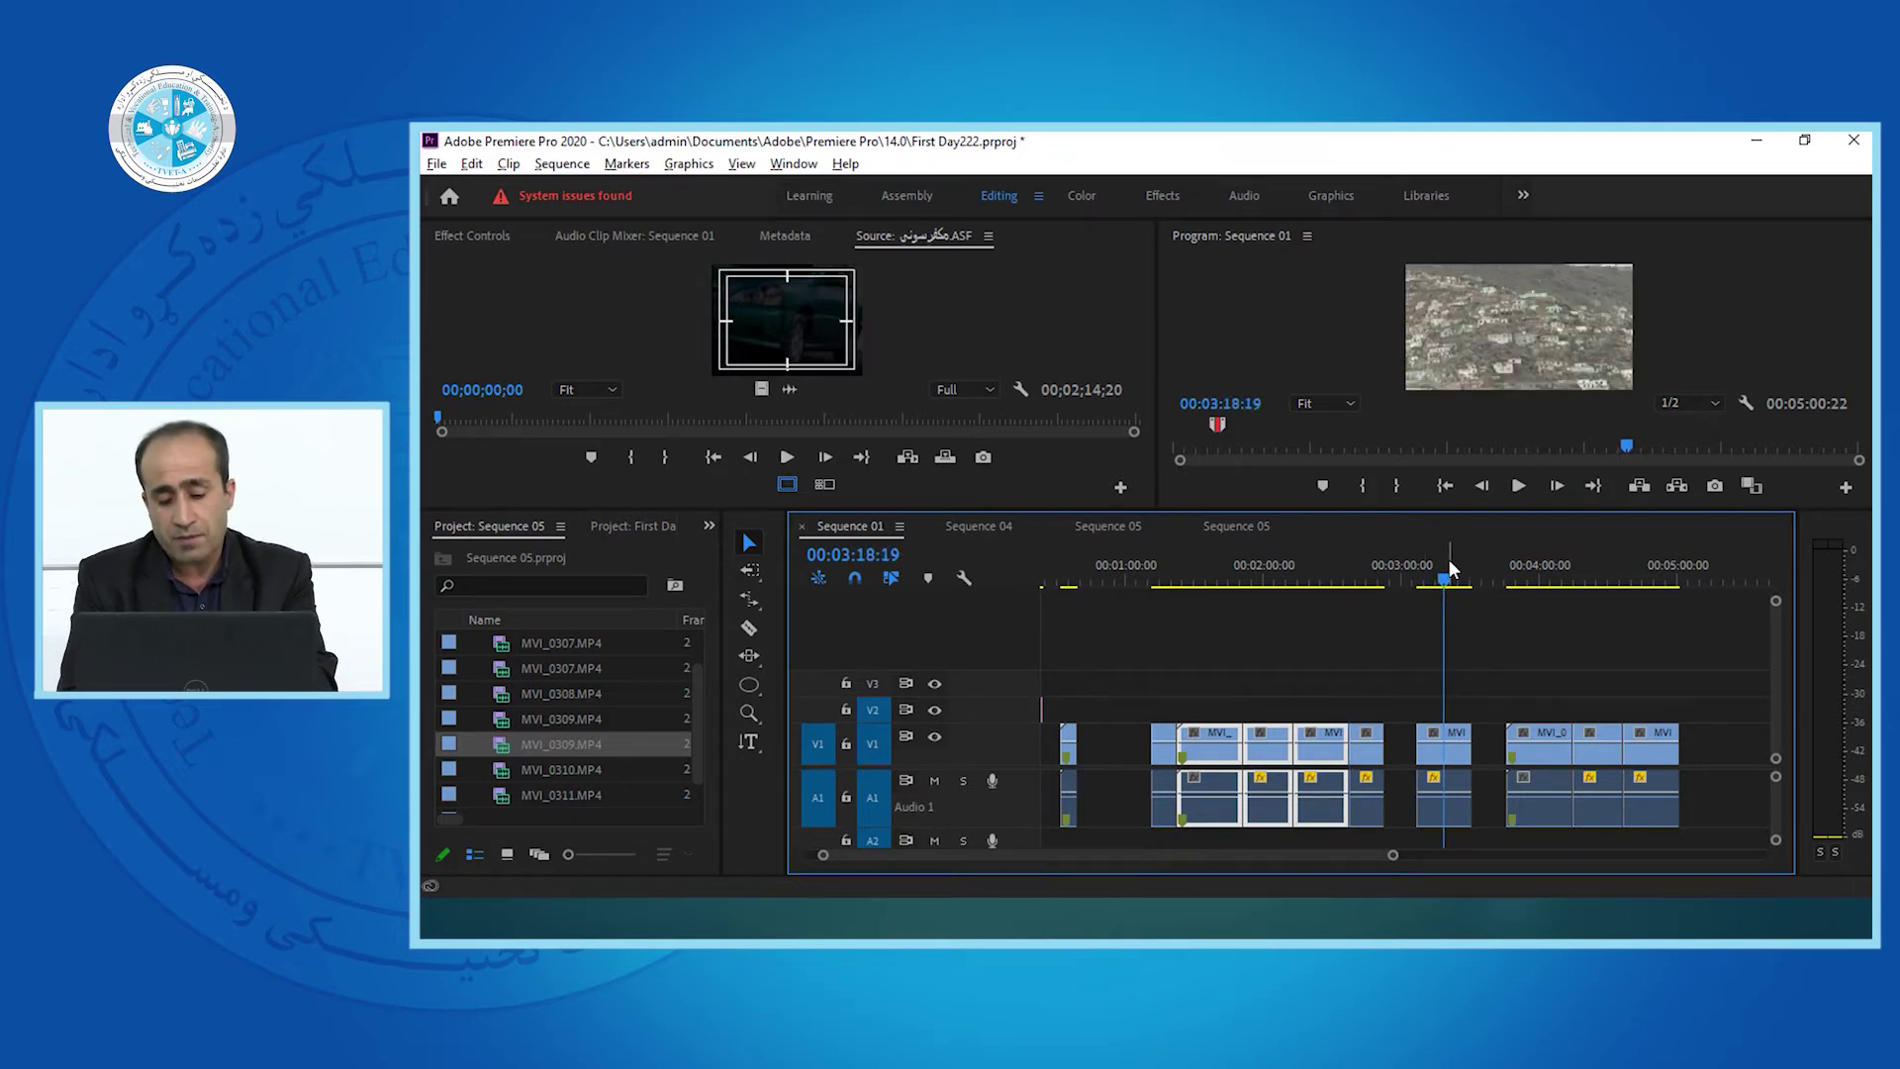
key(ctrl+shift+v)
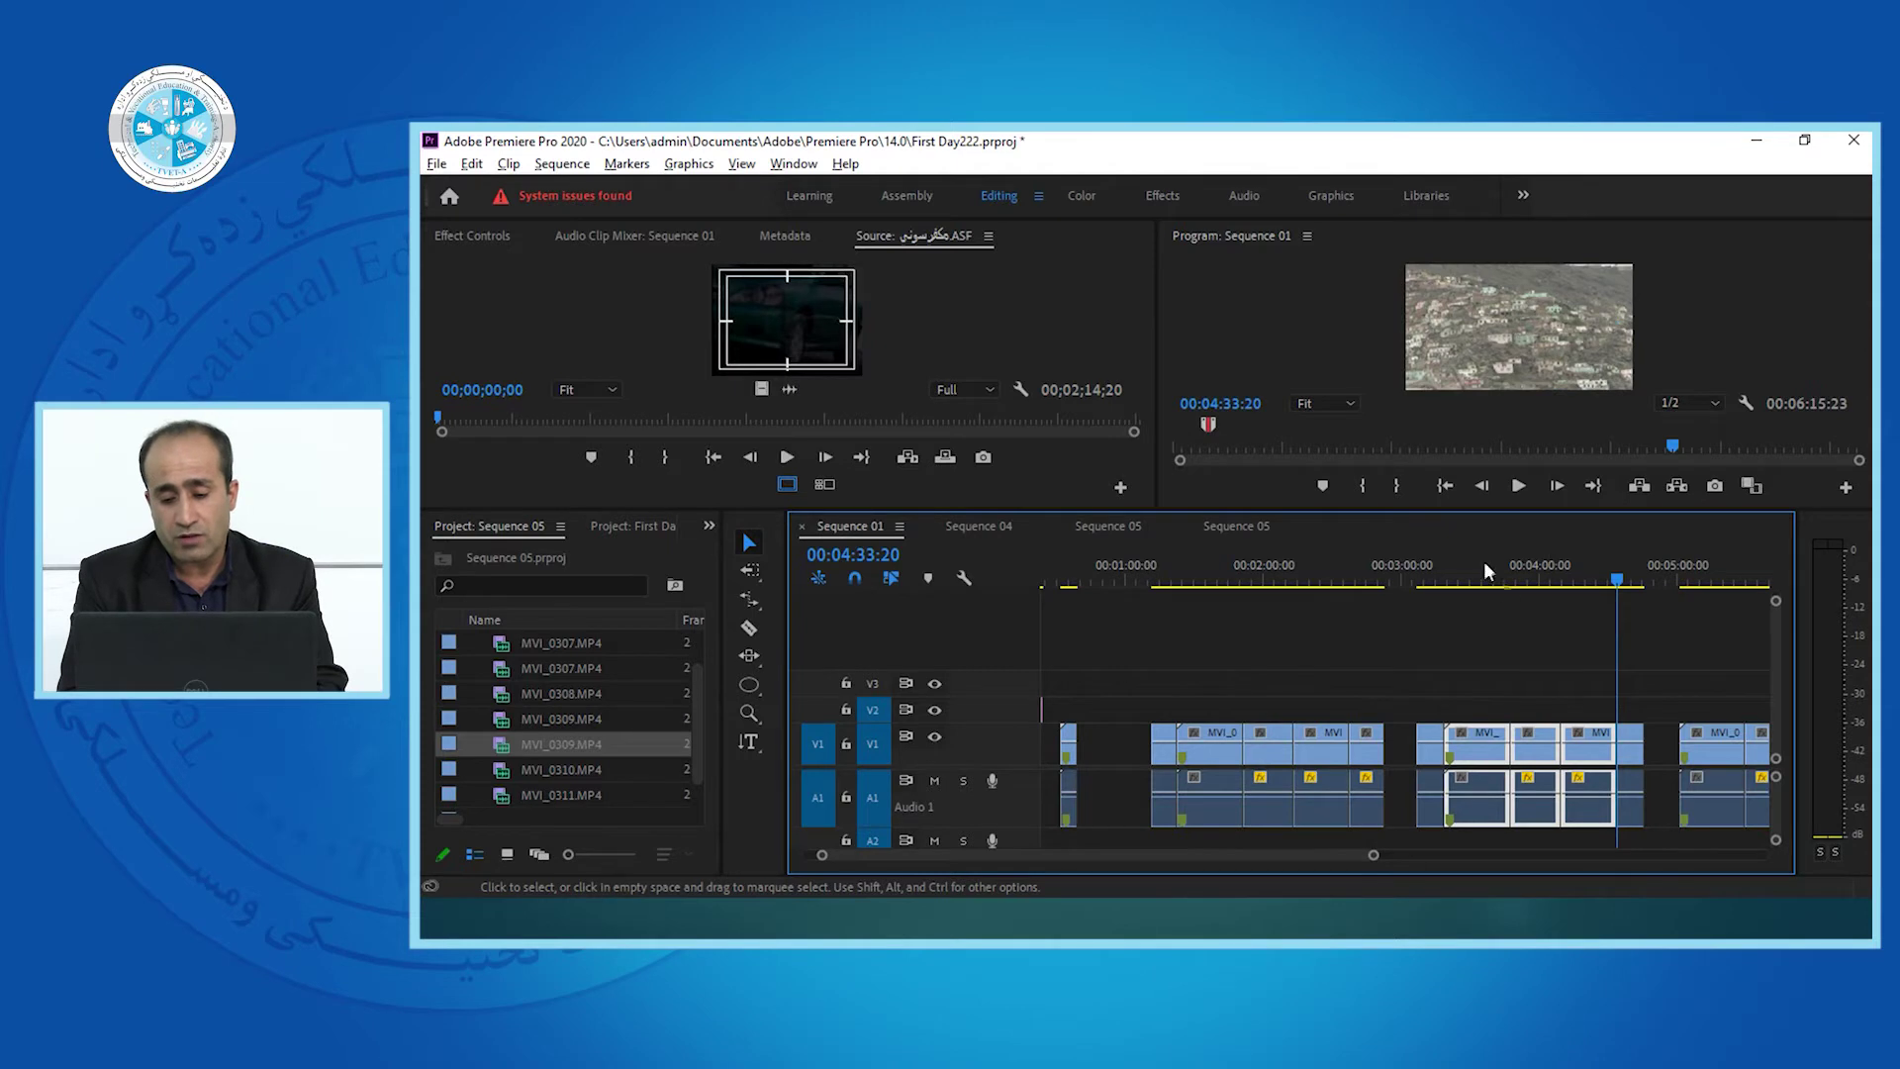
drag(1466, 582, 1549, 586)
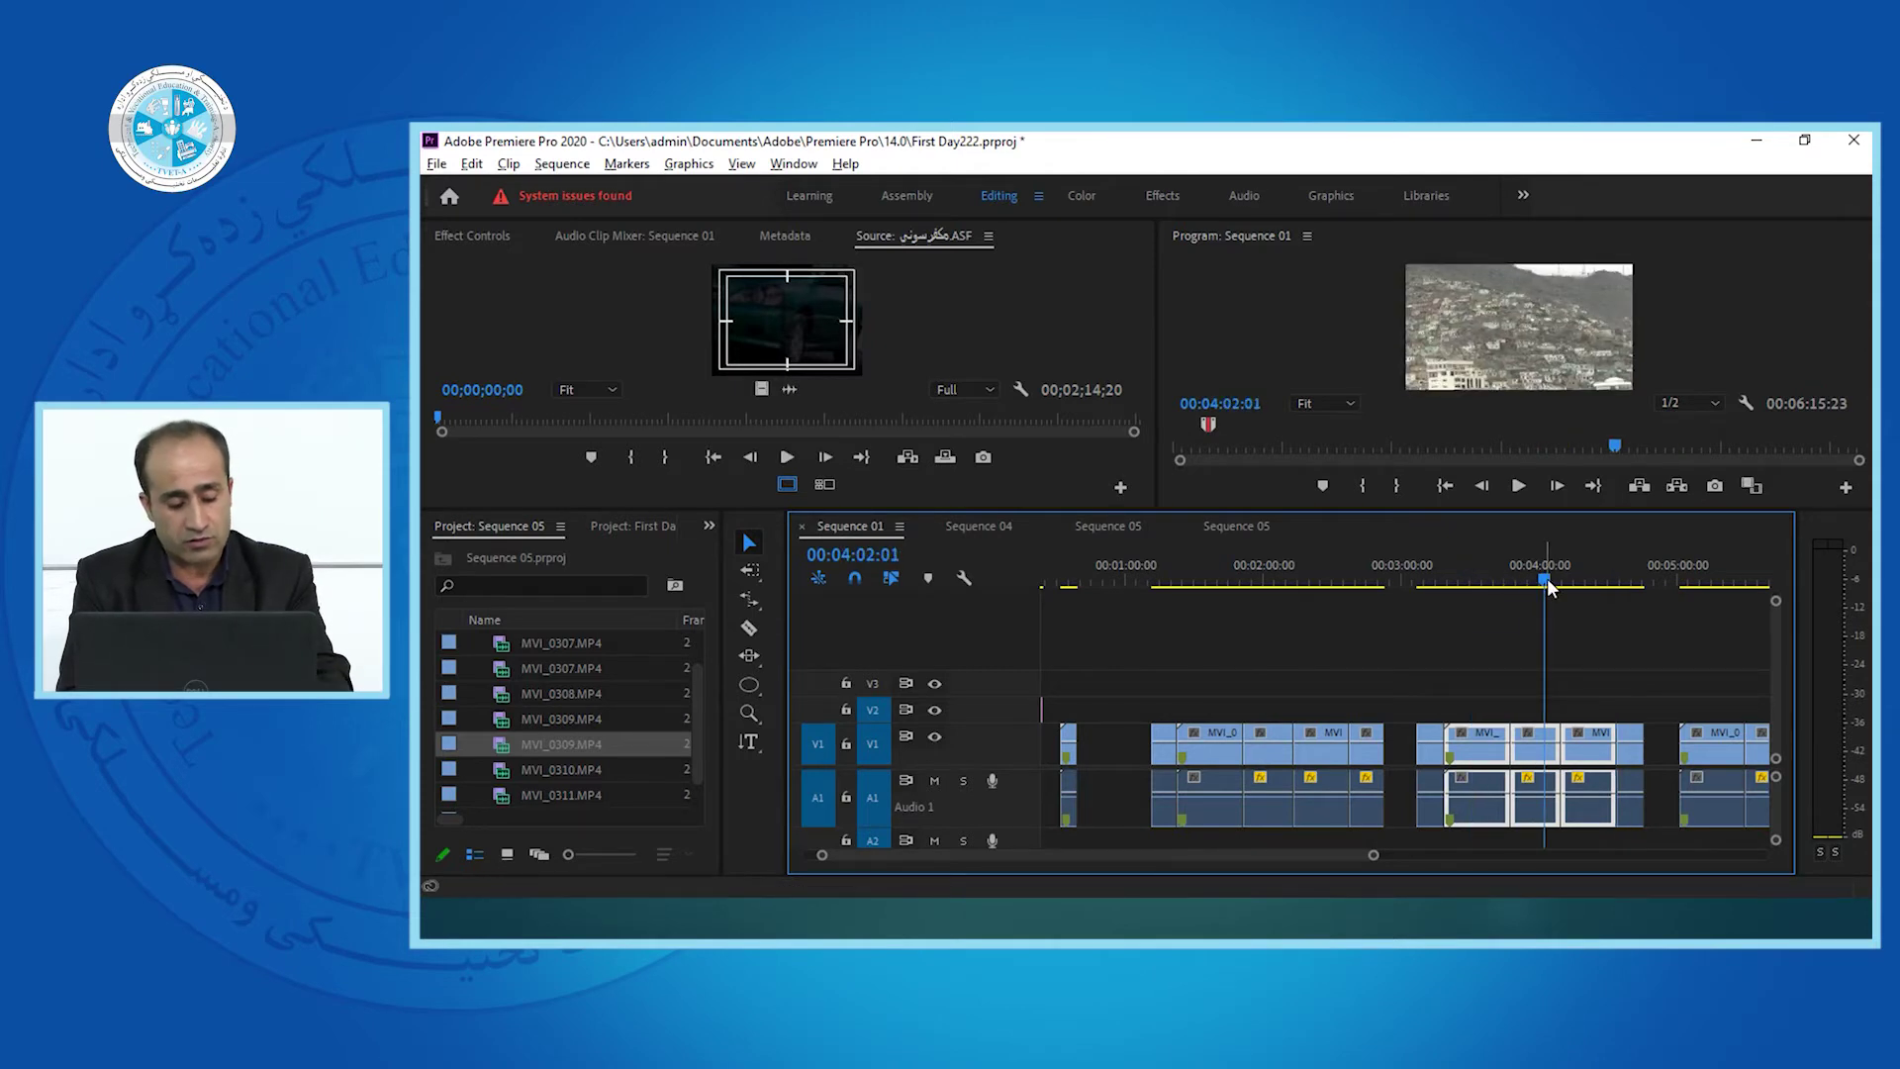
Switch to the PowerPoint slide show, advance to the slide on Paste Attributes and Remove Attributes, and return to Premiere Pro.
key(alt+Tab)
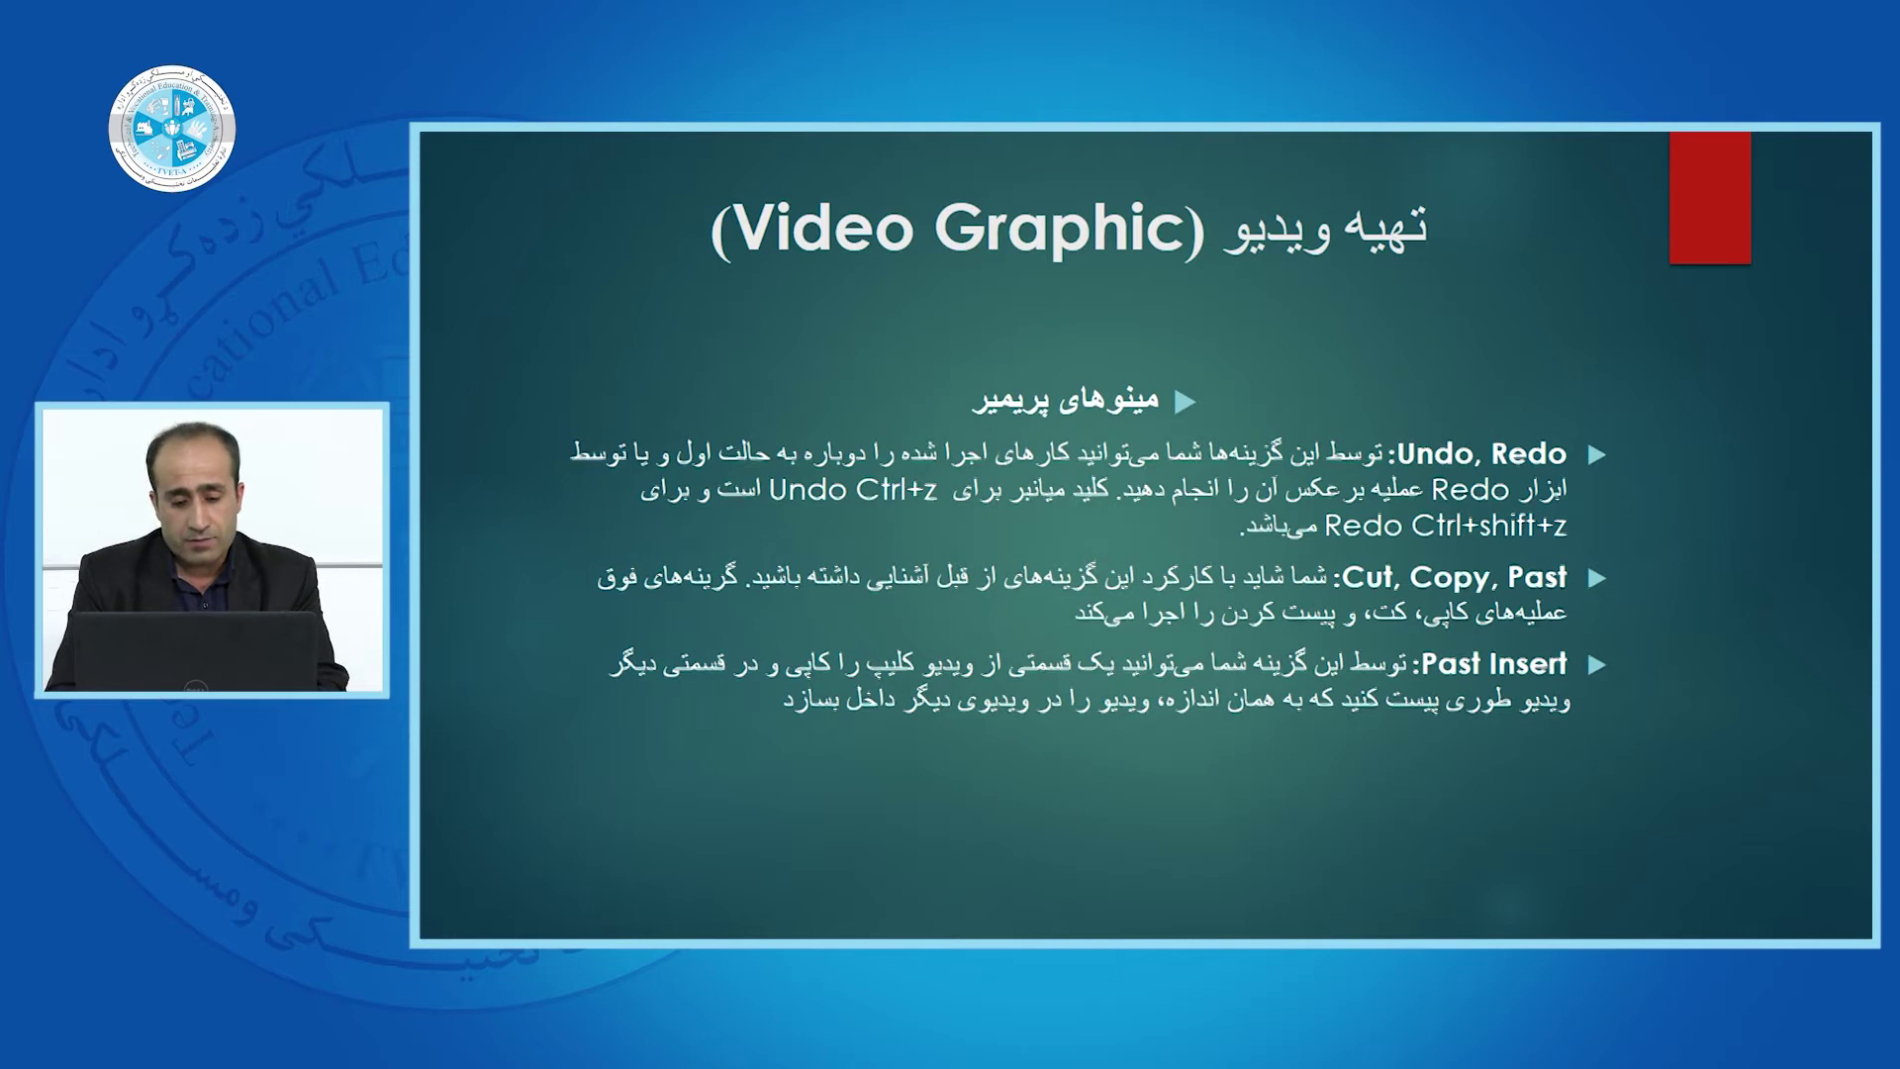
key(Right)
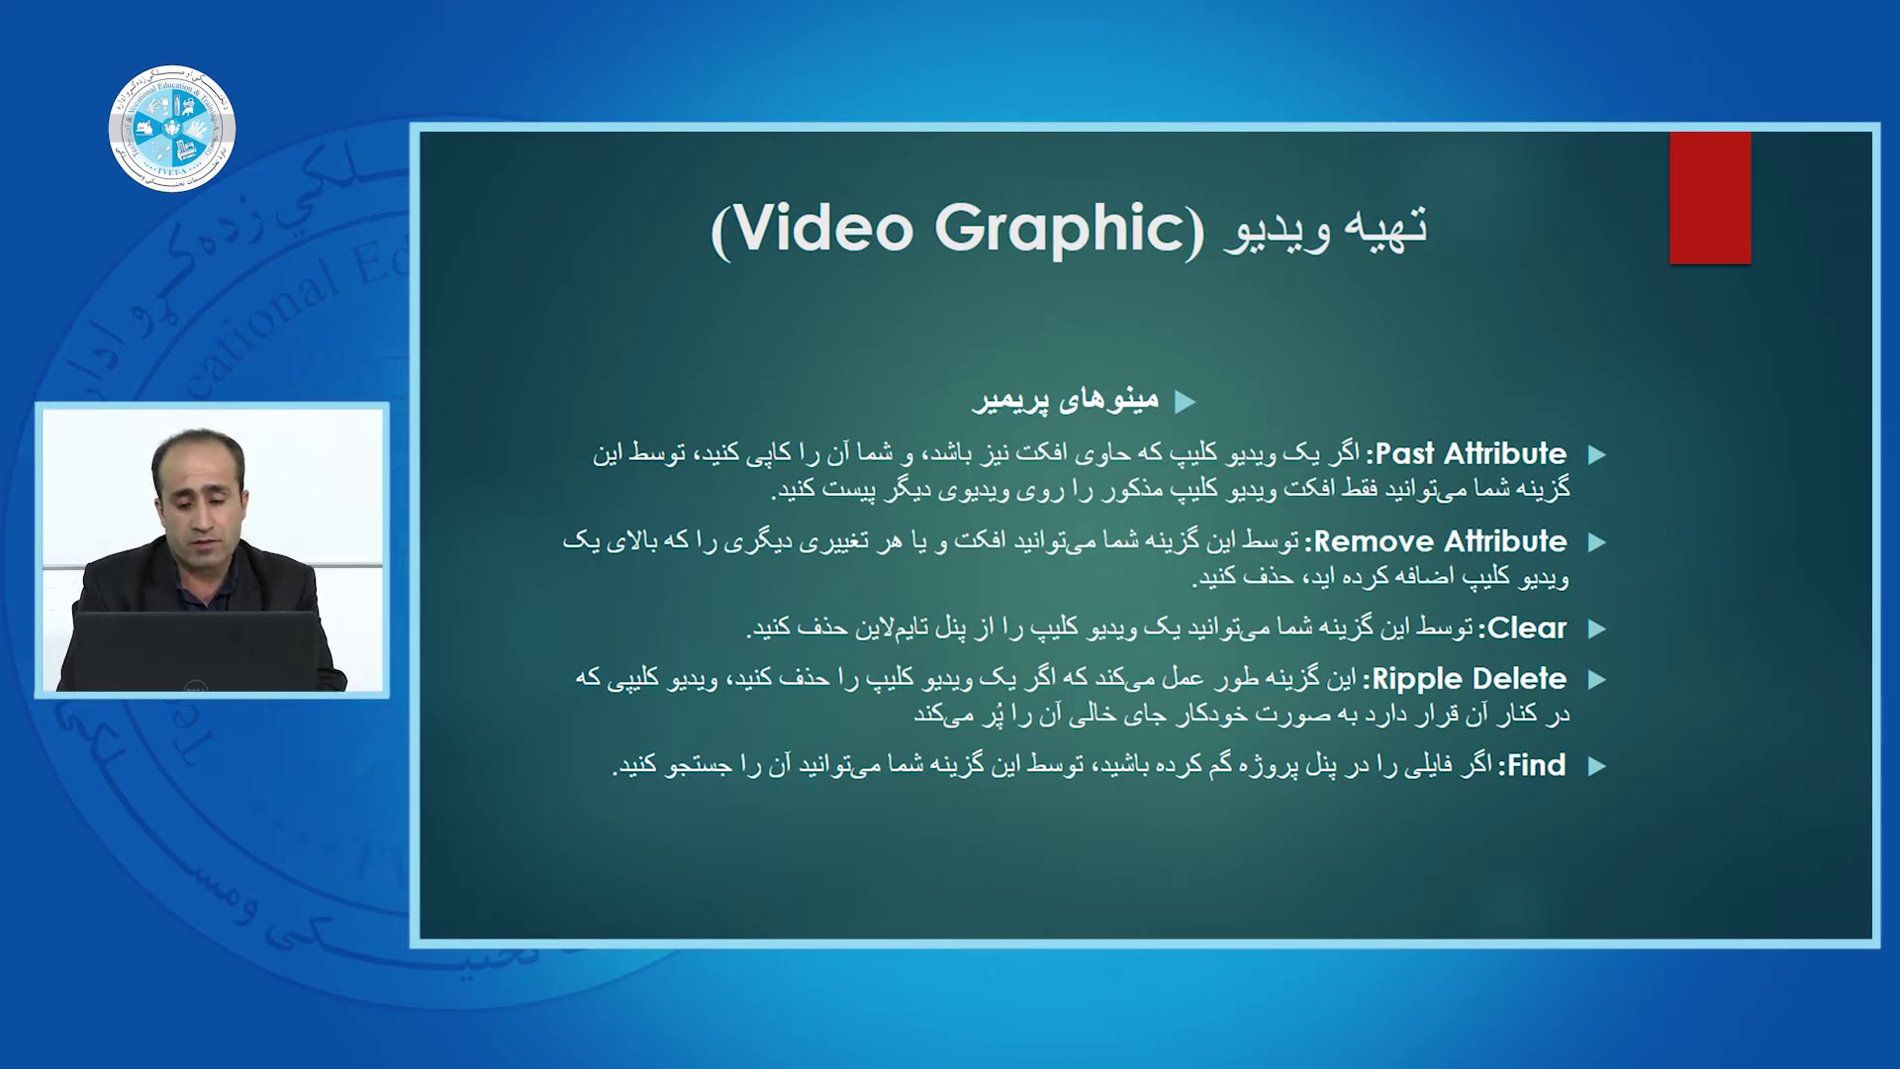
key(alt+Tab)
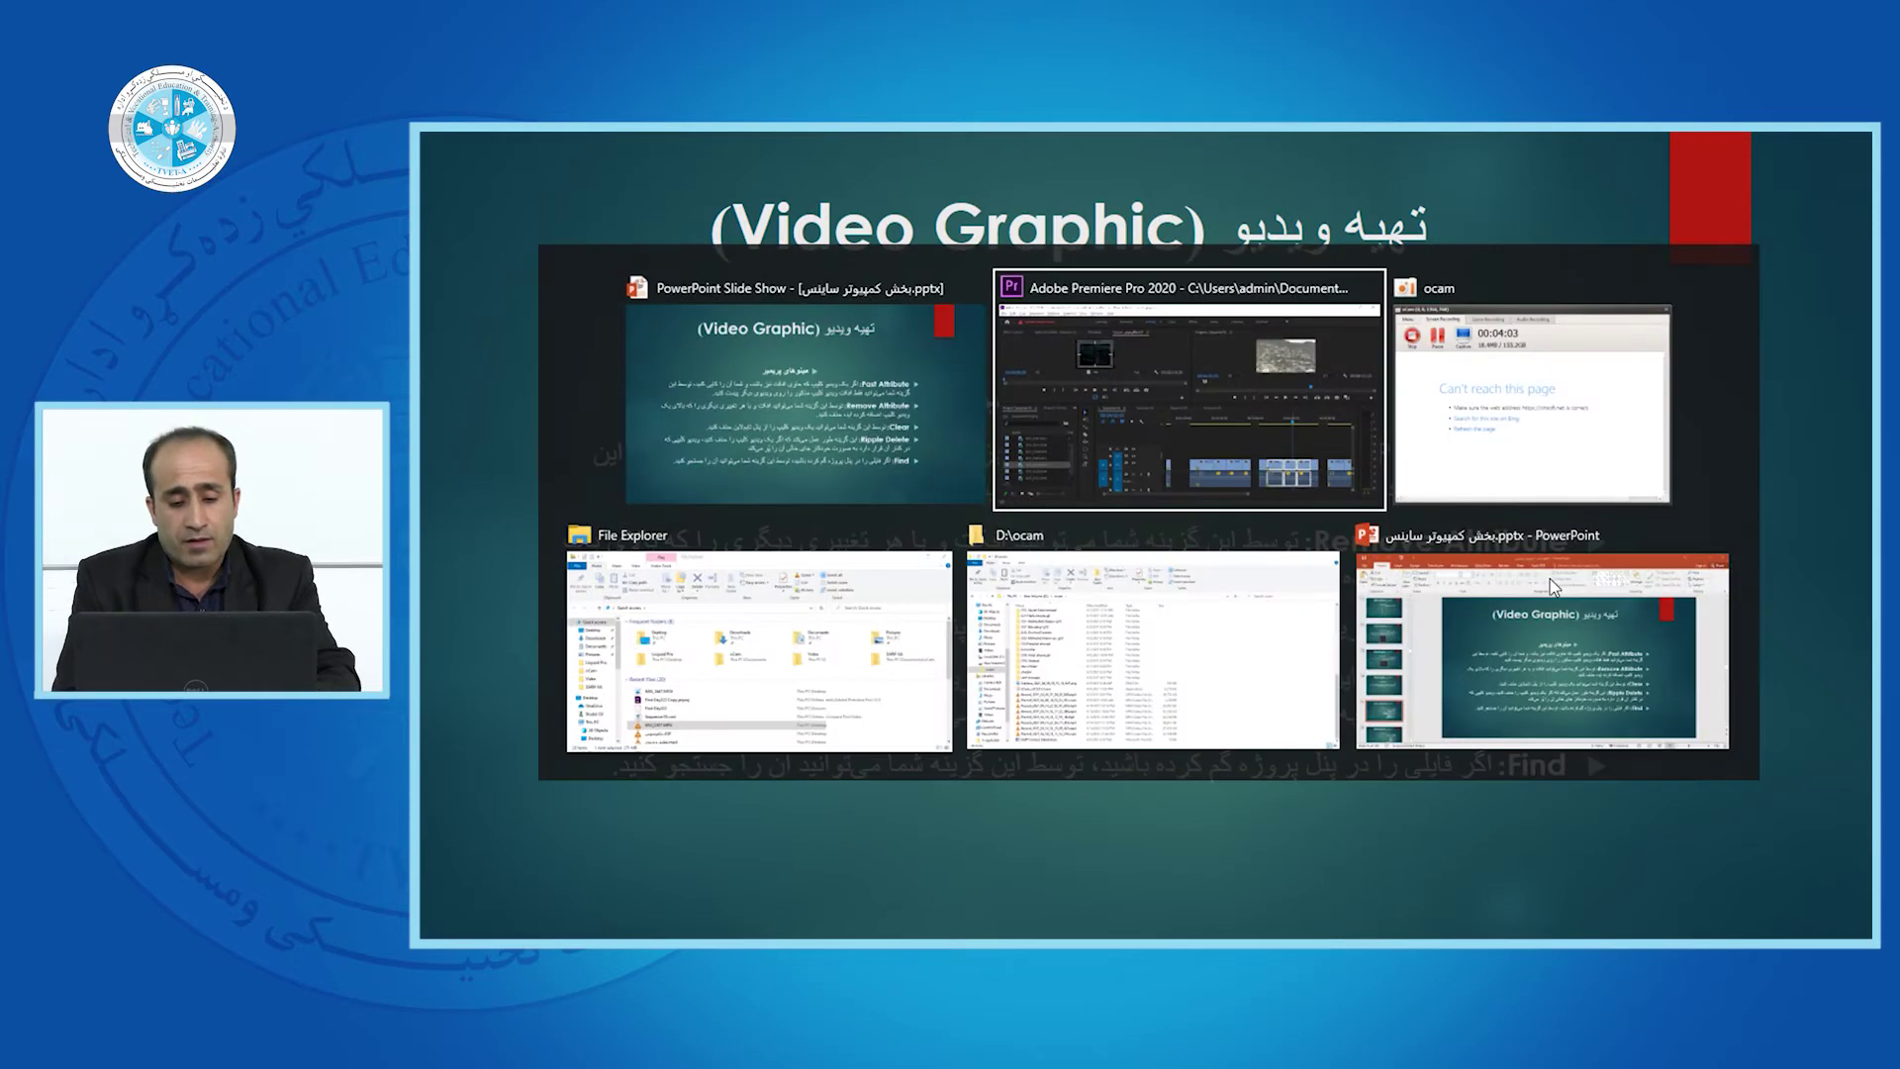
Apply the Timecode video effect to the MVI_0307.MP4 segment at 00:01:17:22 and enlarge the monitor area.
click(1167, 578)
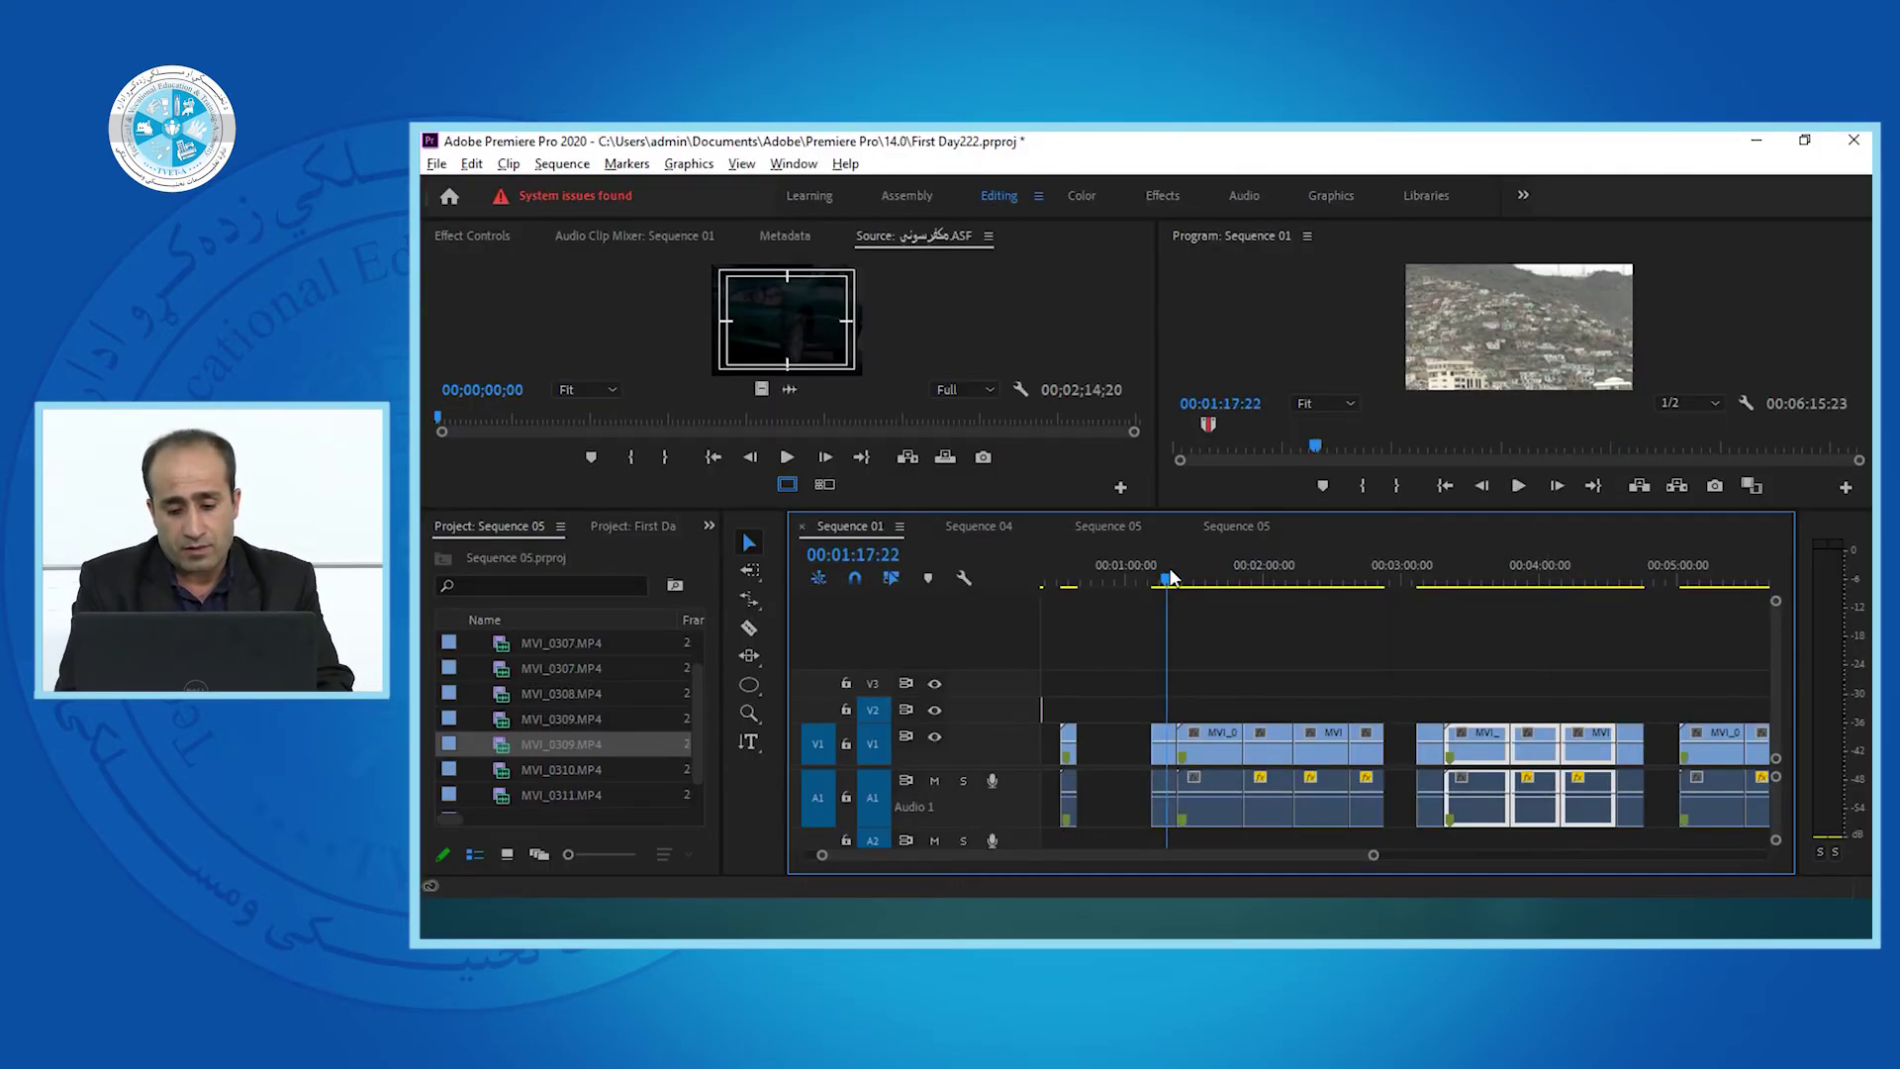
click(1165, 742)
key(=)
key(=)
key(=)
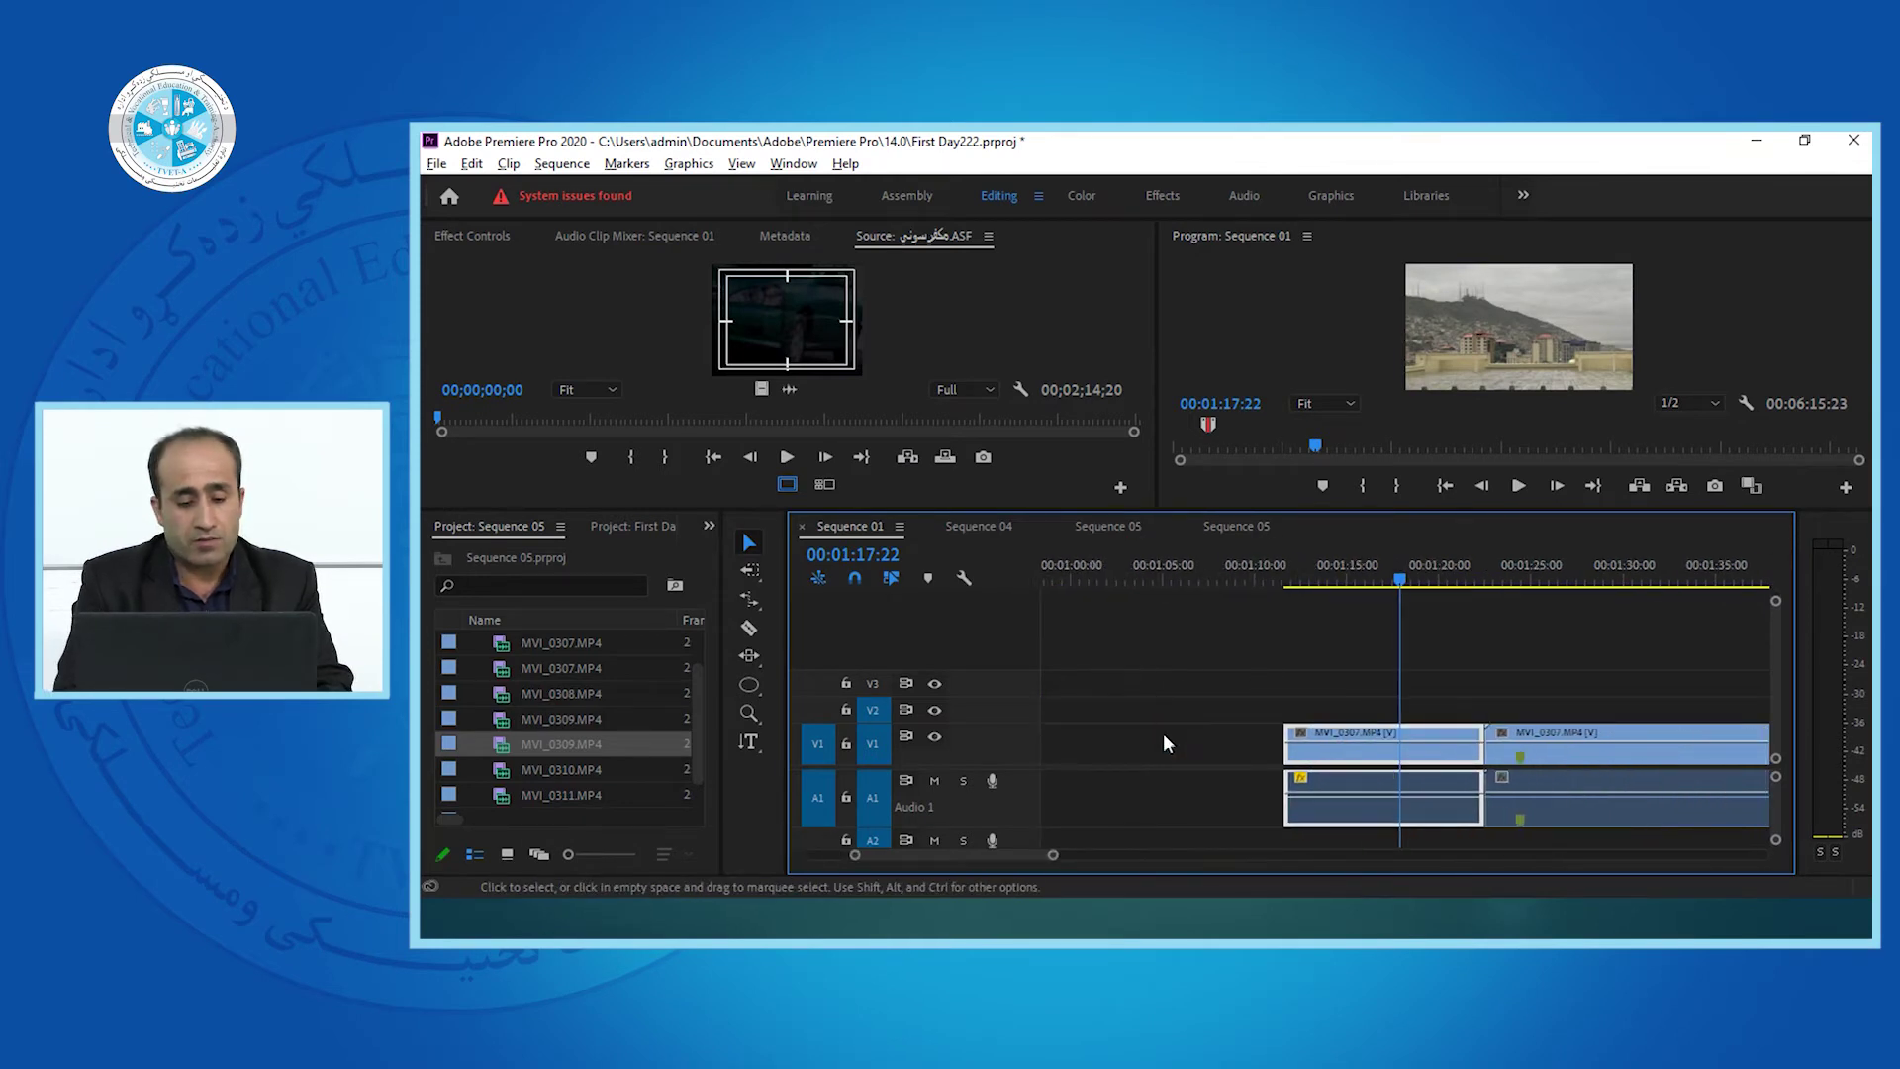
click(708, 525)
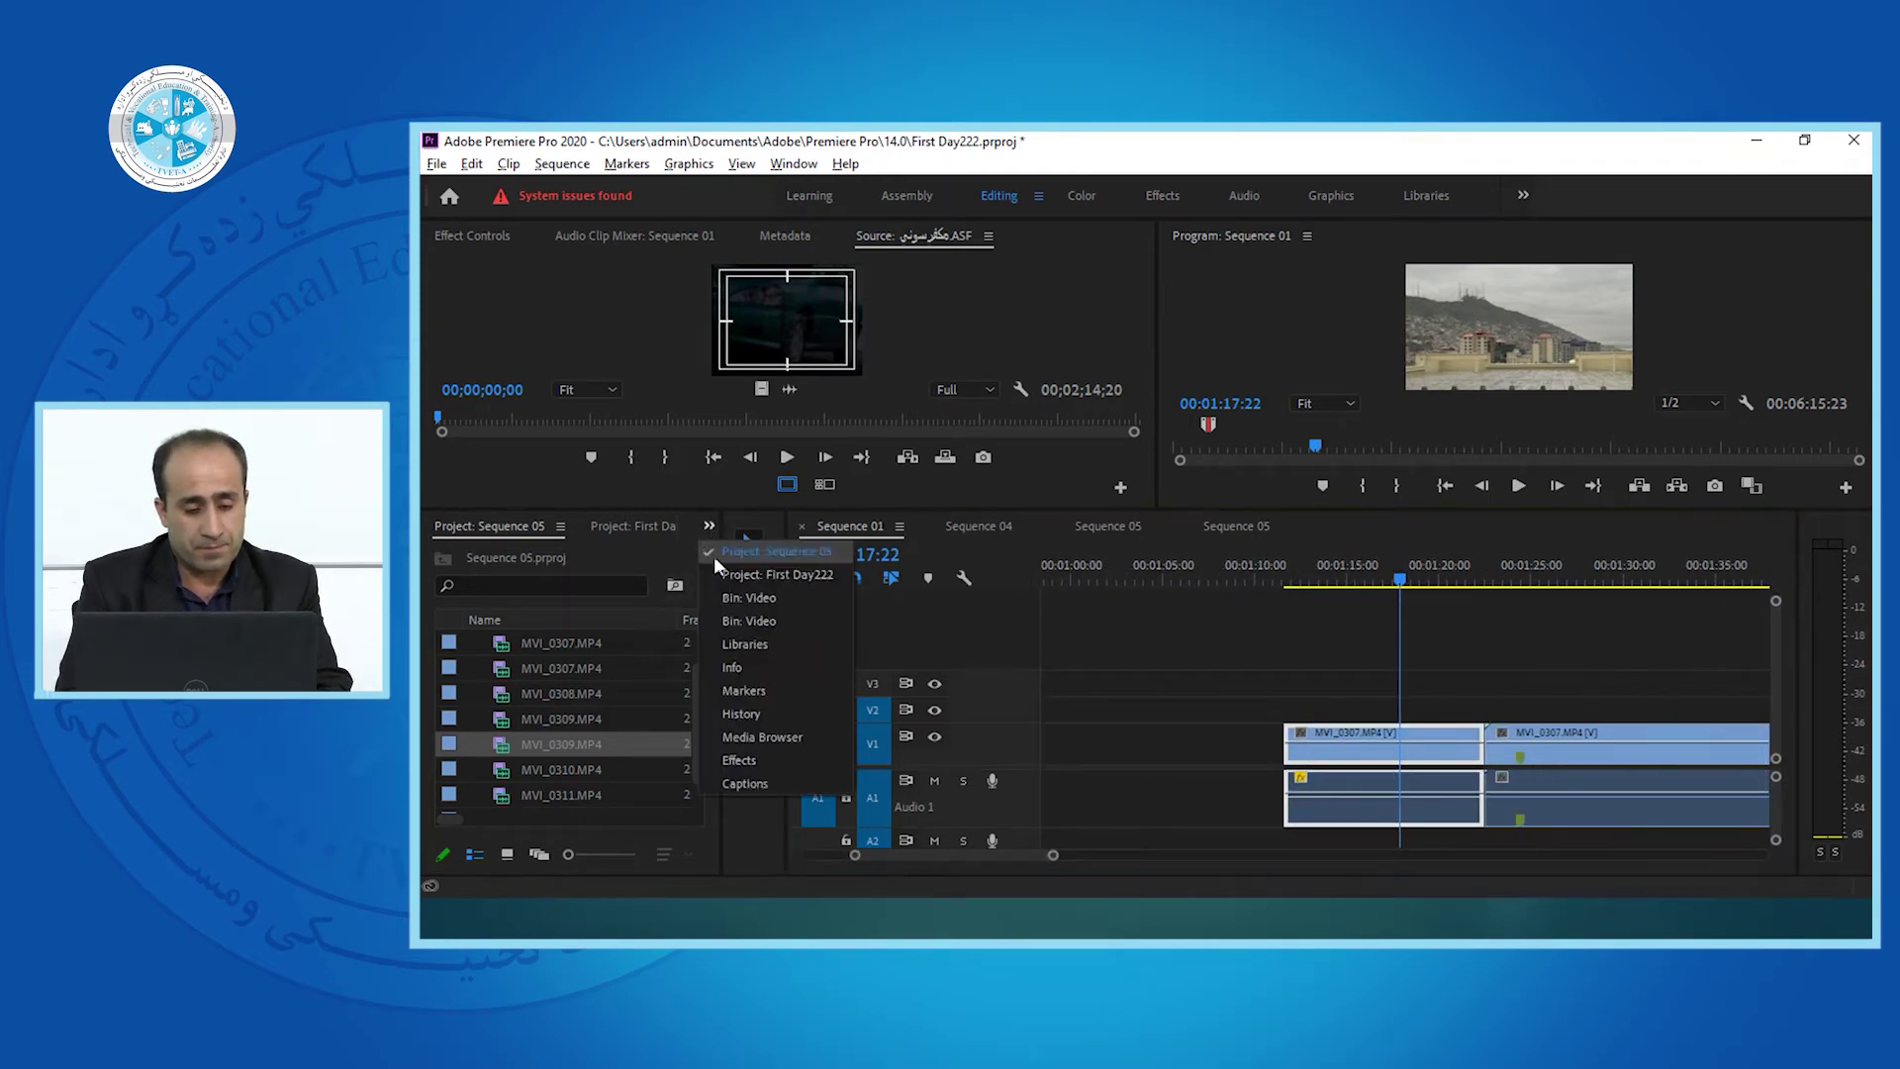
click(740, 759)
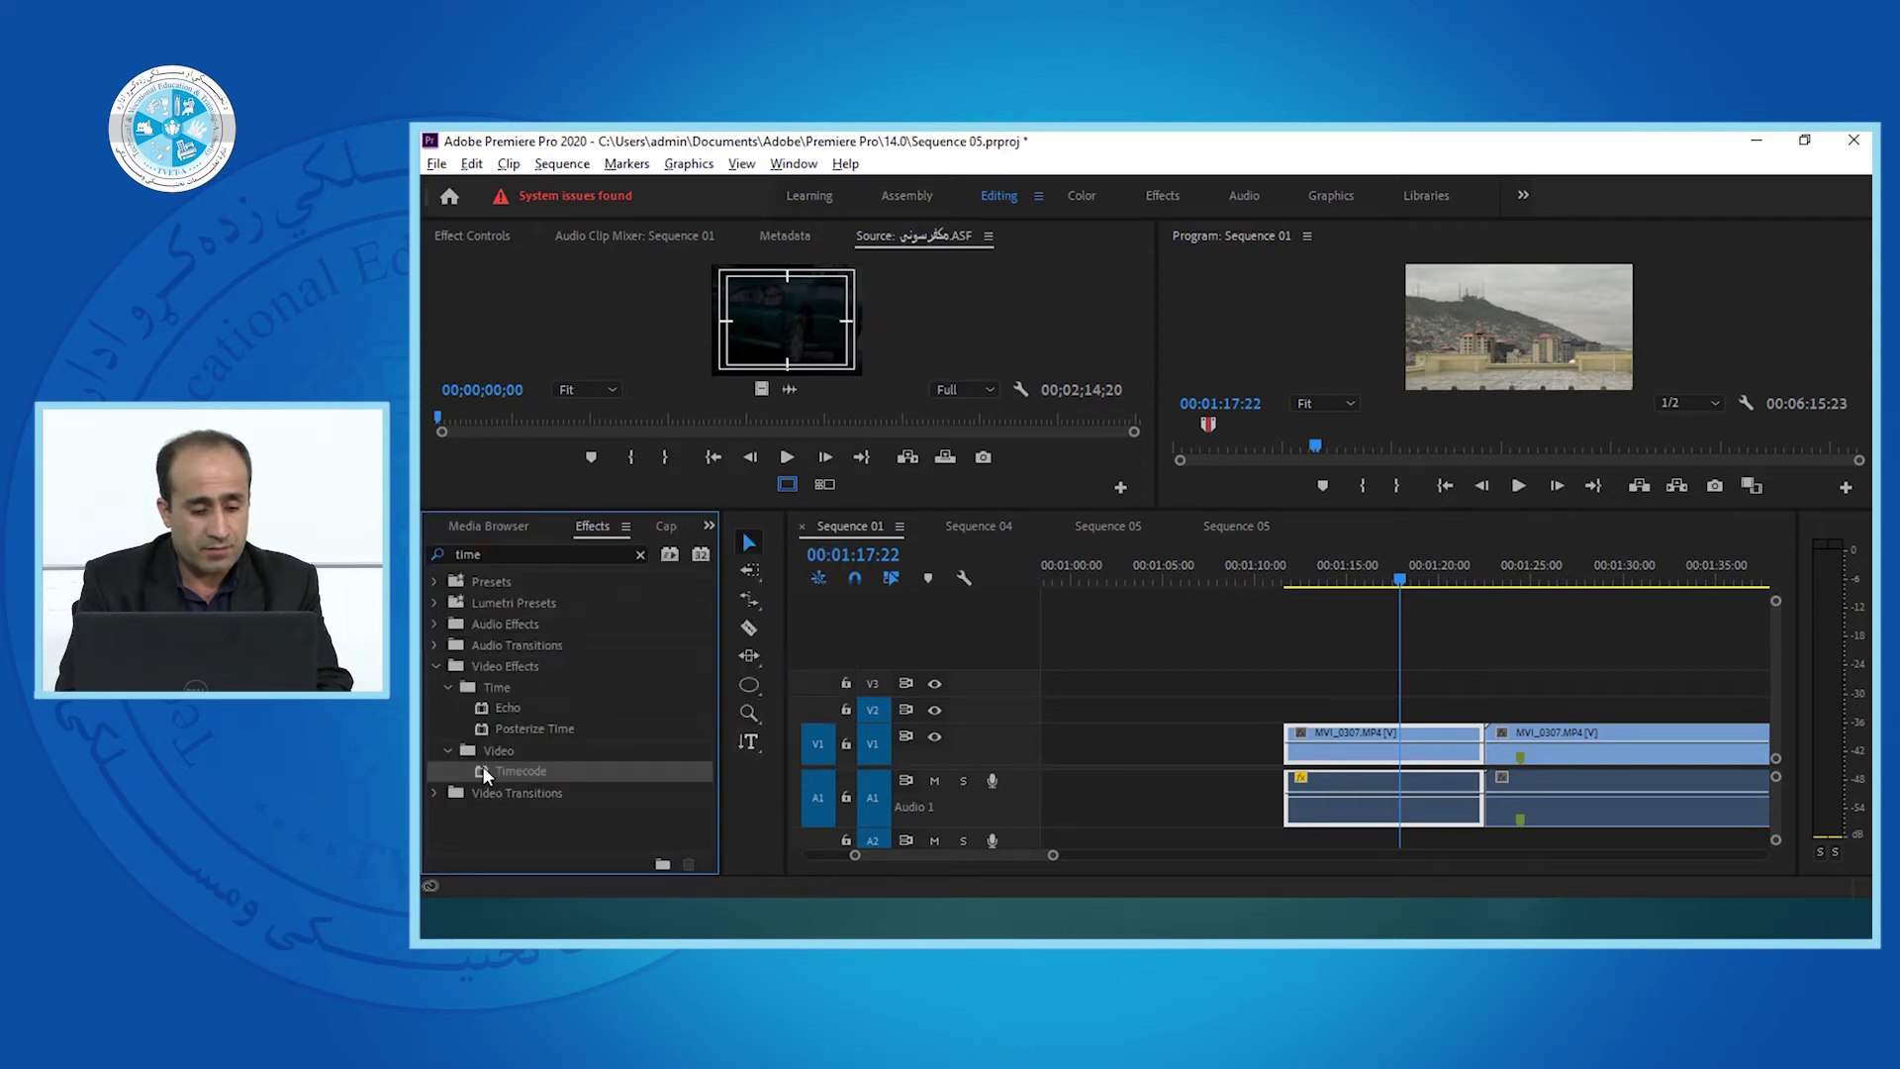
drag(484, 773, 1357, 744)
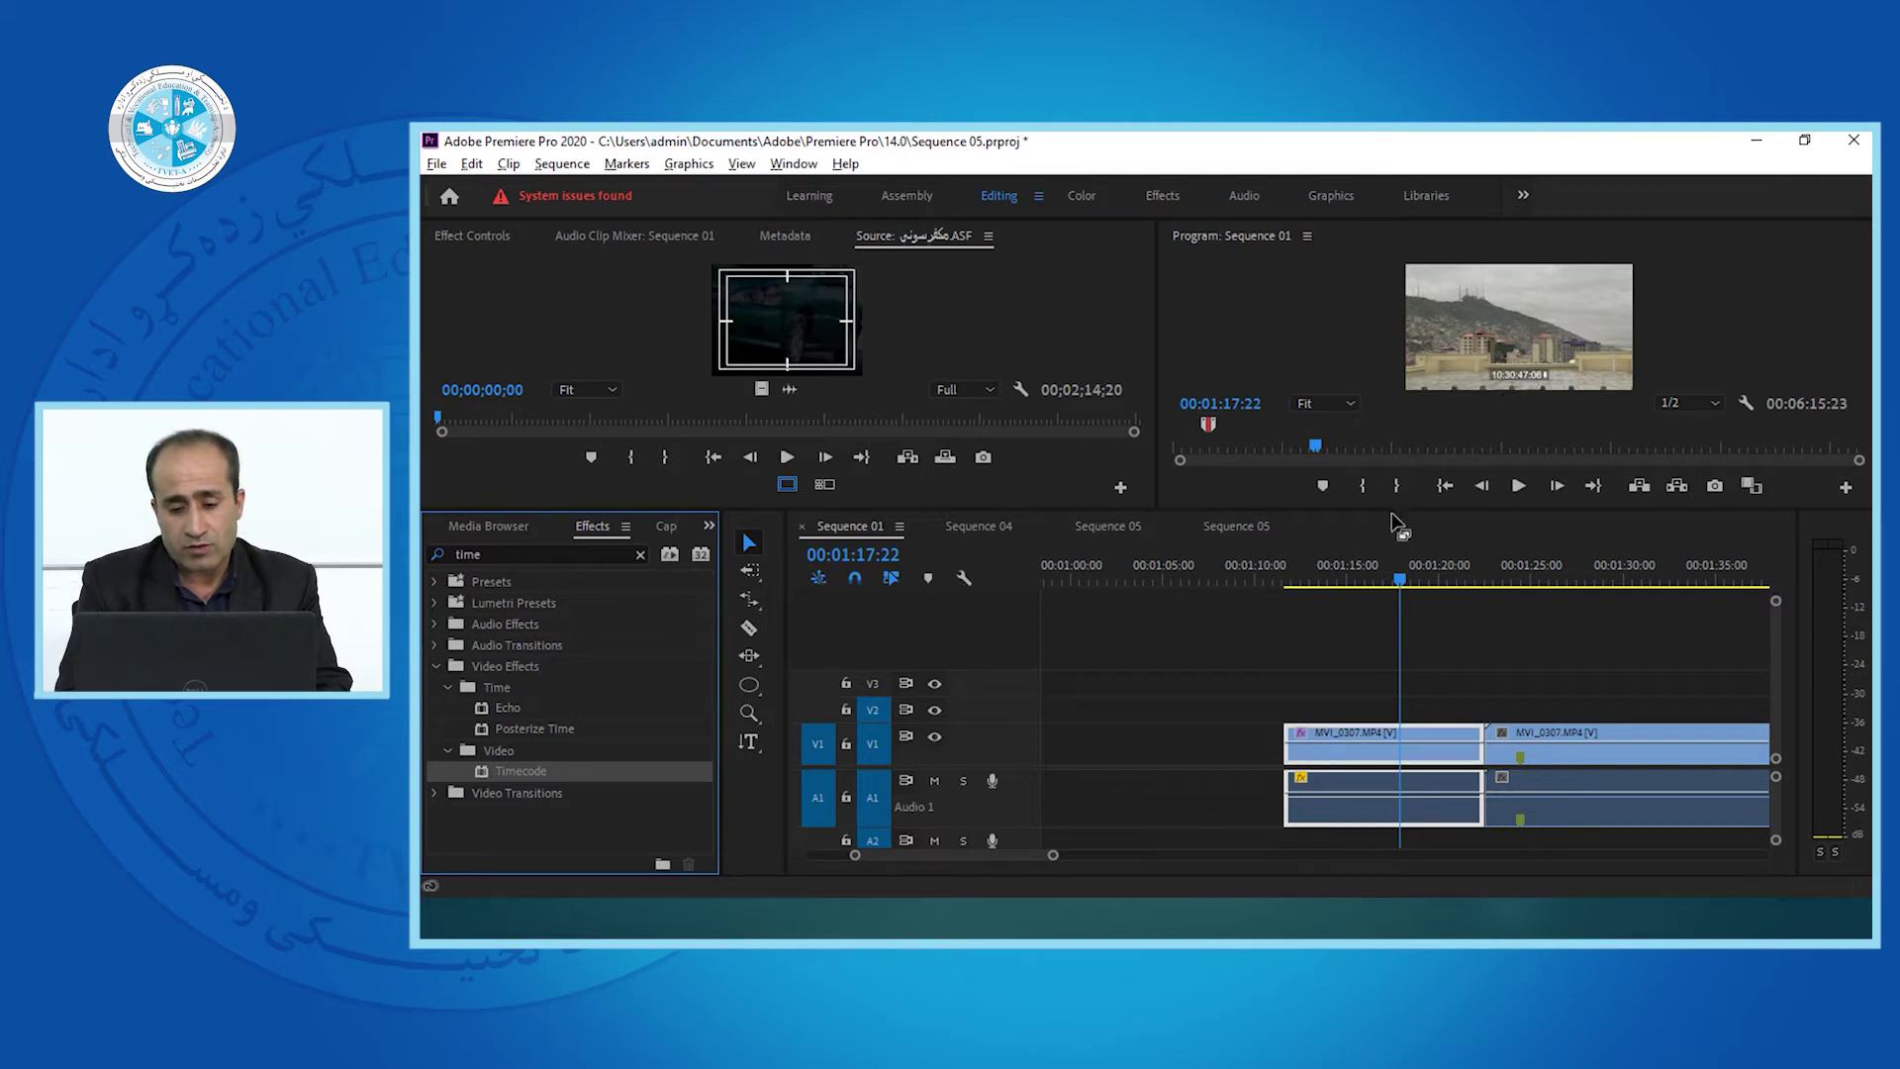
drag(1368, 524, 1367, 557)
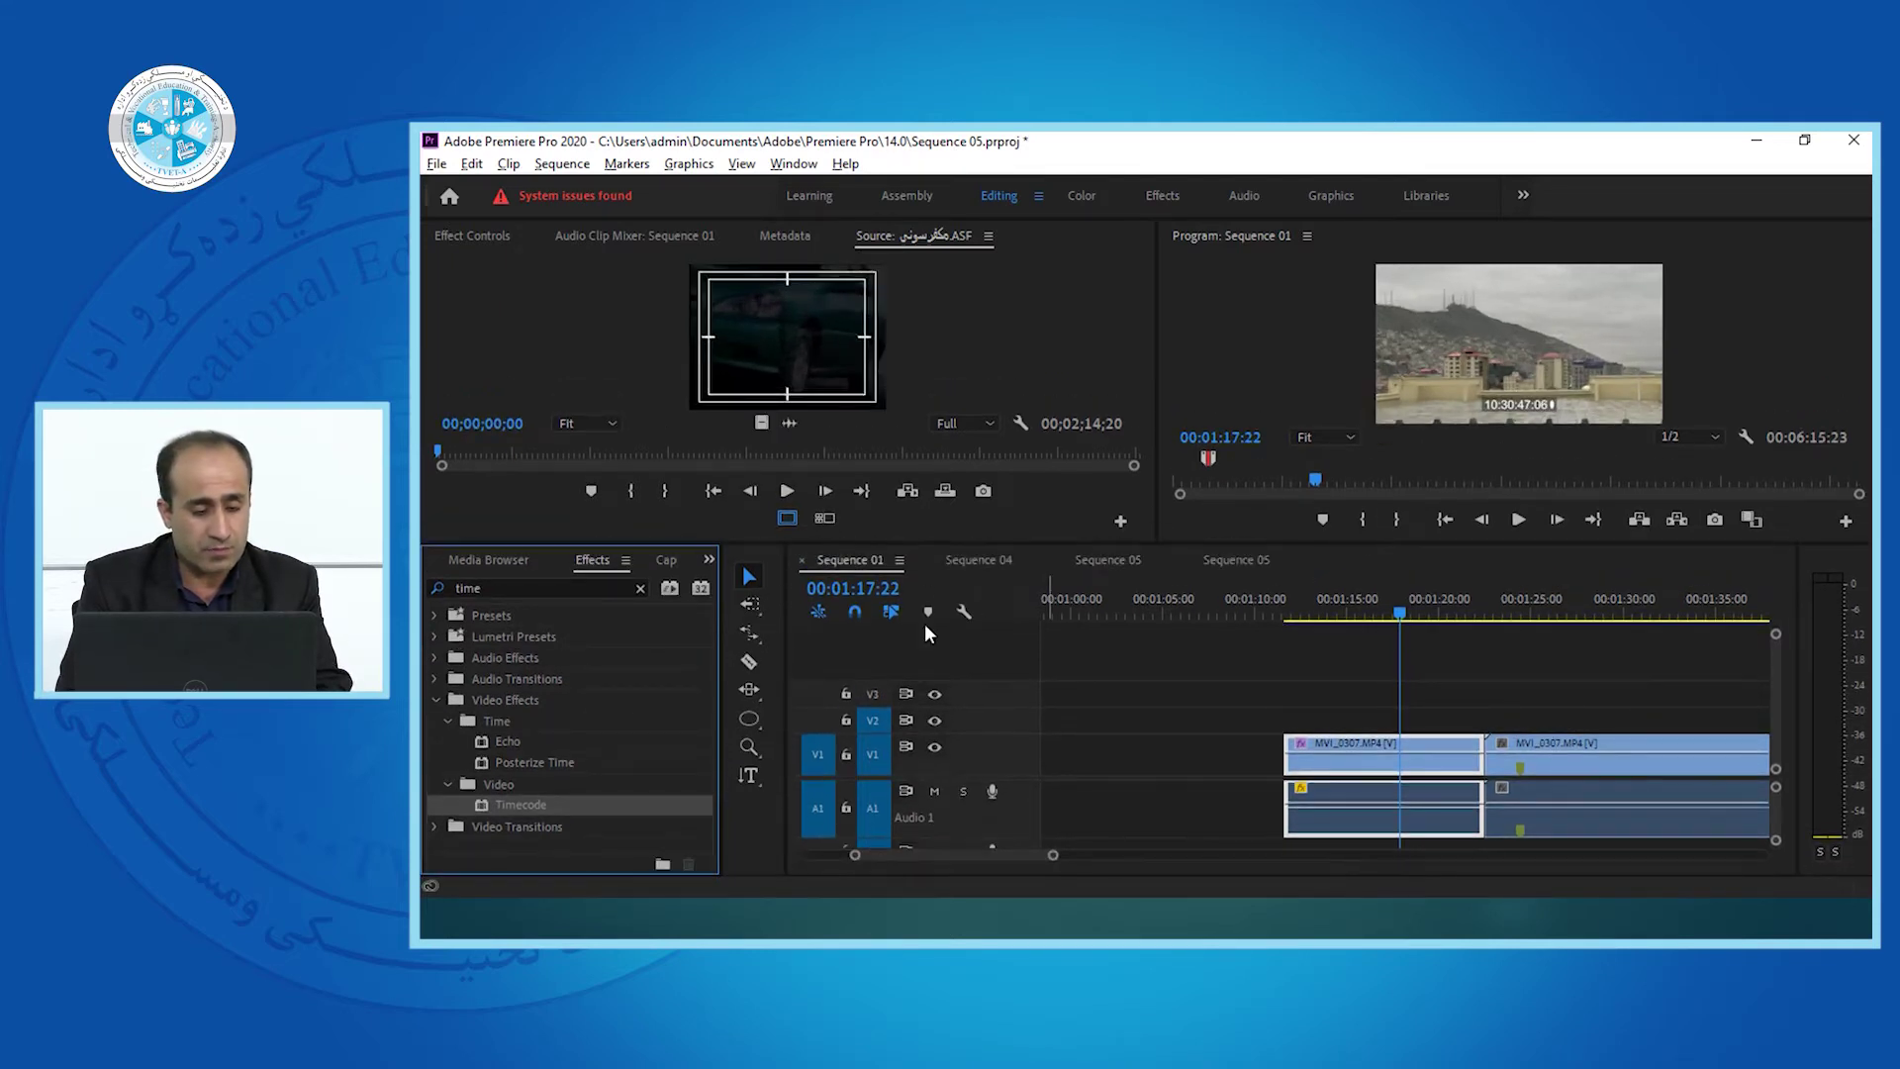
Clear the effects search and apply the Color Pass effect from Image Control to the same MVI_0307.MP4 segment.
click(491, 583)
key(BackSpace)
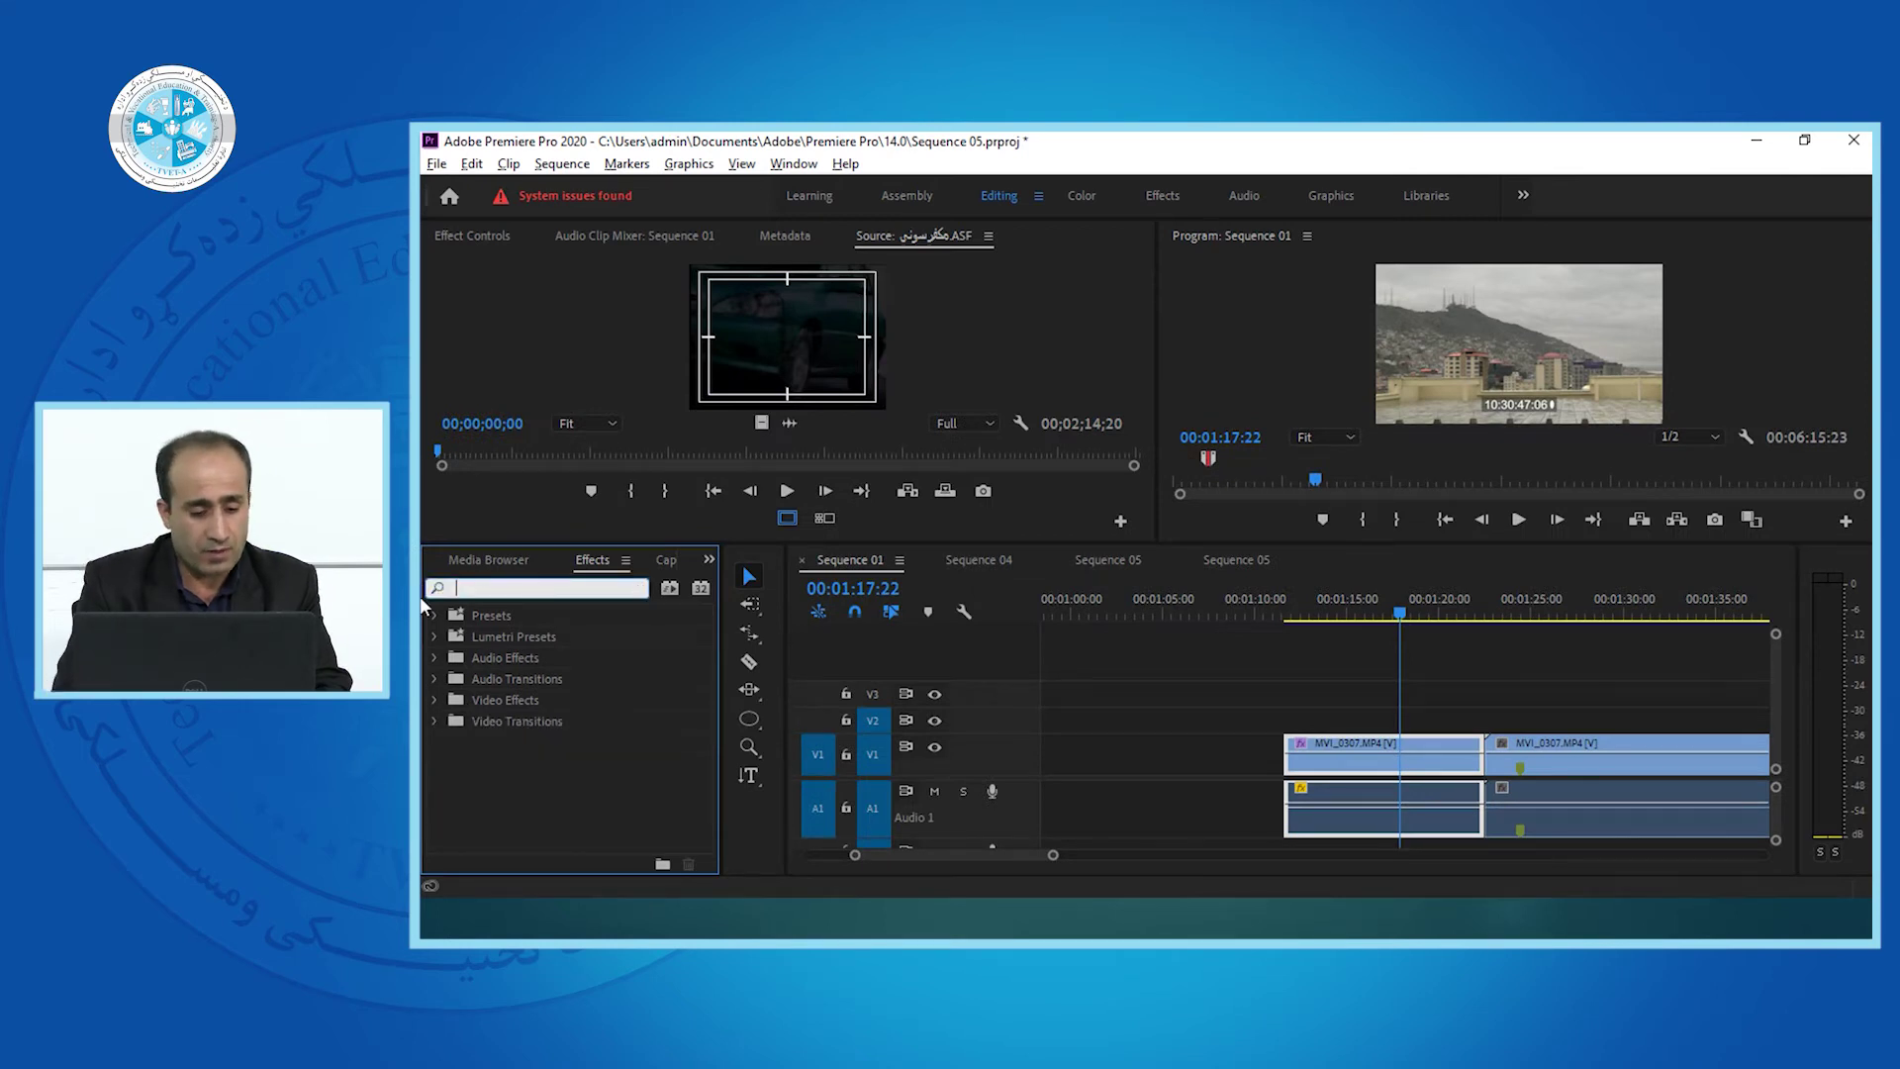
click(435, 700)
scroll(602, 702, down, 5)
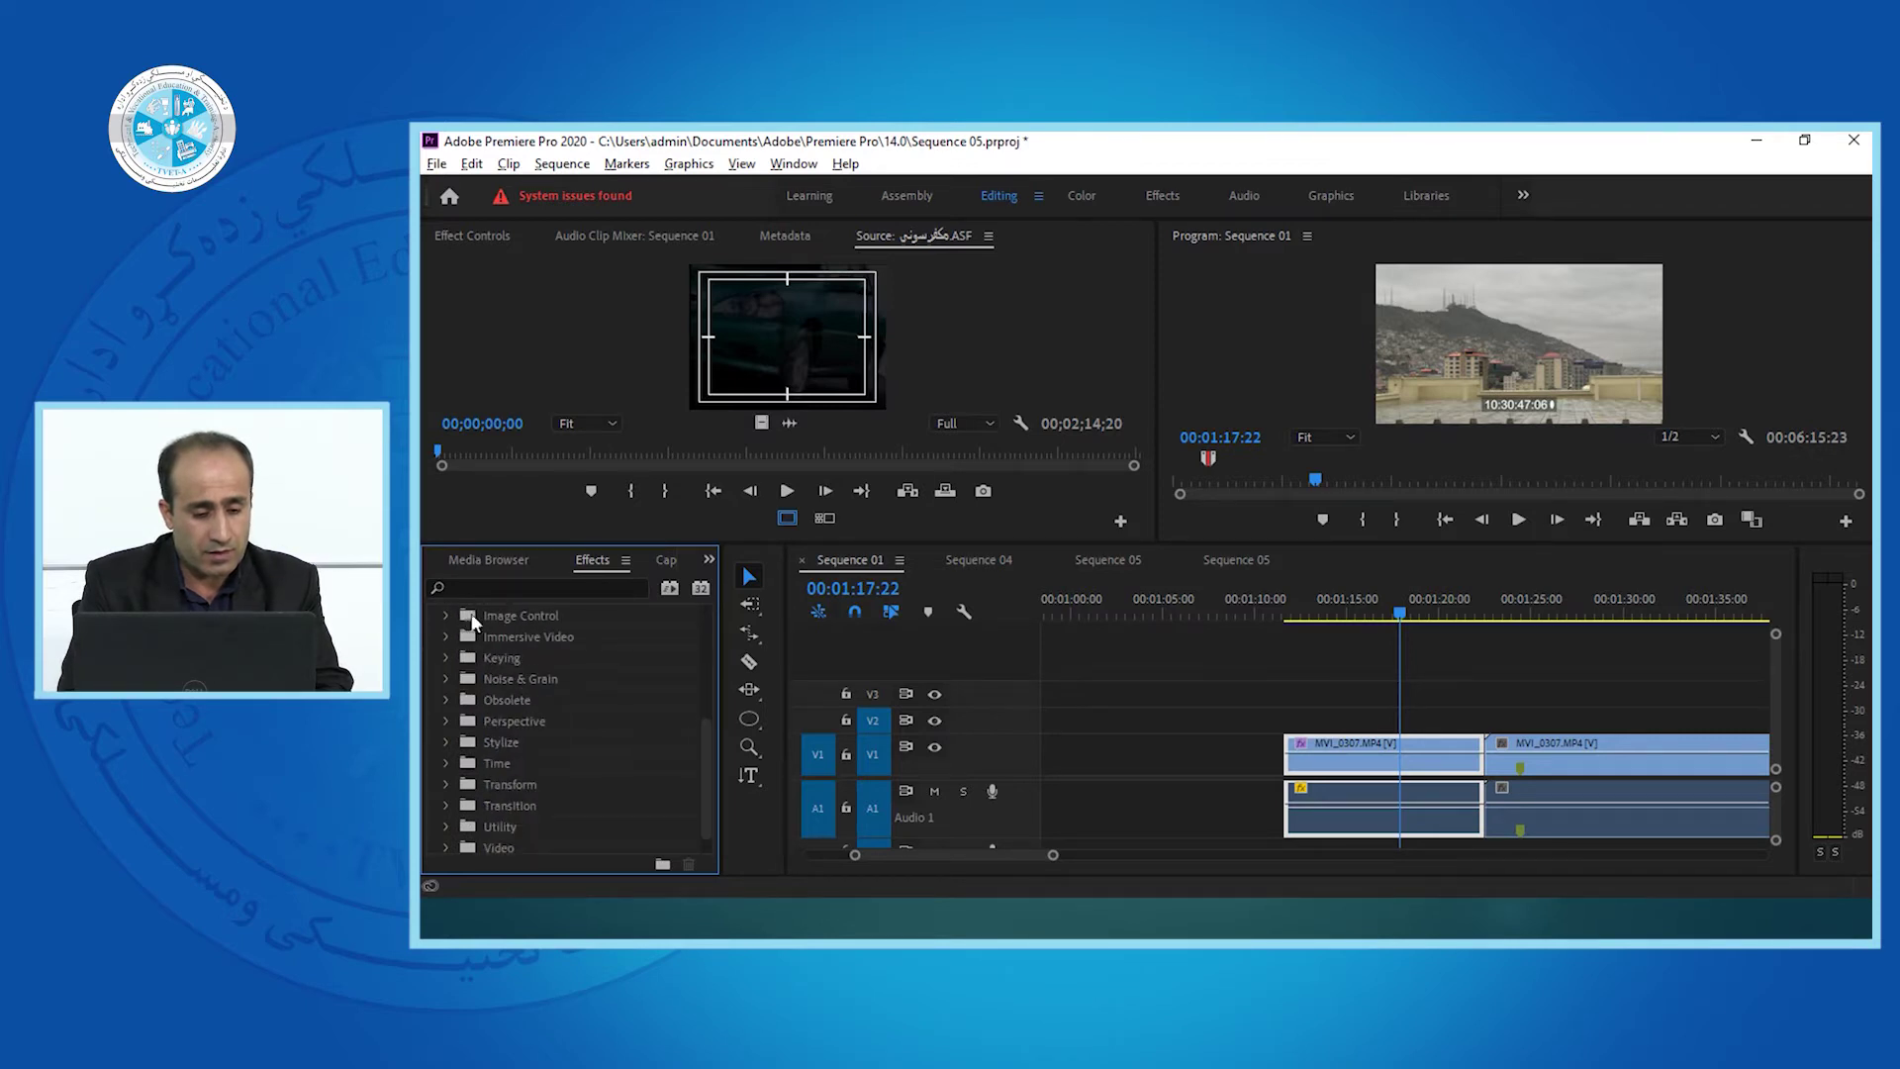
click(446, 616)
drag(498, 681, 1417, 756)
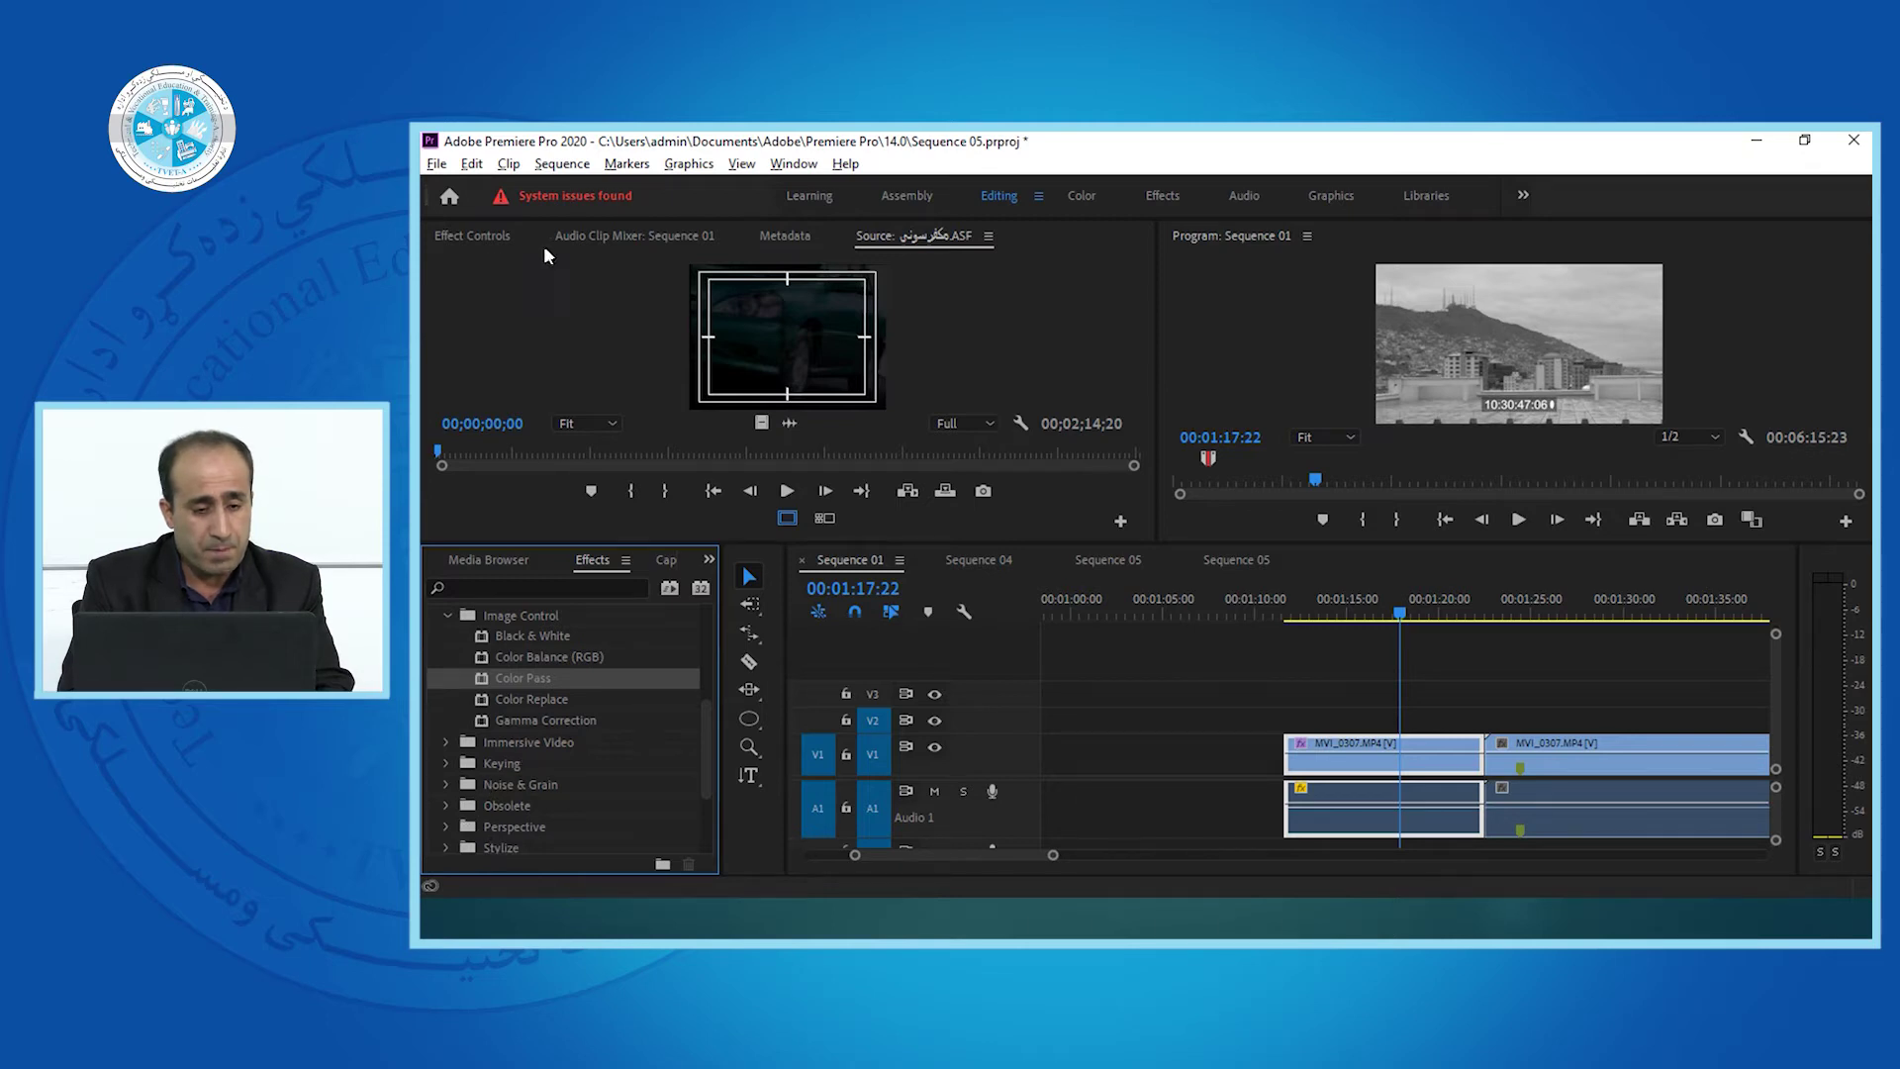
Set the Motion Scale of the selected MVI_0307.MP4 segment to 76.
click(481, 235)
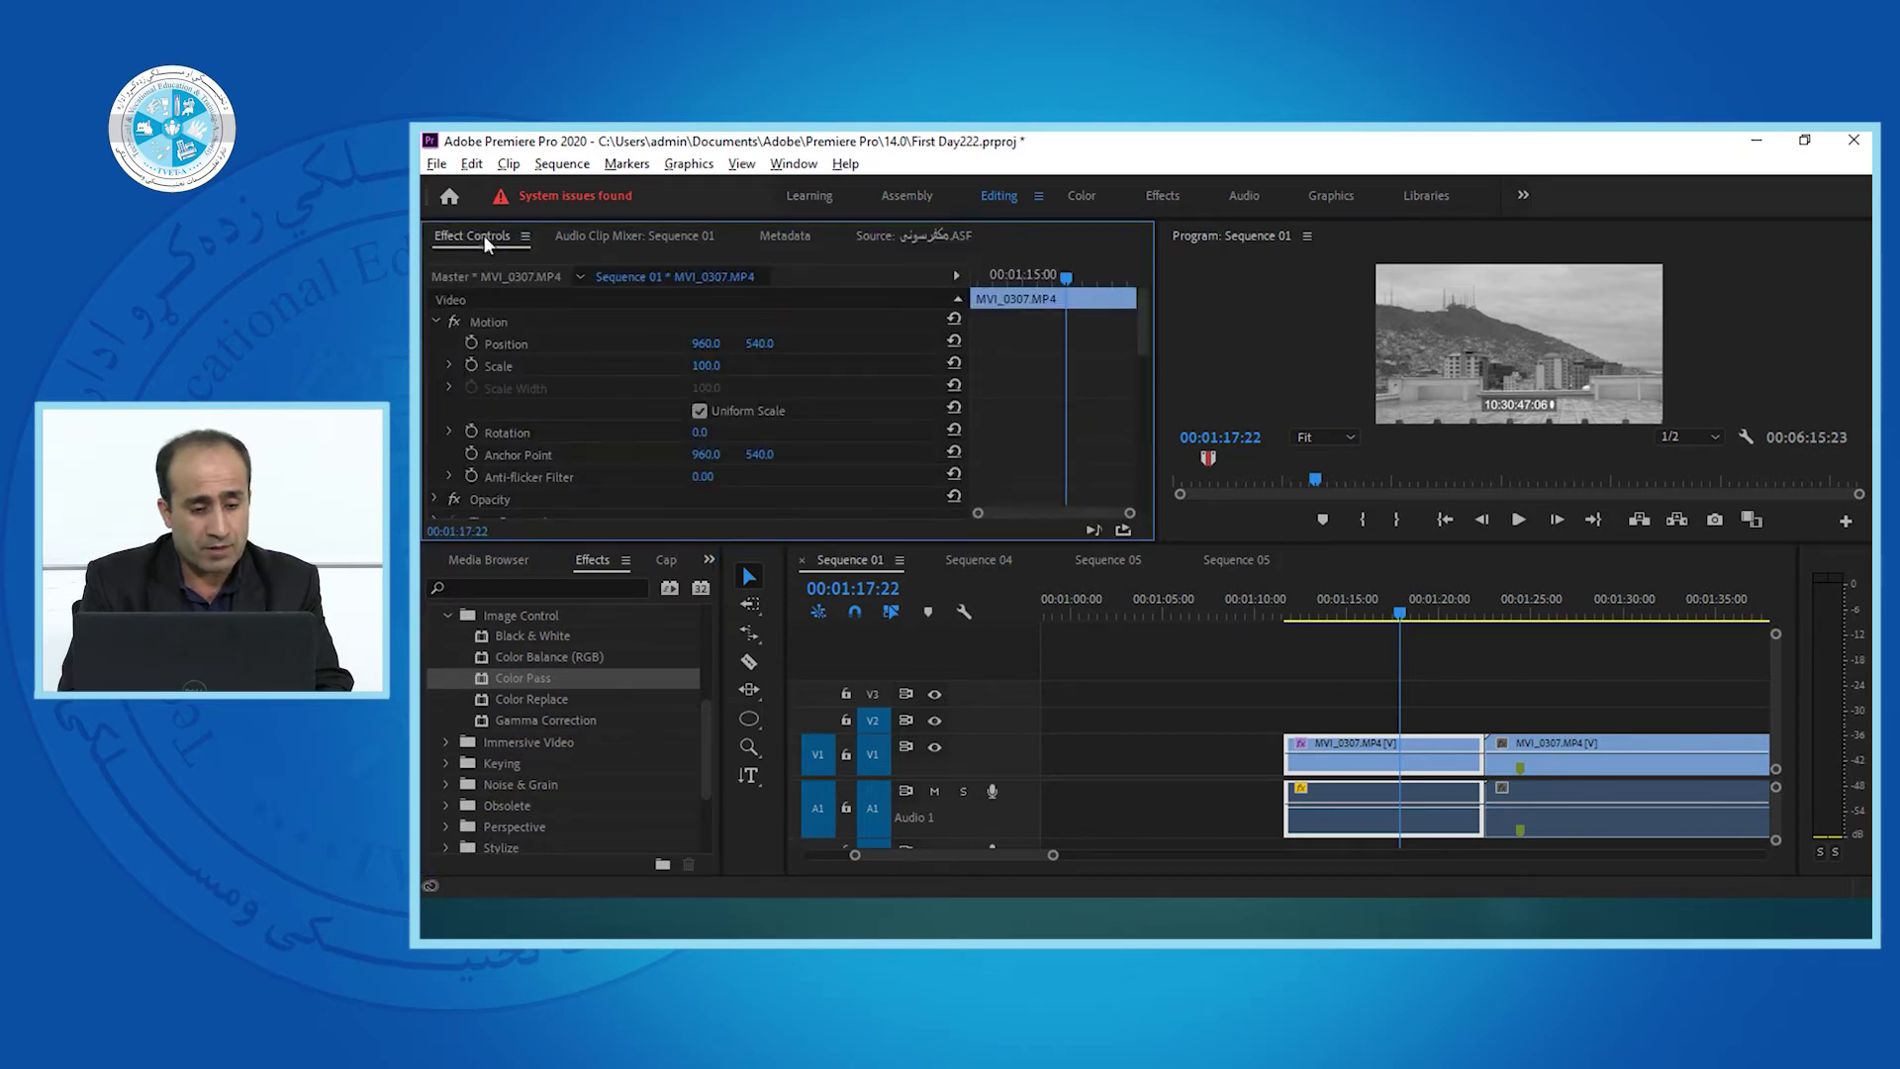
click(489, 321)
drag(709, 368, 677, 369)
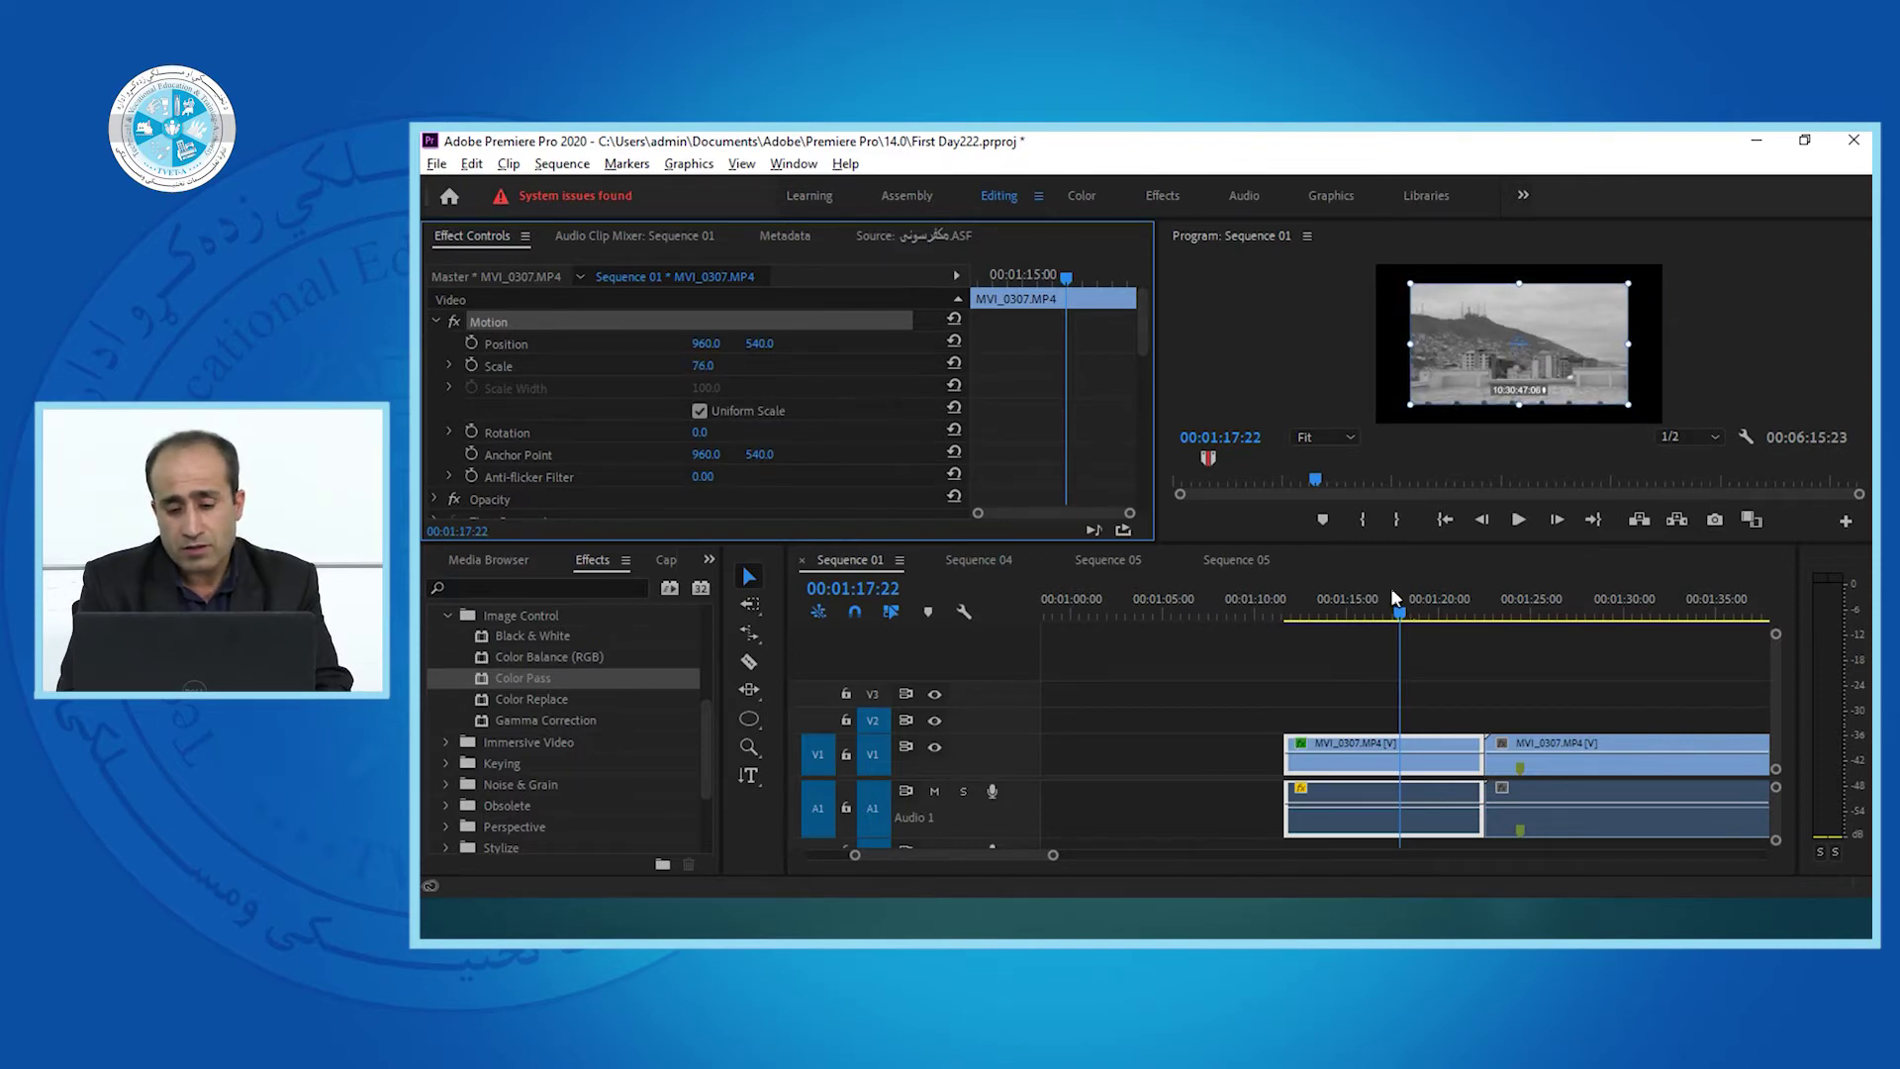
Preview the scaled MVI_0307.MP4 segment at 00:01:13:17 and 00:01:18:21 and copy it with its effects.
click(1326, 601)
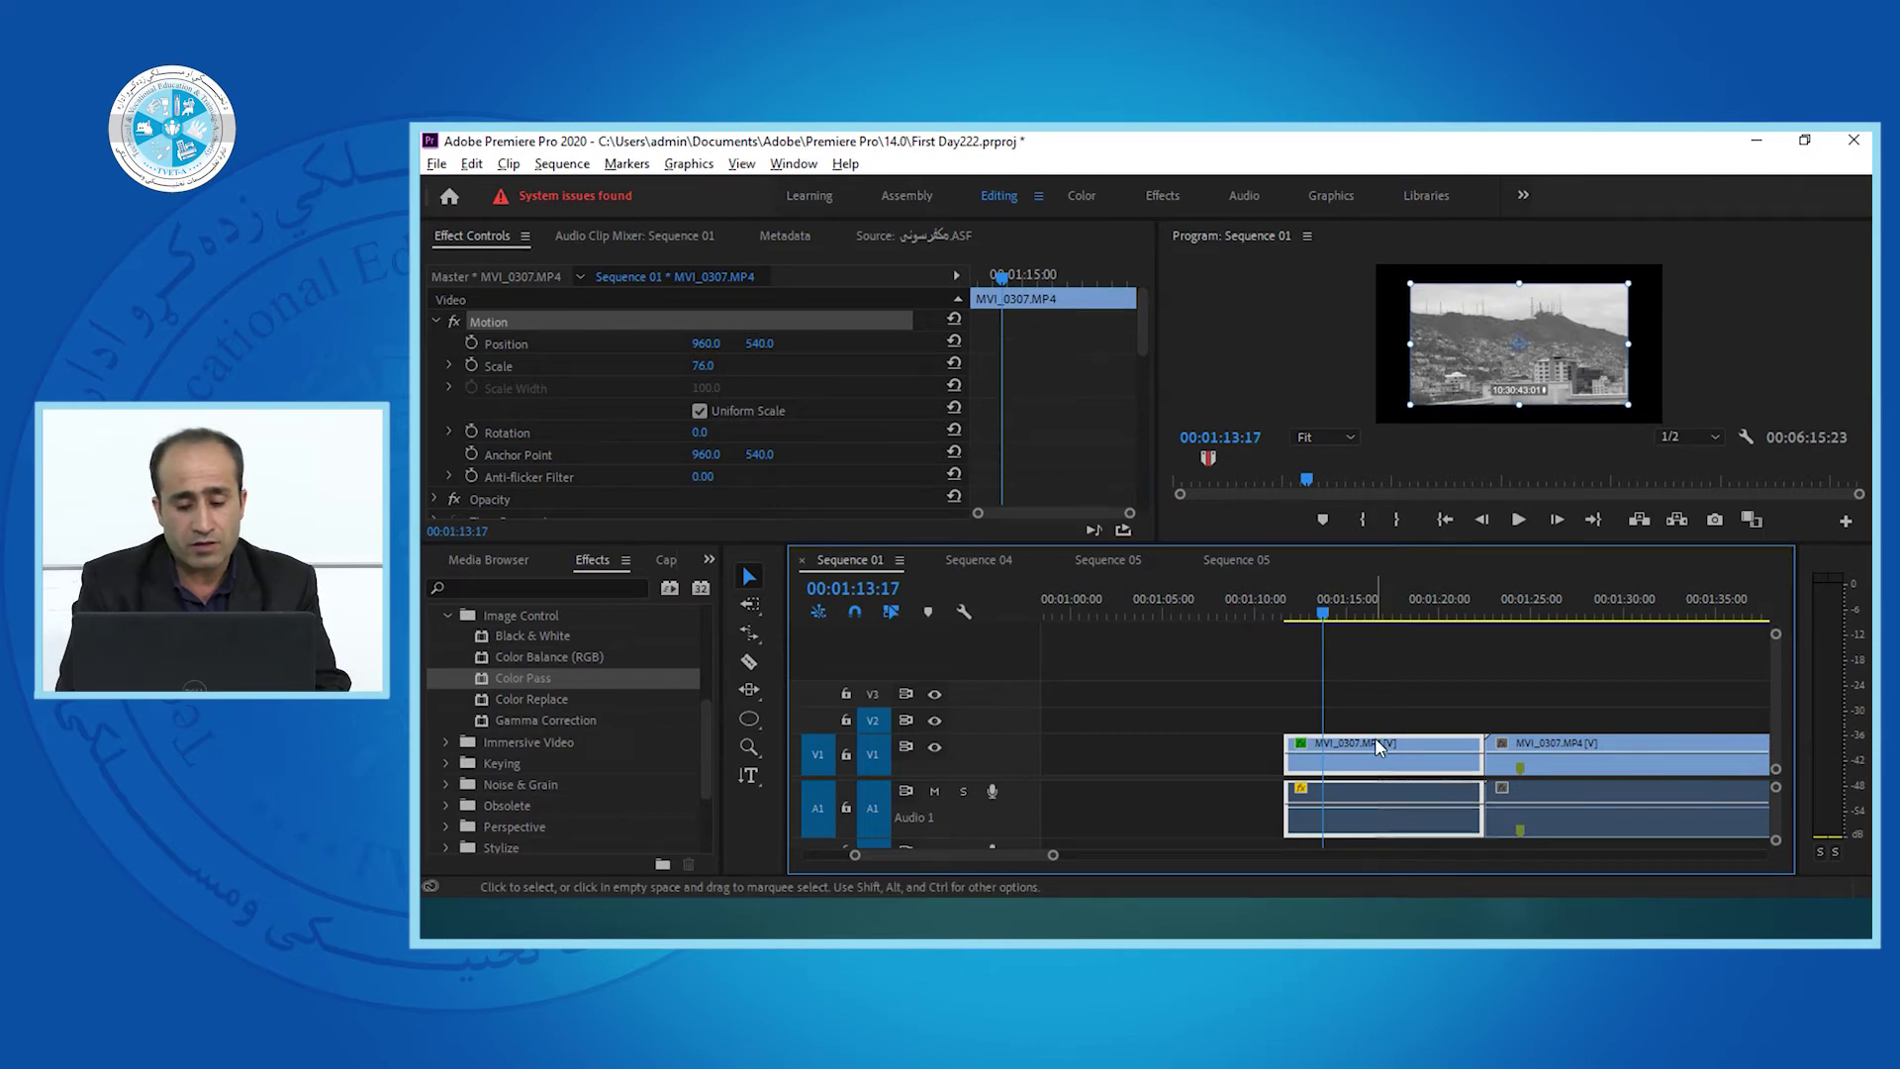
drag(1378, 745, 1390, 754)
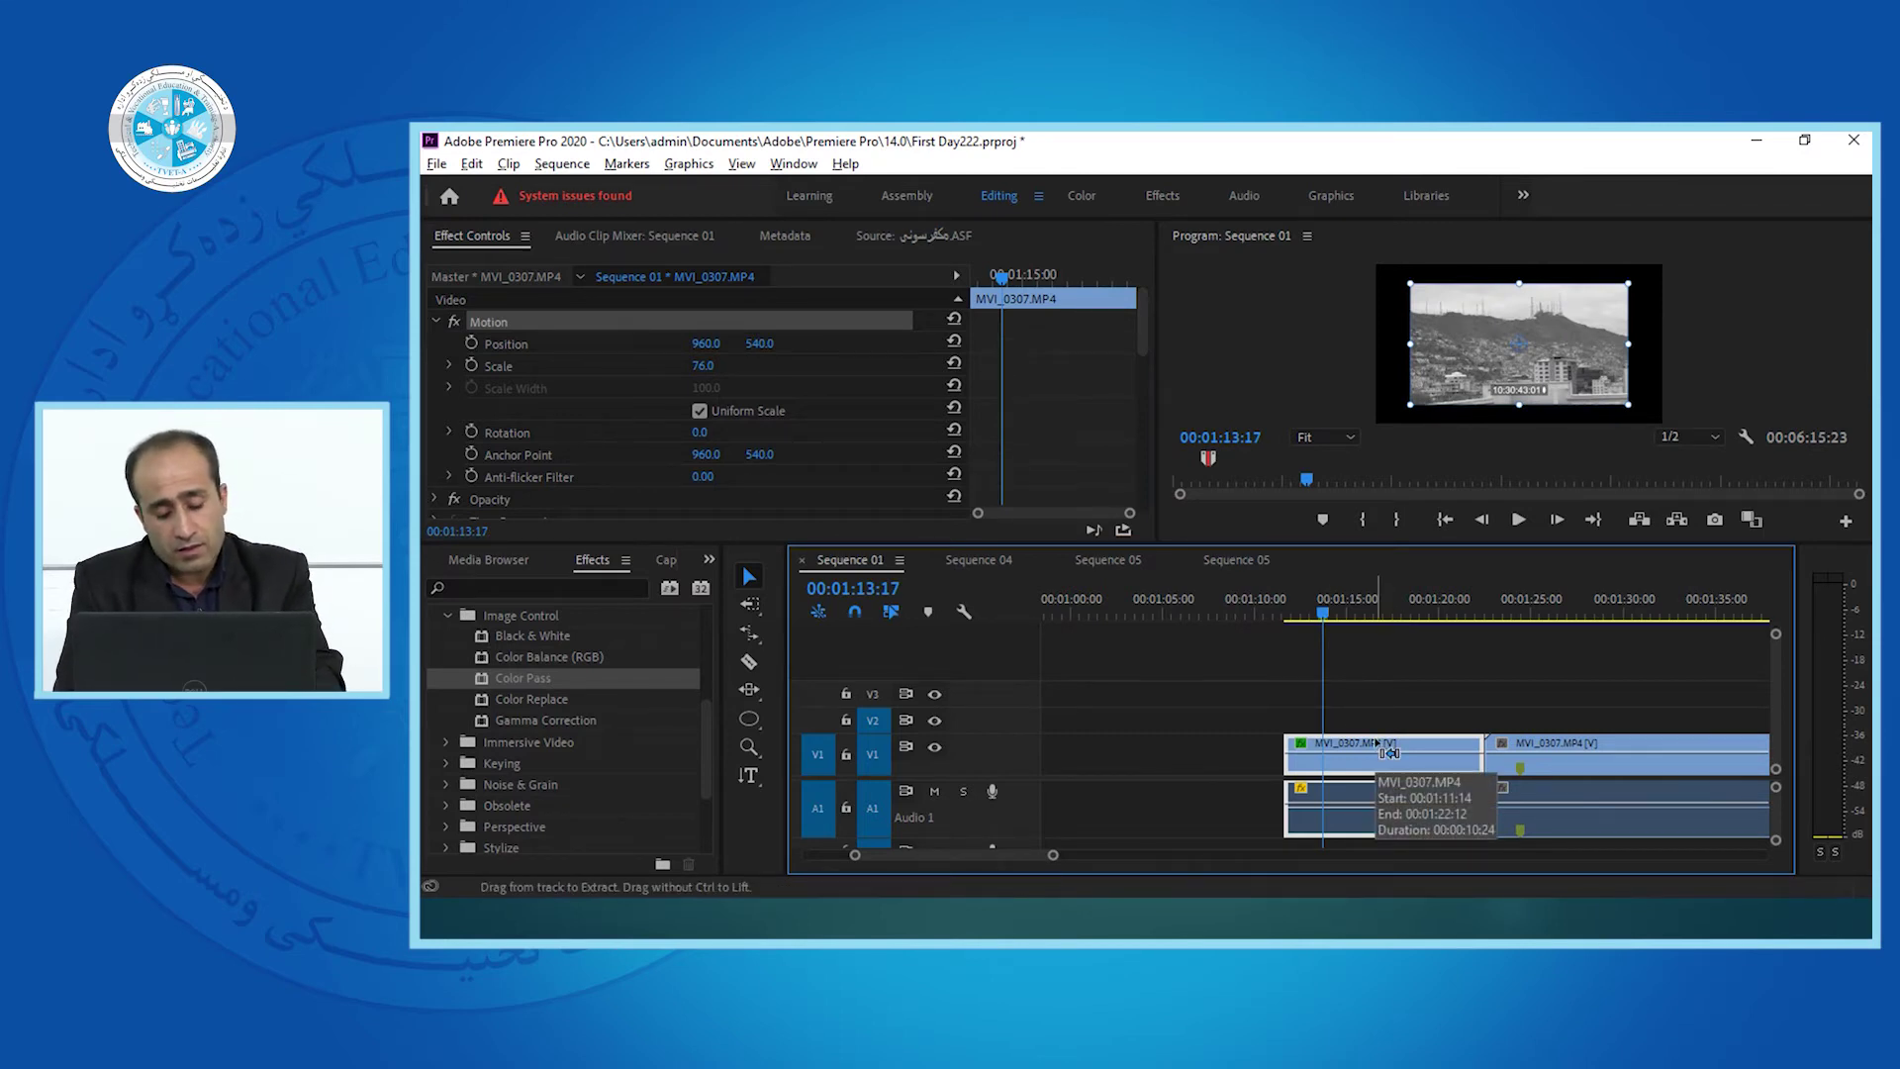
click(1418, 584)
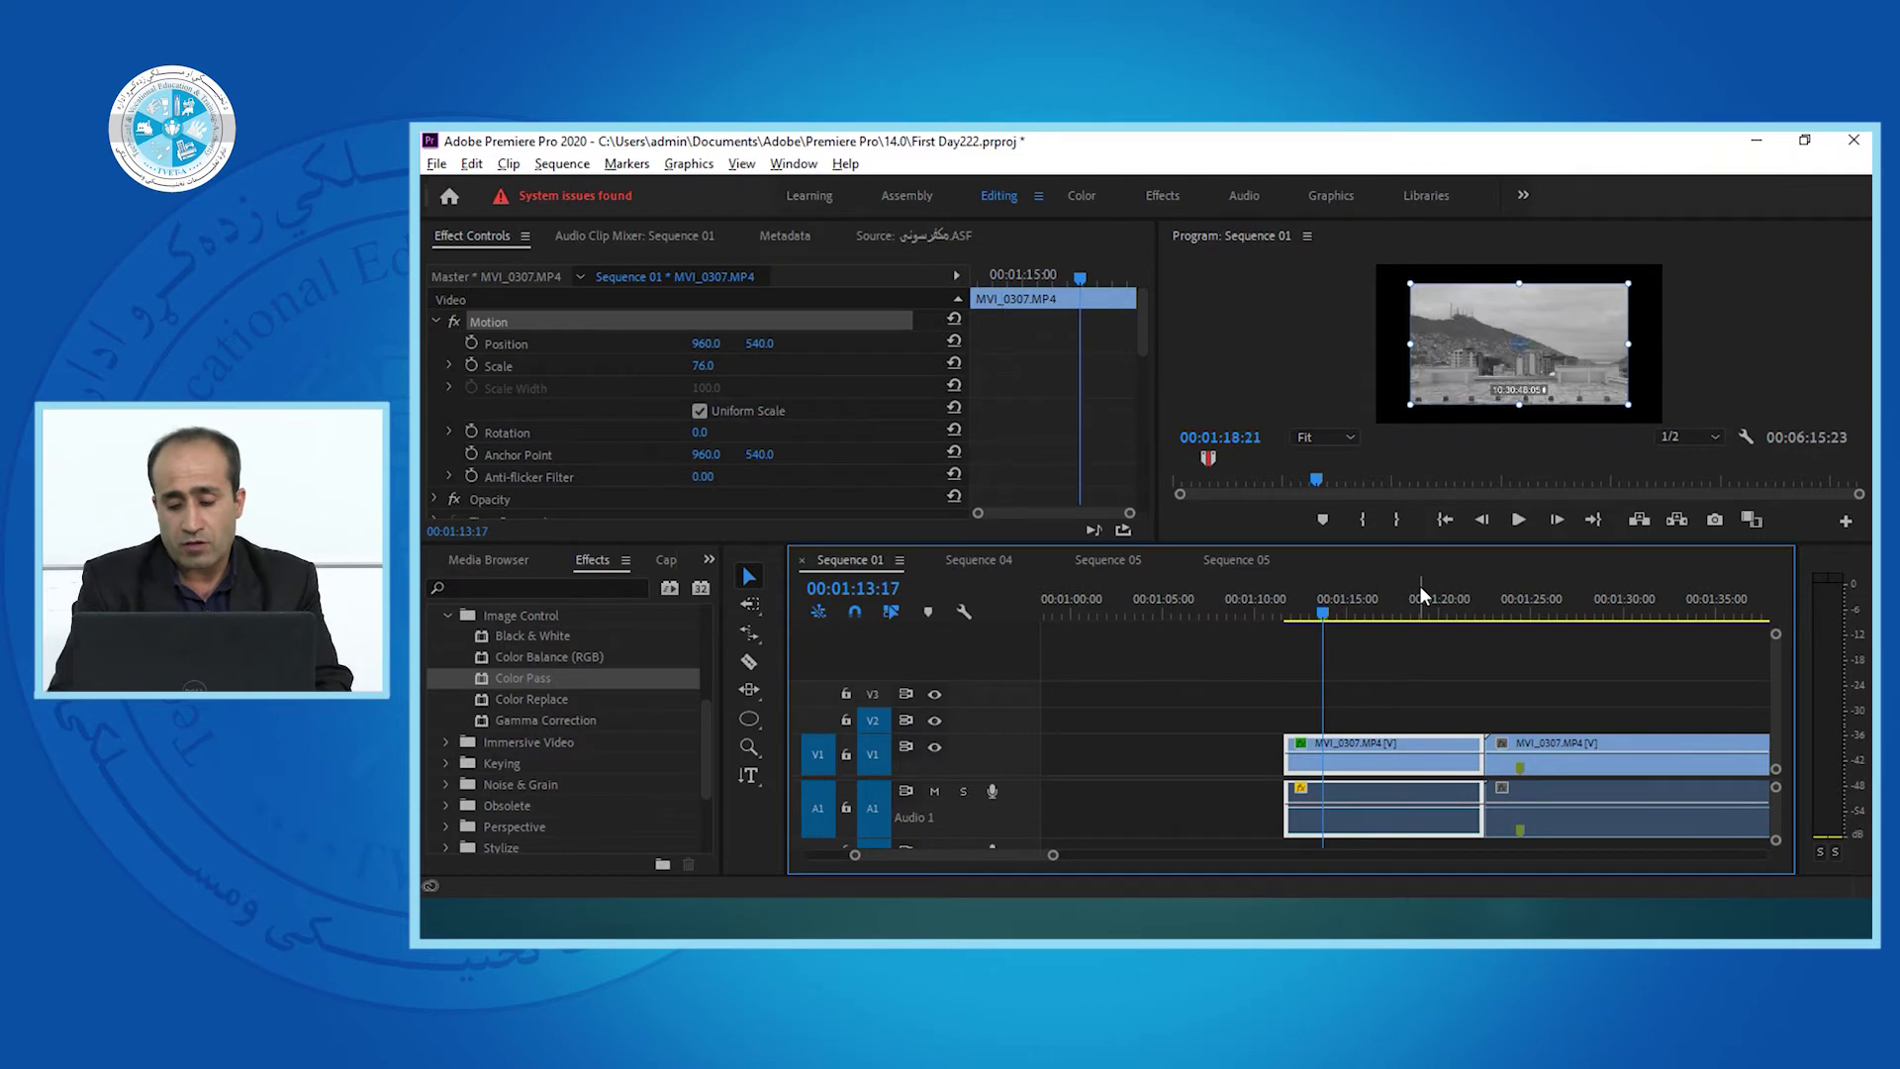
Paste all motion, opacity, Timecode, Color Pass and audio attributes onto the two clip groups following the copied segment.
key(minus)
key(minus)
key(minus)
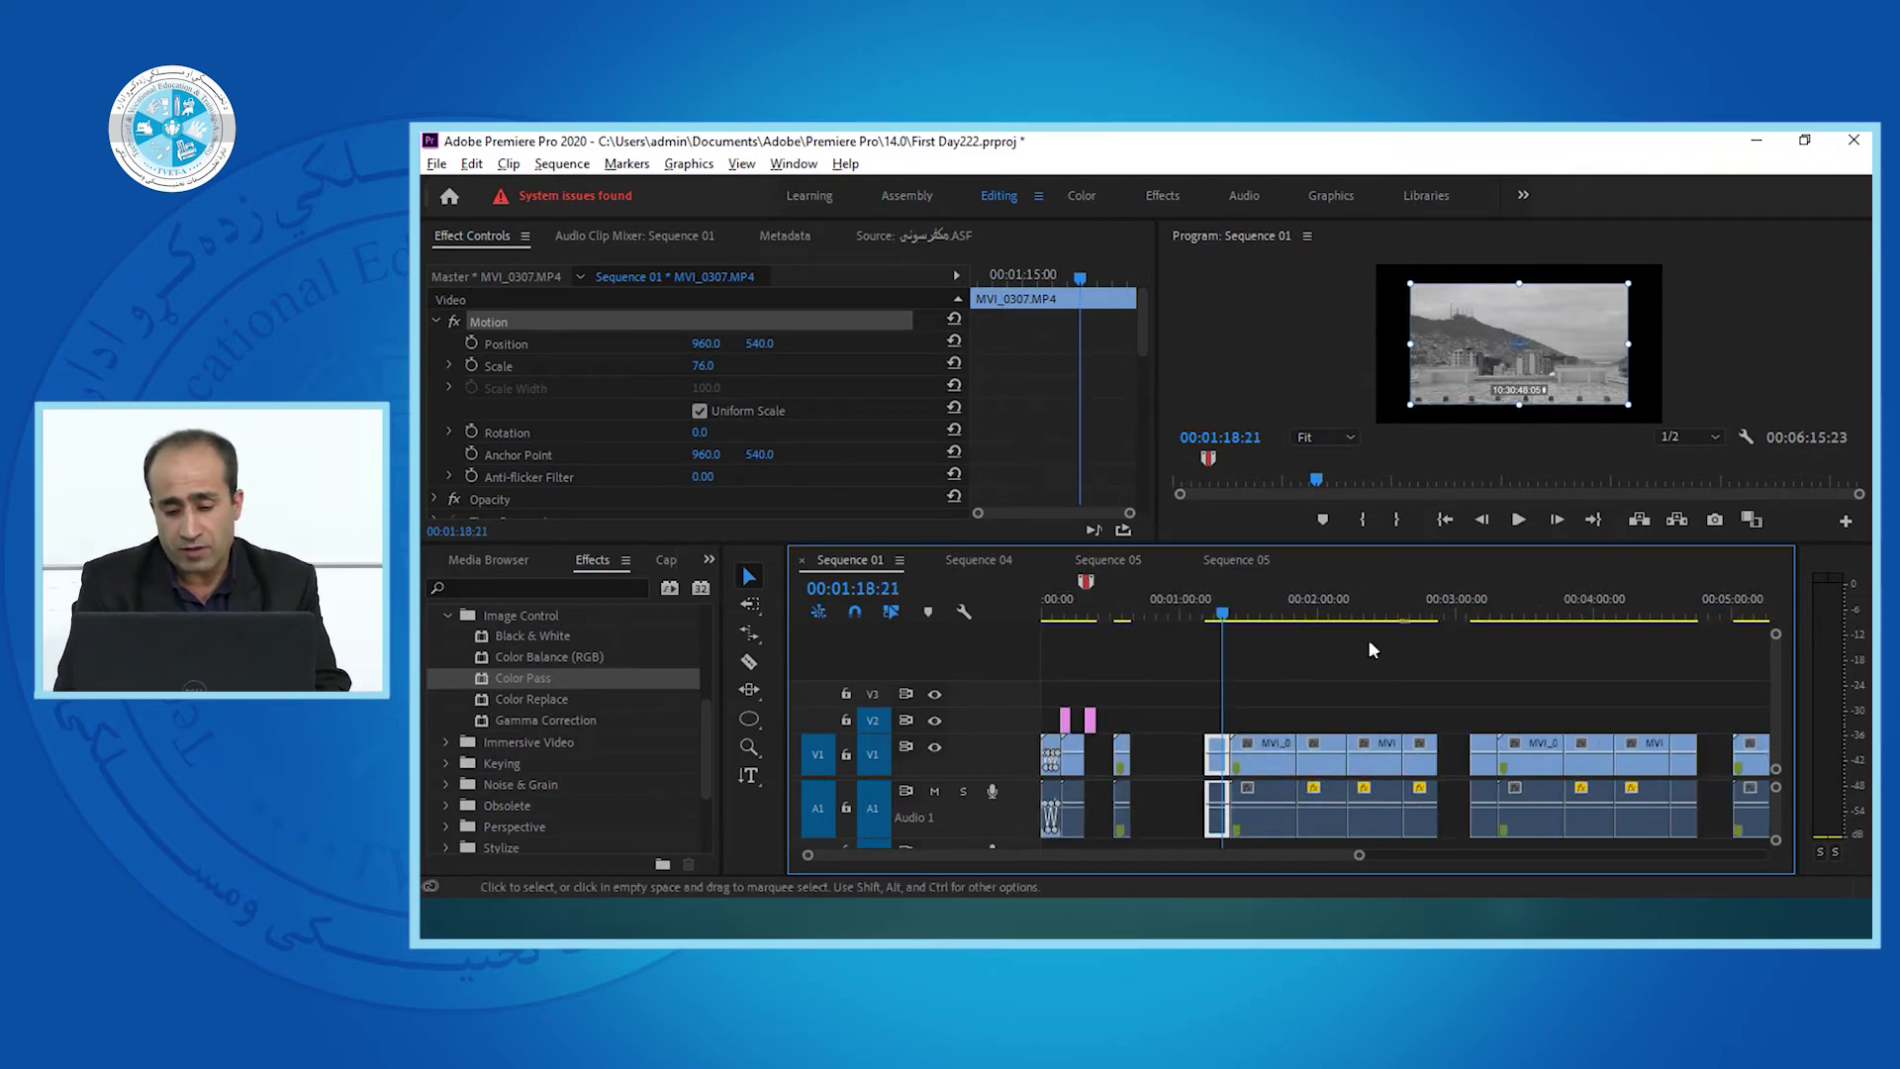
drag(1263, 707, 1705, 813)
click(1369, 600)
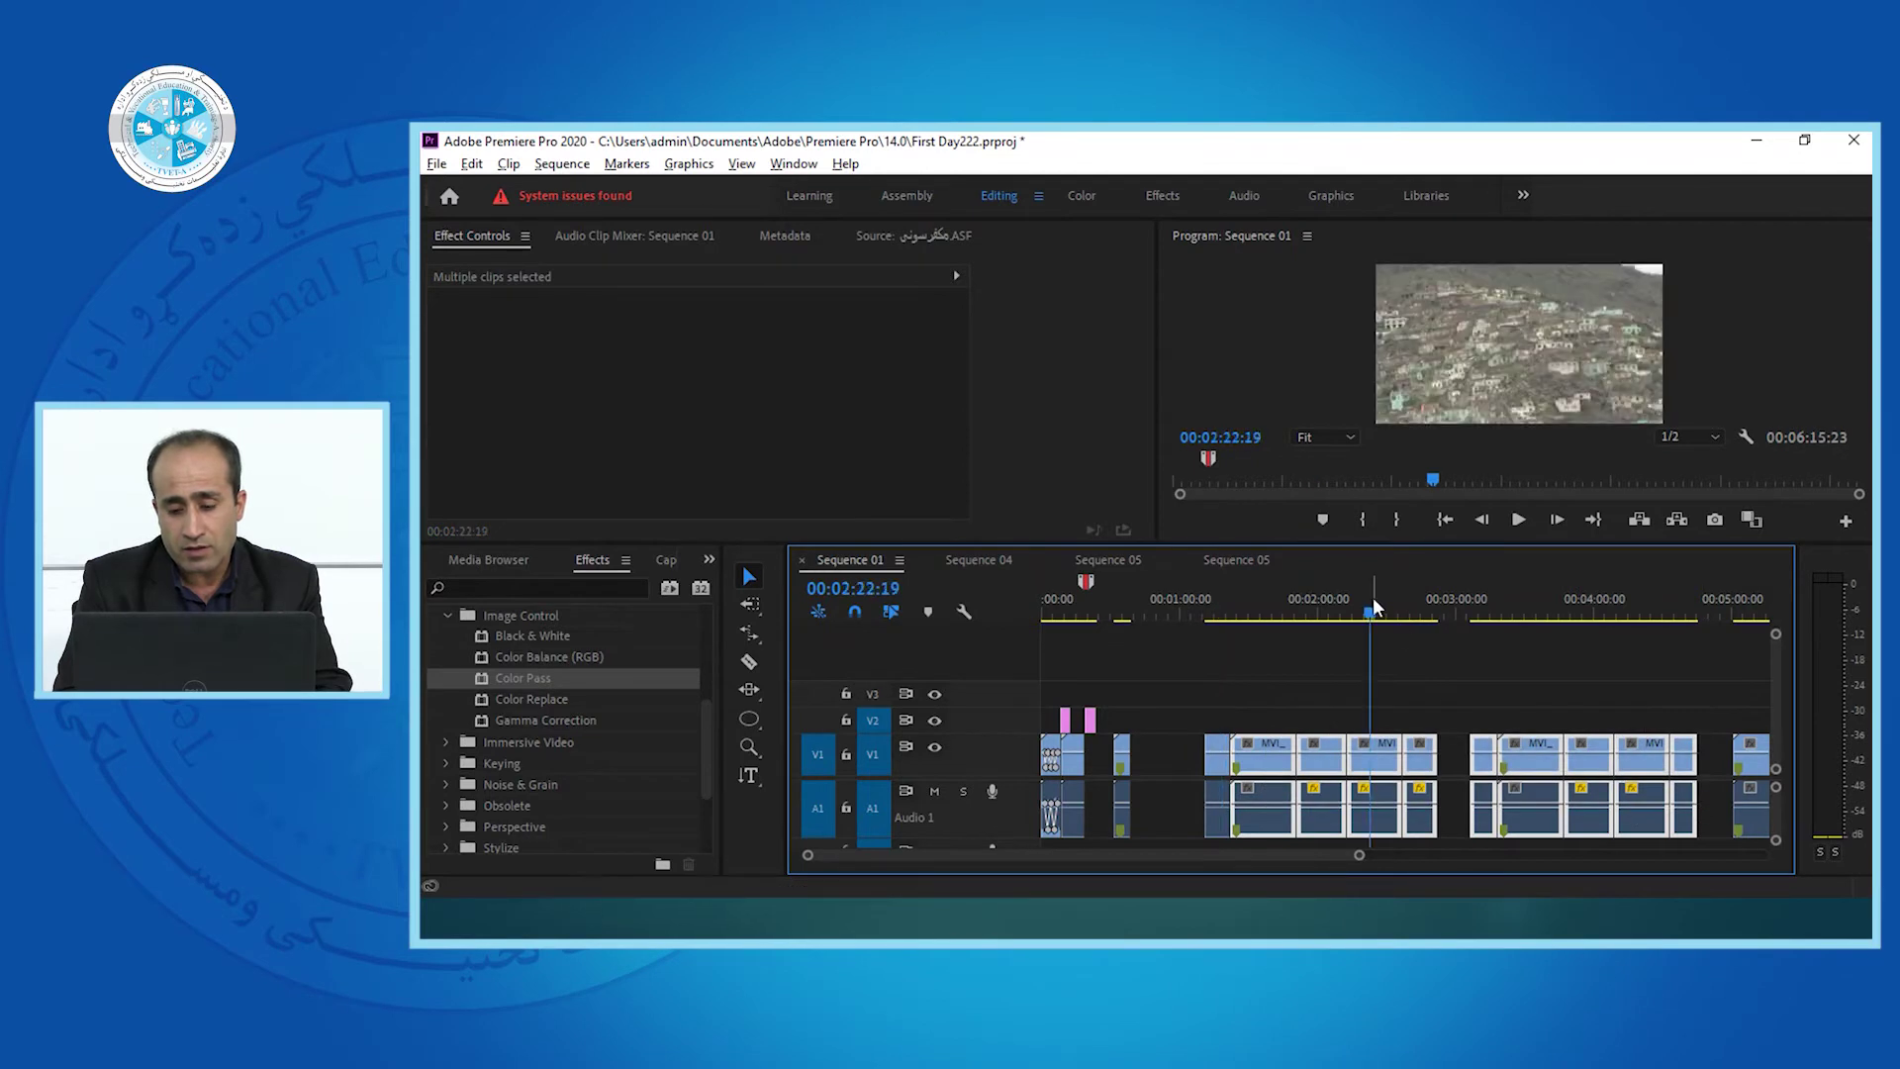
click(473, 165)
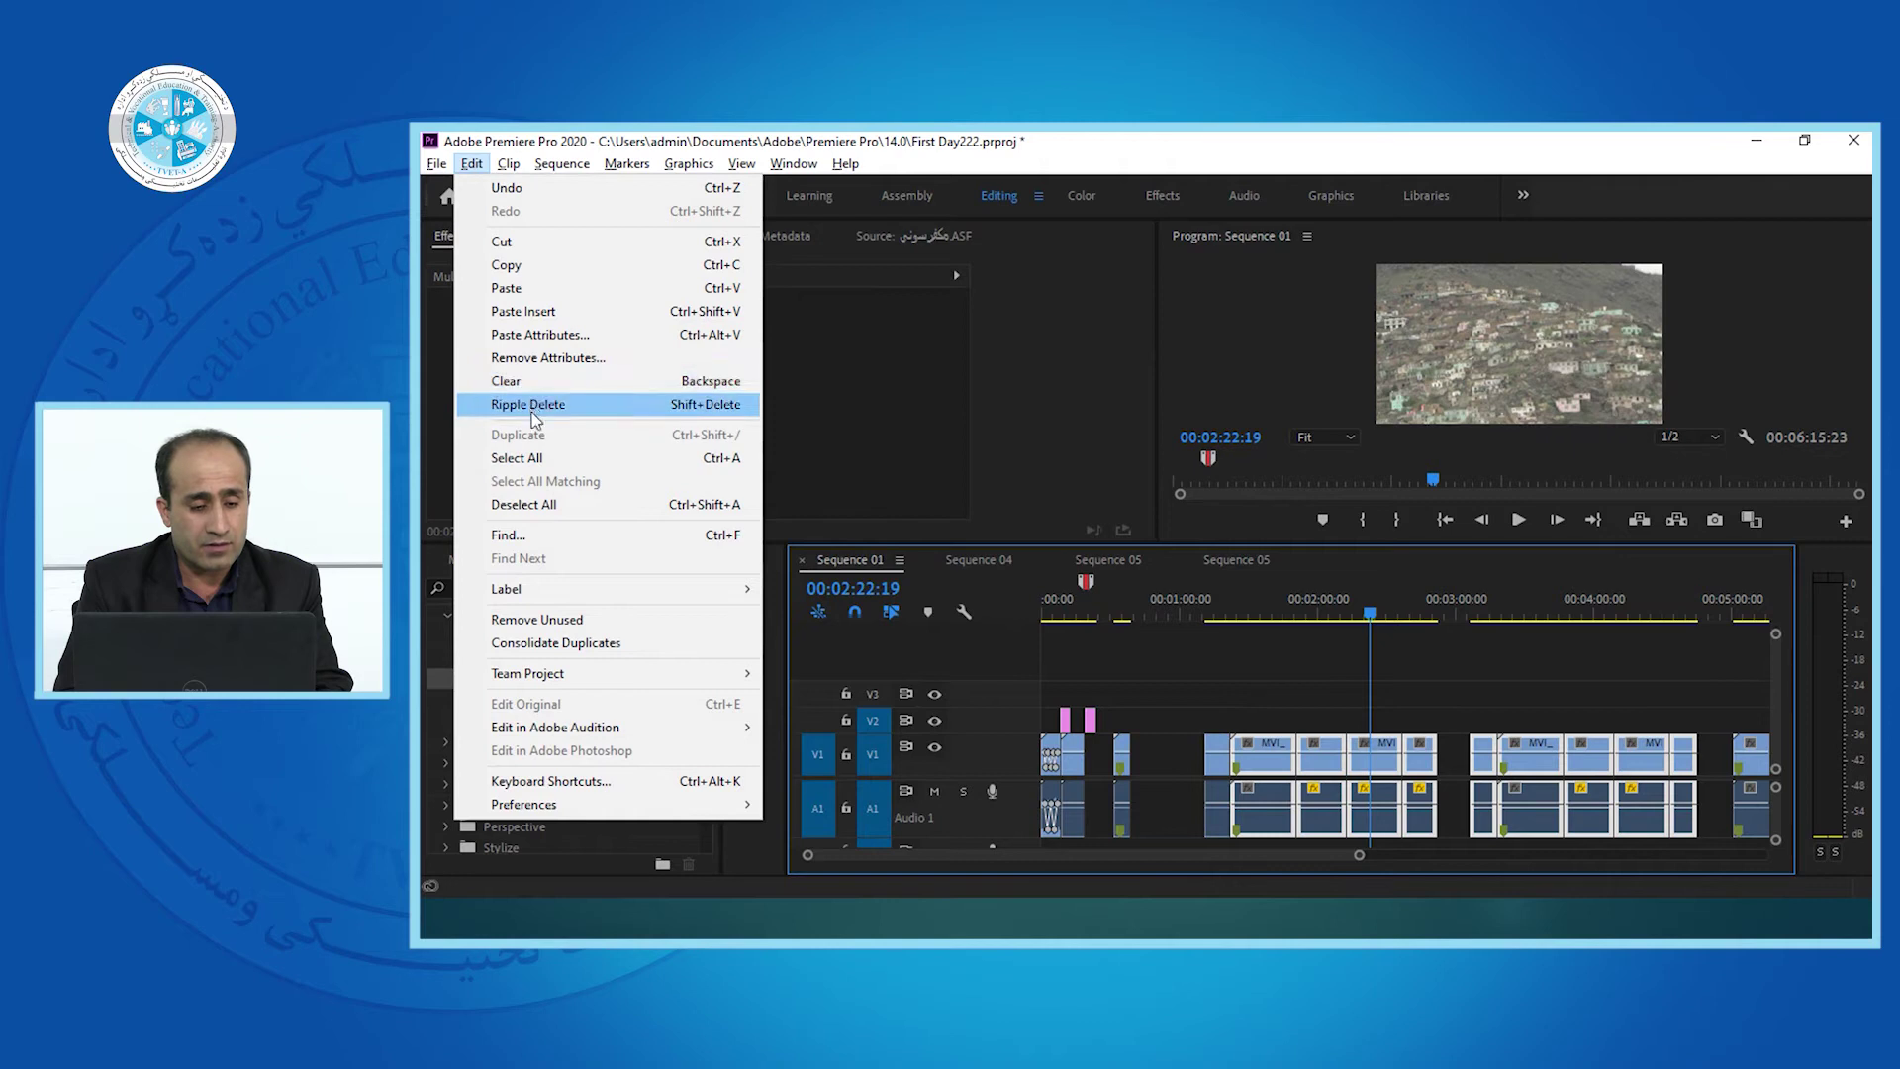
click(537, 341)
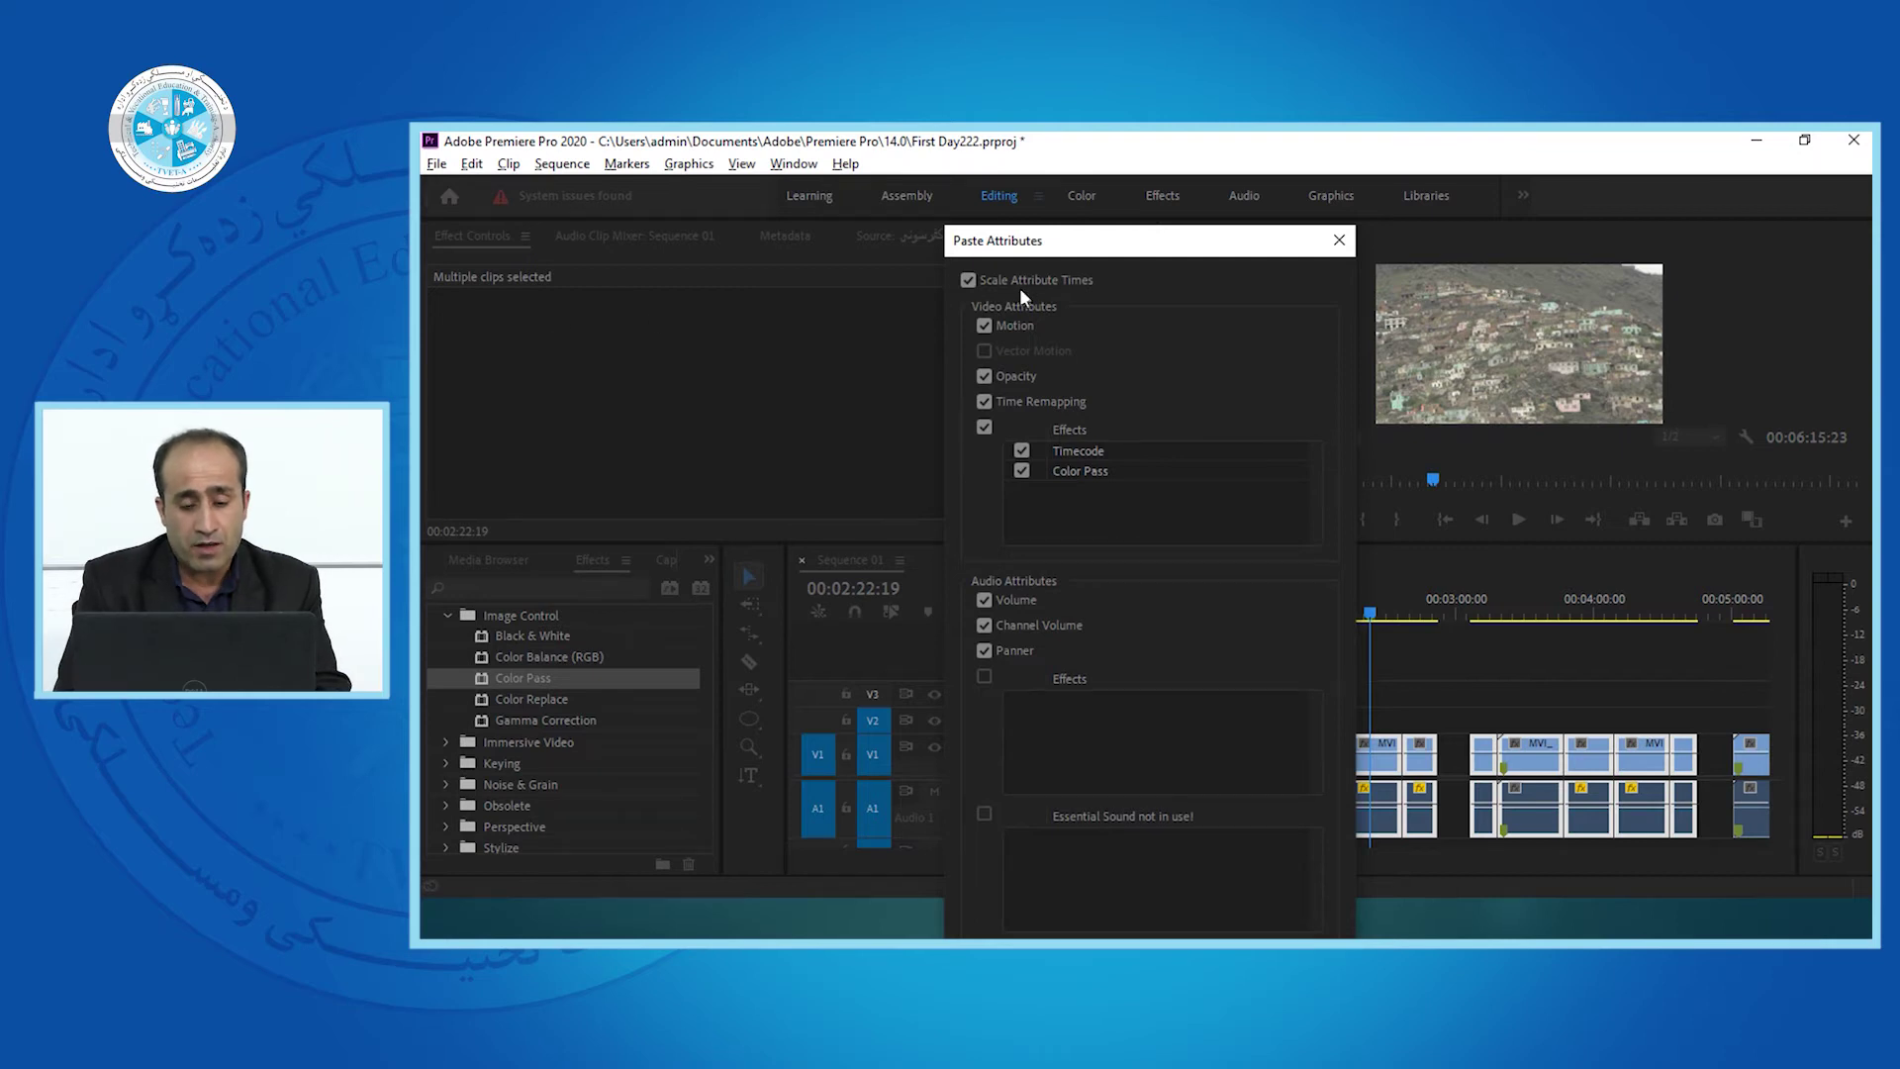
drag(1037, 250, 1123, 188)
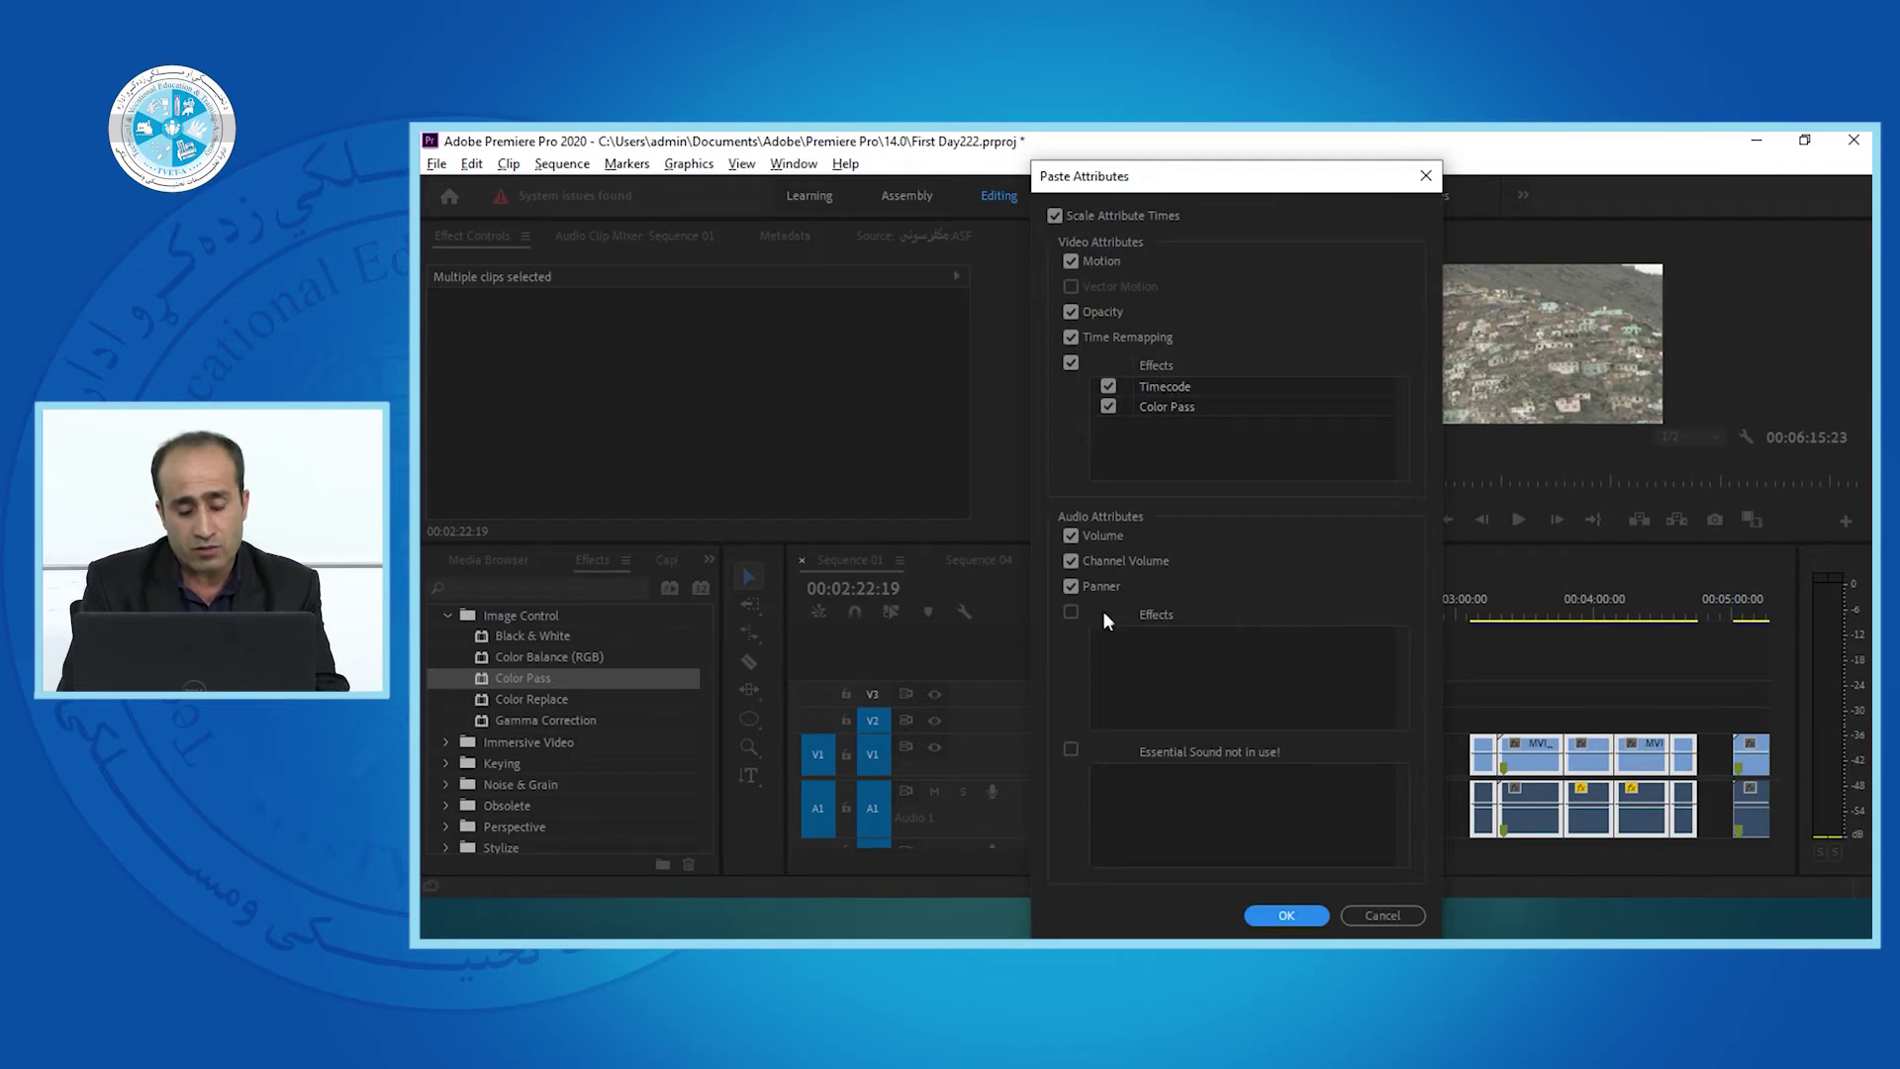
click(1284, 907)
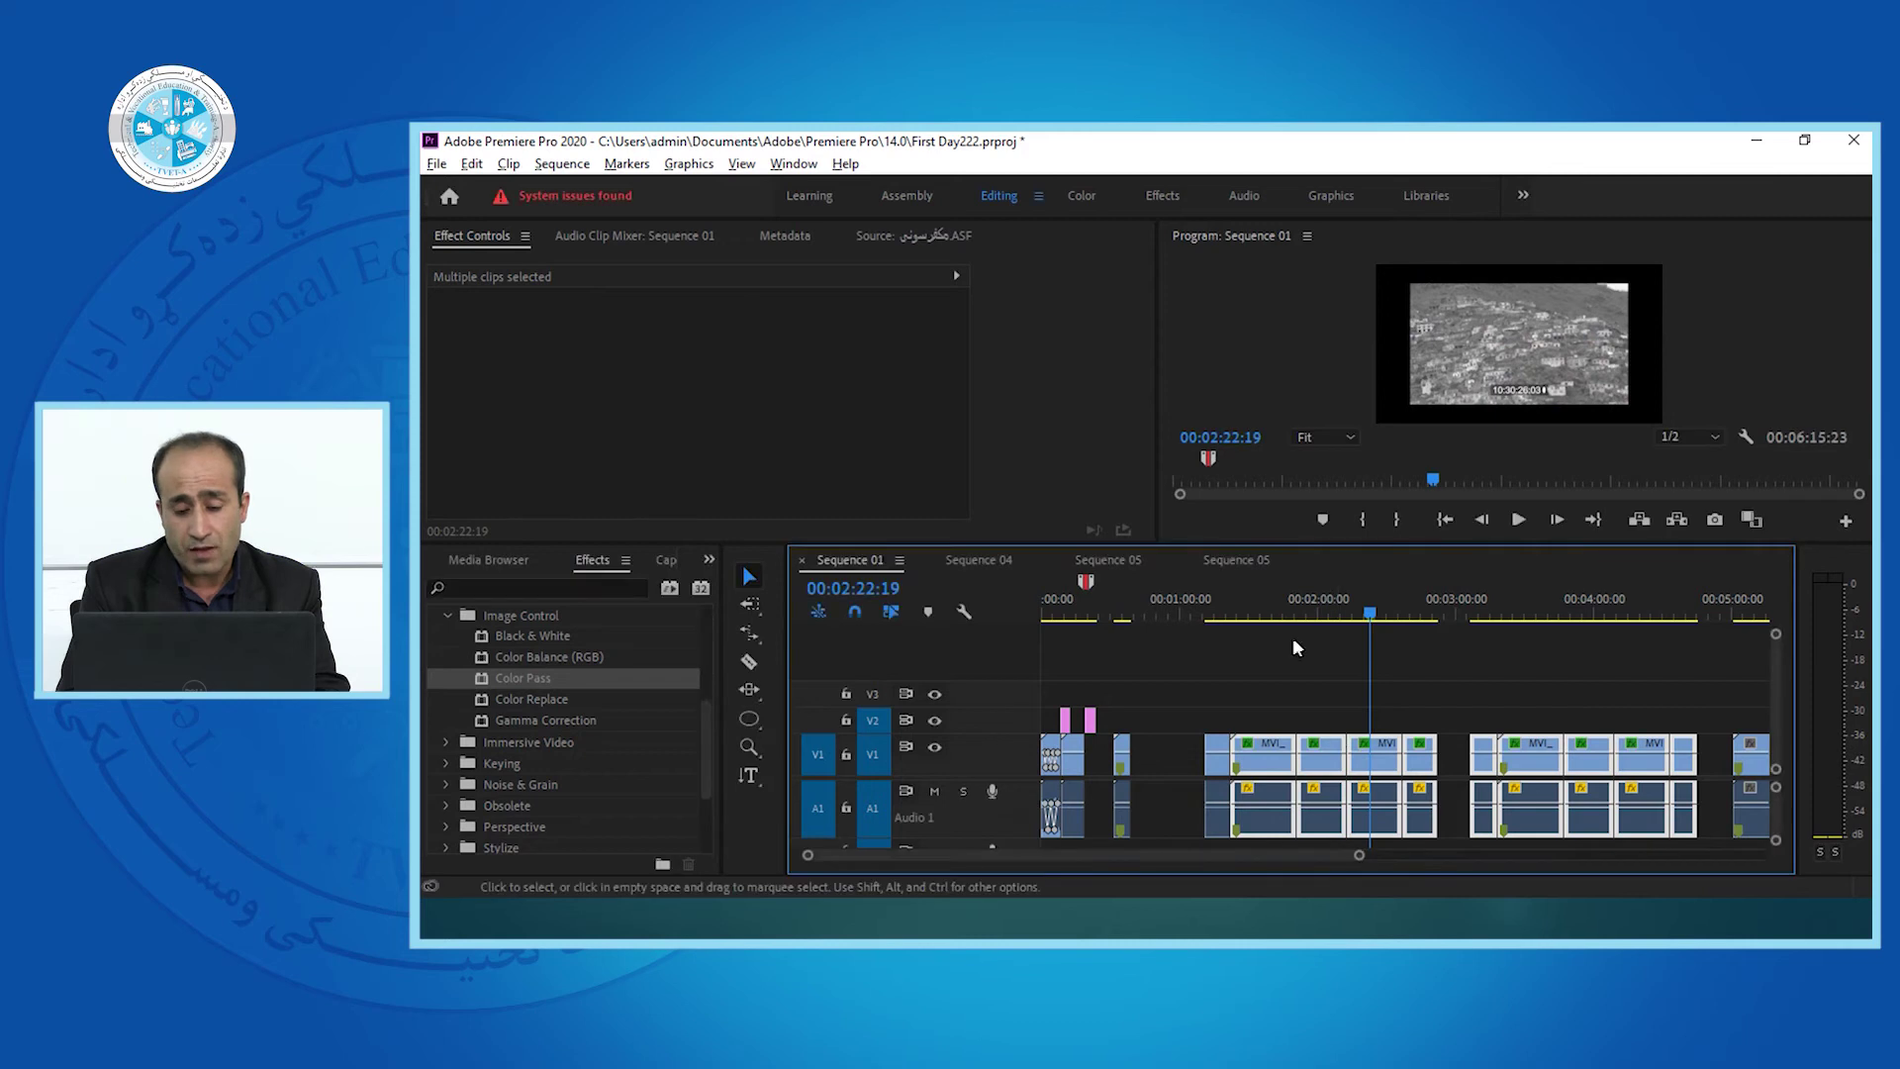
Scrub through both clip groups and compare the pasted attributes with the source segment at 00:01:15:20.
click(1225, 599)
drag(1223, 598, 1661, 689)
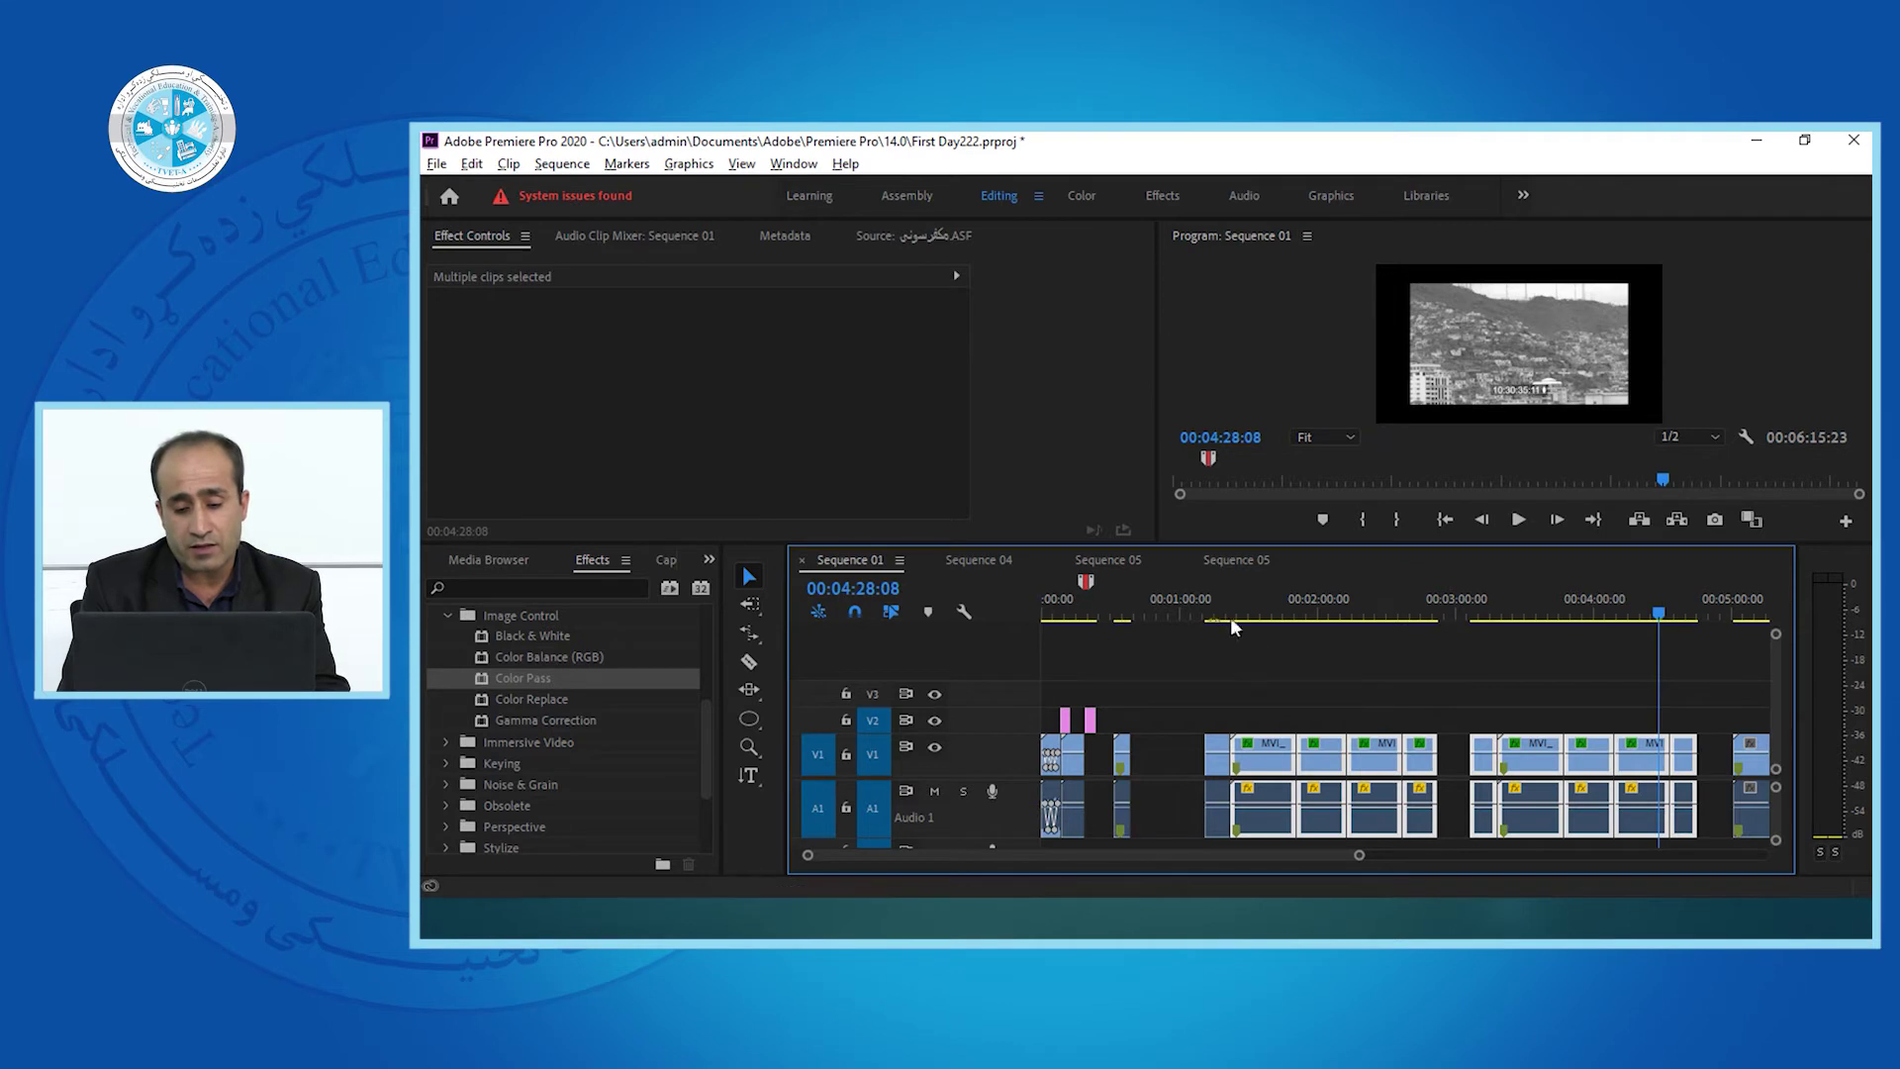
drag(1264, 610, 1382, 615)
click(1501, 612)
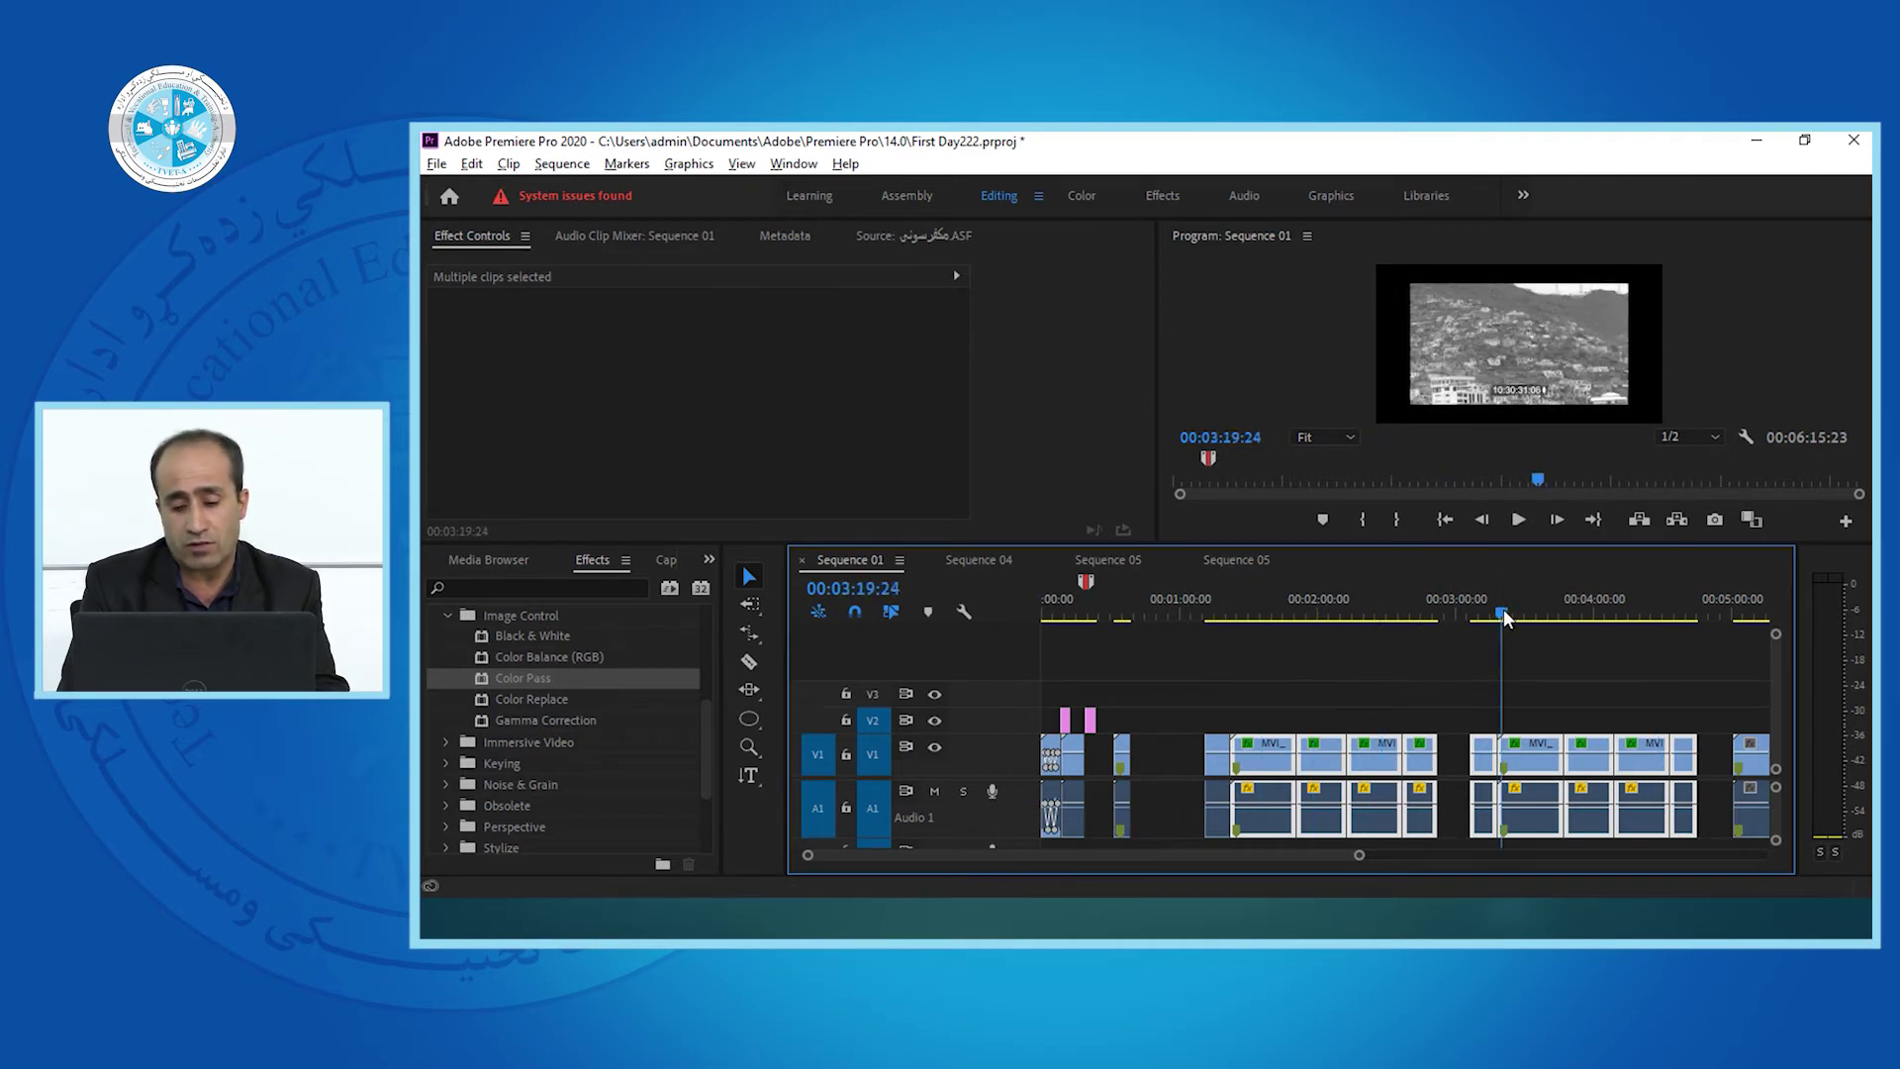
click(1215, 612)
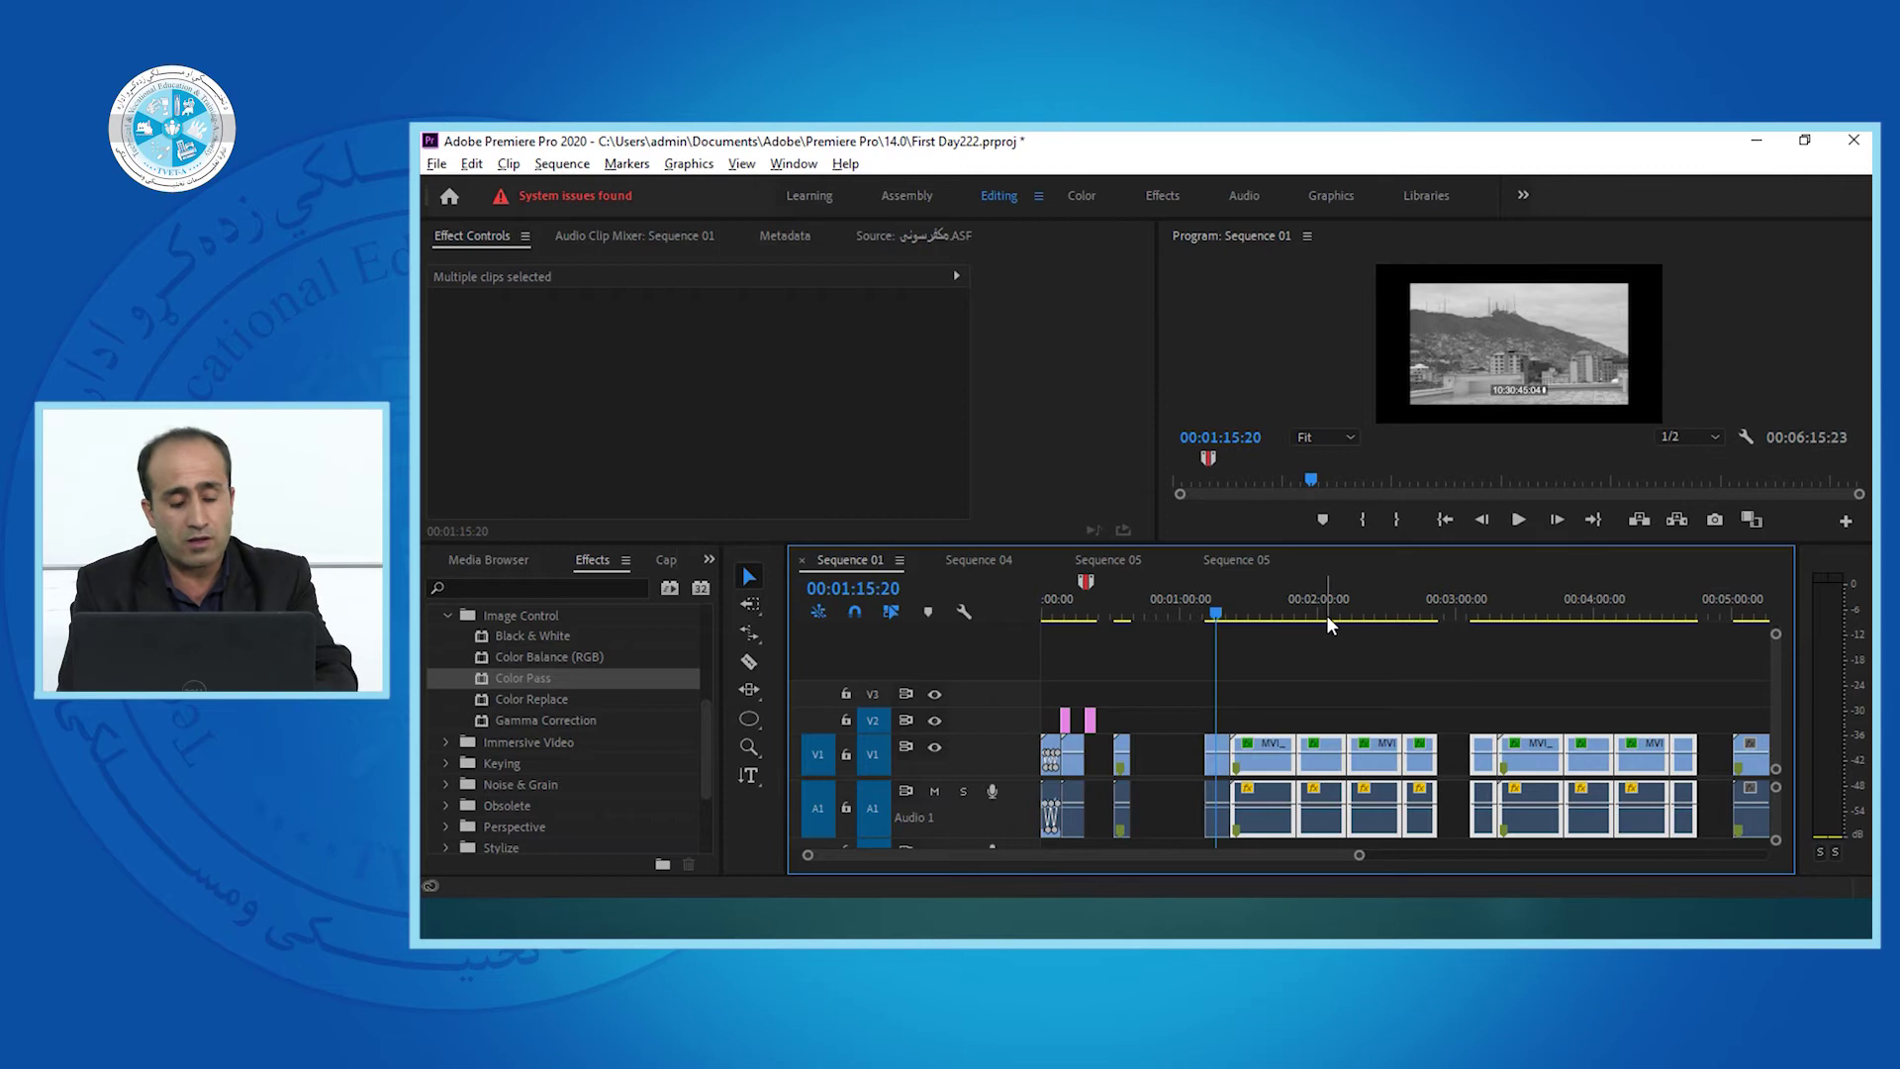
Remove all motion, opacity, time remapping, Timecode, Color Pass and audio attributes from the two selected clip groups and preview the result.
key(alt+Tab)
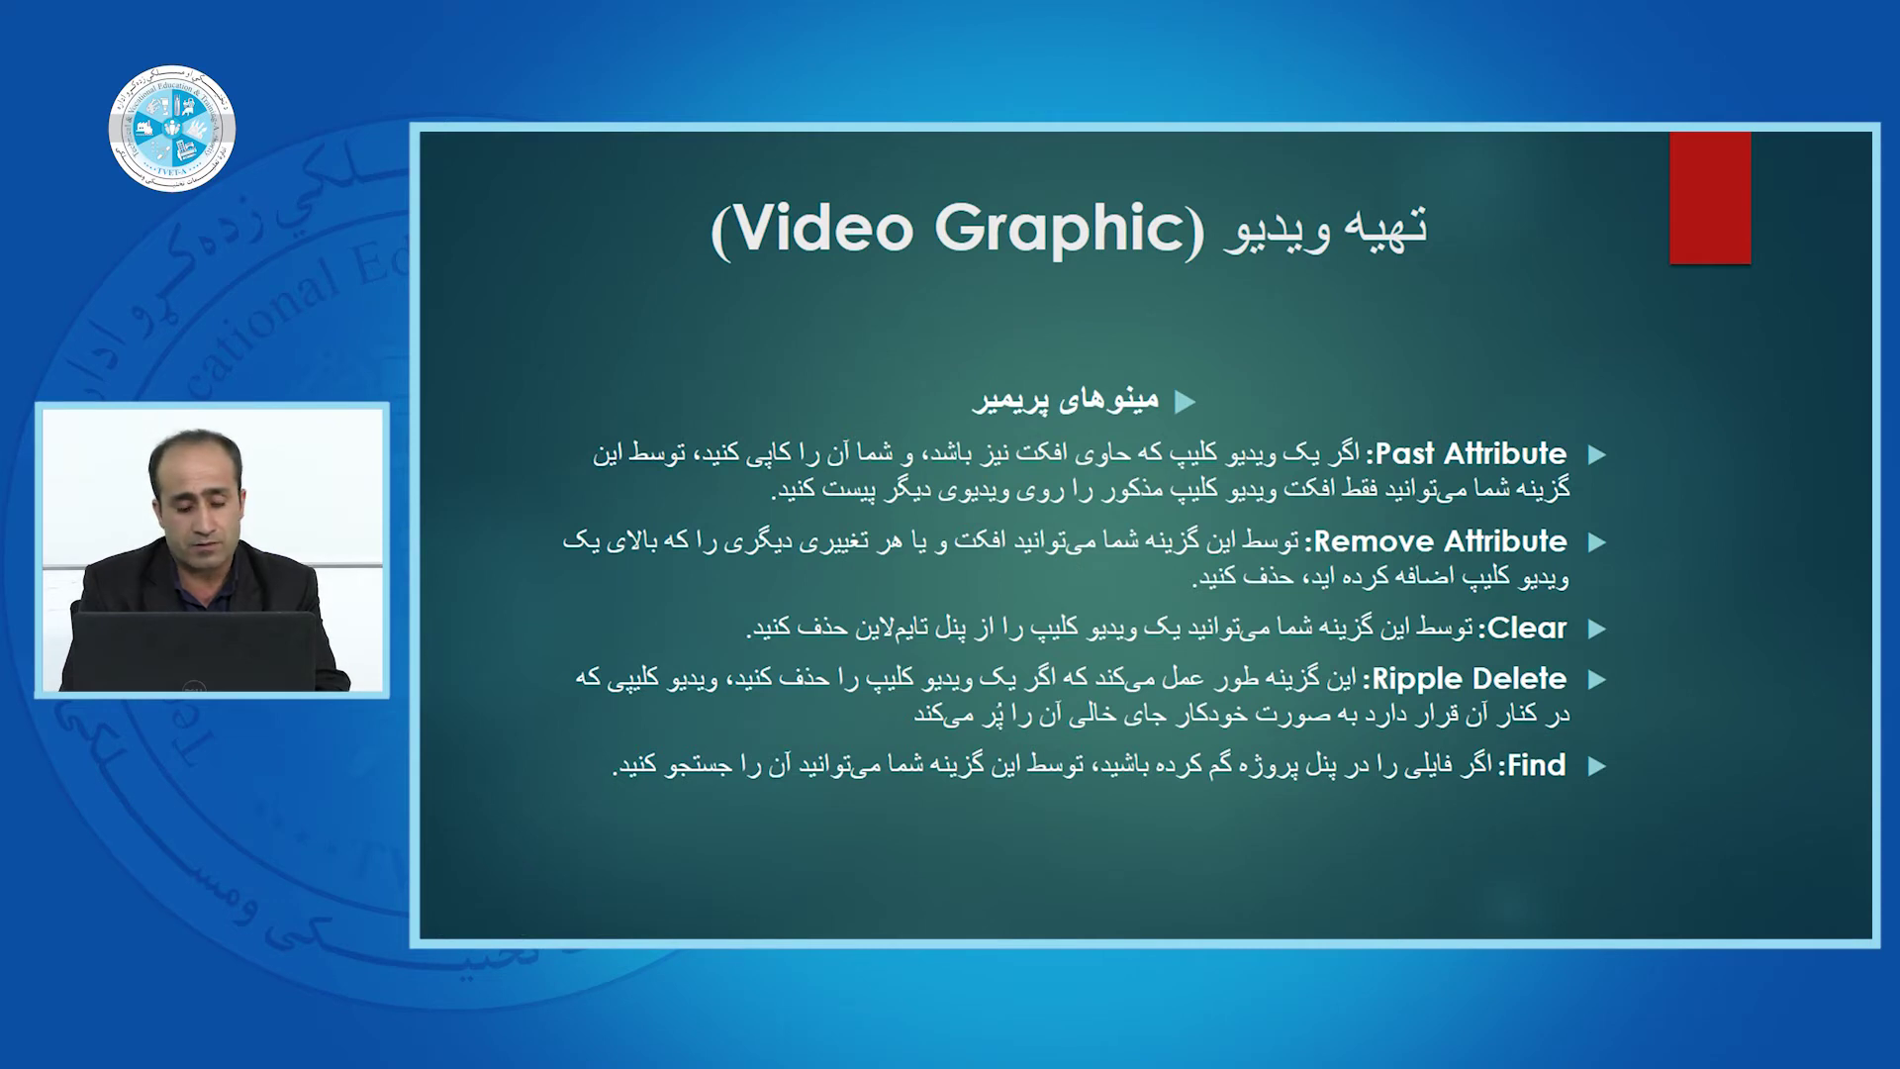
key(alt+Tab)
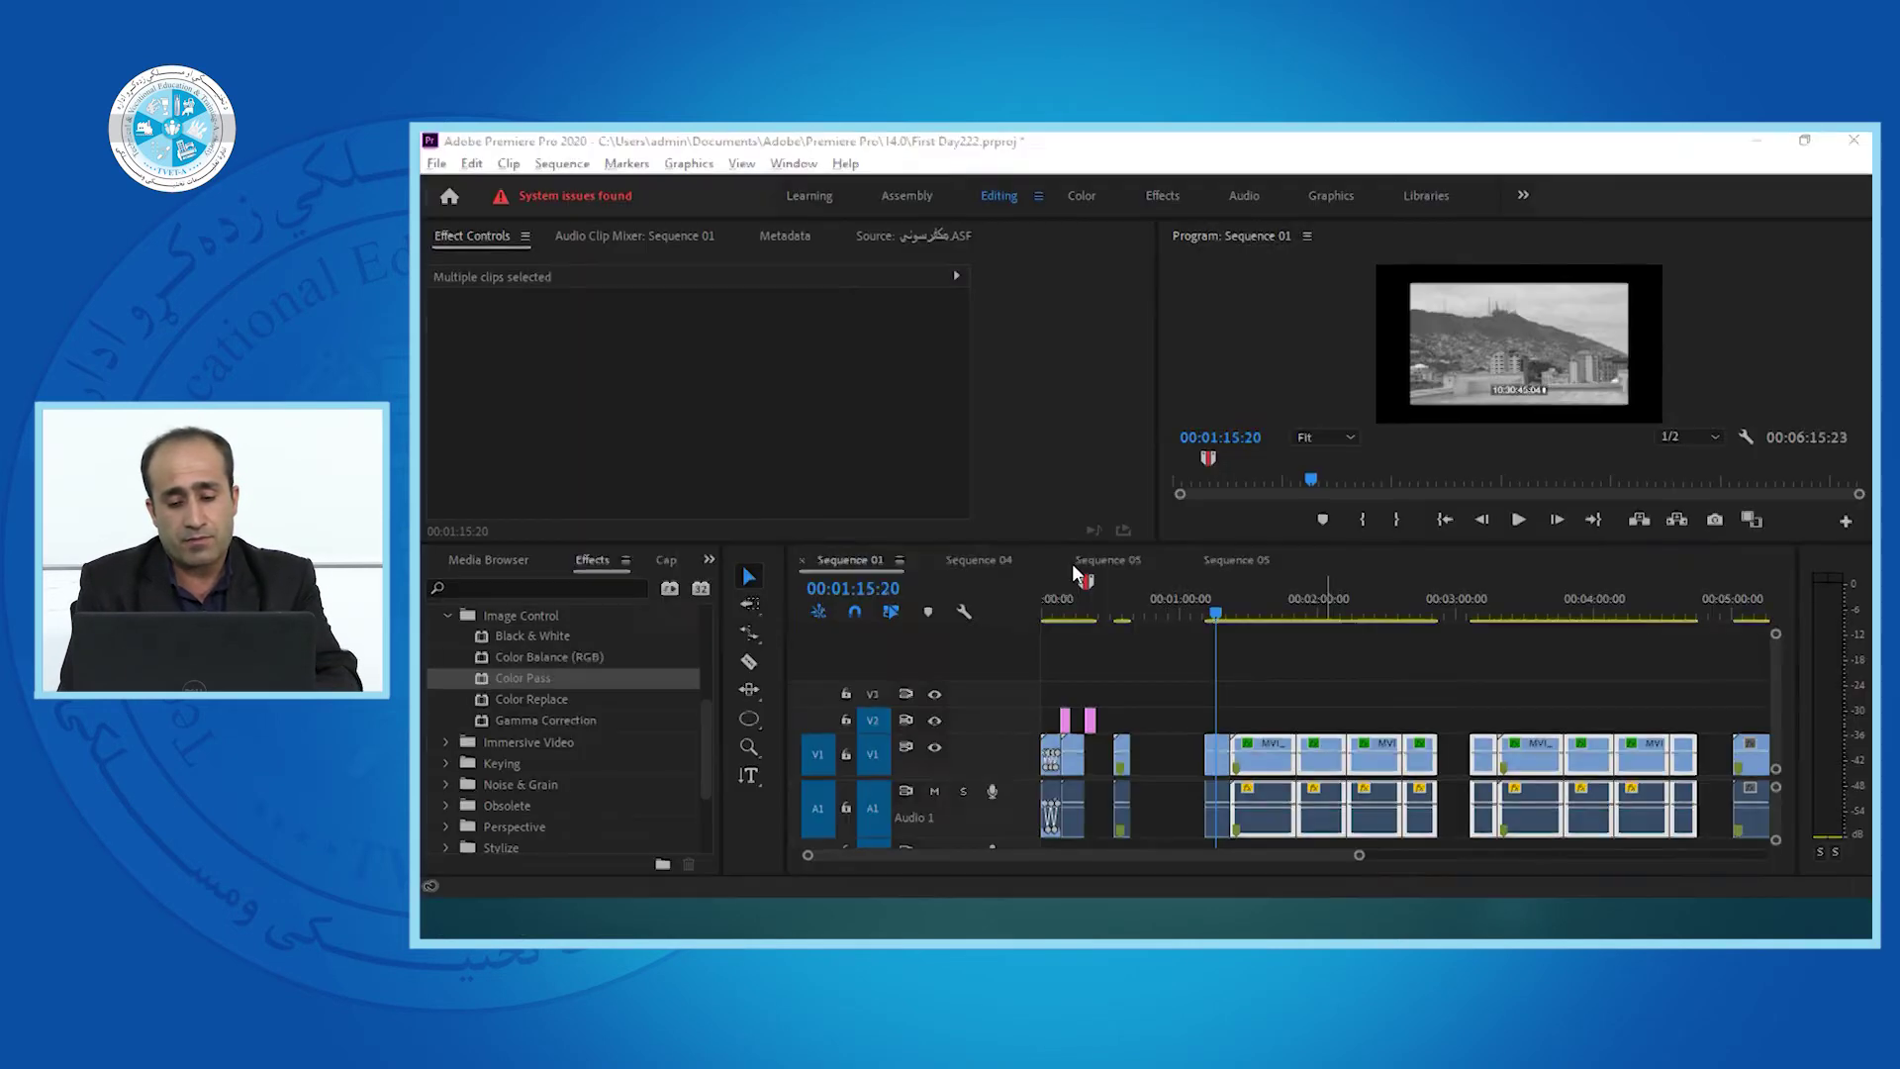
click(1259, 705)
drag(1260, 705, 1712, 821)
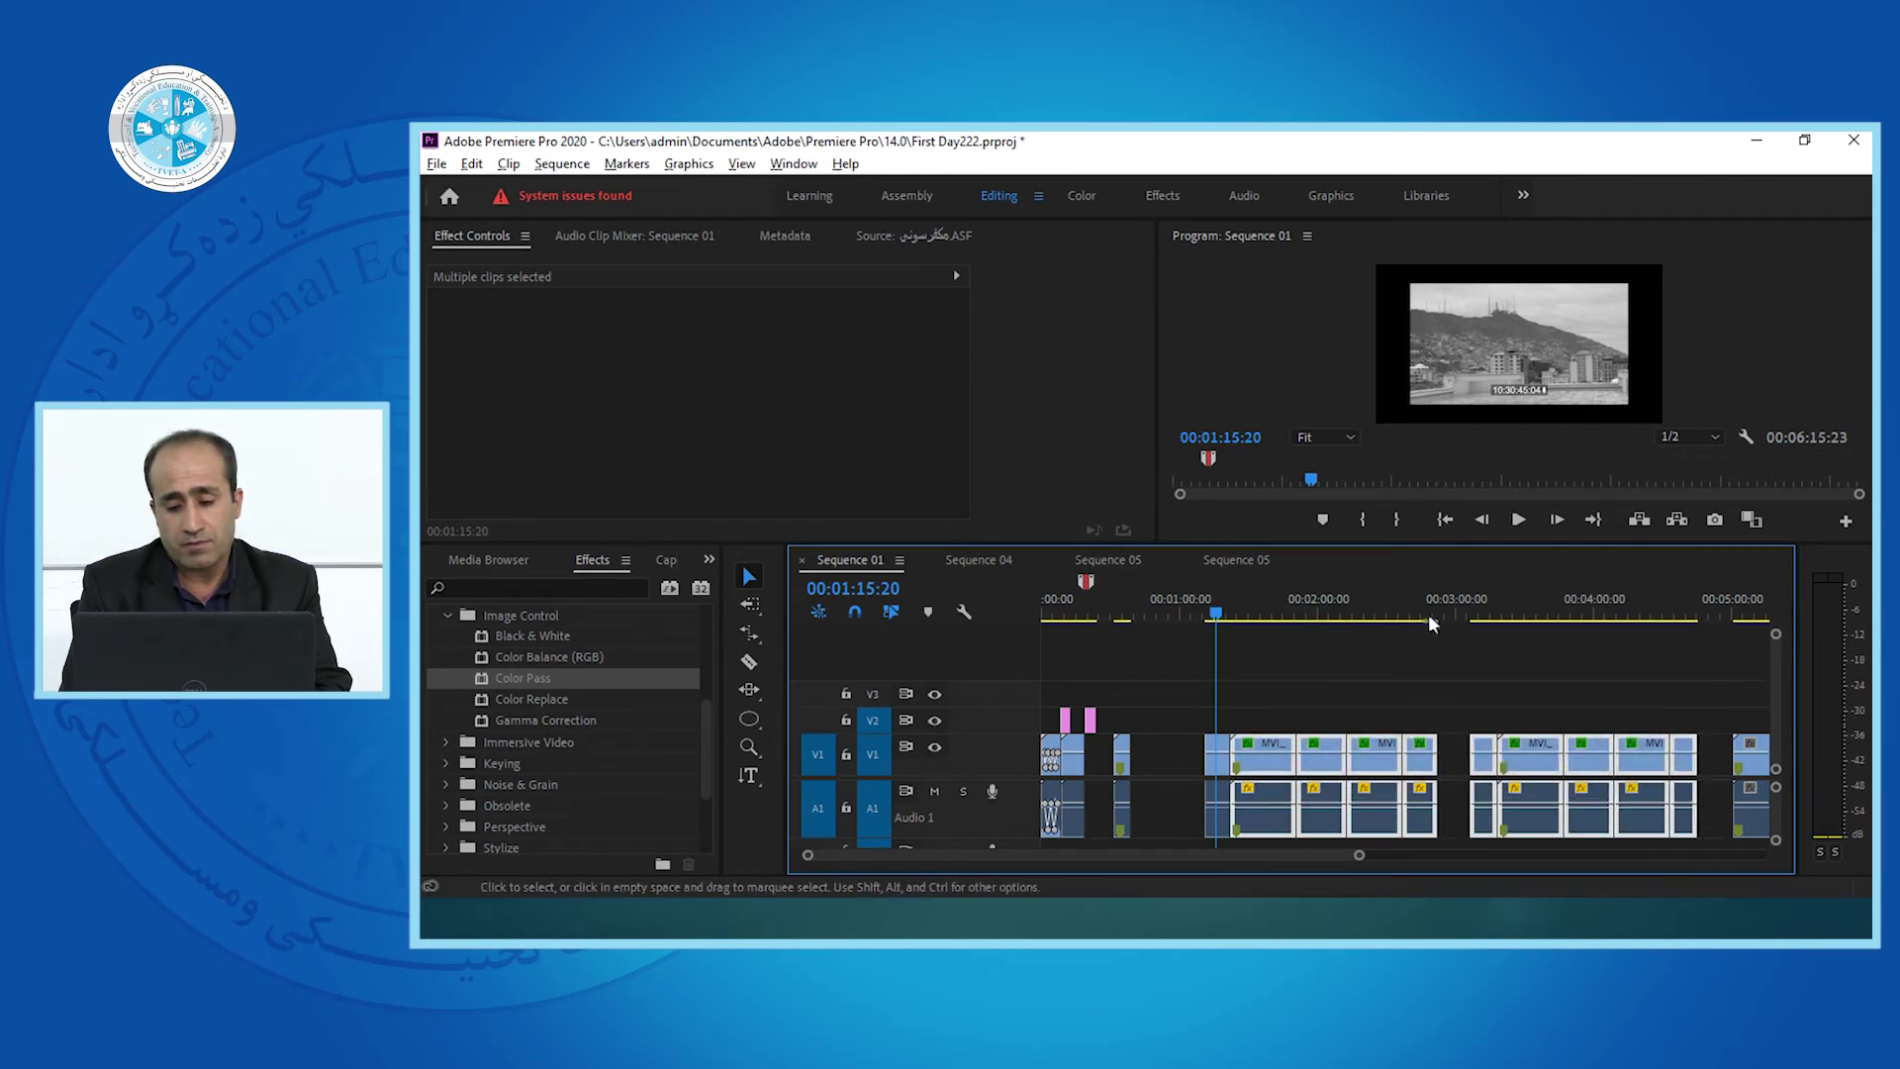
click(1362, 605)
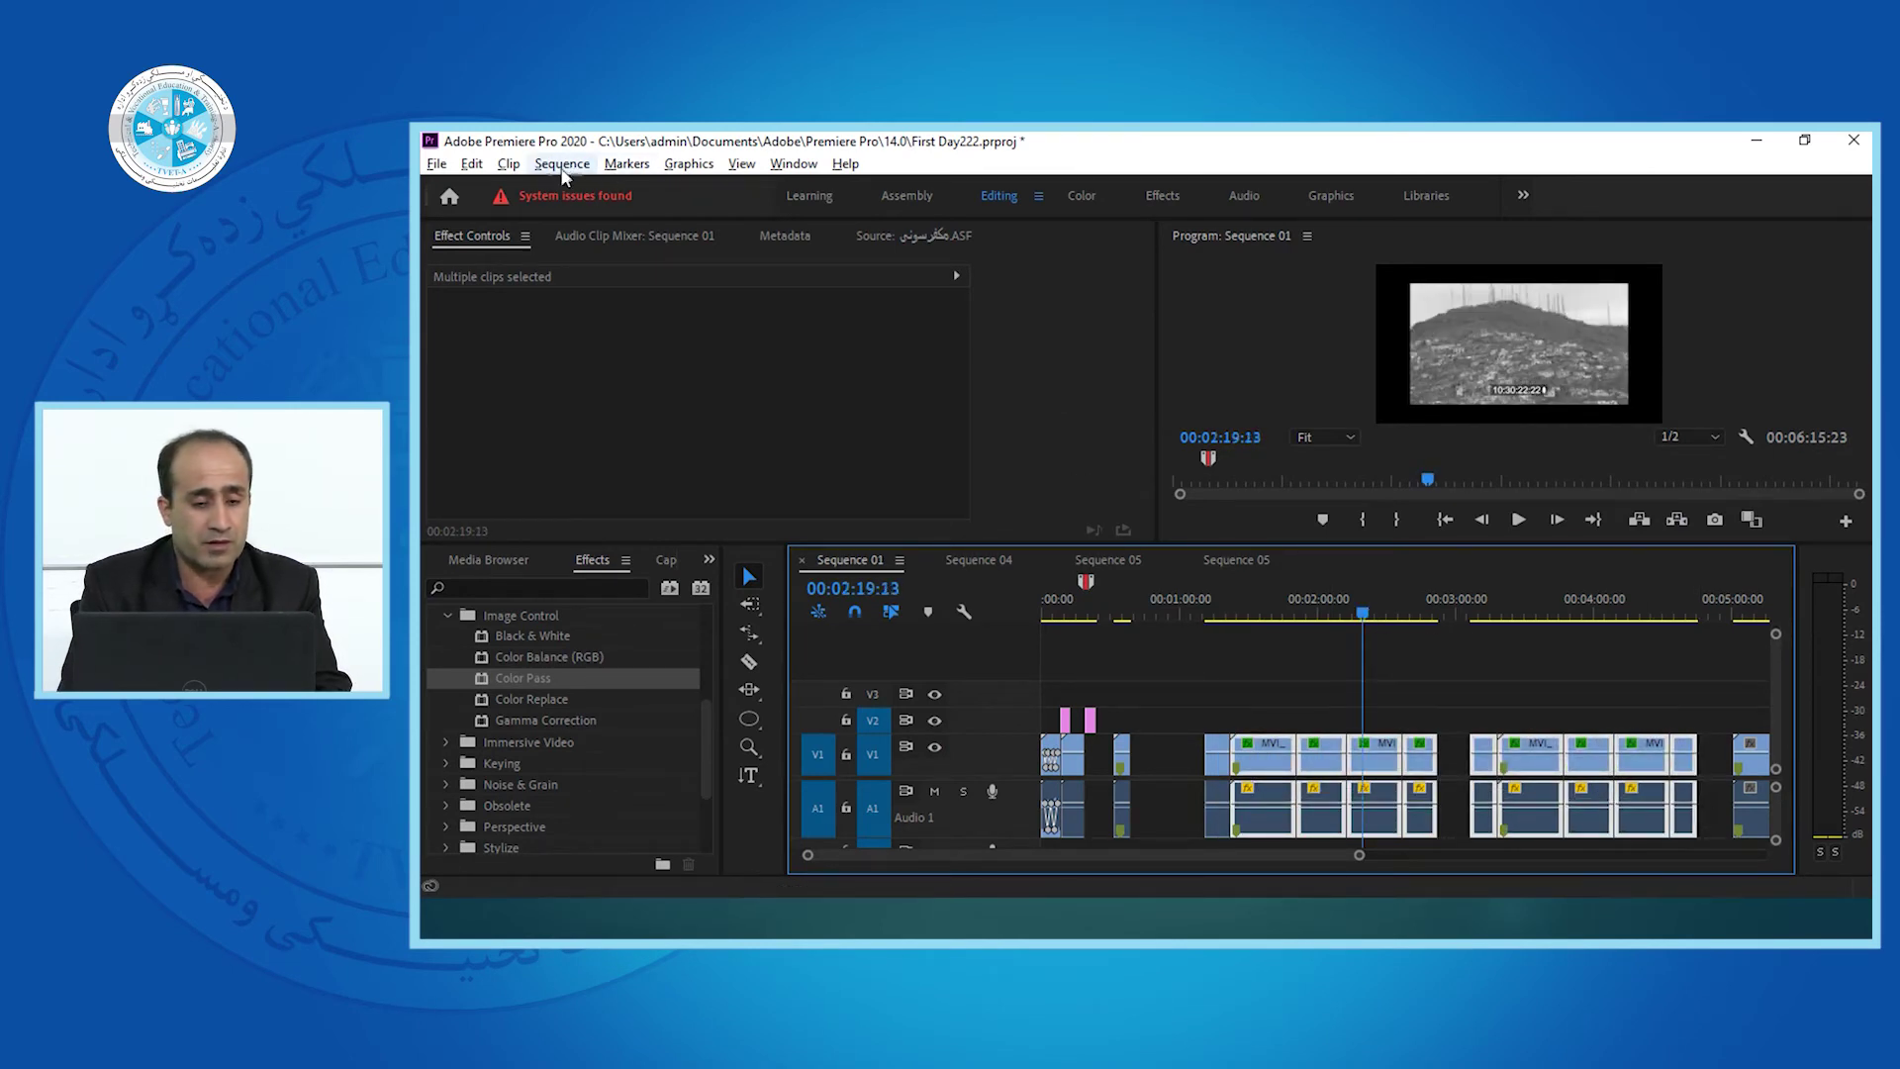
click(472, 164)
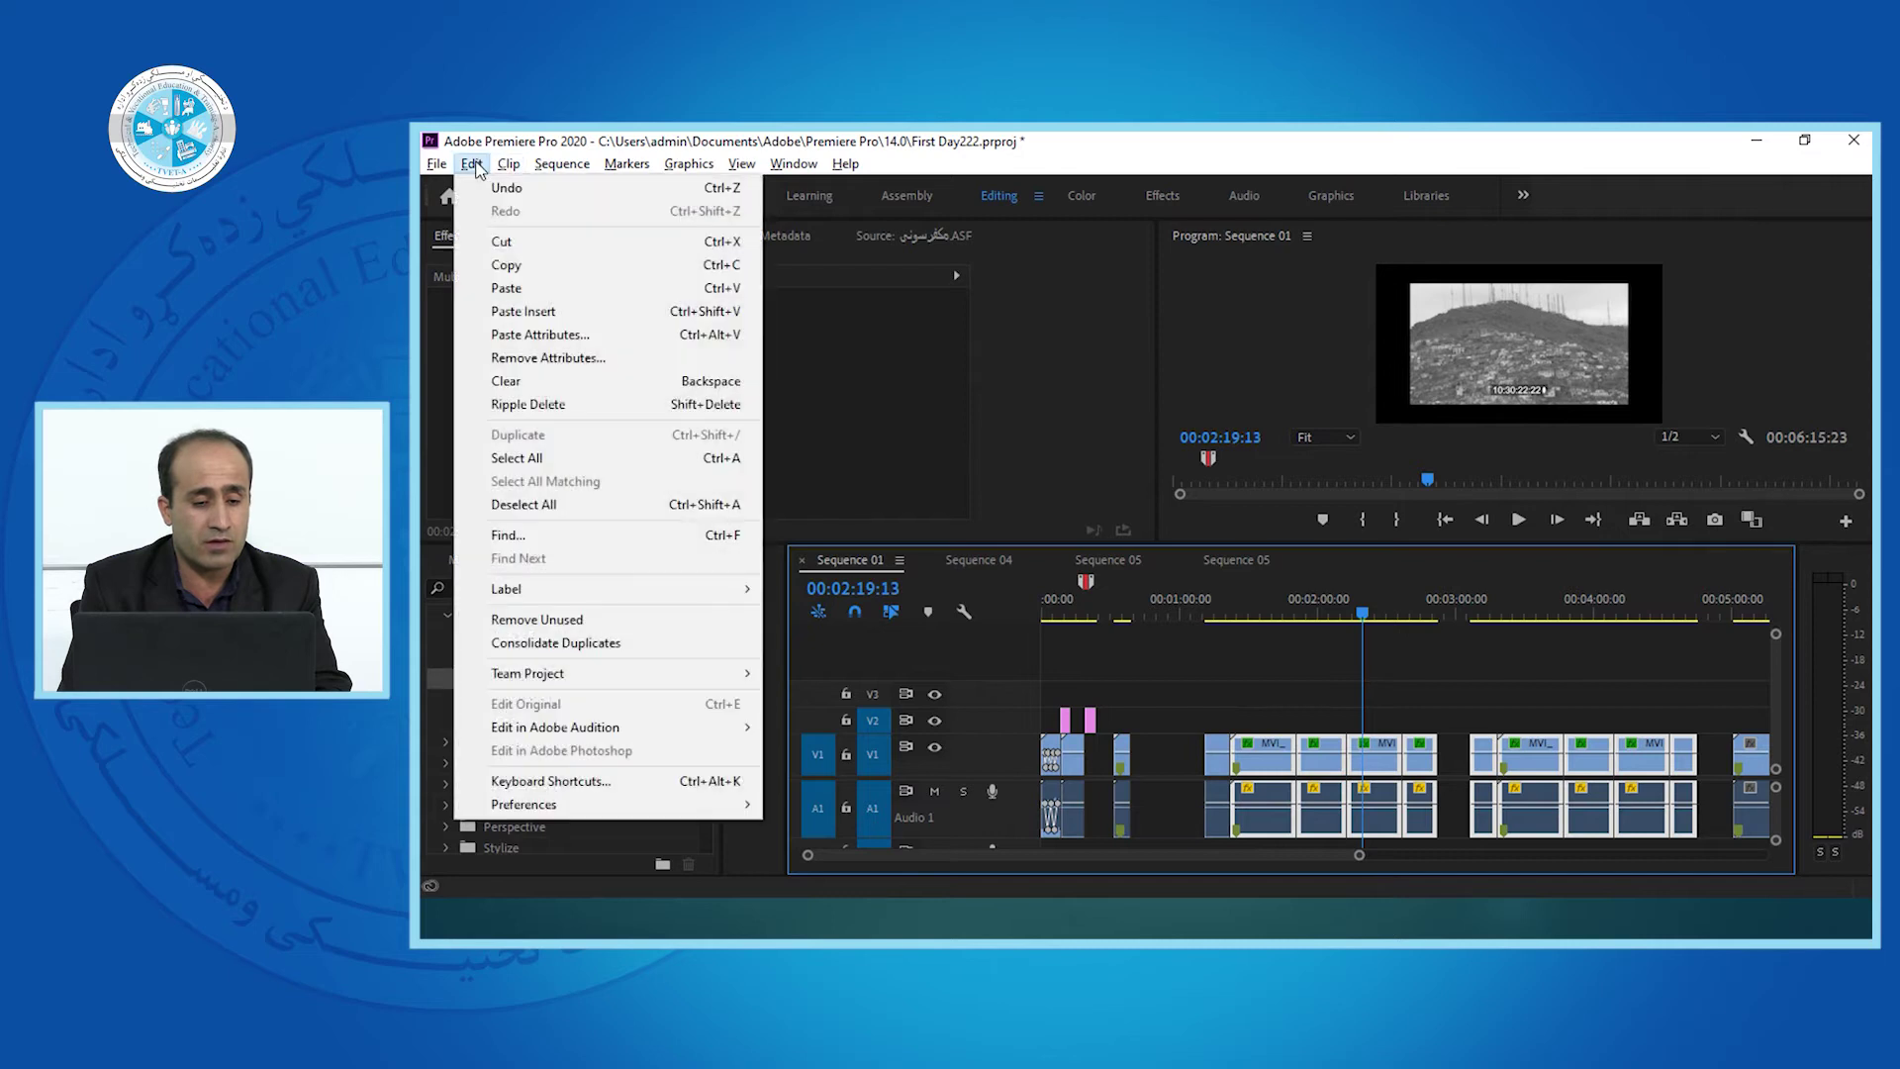
click(597, 357)
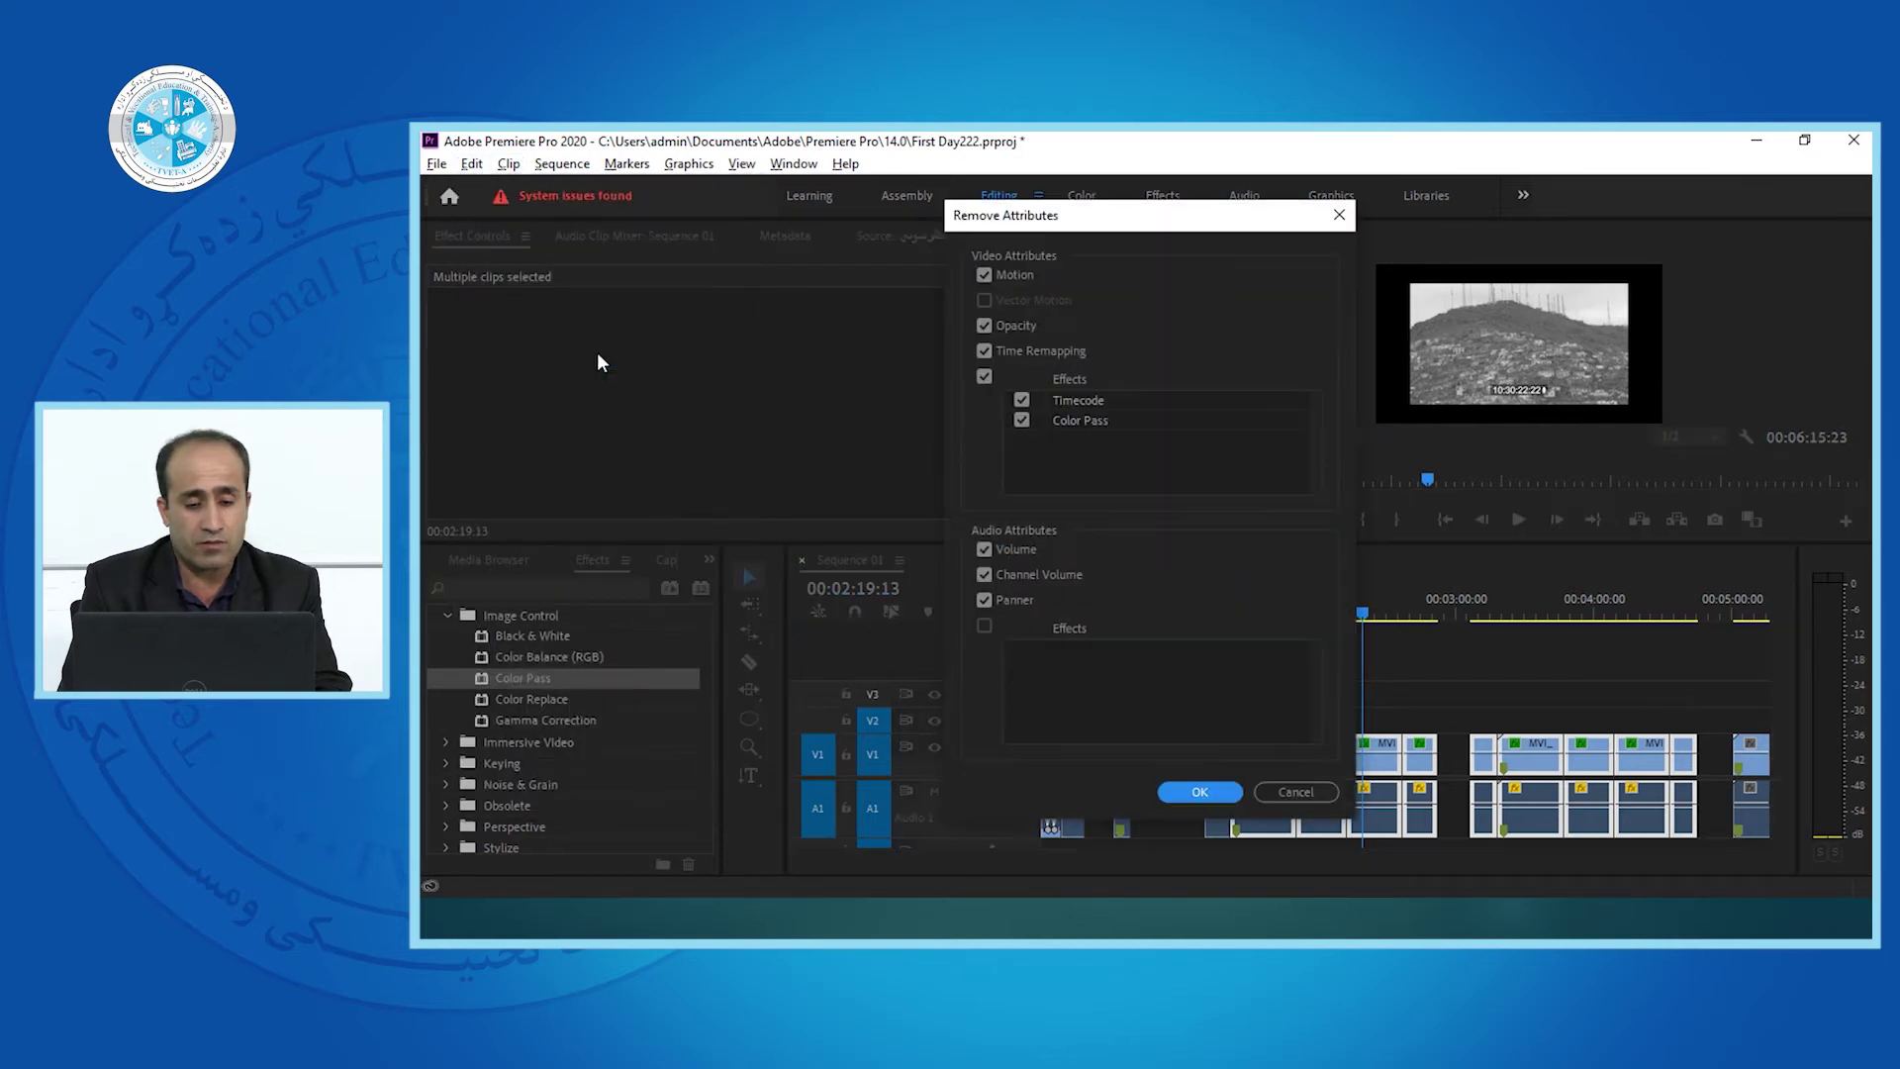
click(984, 275)
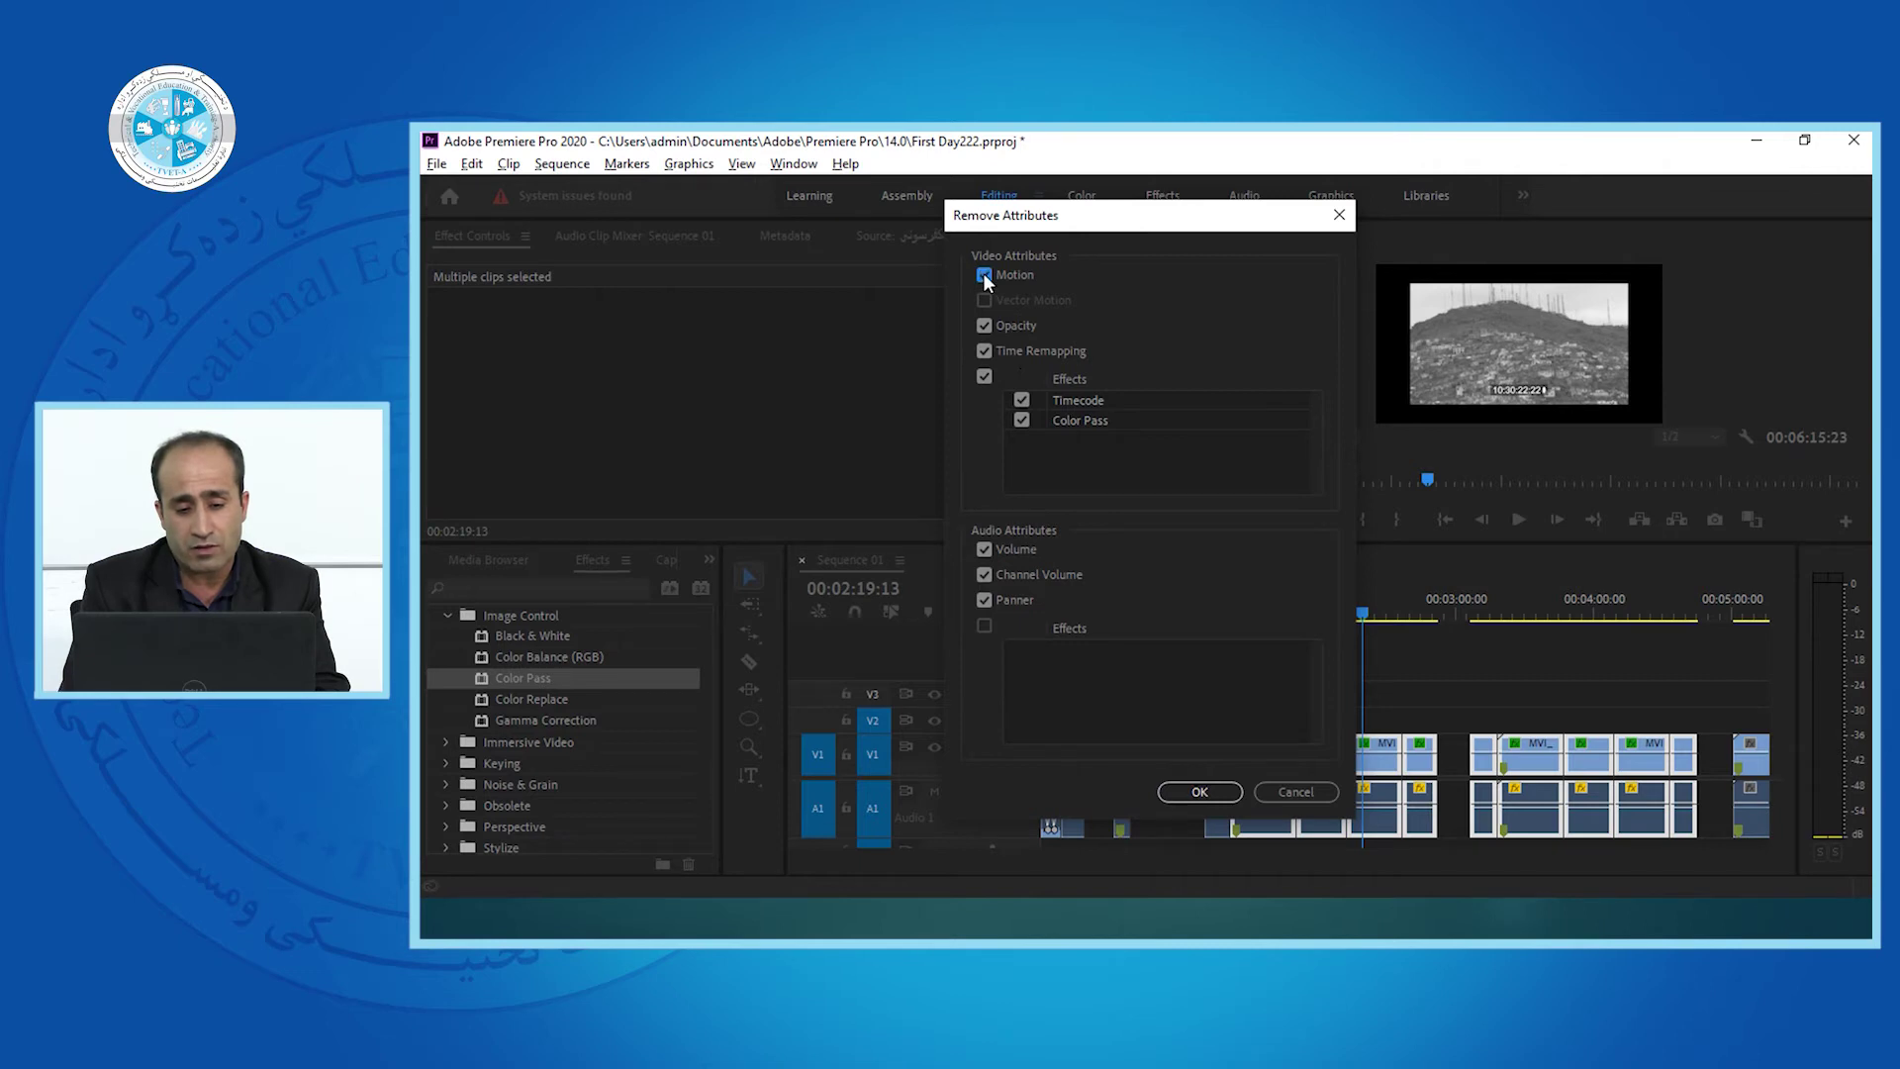
click(1202, 792)
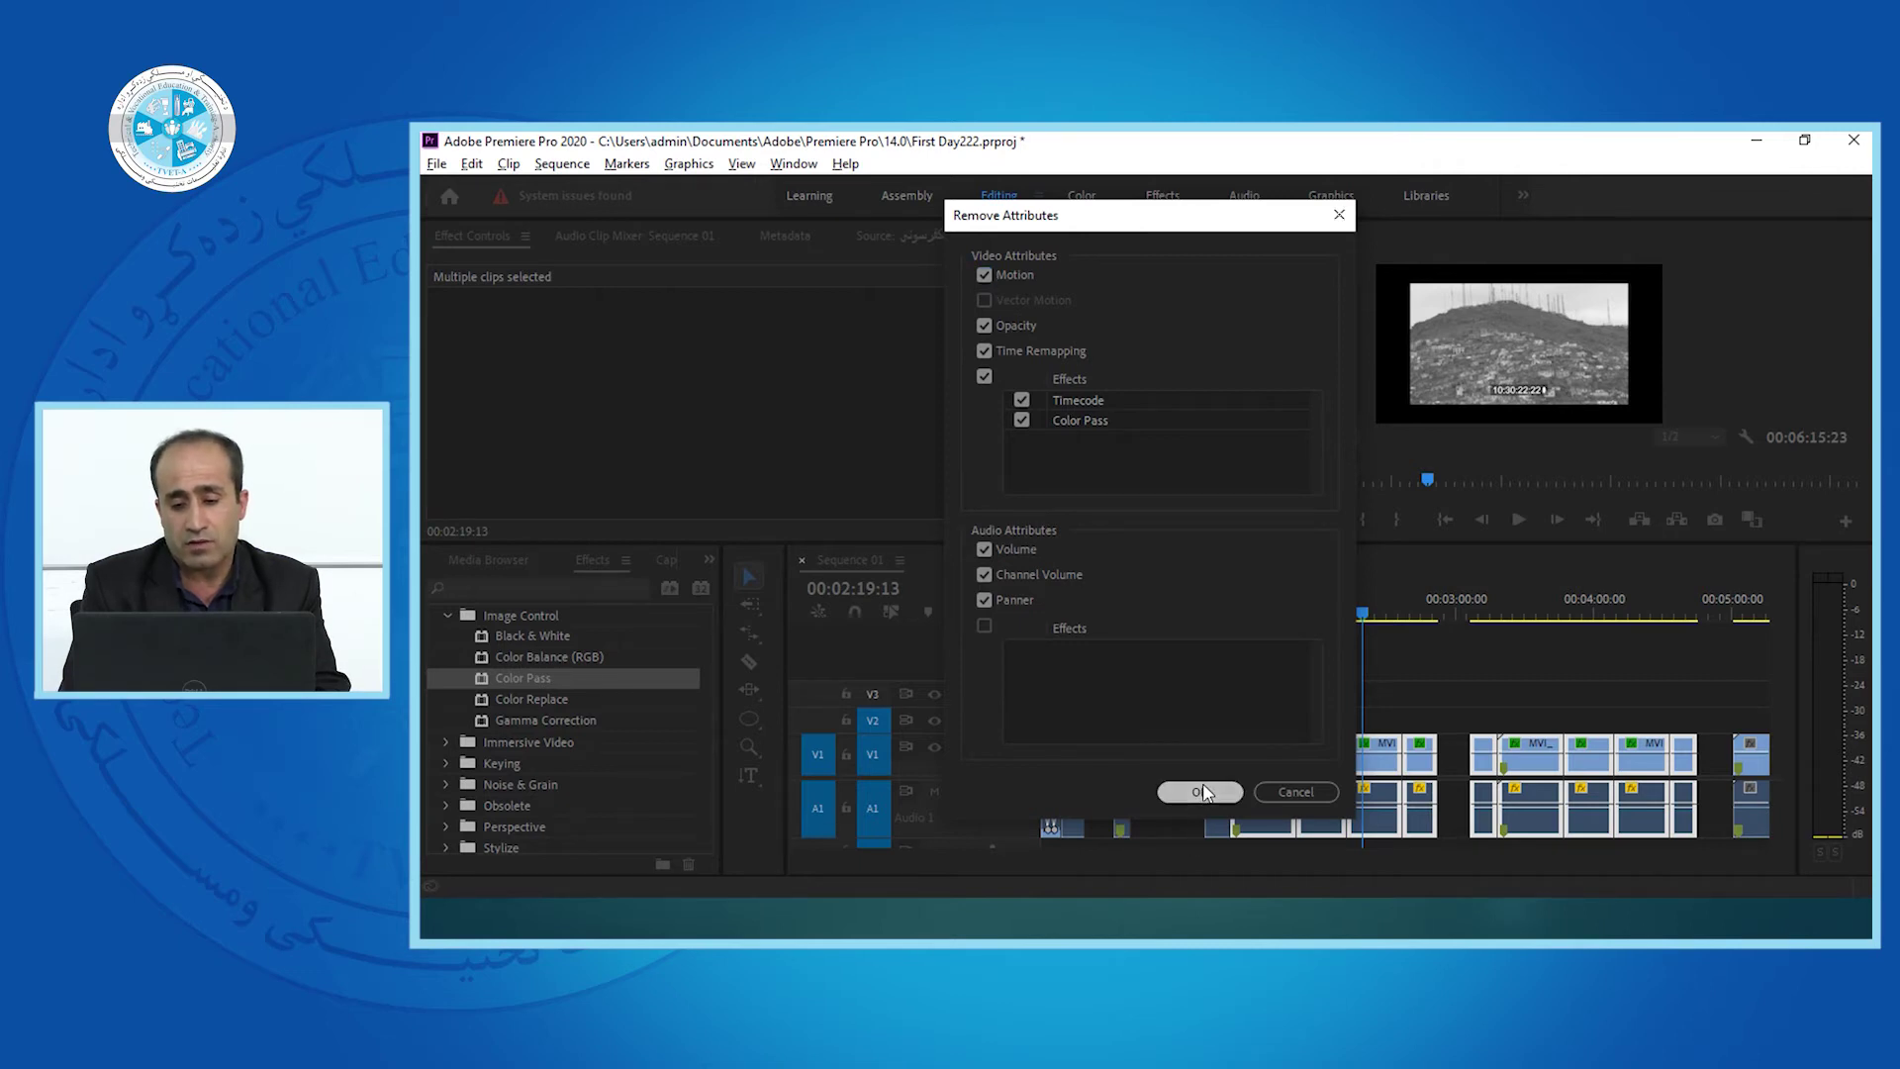
mouse_move(1359, 598)
mouse_down()
mouse_move(1452, 614)
mouse_move(1332, 619)
mouse_up()
click(1292, 651)
Clear the two adjacent clips that meet at 00:01:51:03 from the timeline and scrub through the space they occupied.
drag(1269, 720, 1343, 803)
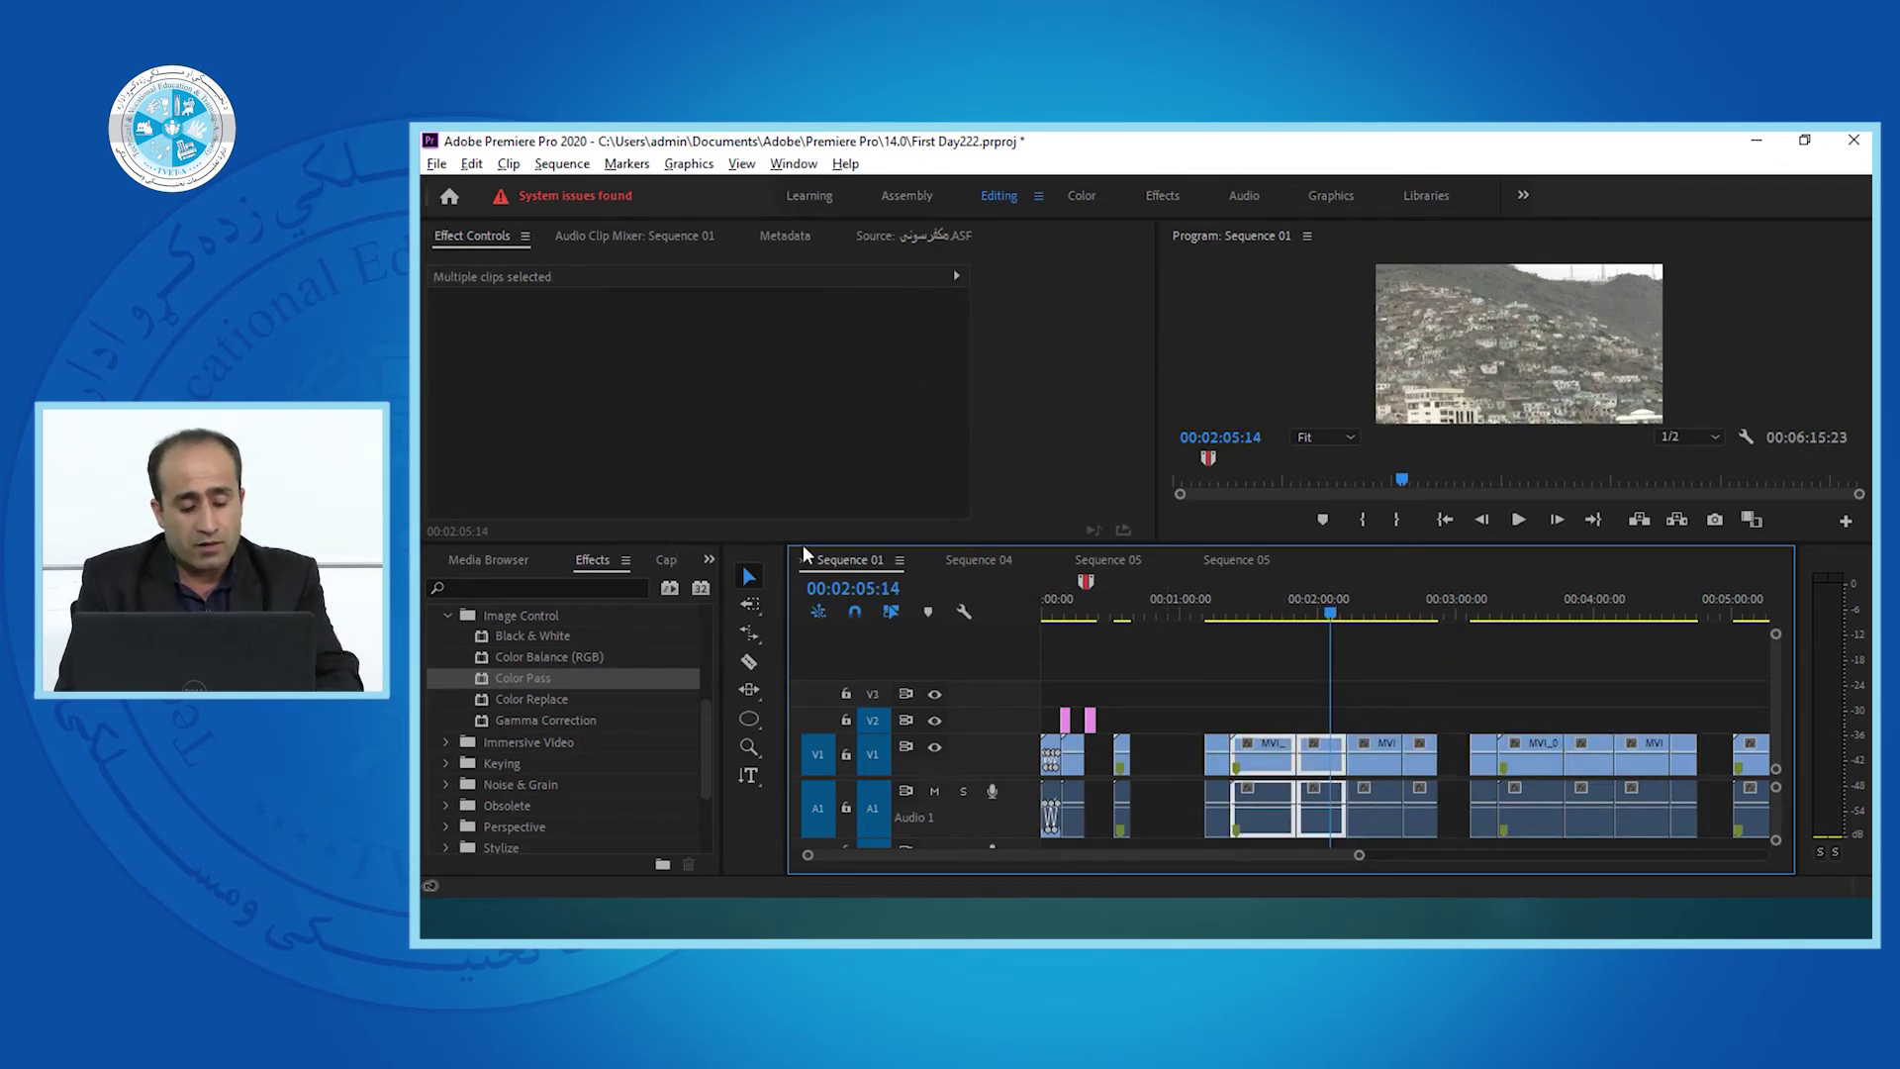
key(alt+Tab)
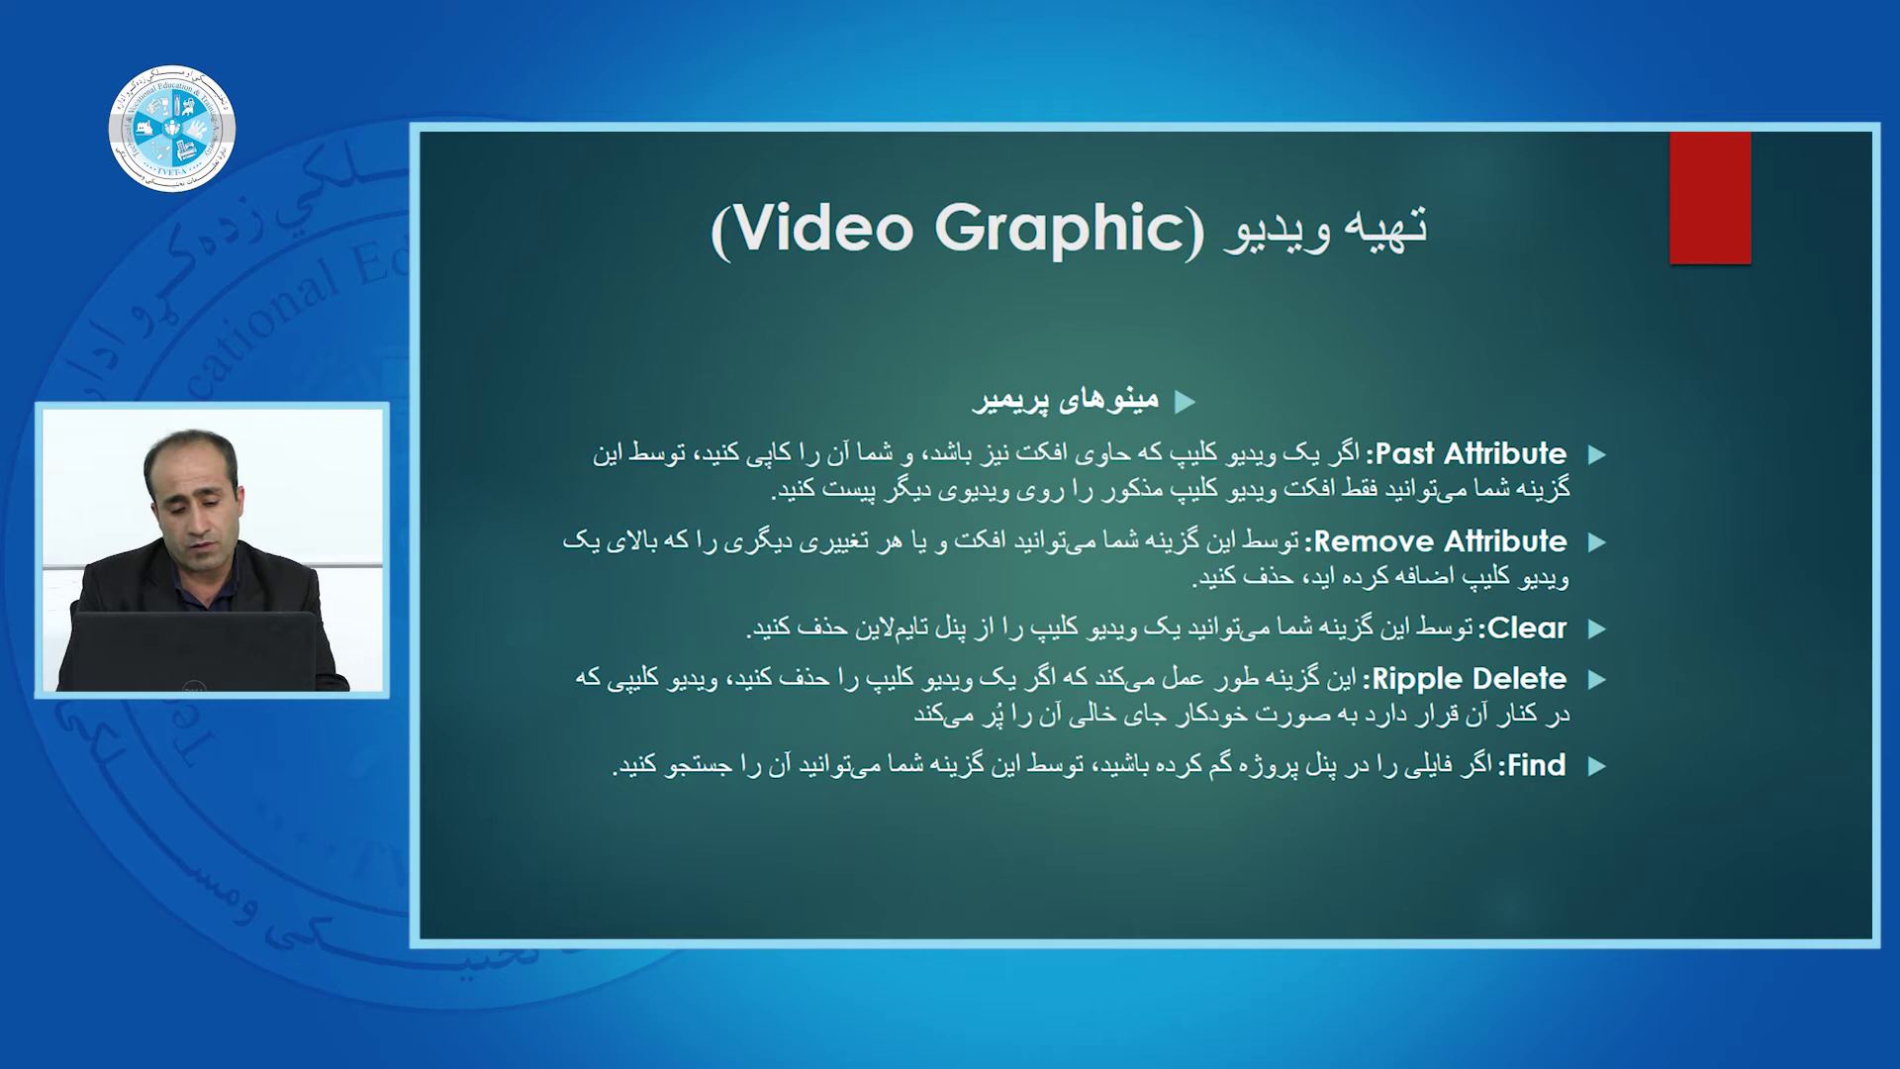
key(alt+Tab)
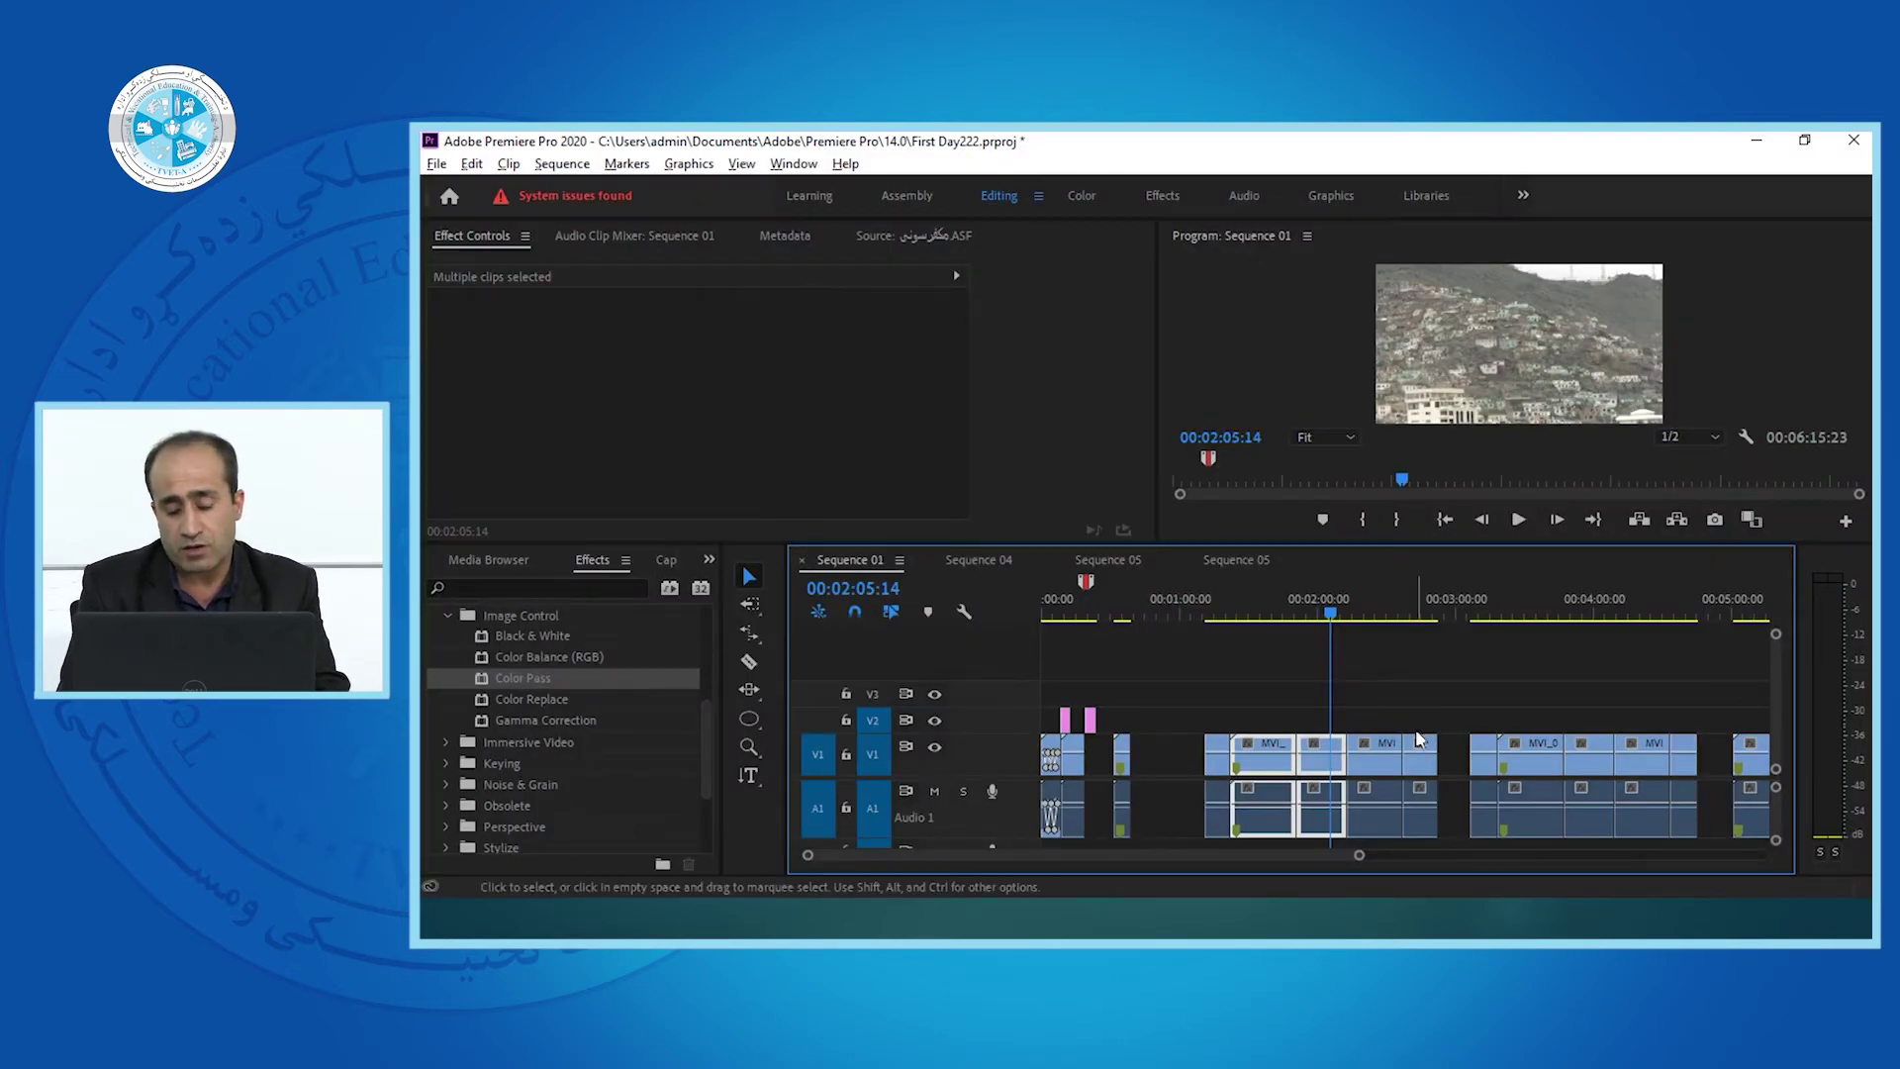
click(1260, 599)
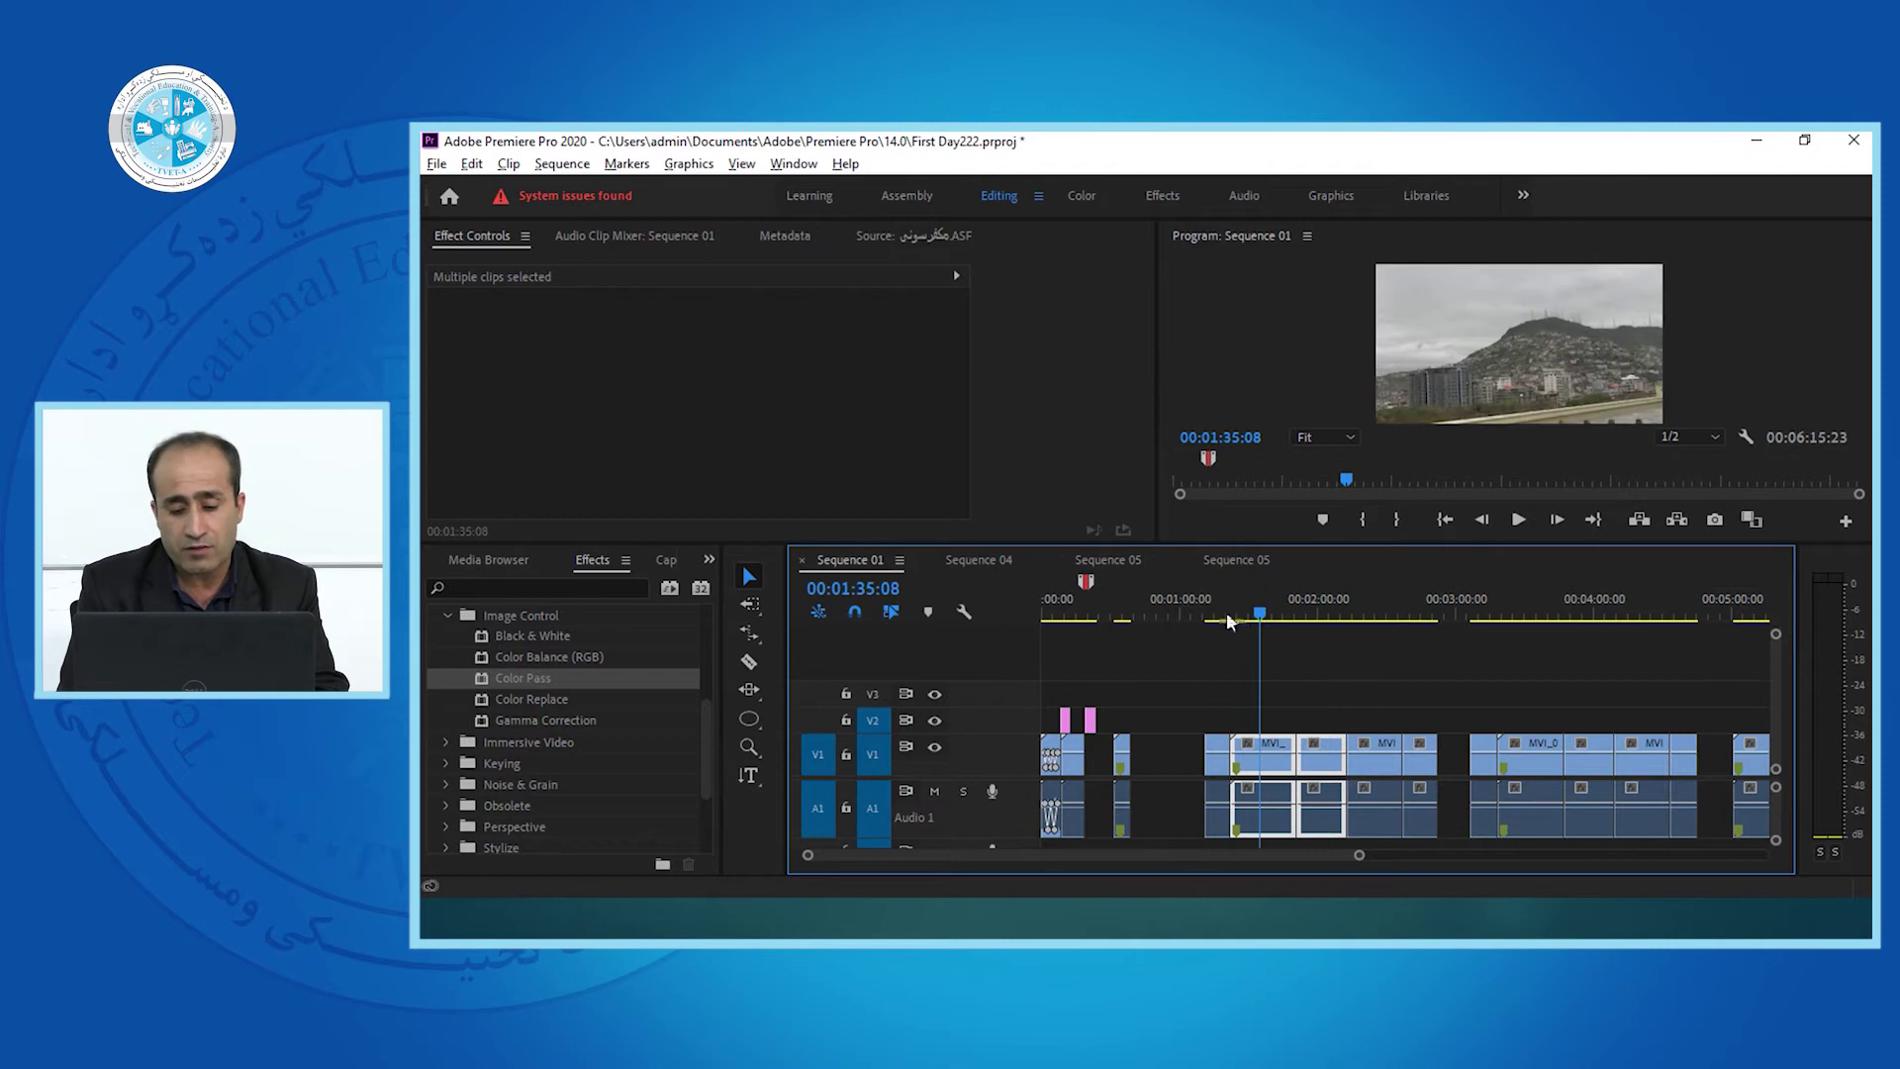
drag(1263, 593, 1300, 637)
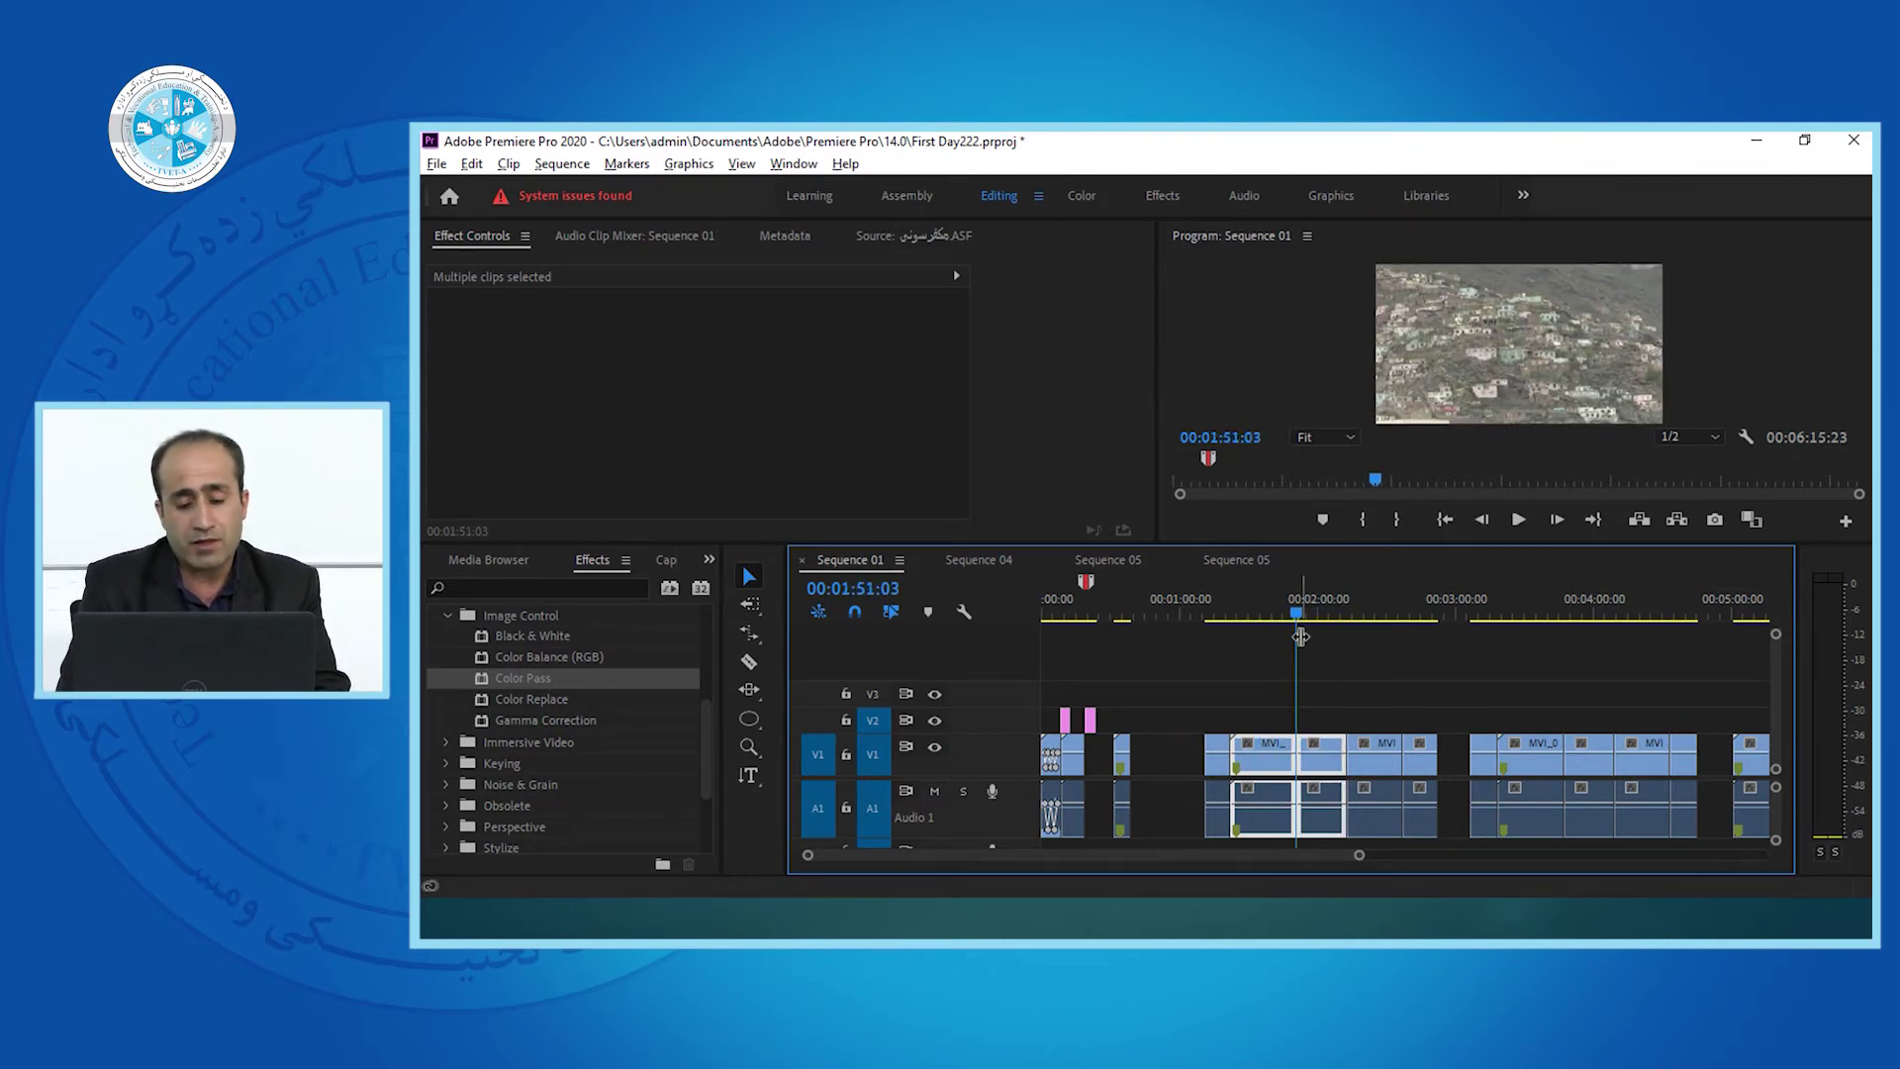
click(471, 163)
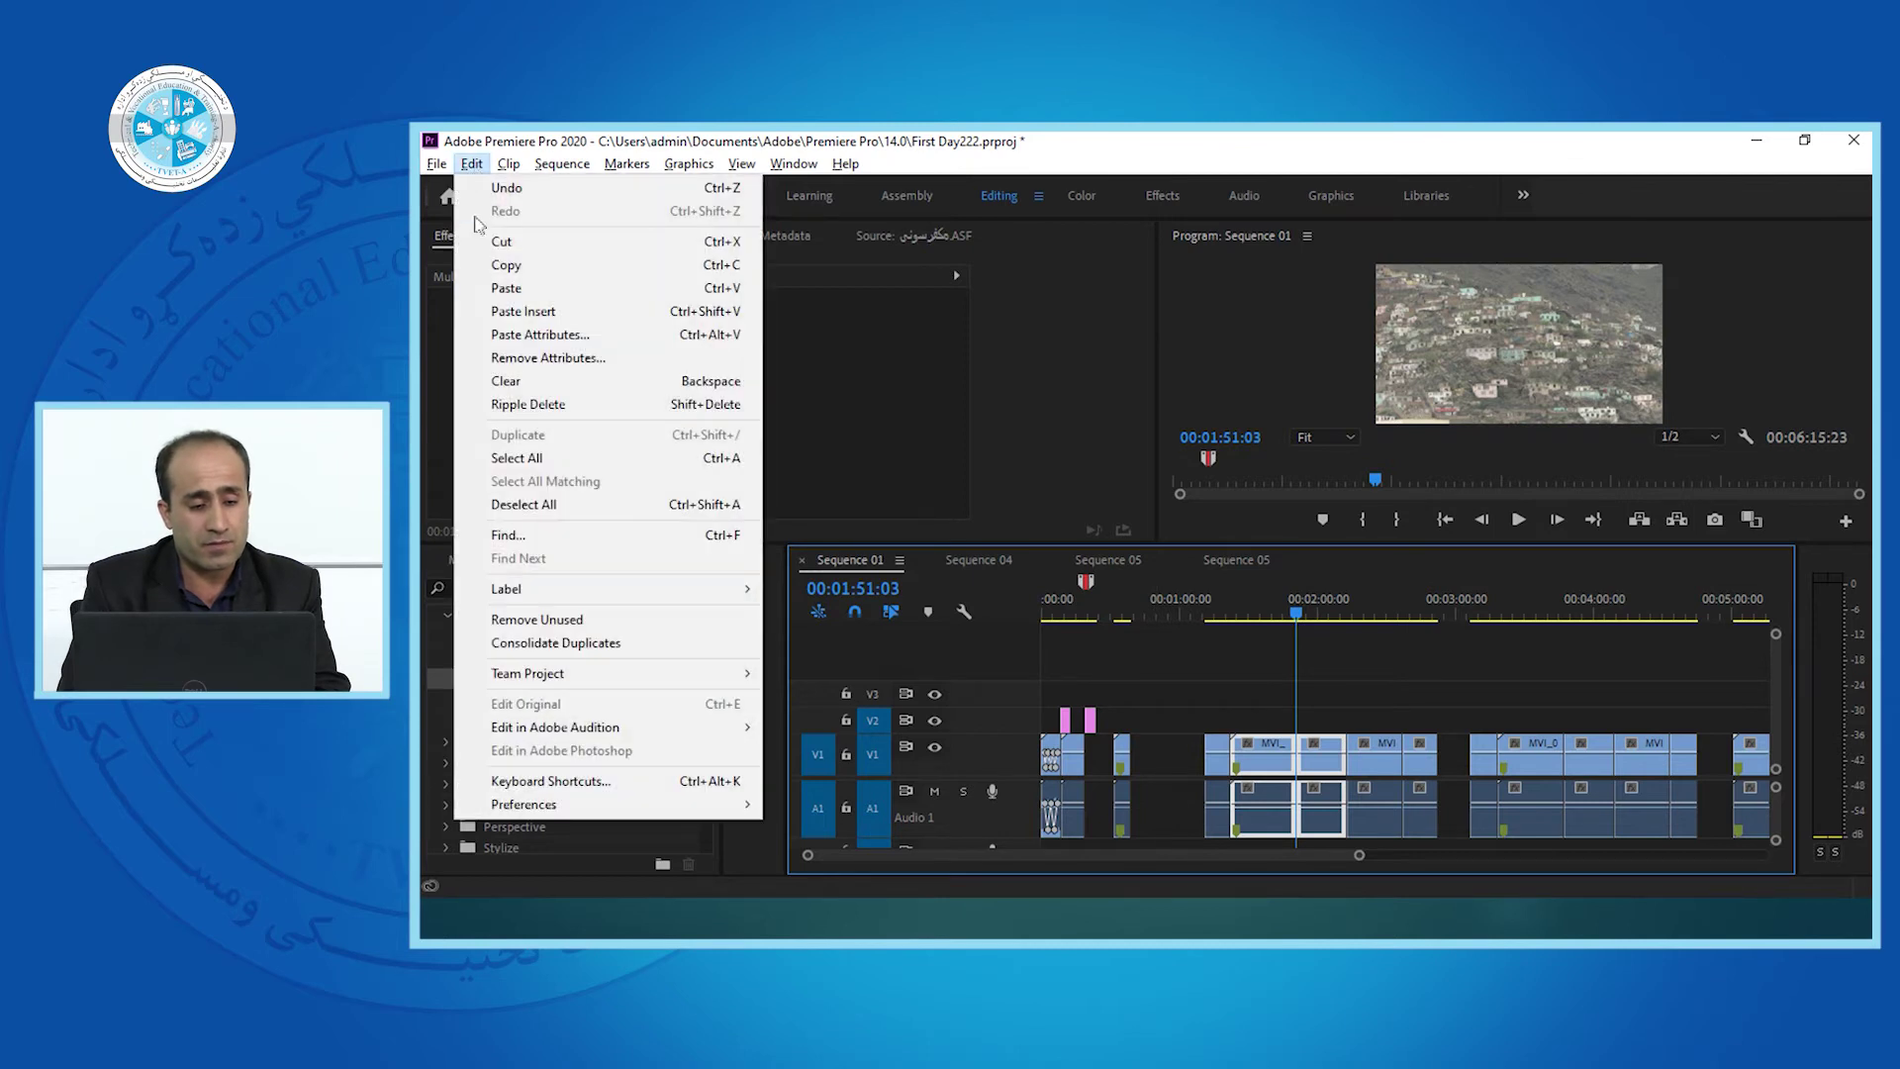
click(516, 382)
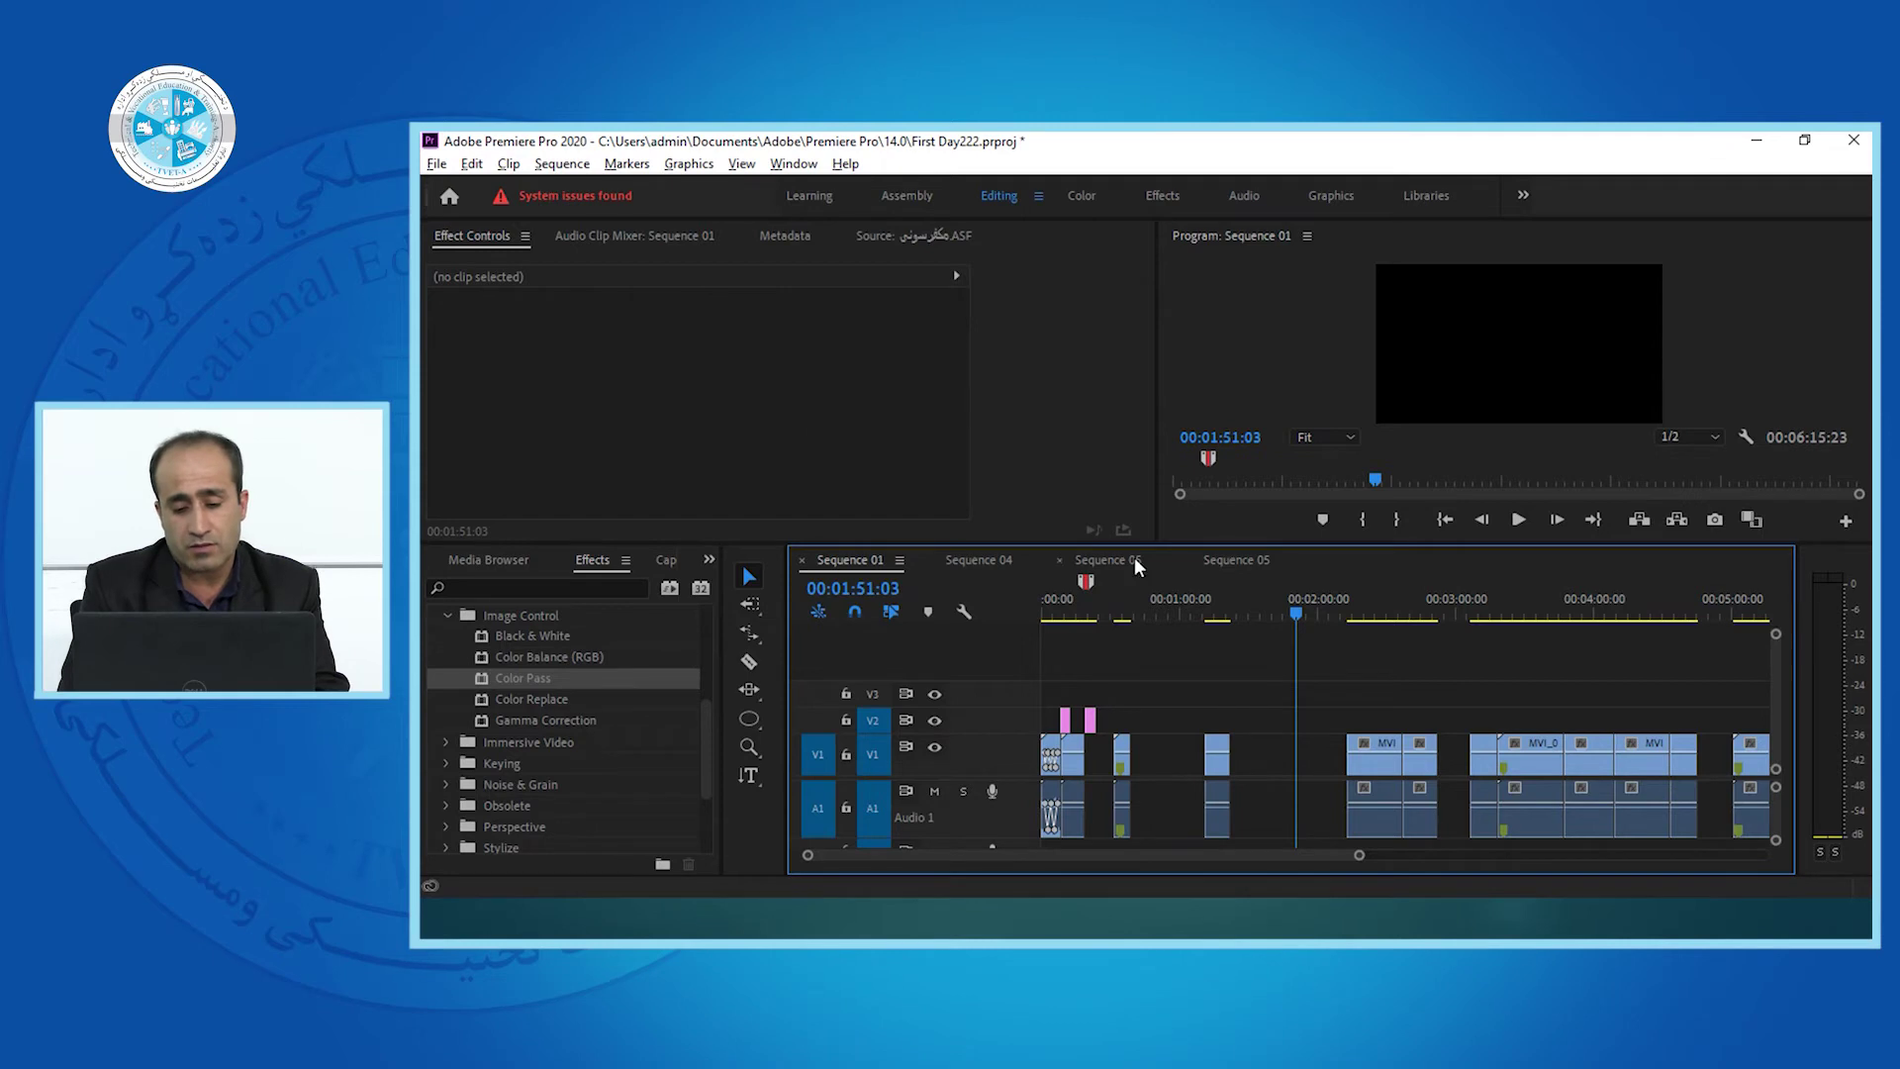
drag(1231, 615, 1290, 623)
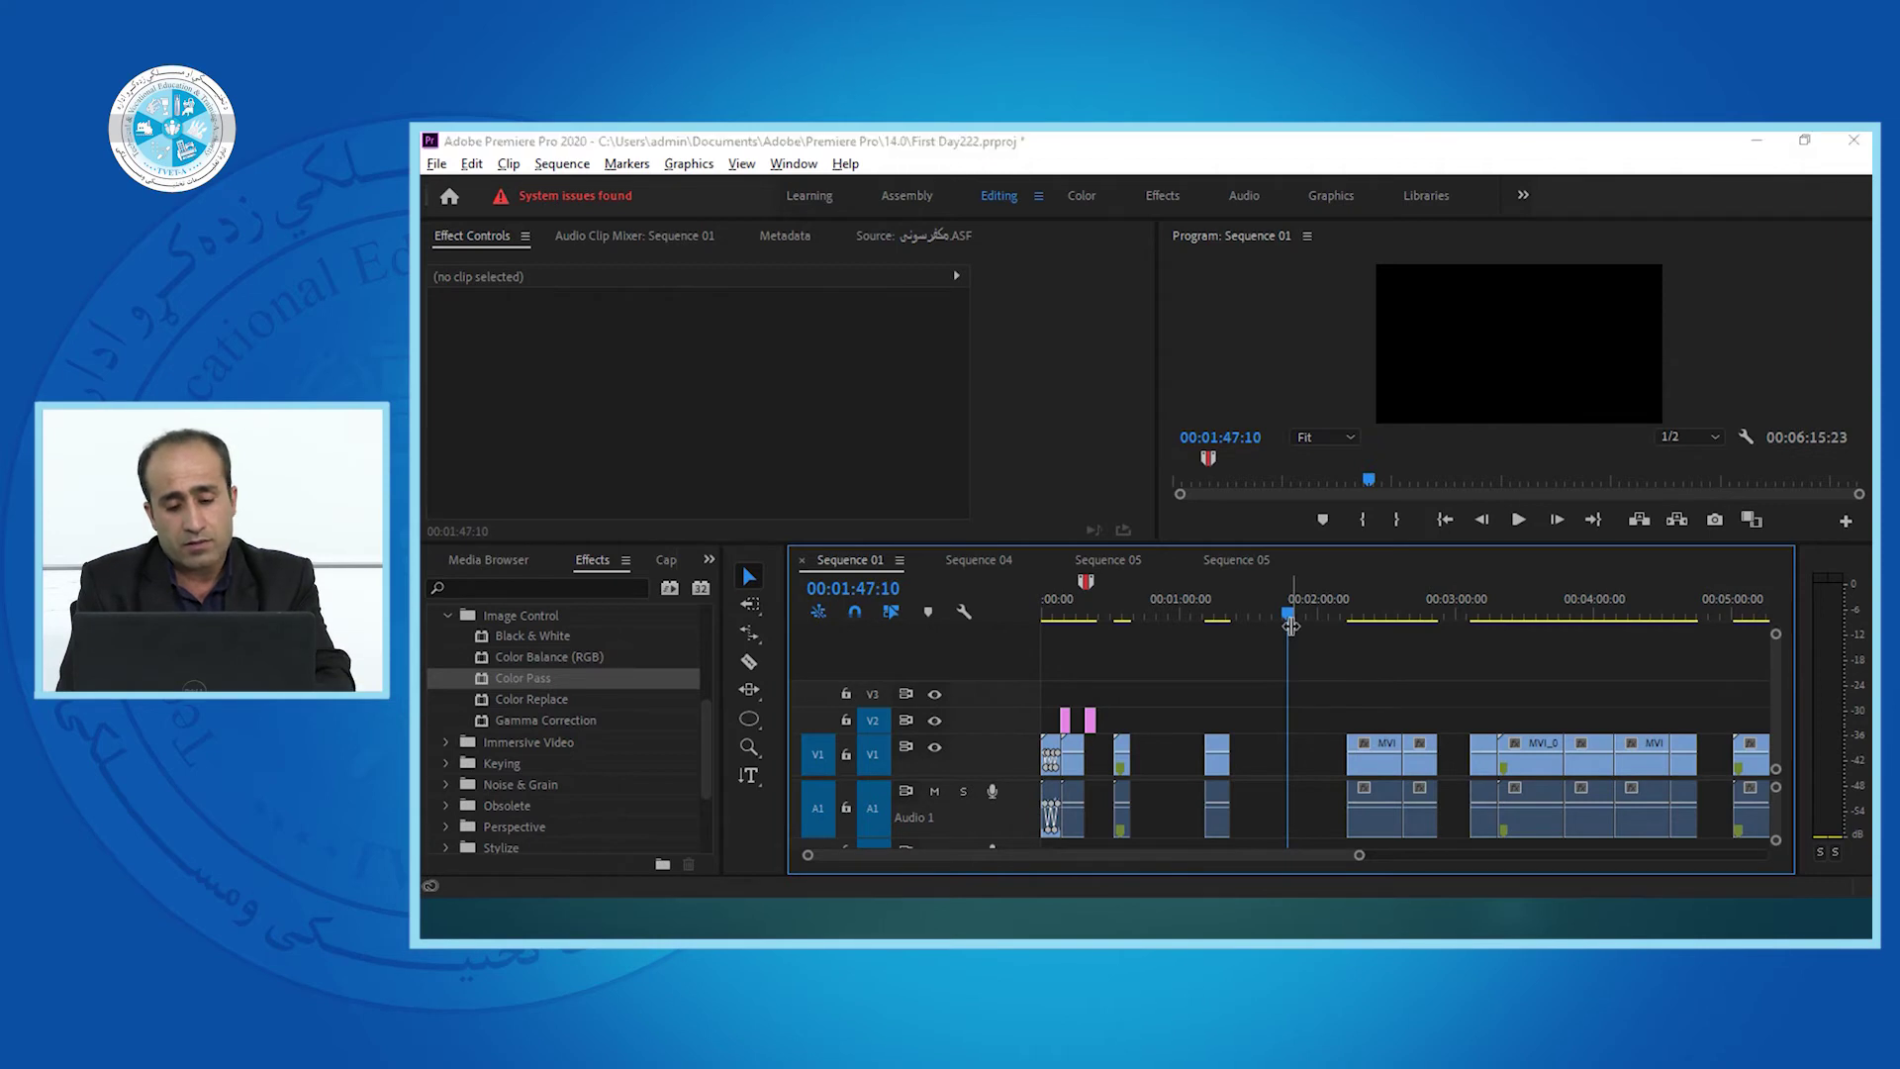
Delete the empty gap left by the cleared clips, undo back to the original clip arrangement and scrub through the restored clips.
key(alt+Tab)
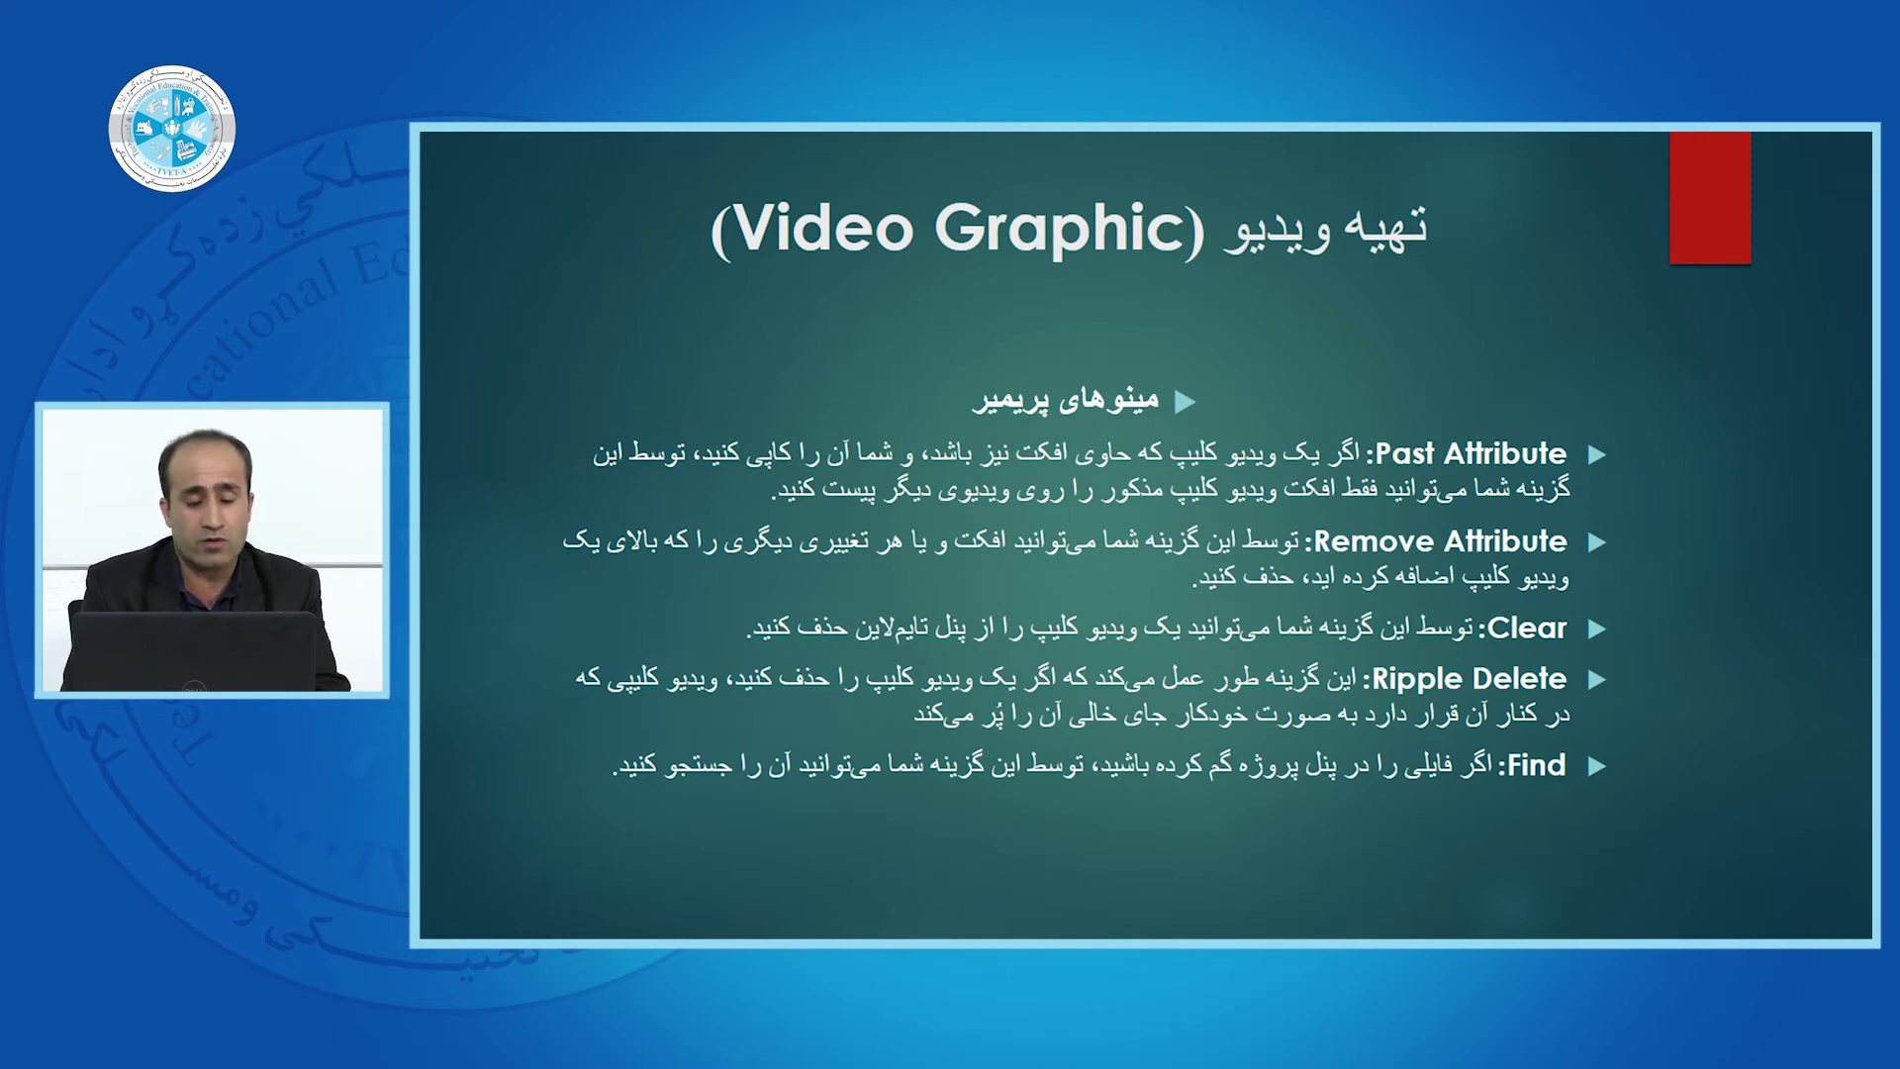
key(alt+Tab)
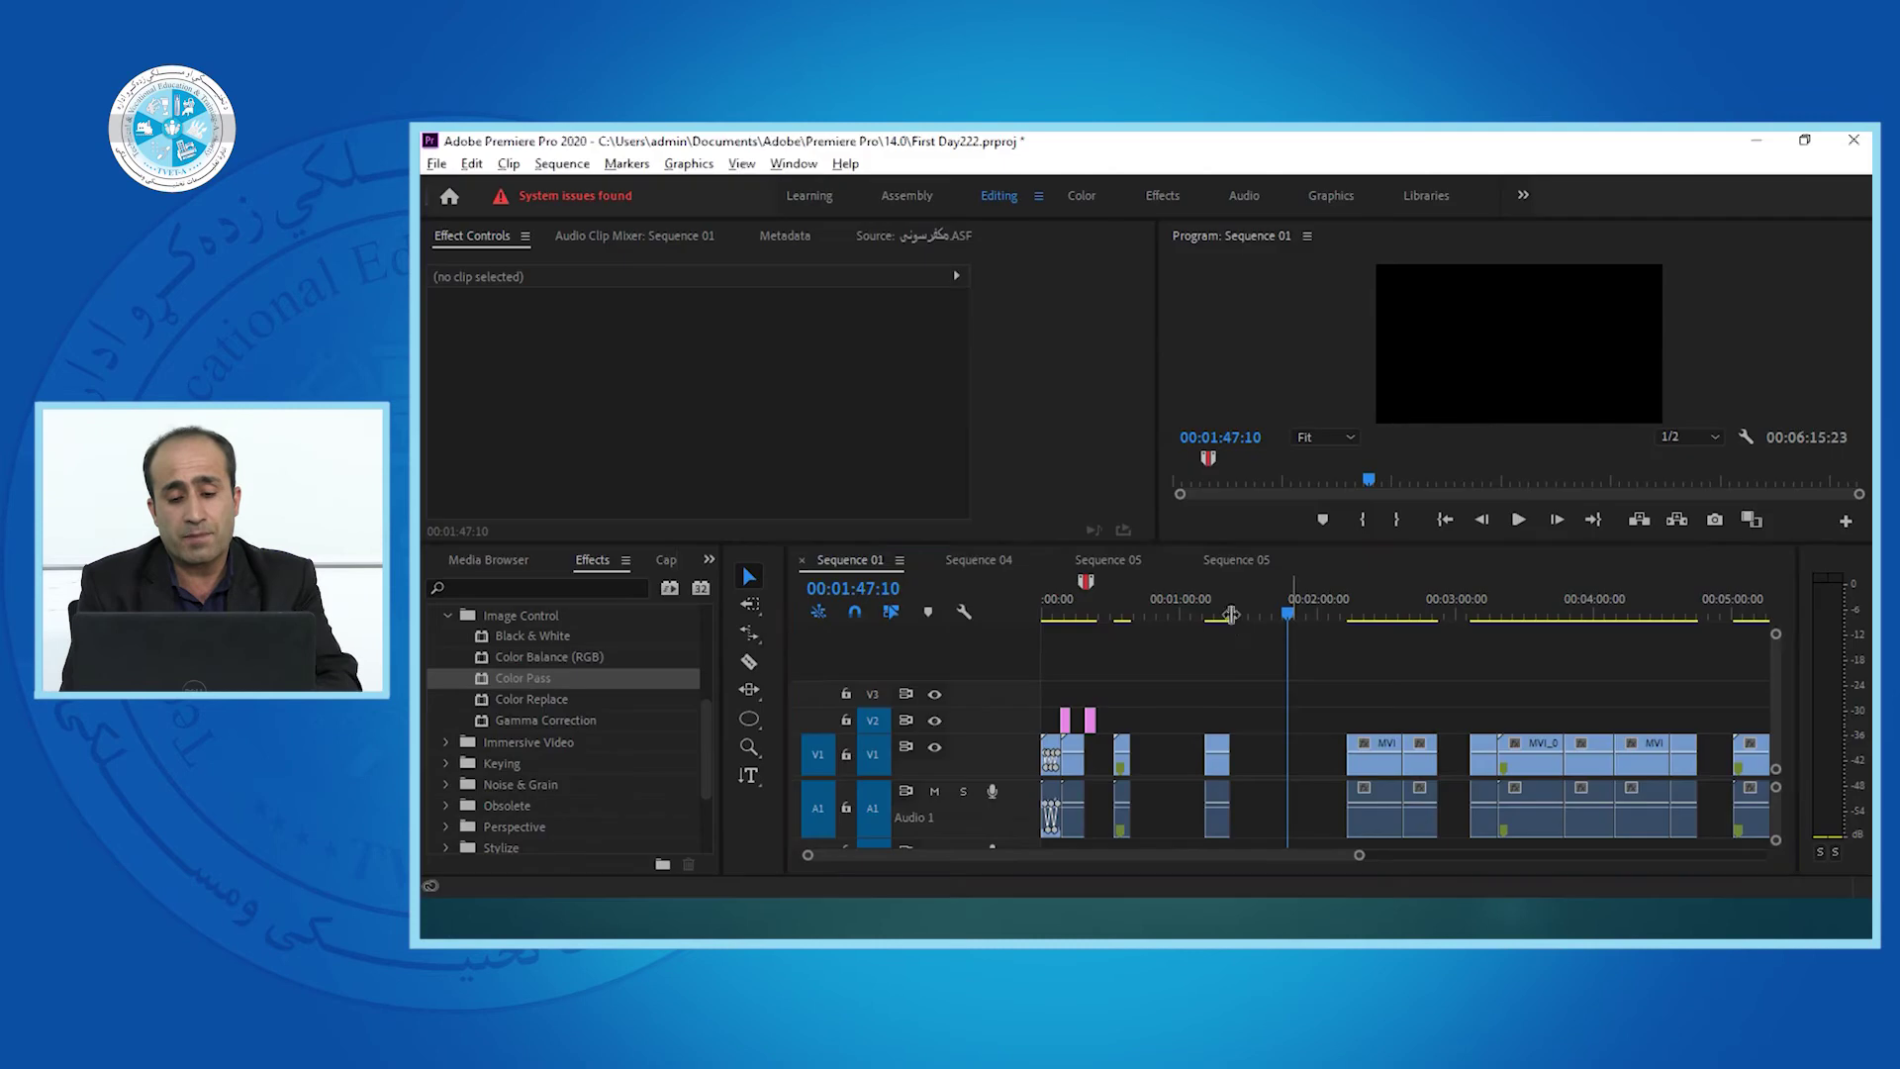
click(1376, 601)
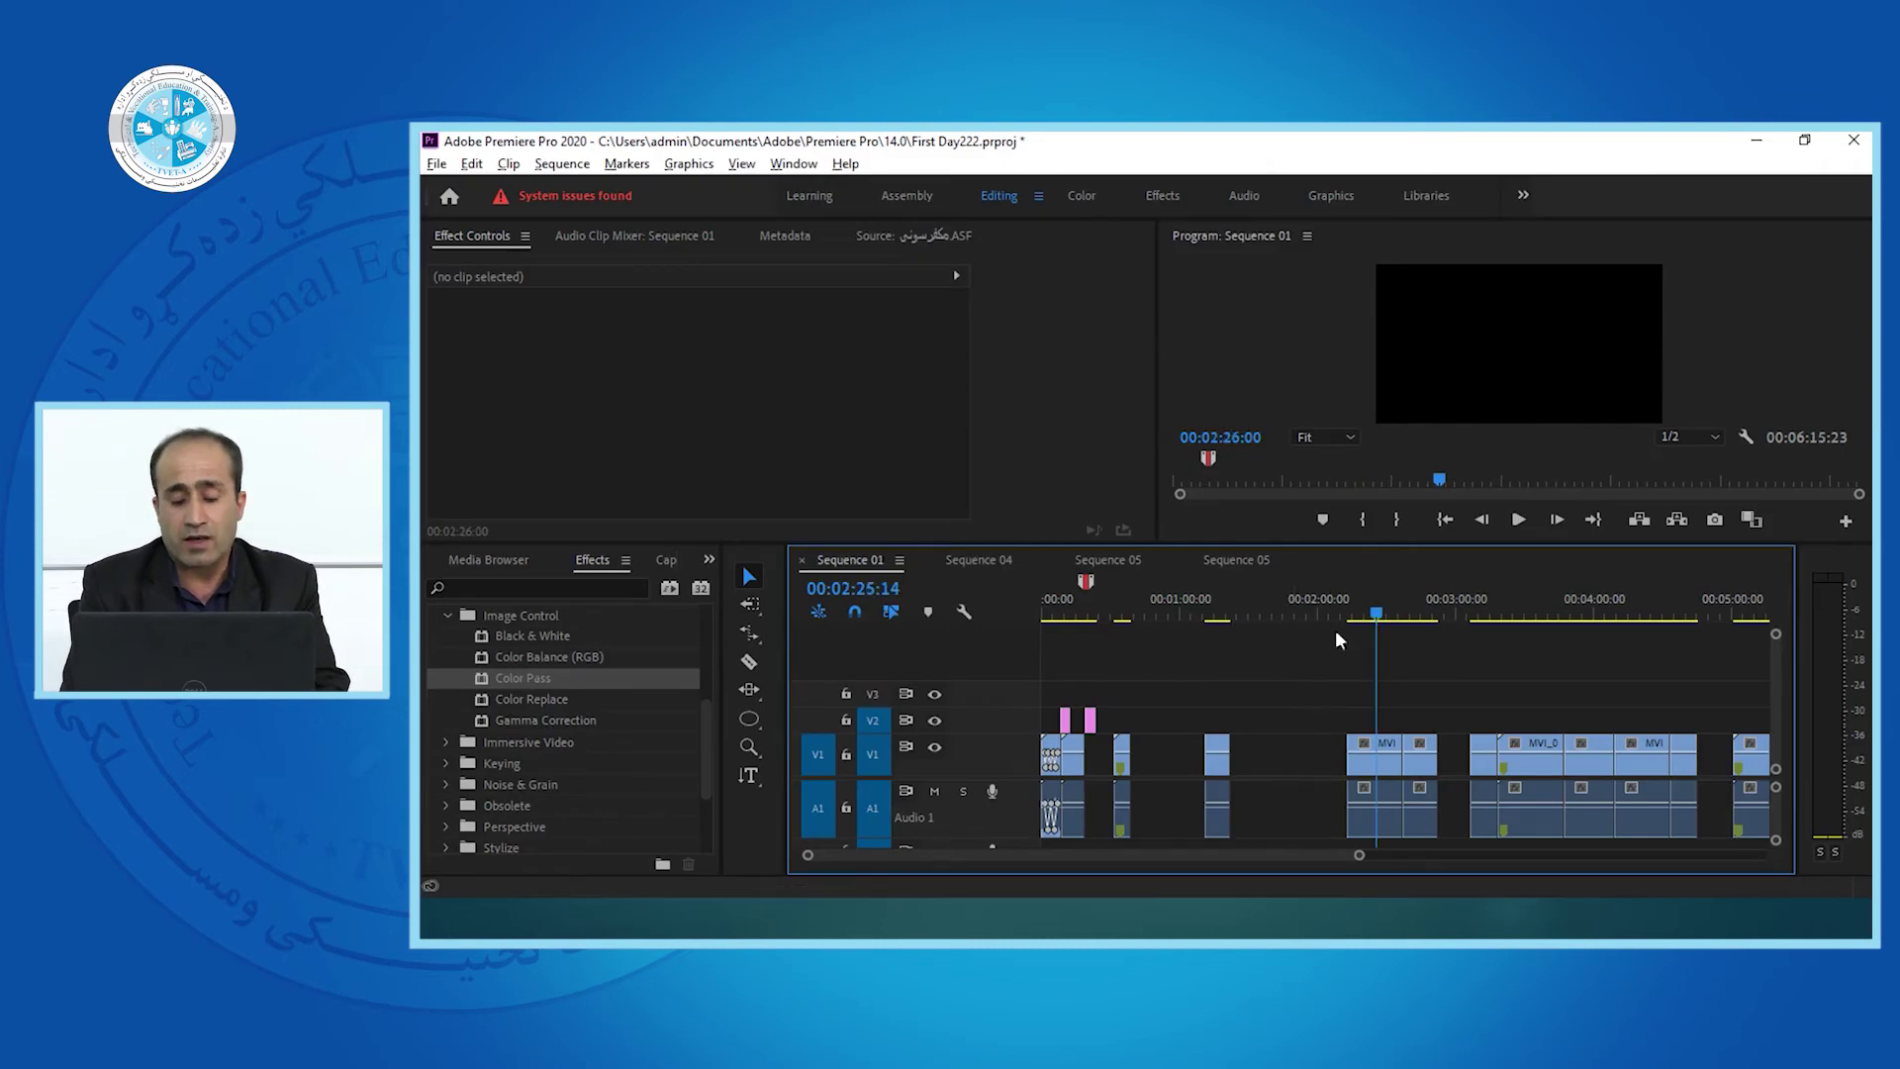
click(1285, 747)
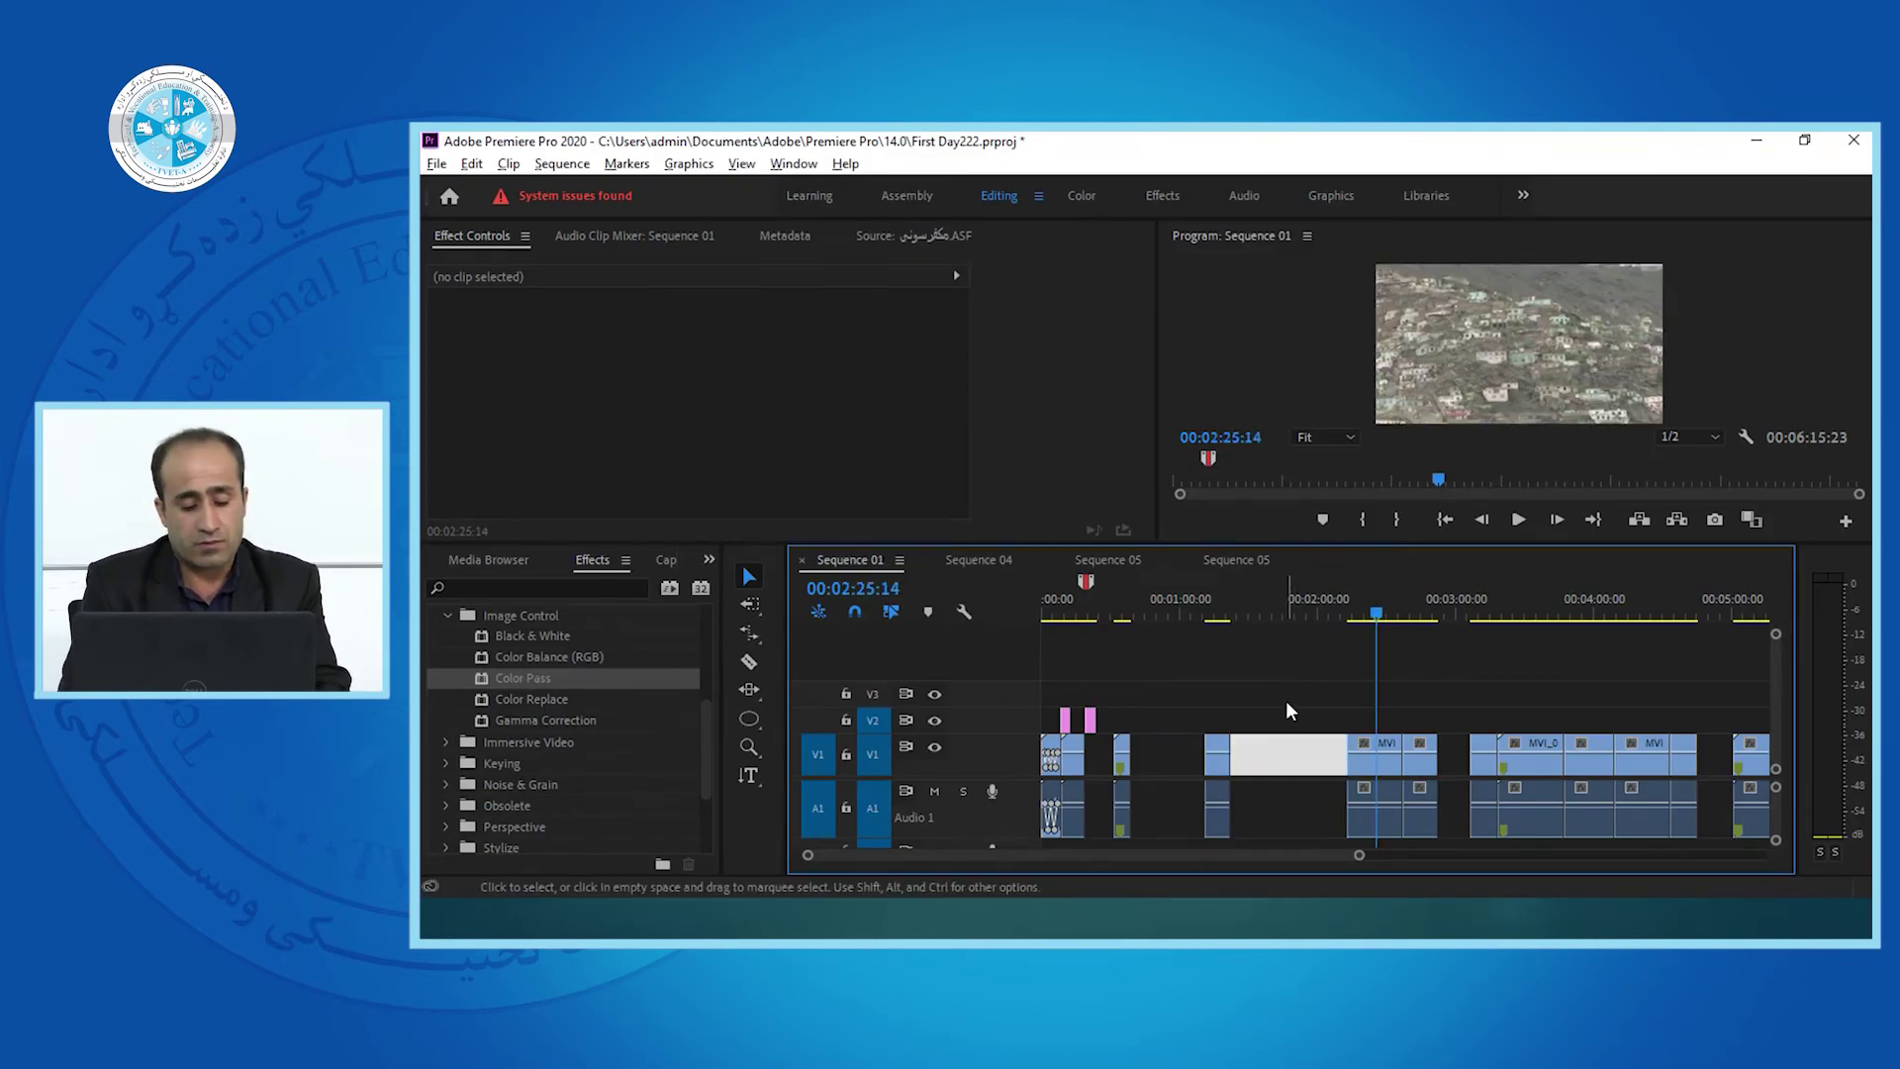
key(Delete)
click(1252, 608)
drag(1253, 597, 1326, 643)
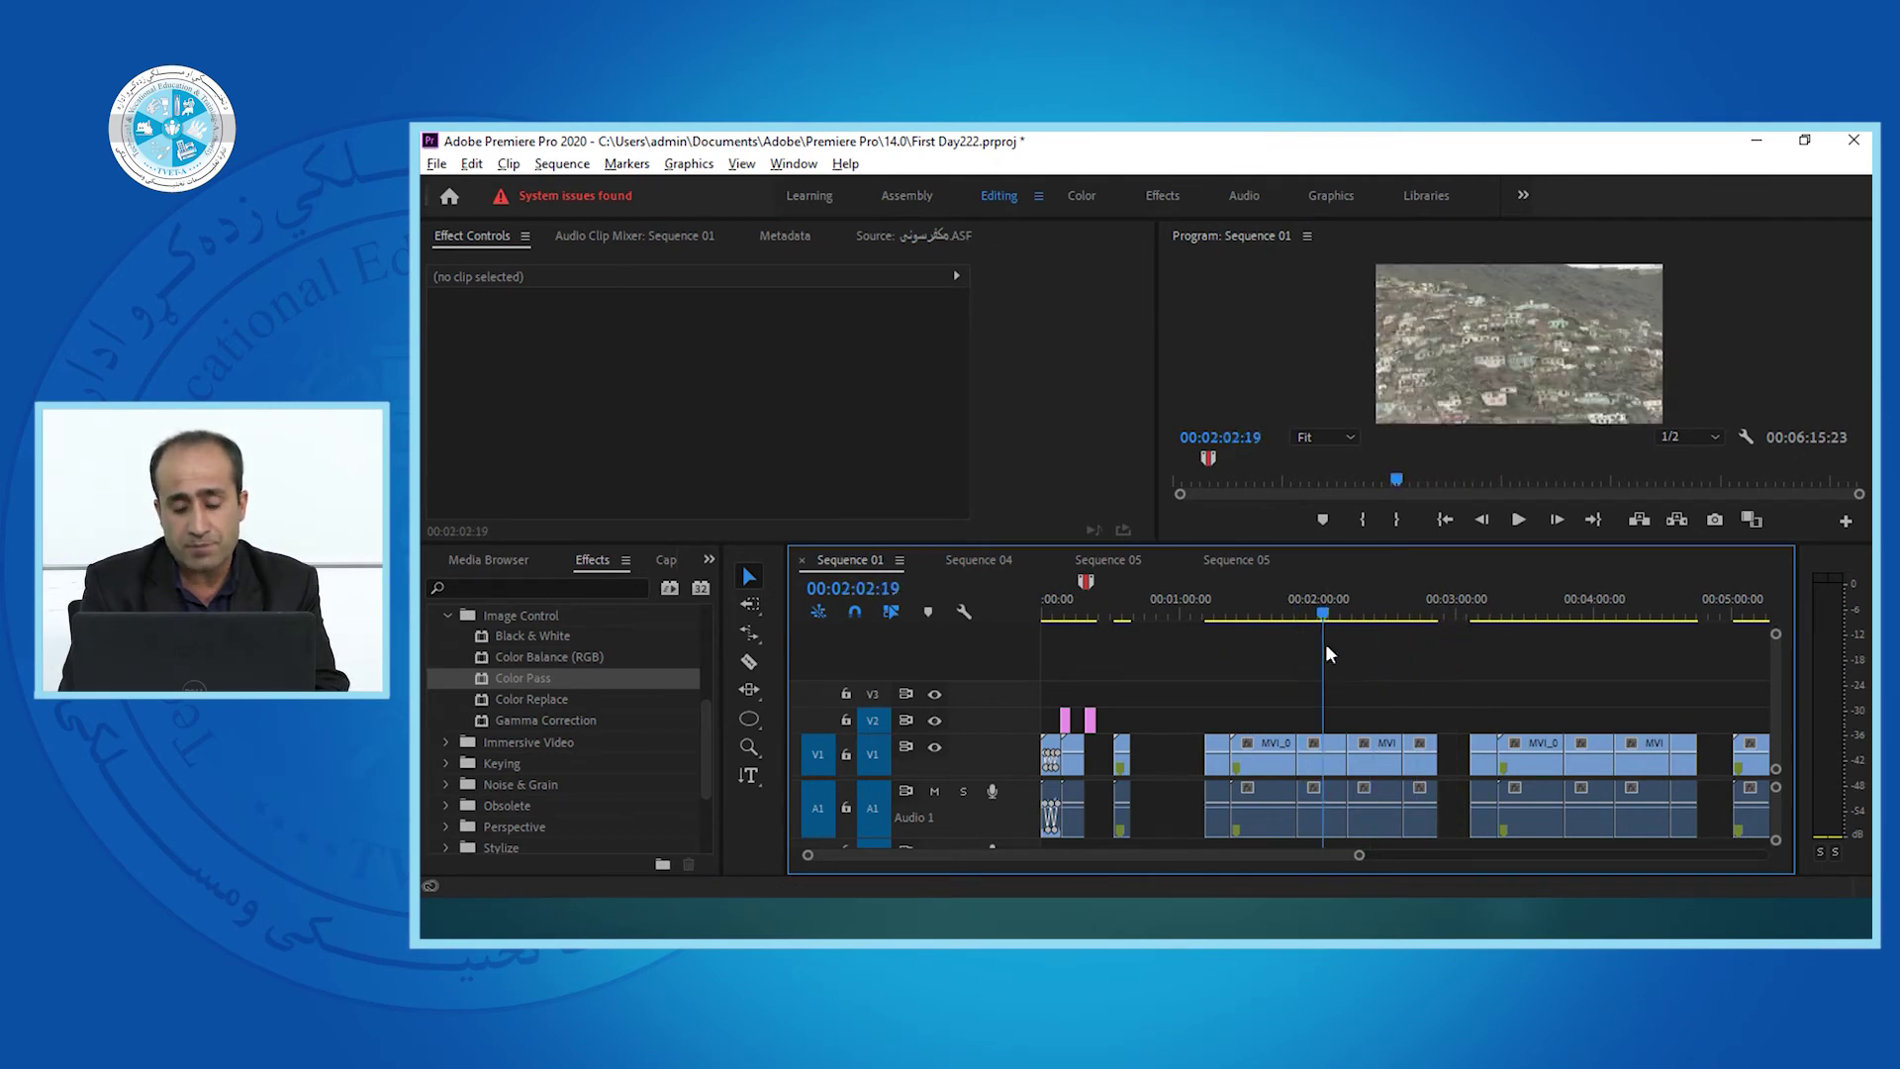
Ripple delete the MVI_0307.MP4 clip at 00:02:02:19 and undo the deletion.
click(1323, 744)
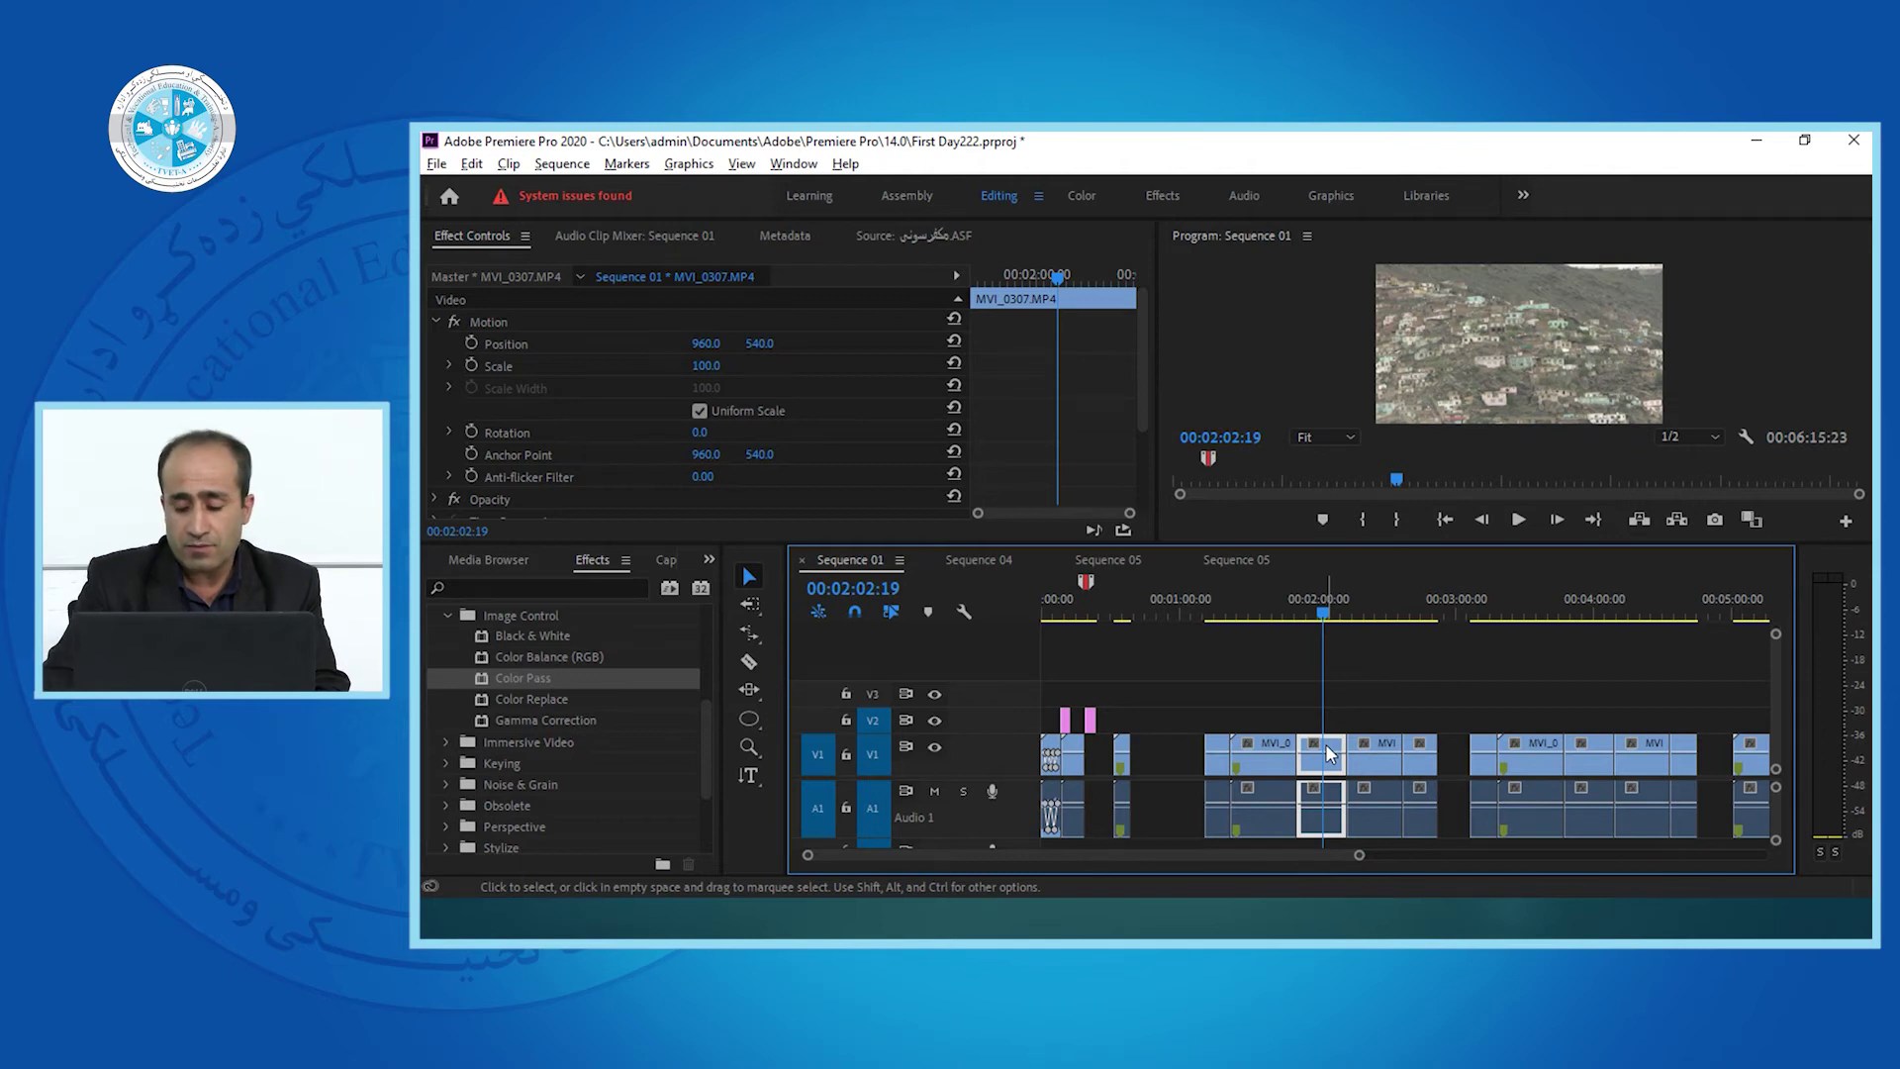
key(shift+Delete)
key(ctrl)
drag(1331, 752, 1352, 752)
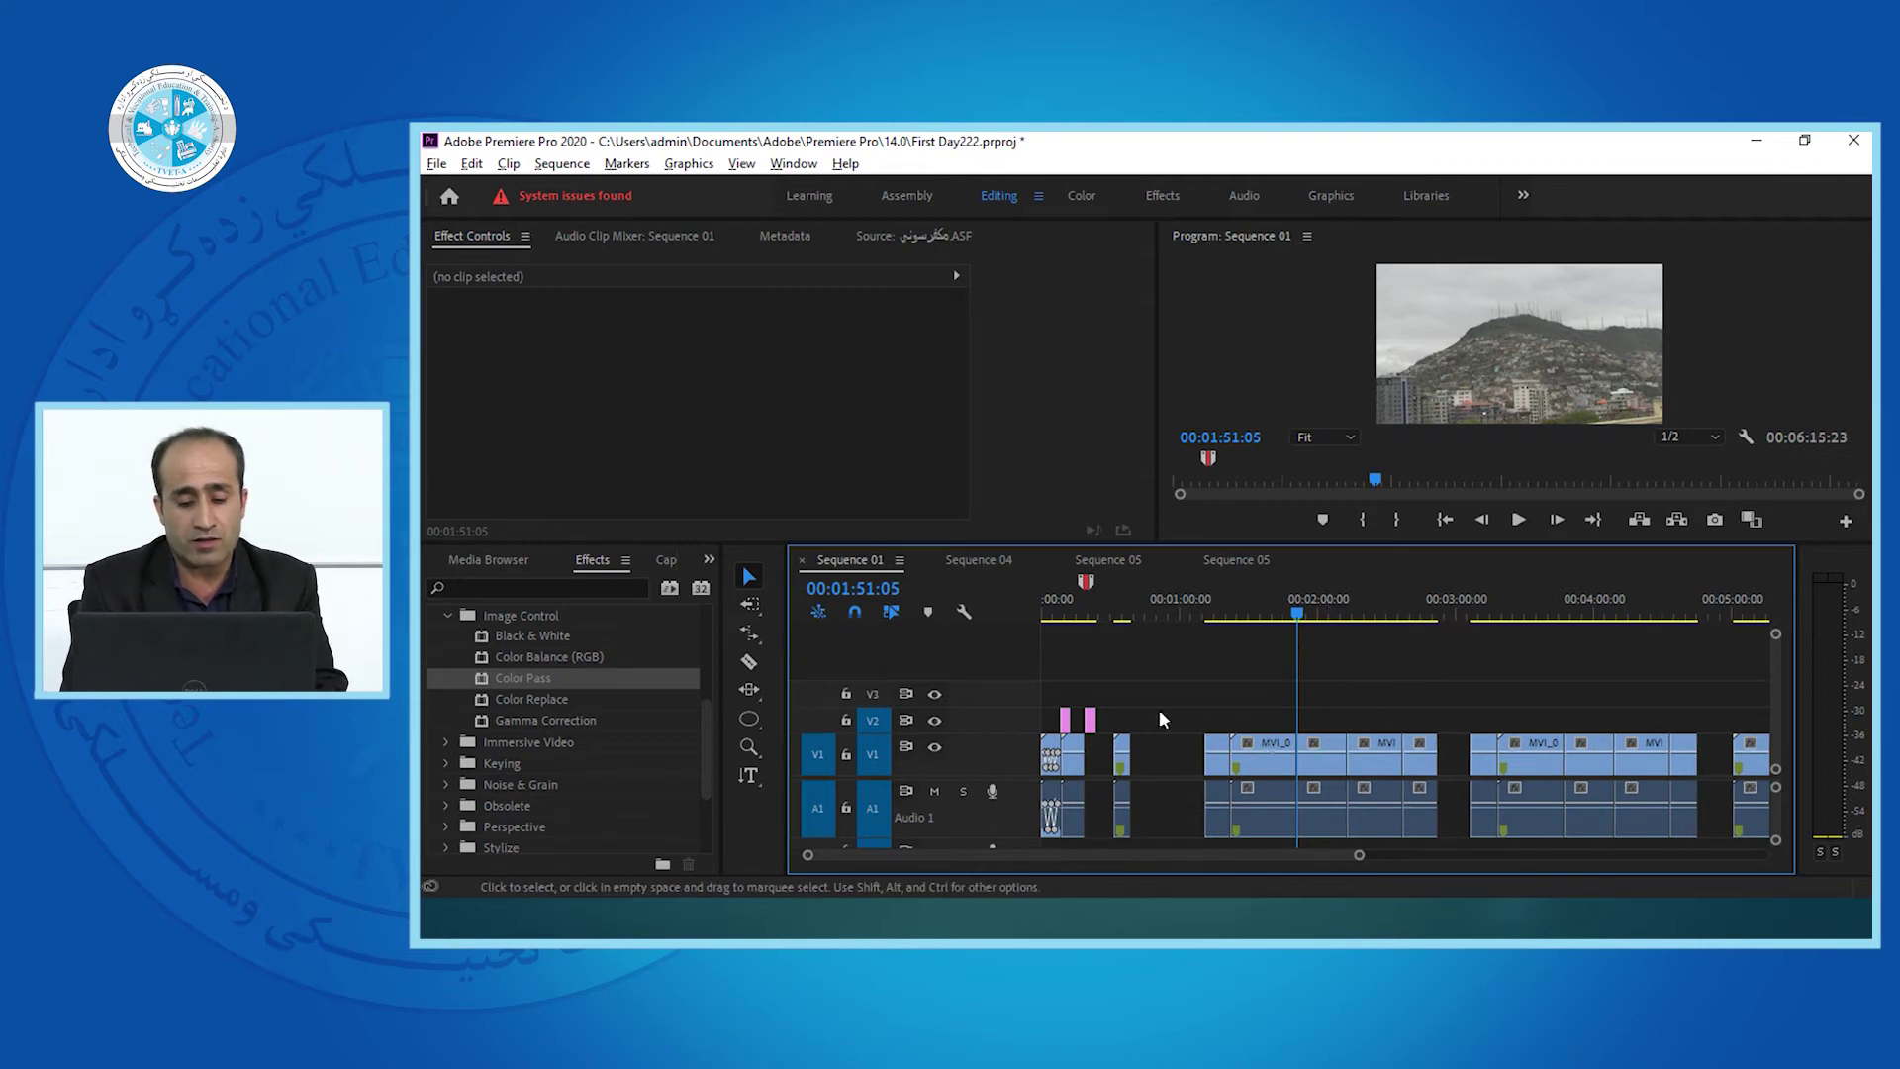
Ripple delete the MVI_0307.MP4 clip ending just before 00:01:51:05 and scrub through the closed-up clips to 00:01:45:14.
click(1272, 745)
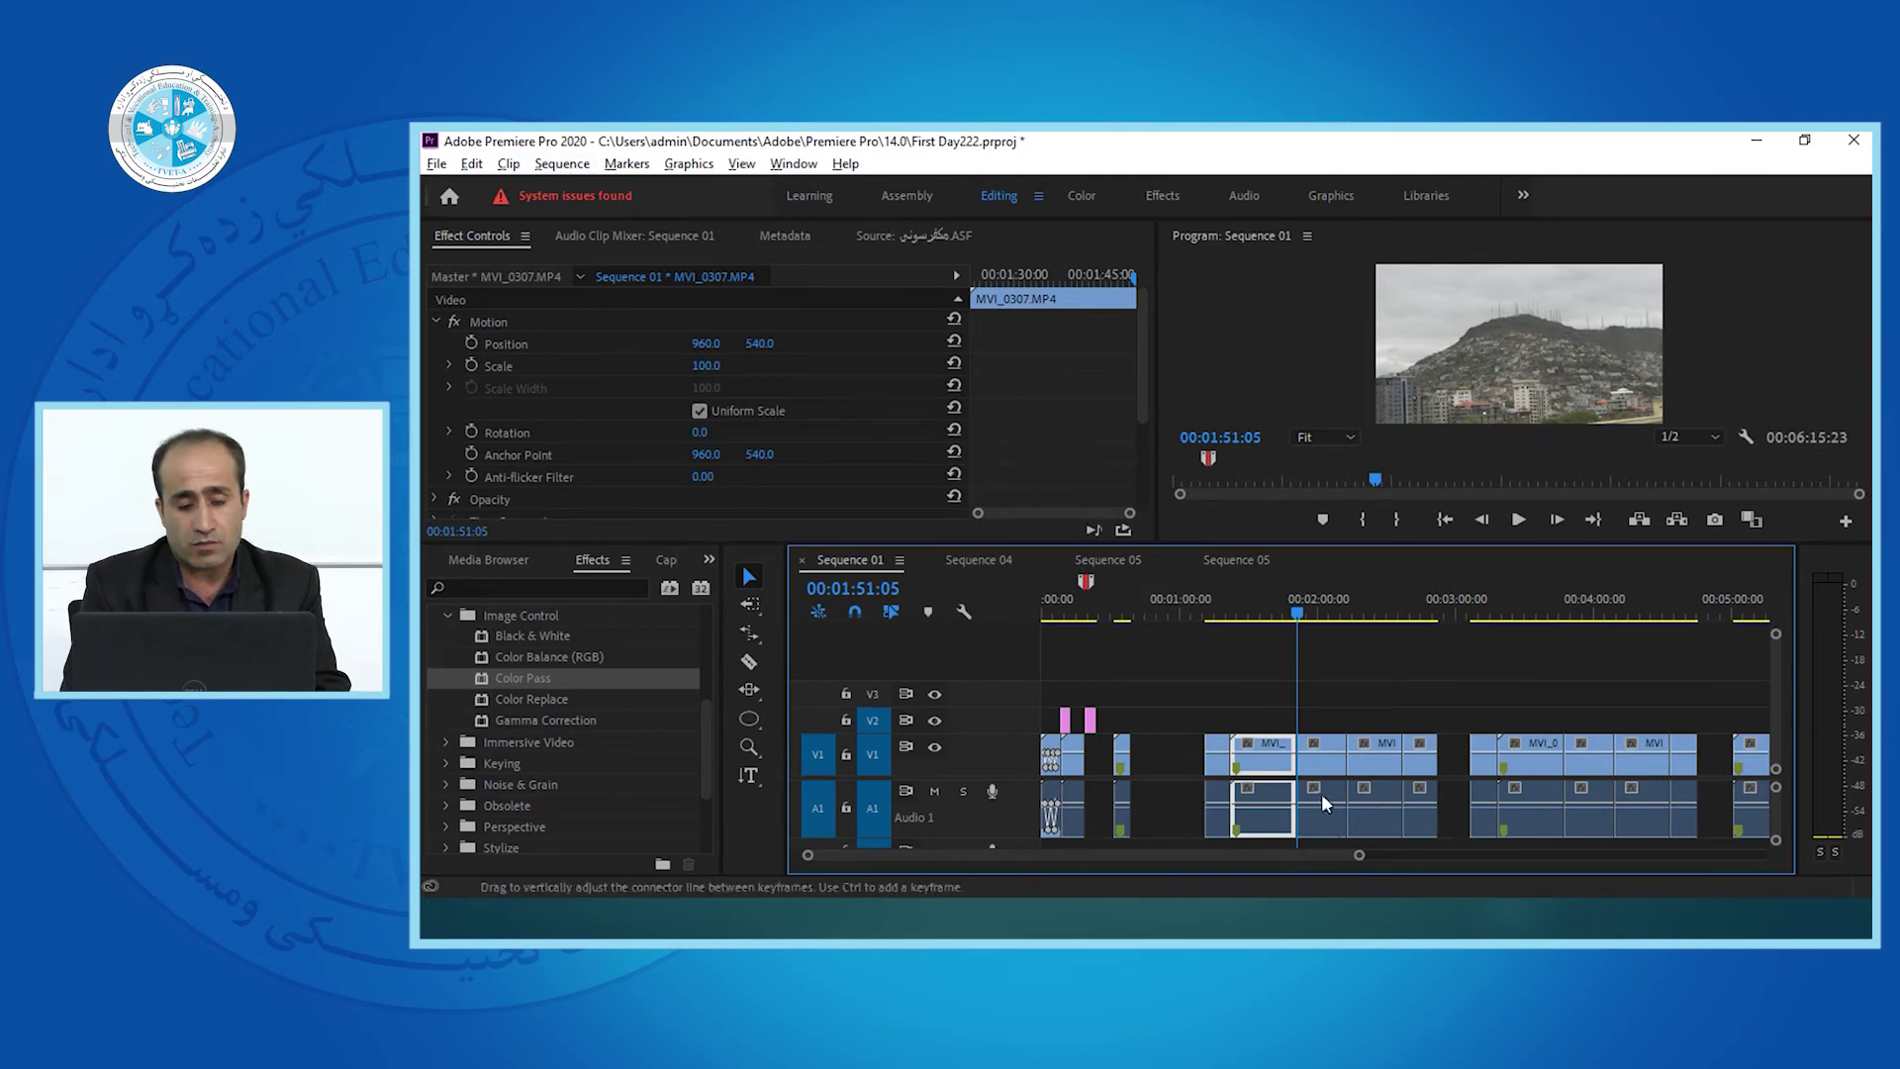
click(473, 166)
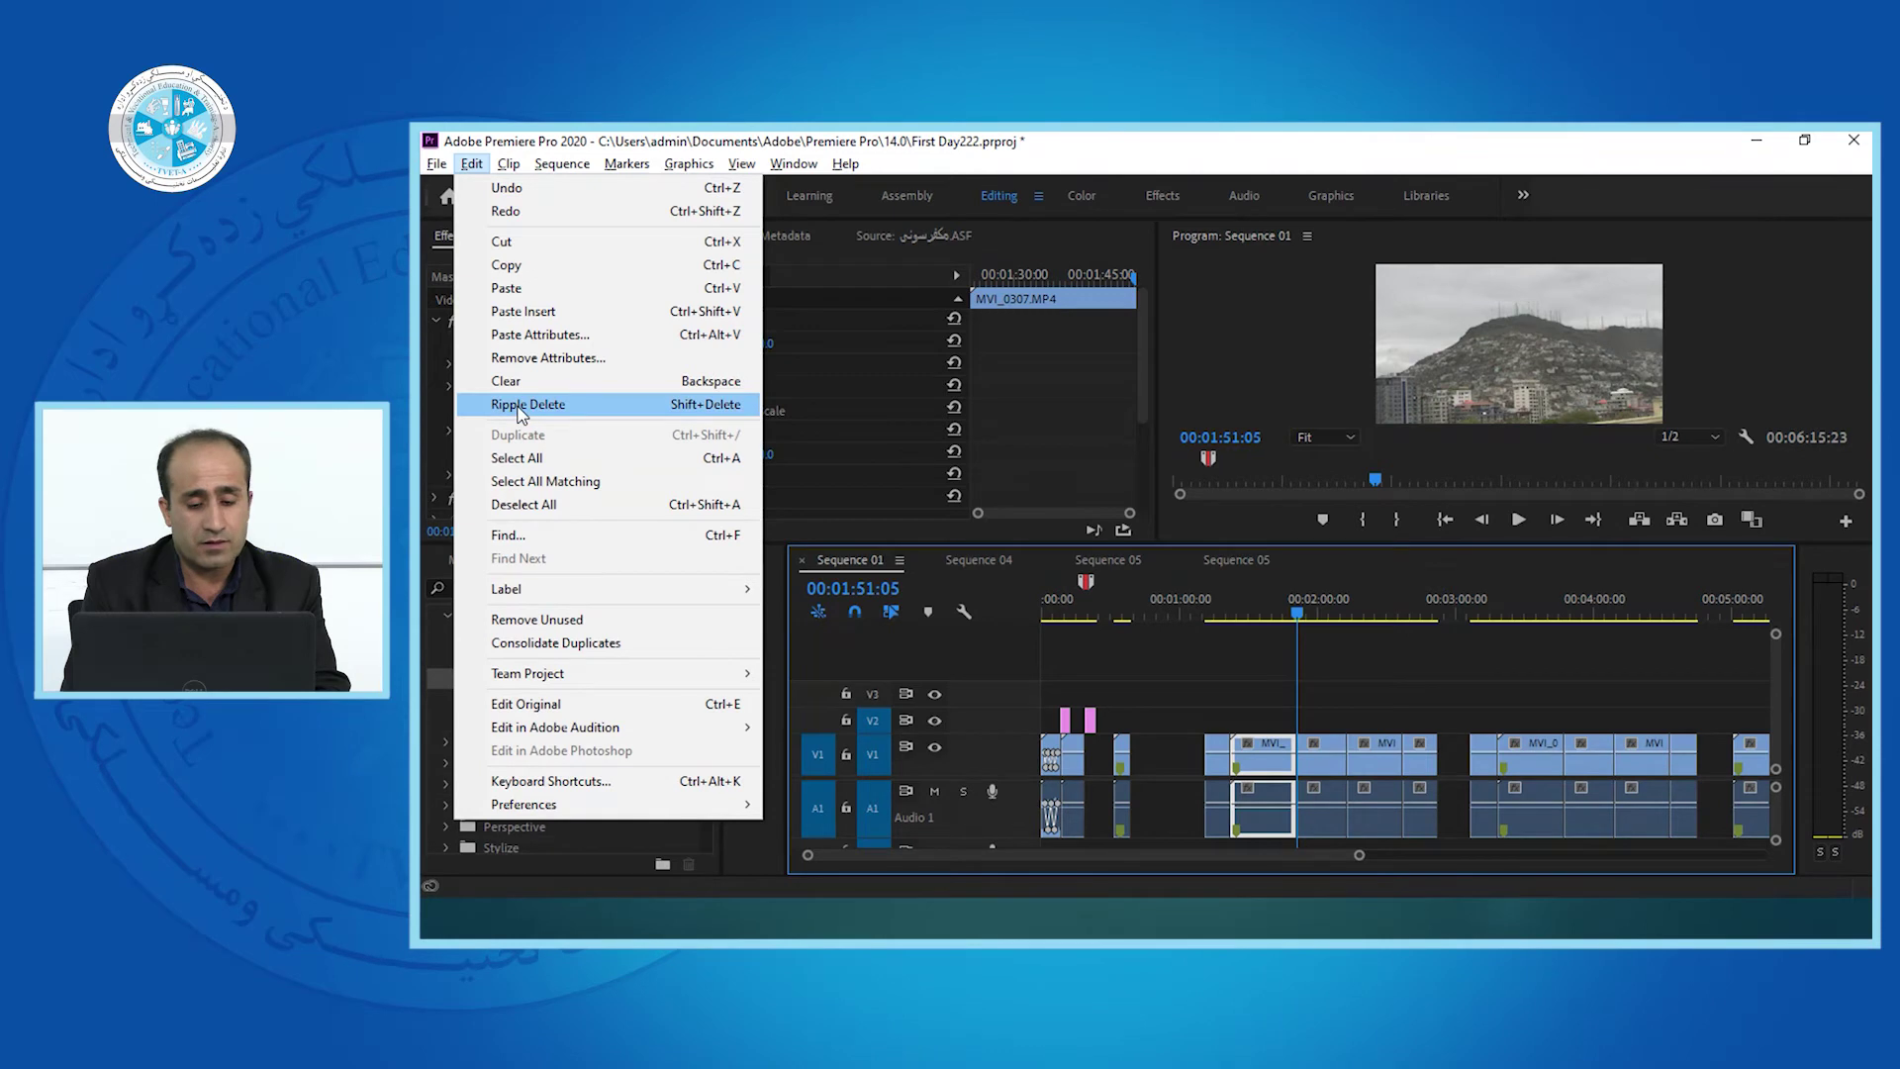
click(605, 400)
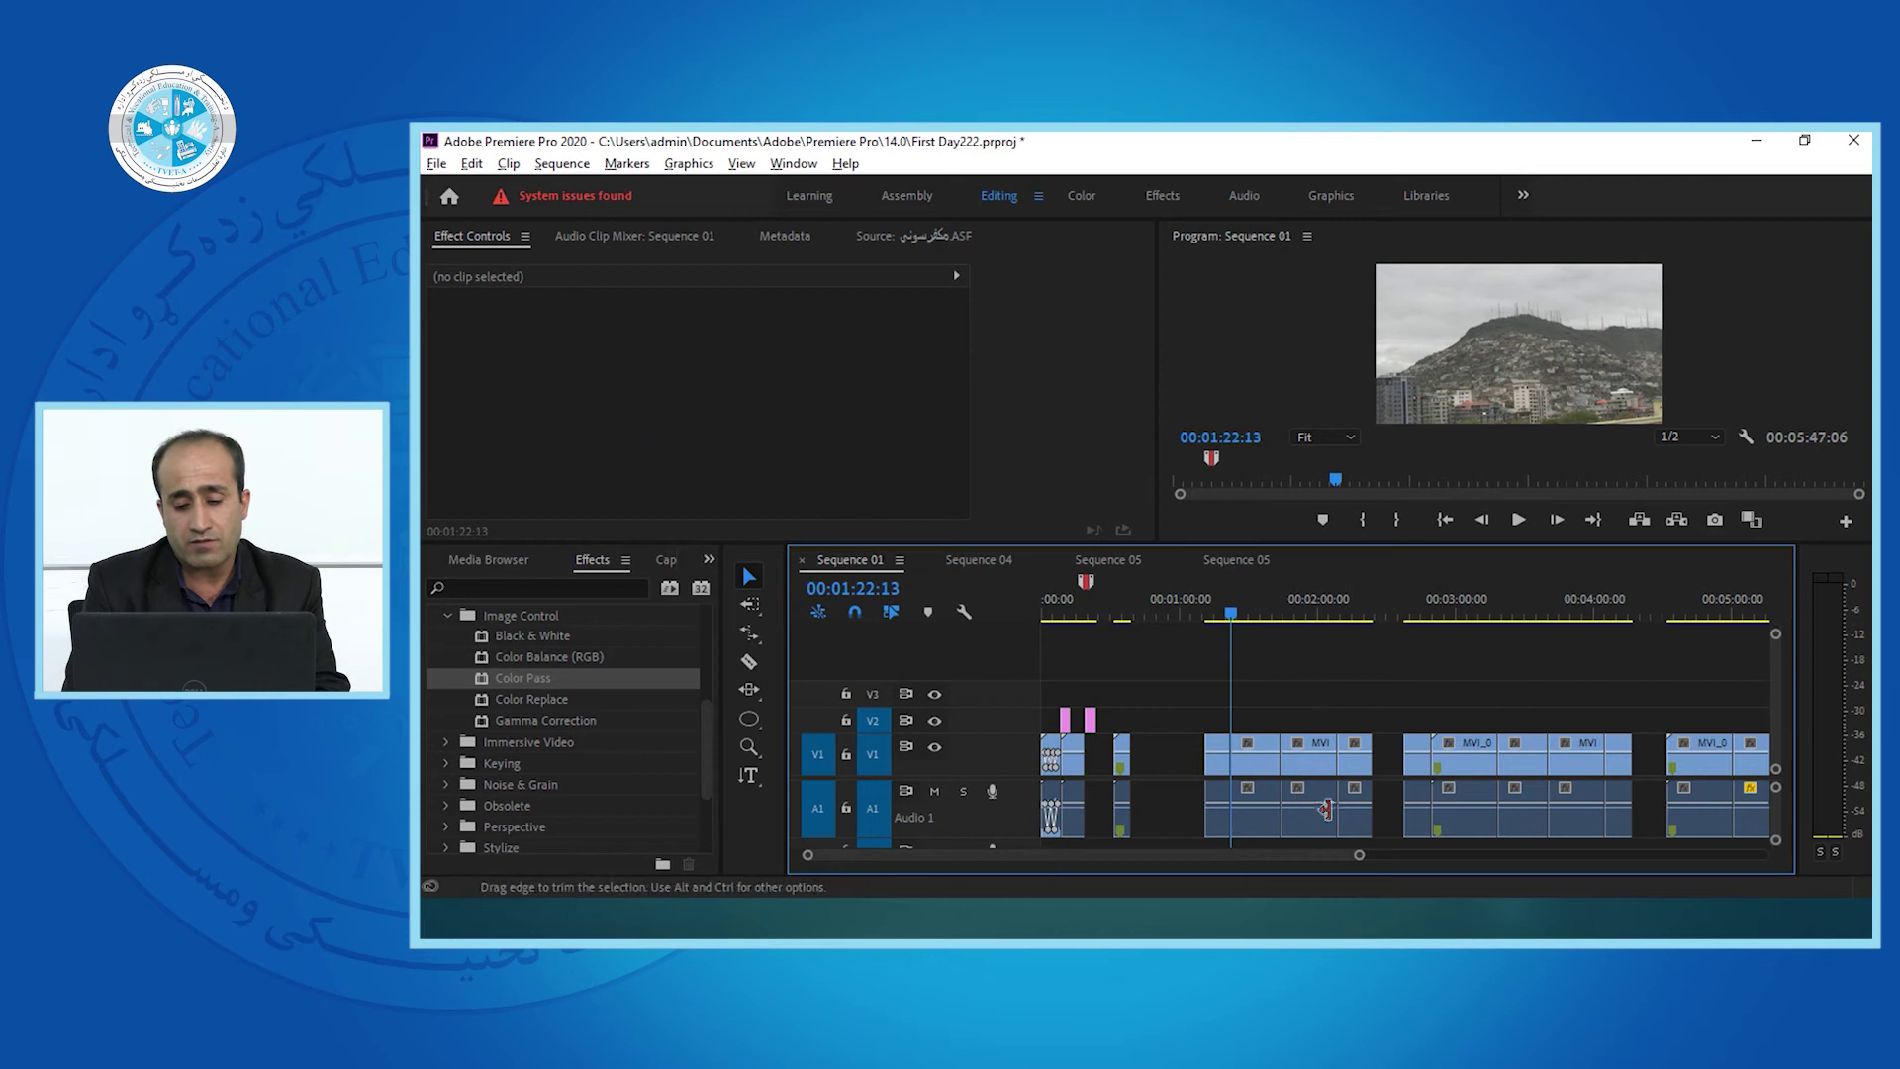
click(1257, 619)
mouse_move(1256, 619)
mouse_down()
mouse_move(1285, 635)
mouse_move(1244, 638)
mouse_move(1284, 637)
mouse_up()
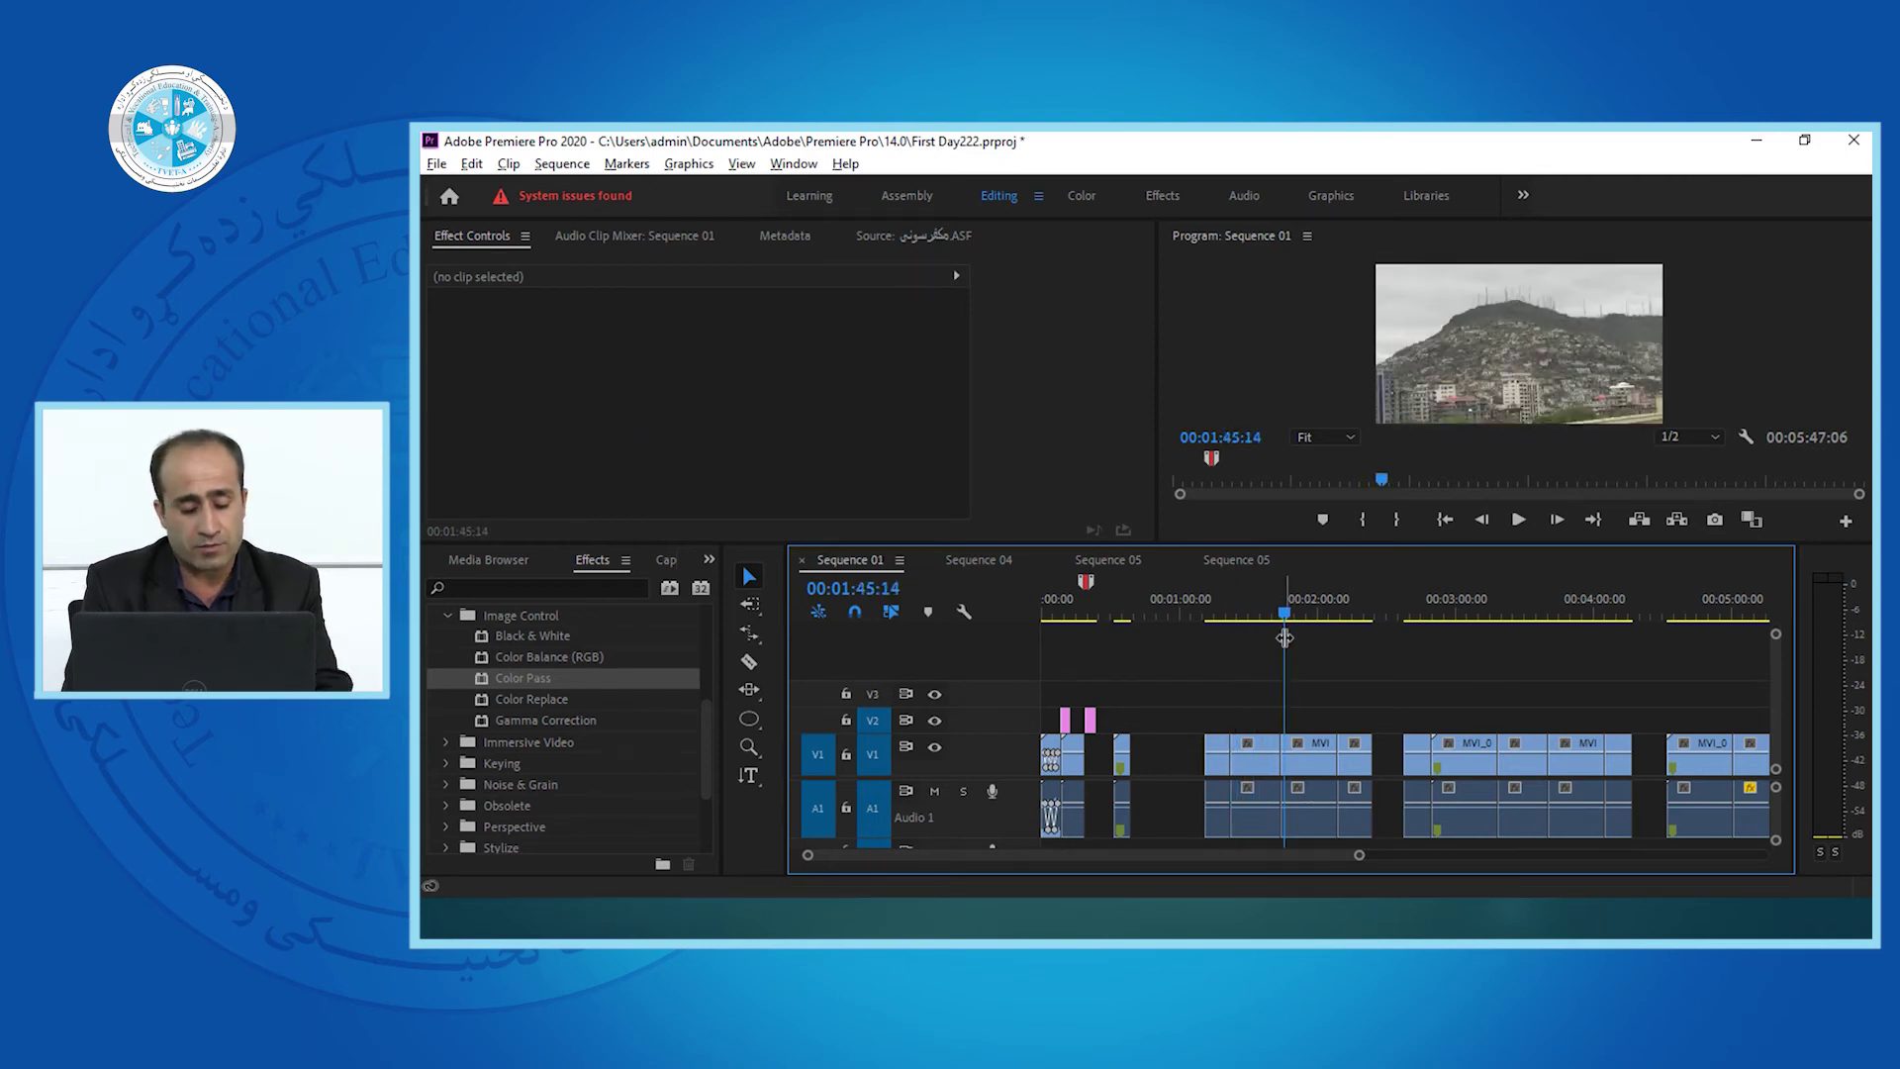
key(alt+Tab)
key(Right)
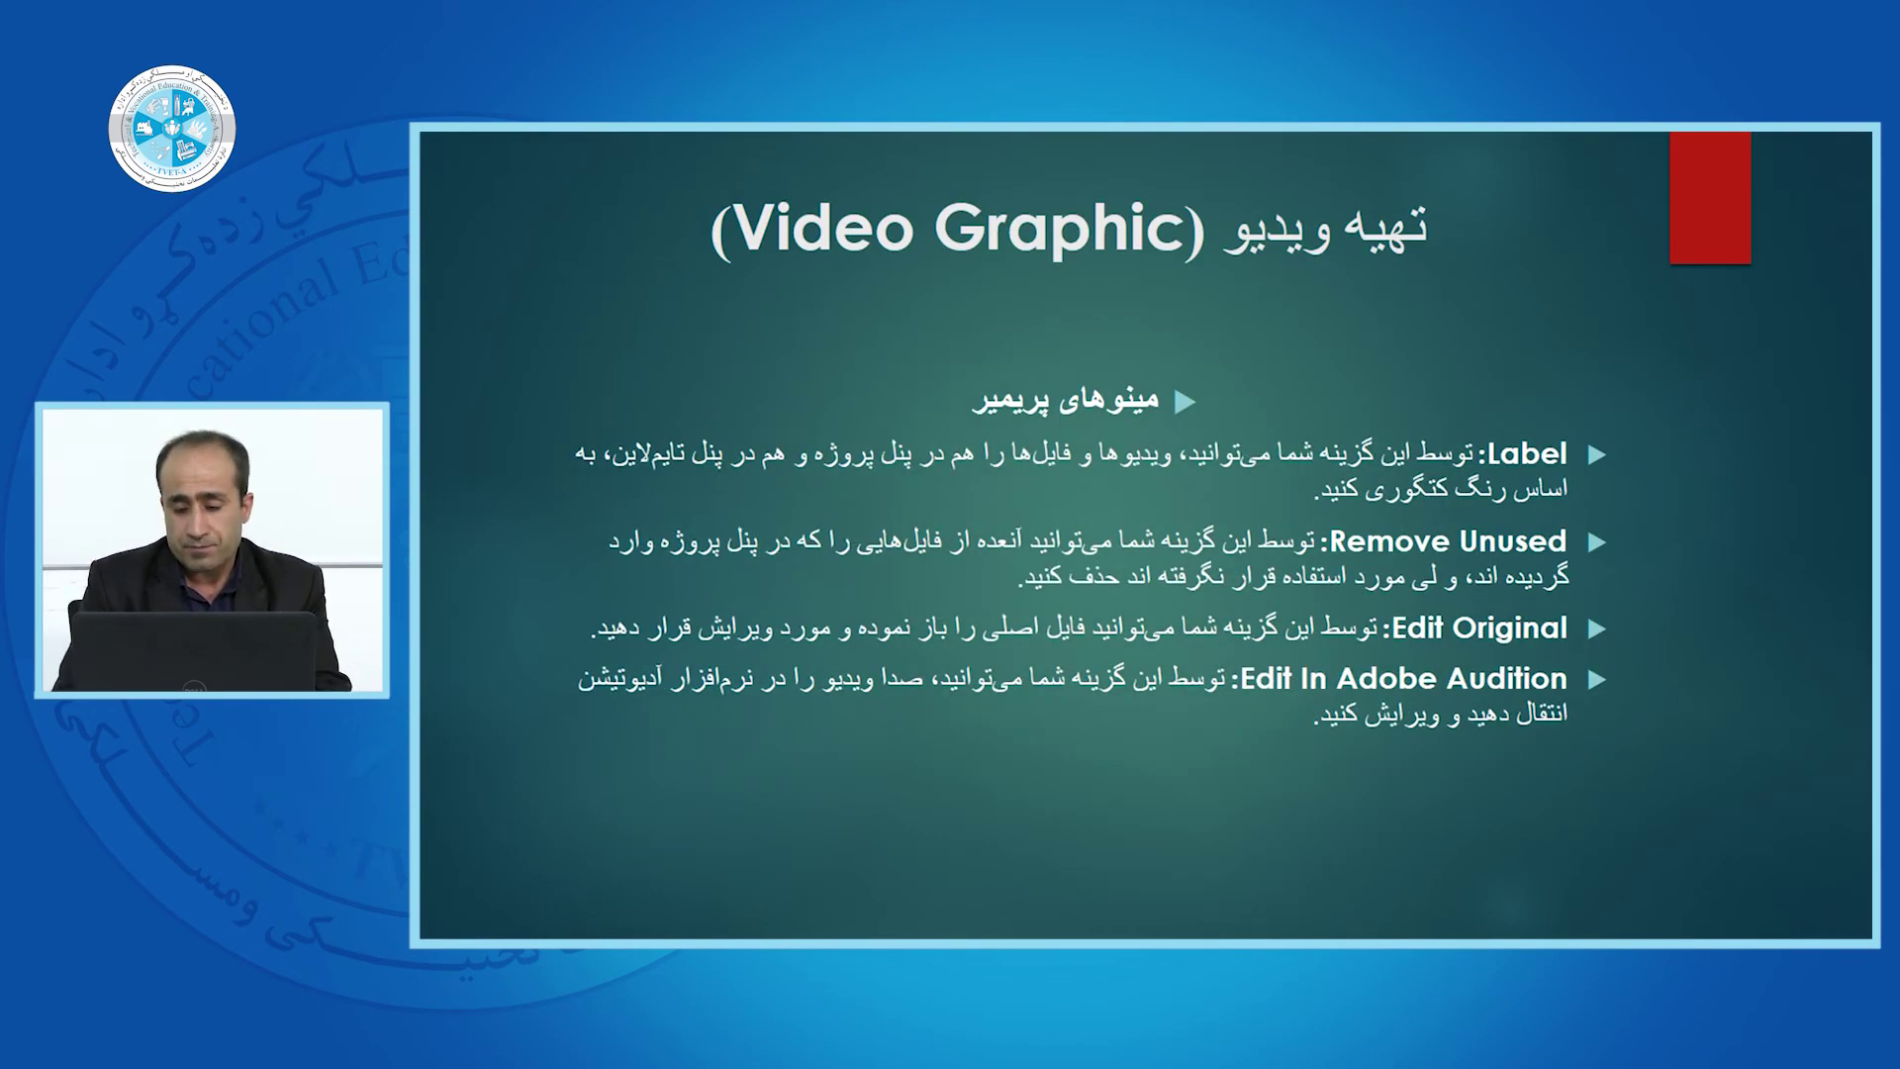
key(Right)
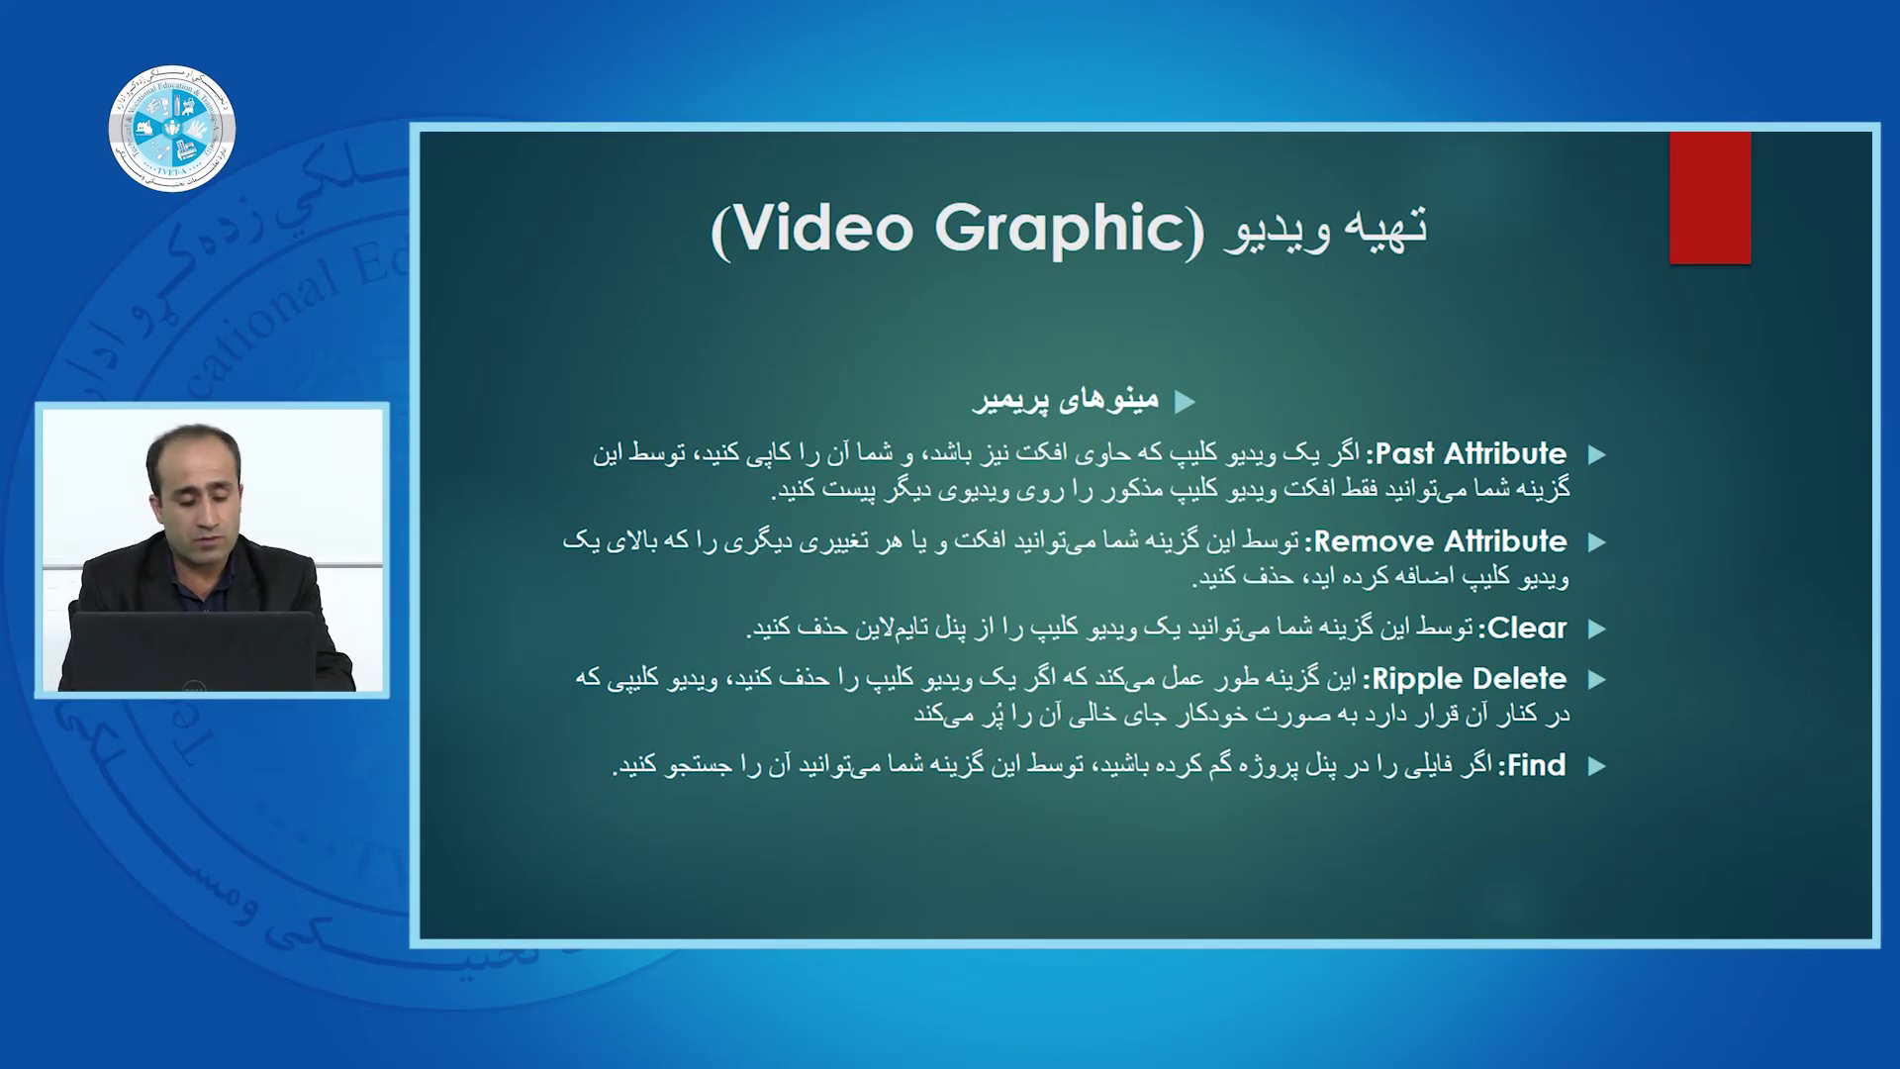
key(alt+Tab)
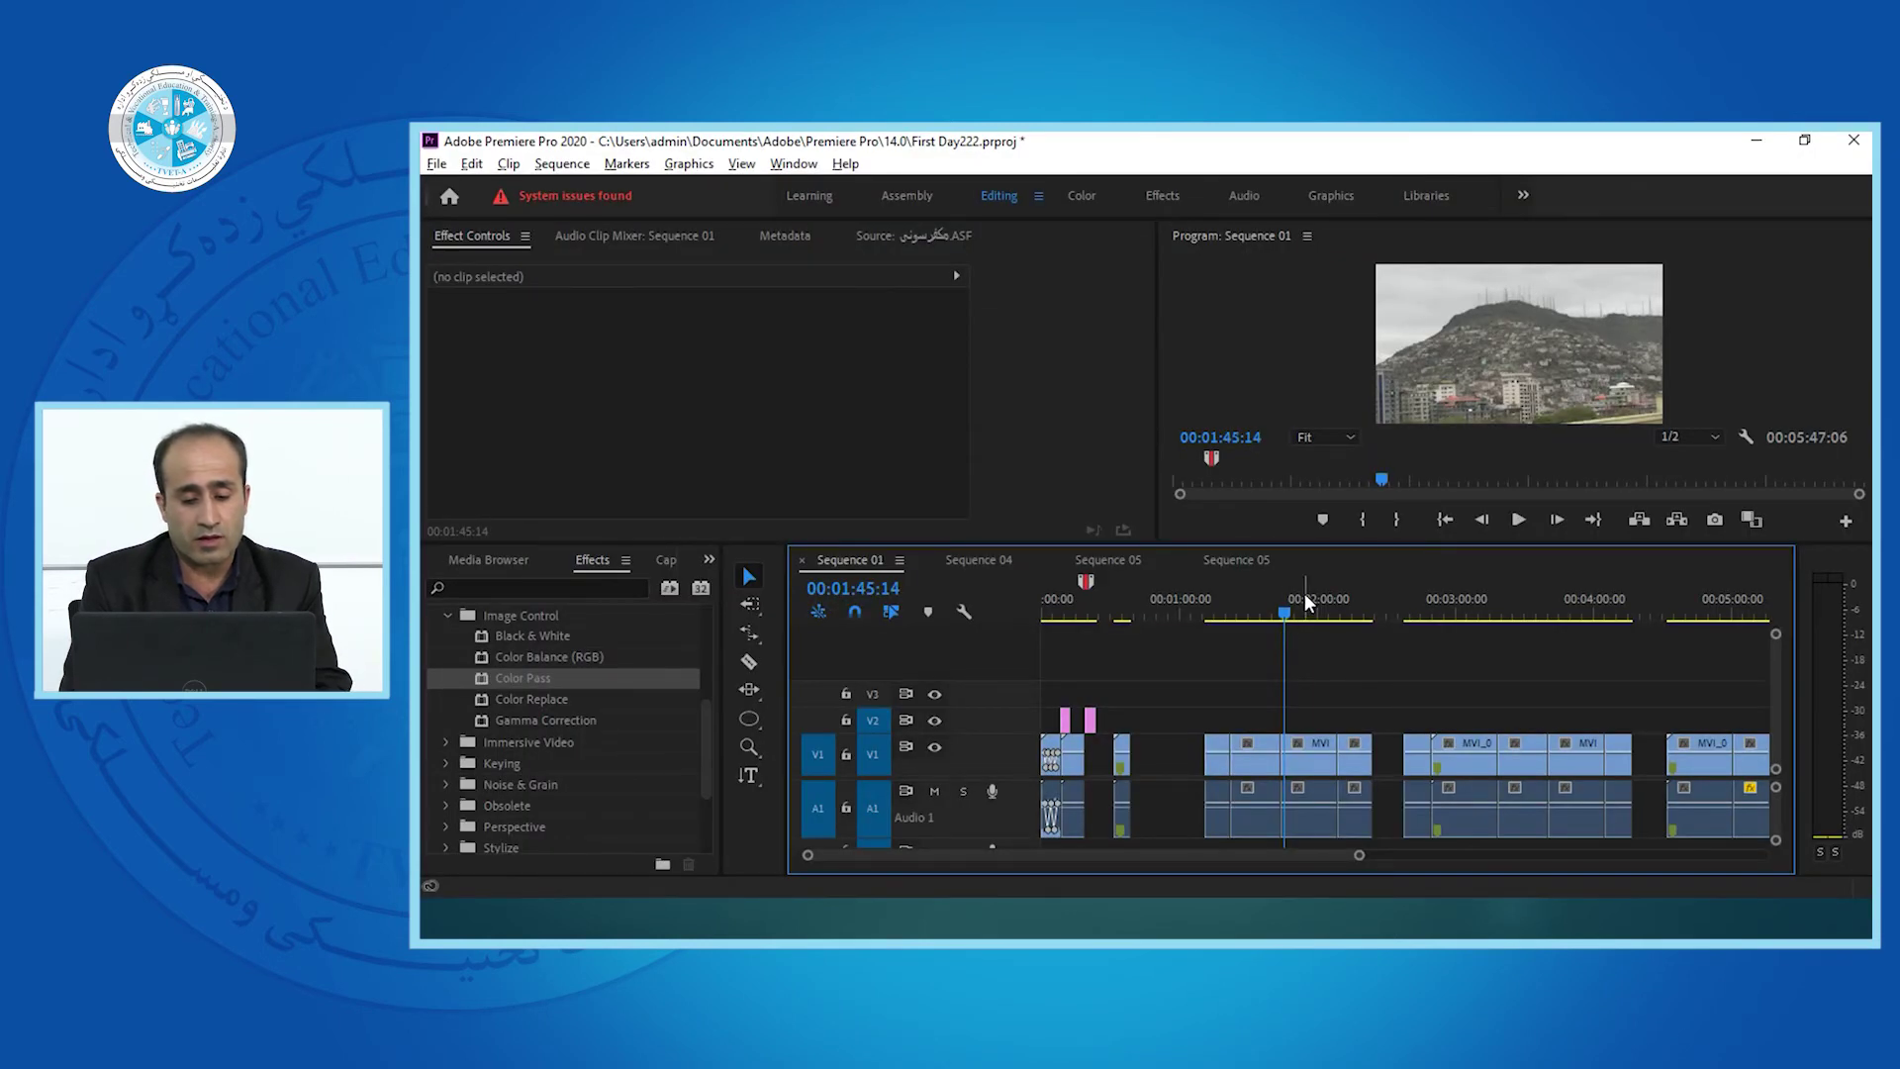
Search the timeline for the next clip whose name contains "mvi".
click(477, 165)
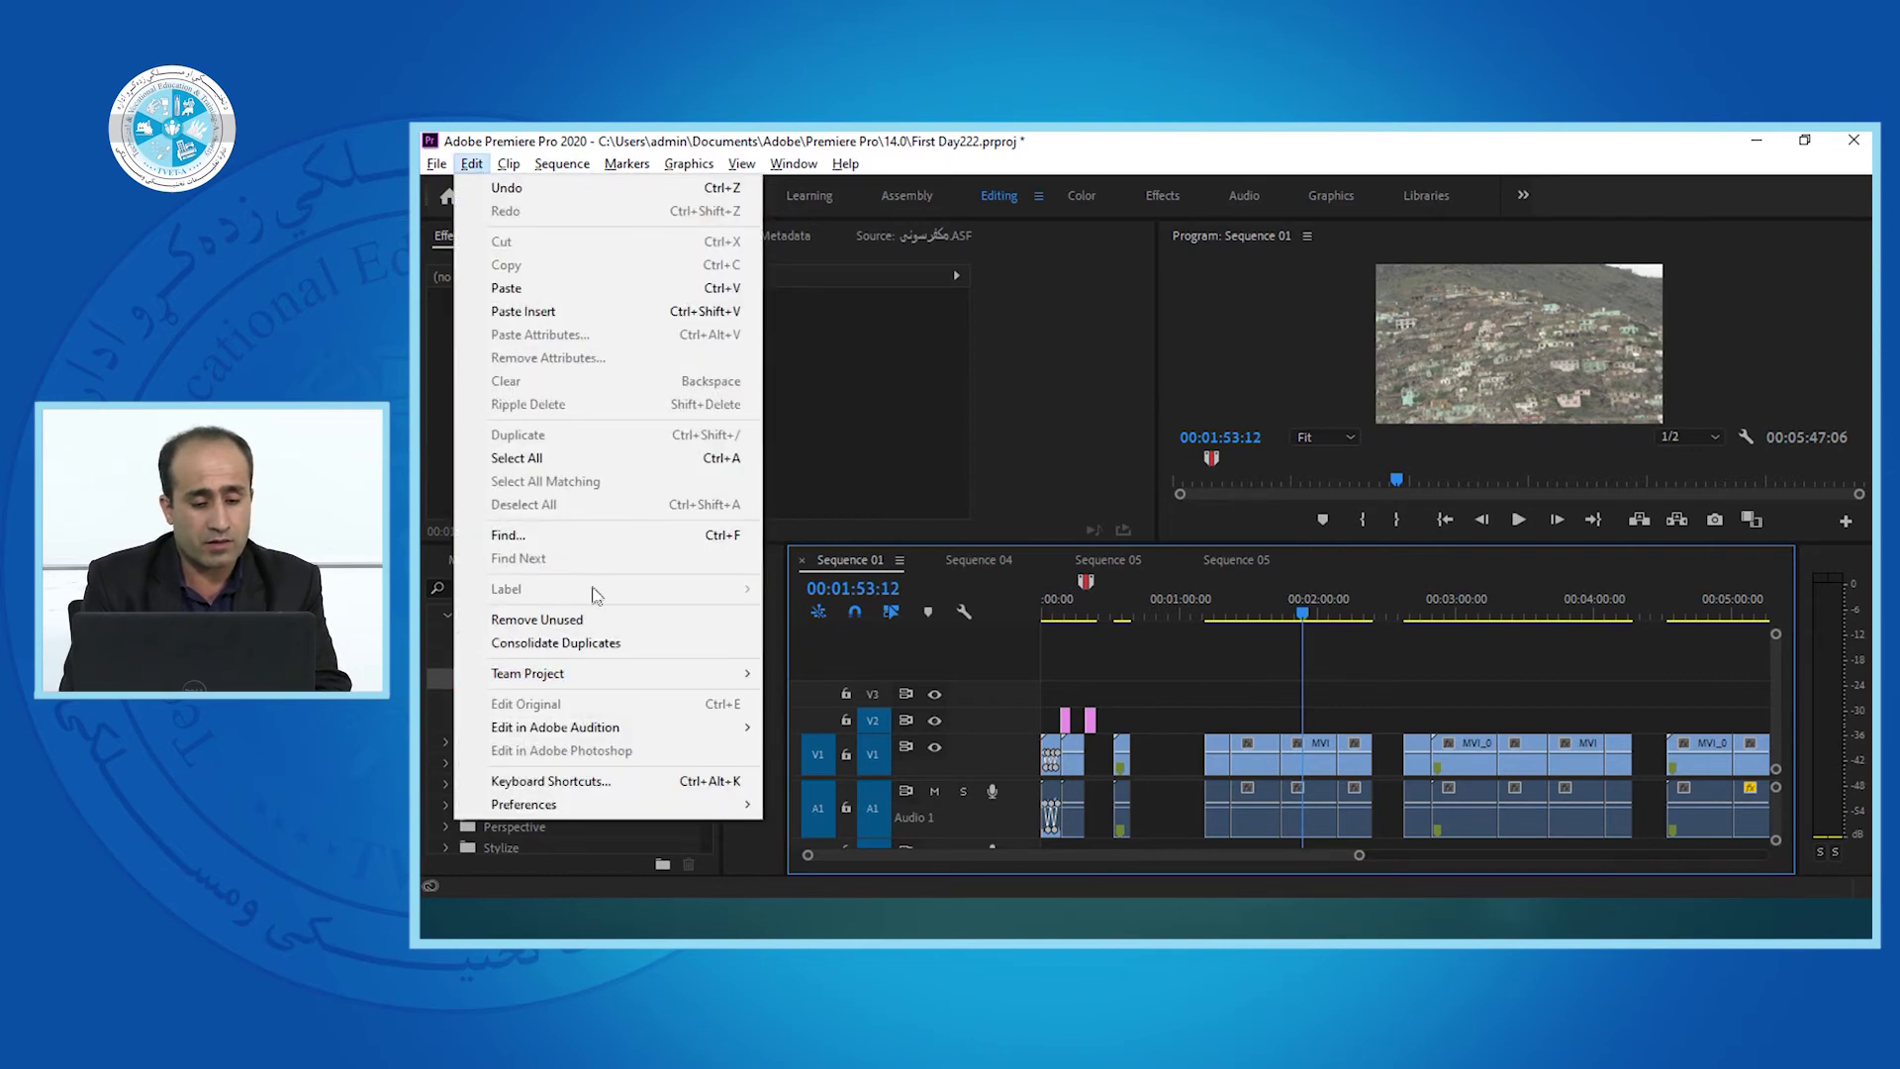
click(611, 539)
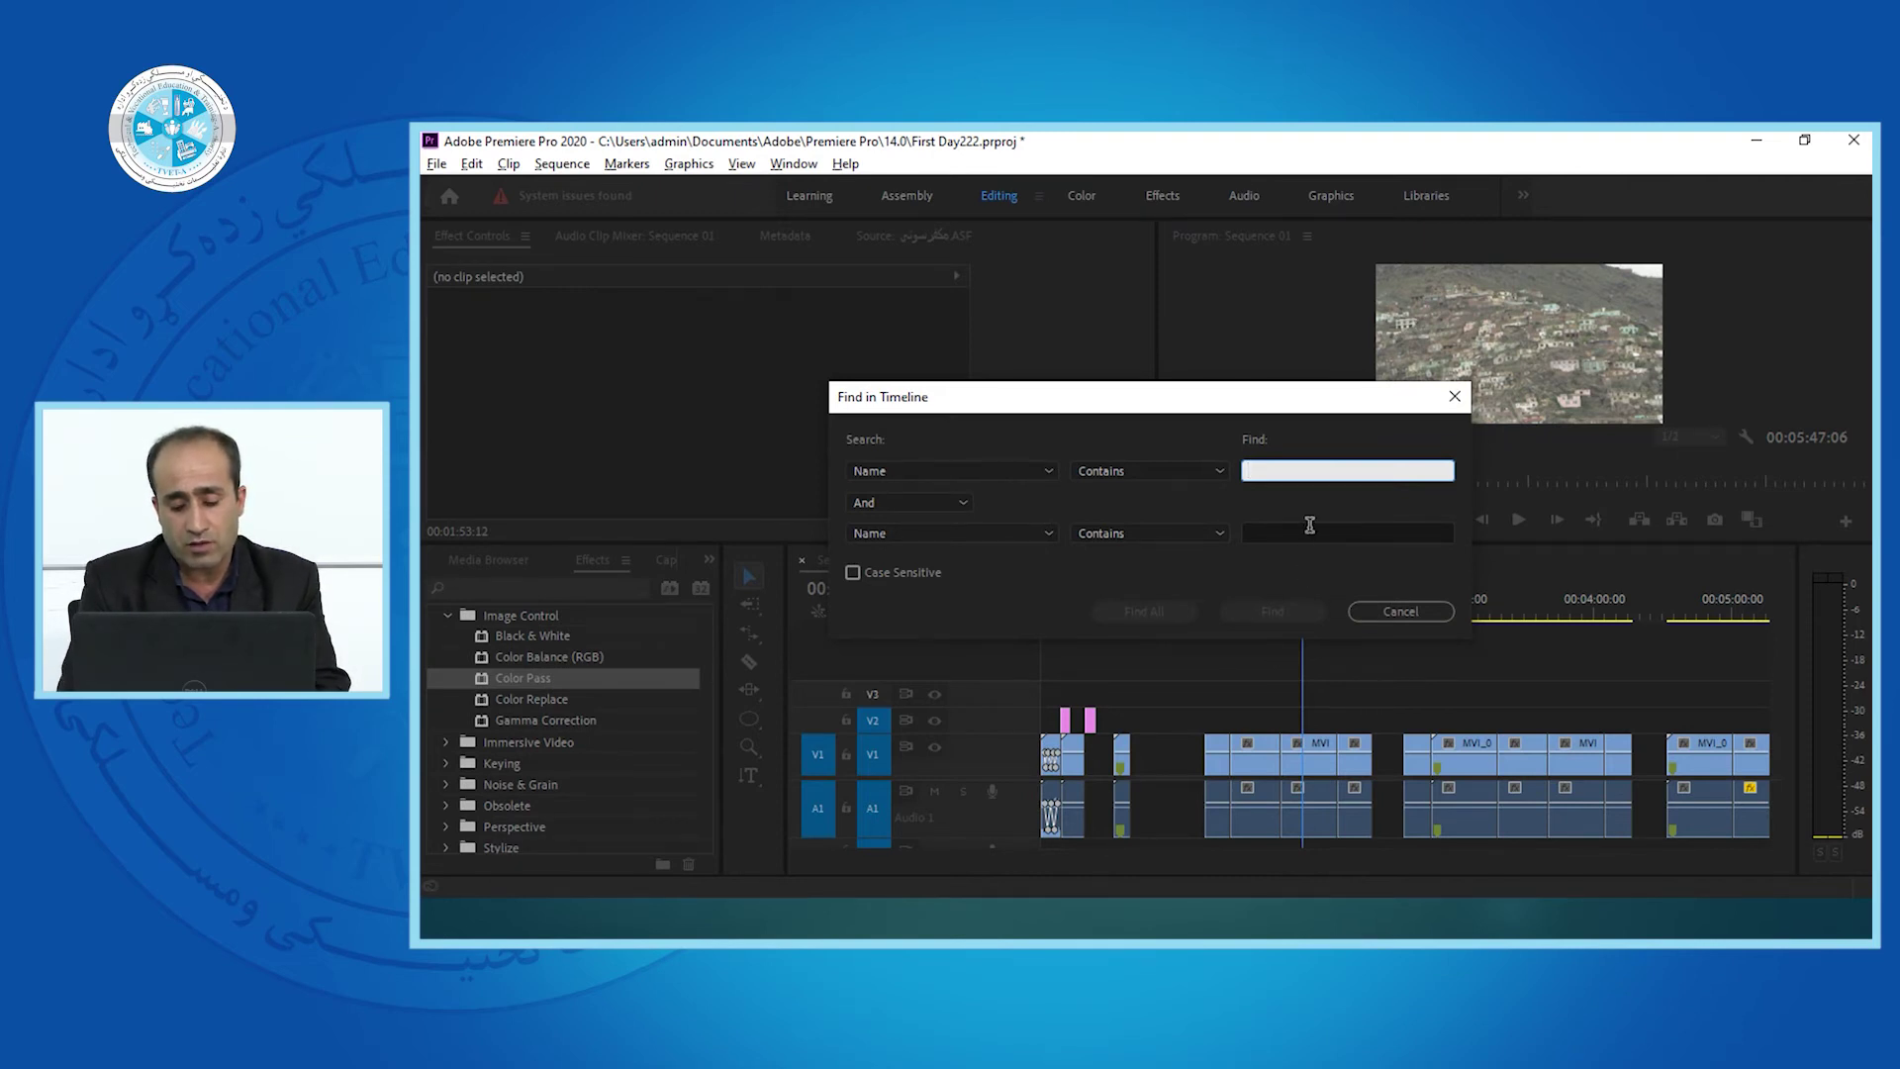
text(mvi)
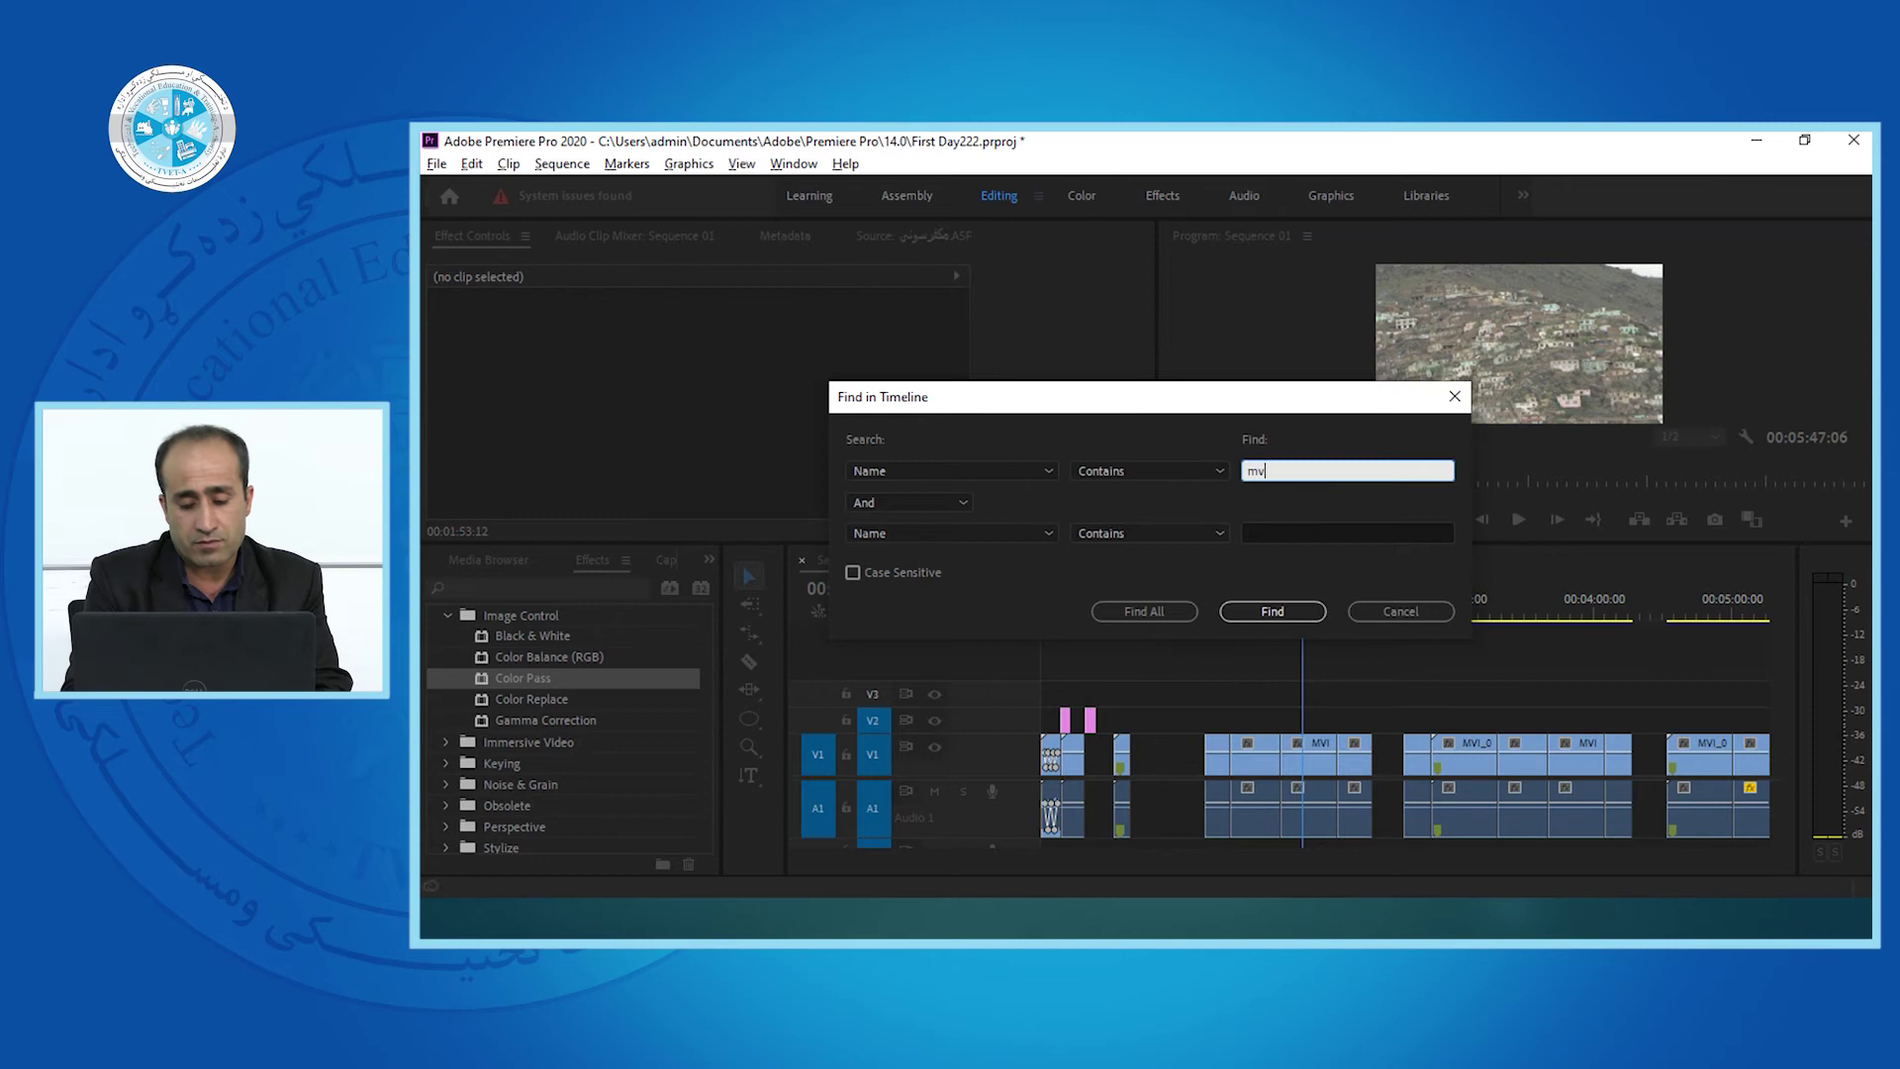
click(1270, 610)
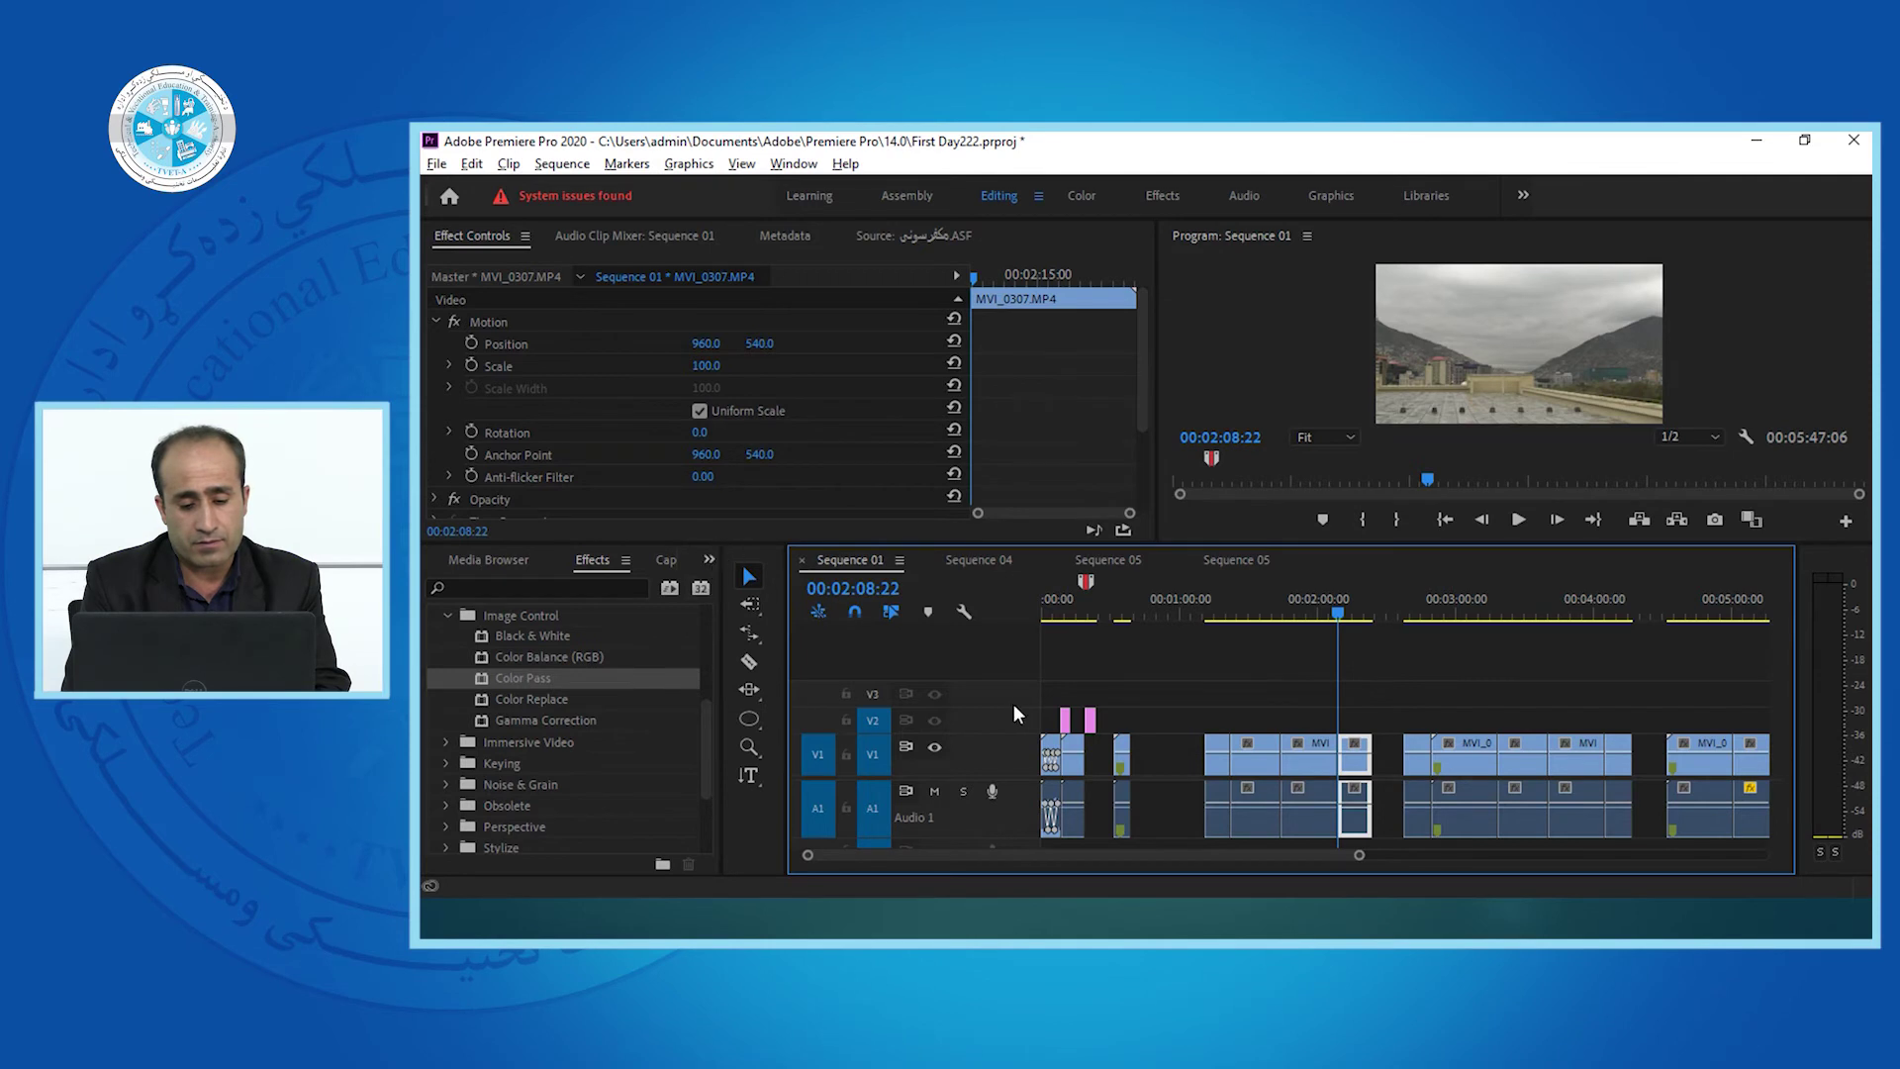
Display the Sequence 05 project's files and switch to the PowerPoint slide show to advance it to the Label slide.
click(708, 559)
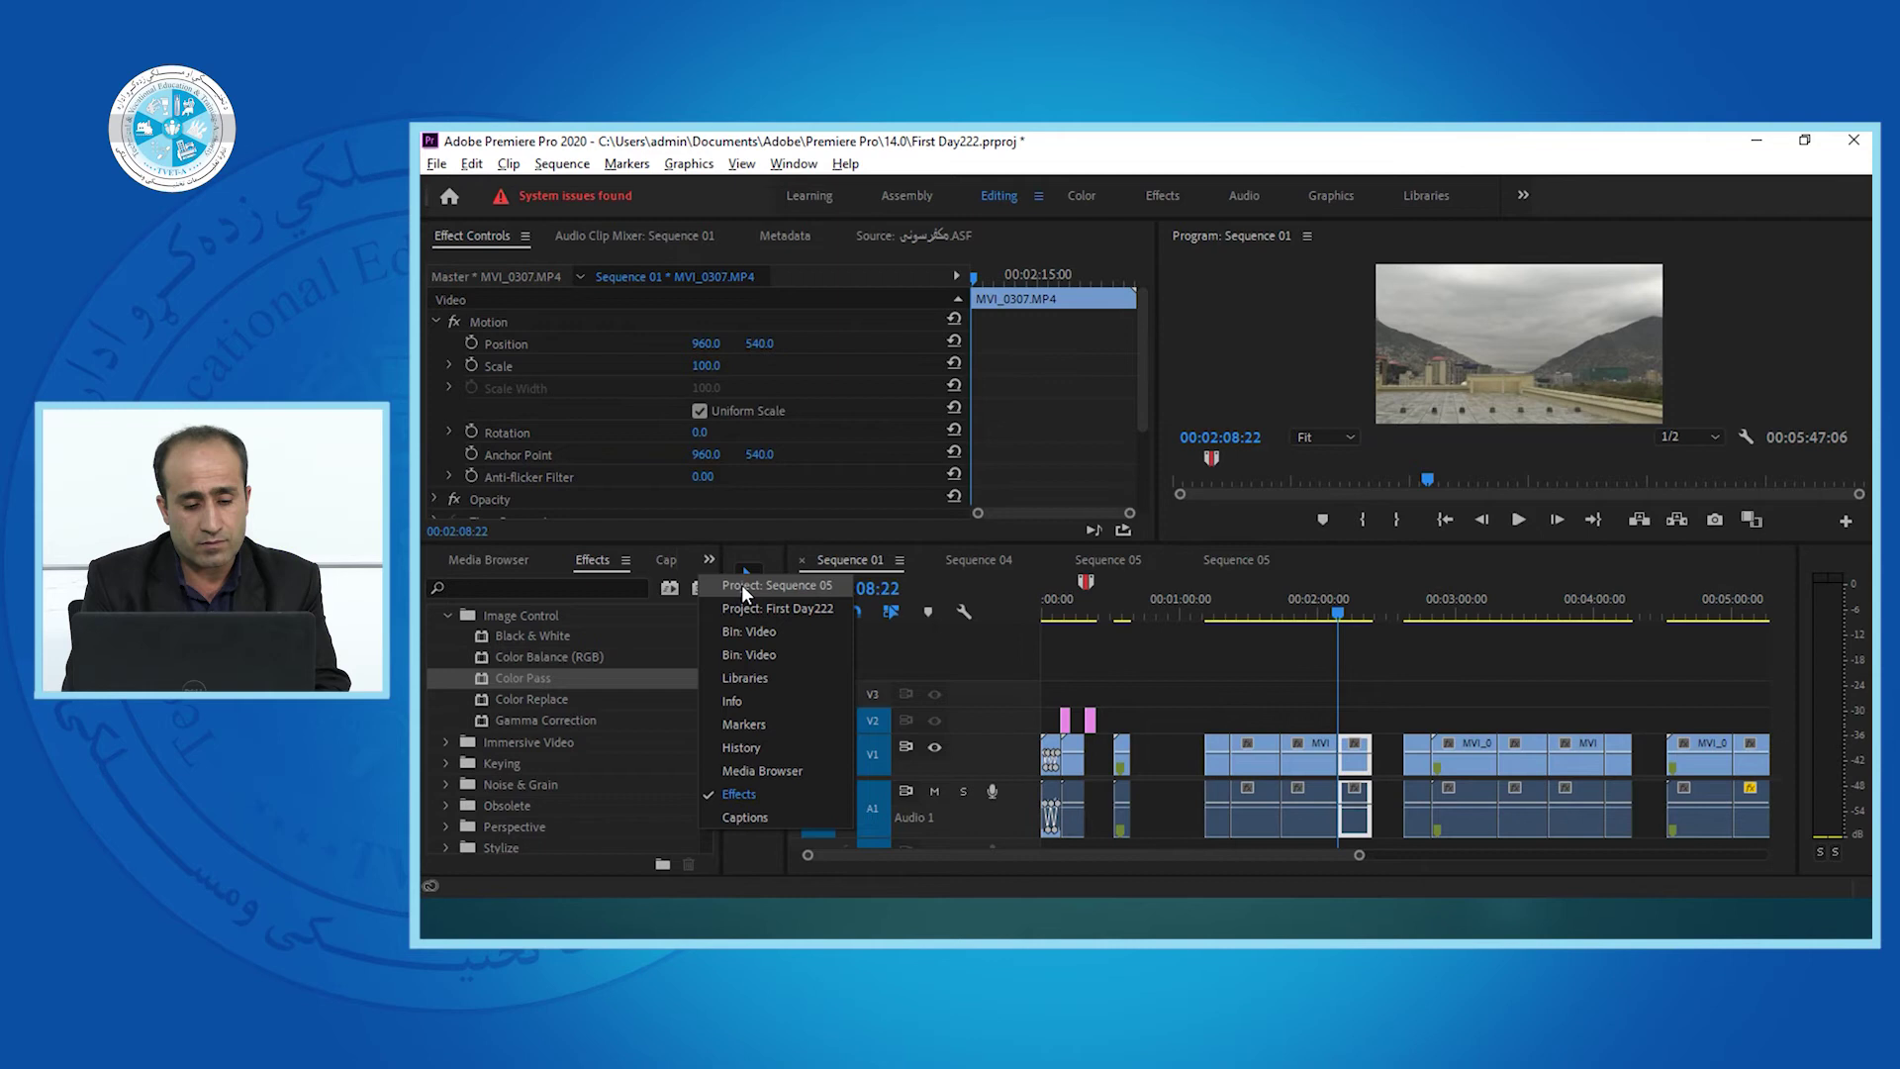
click(742, 587)
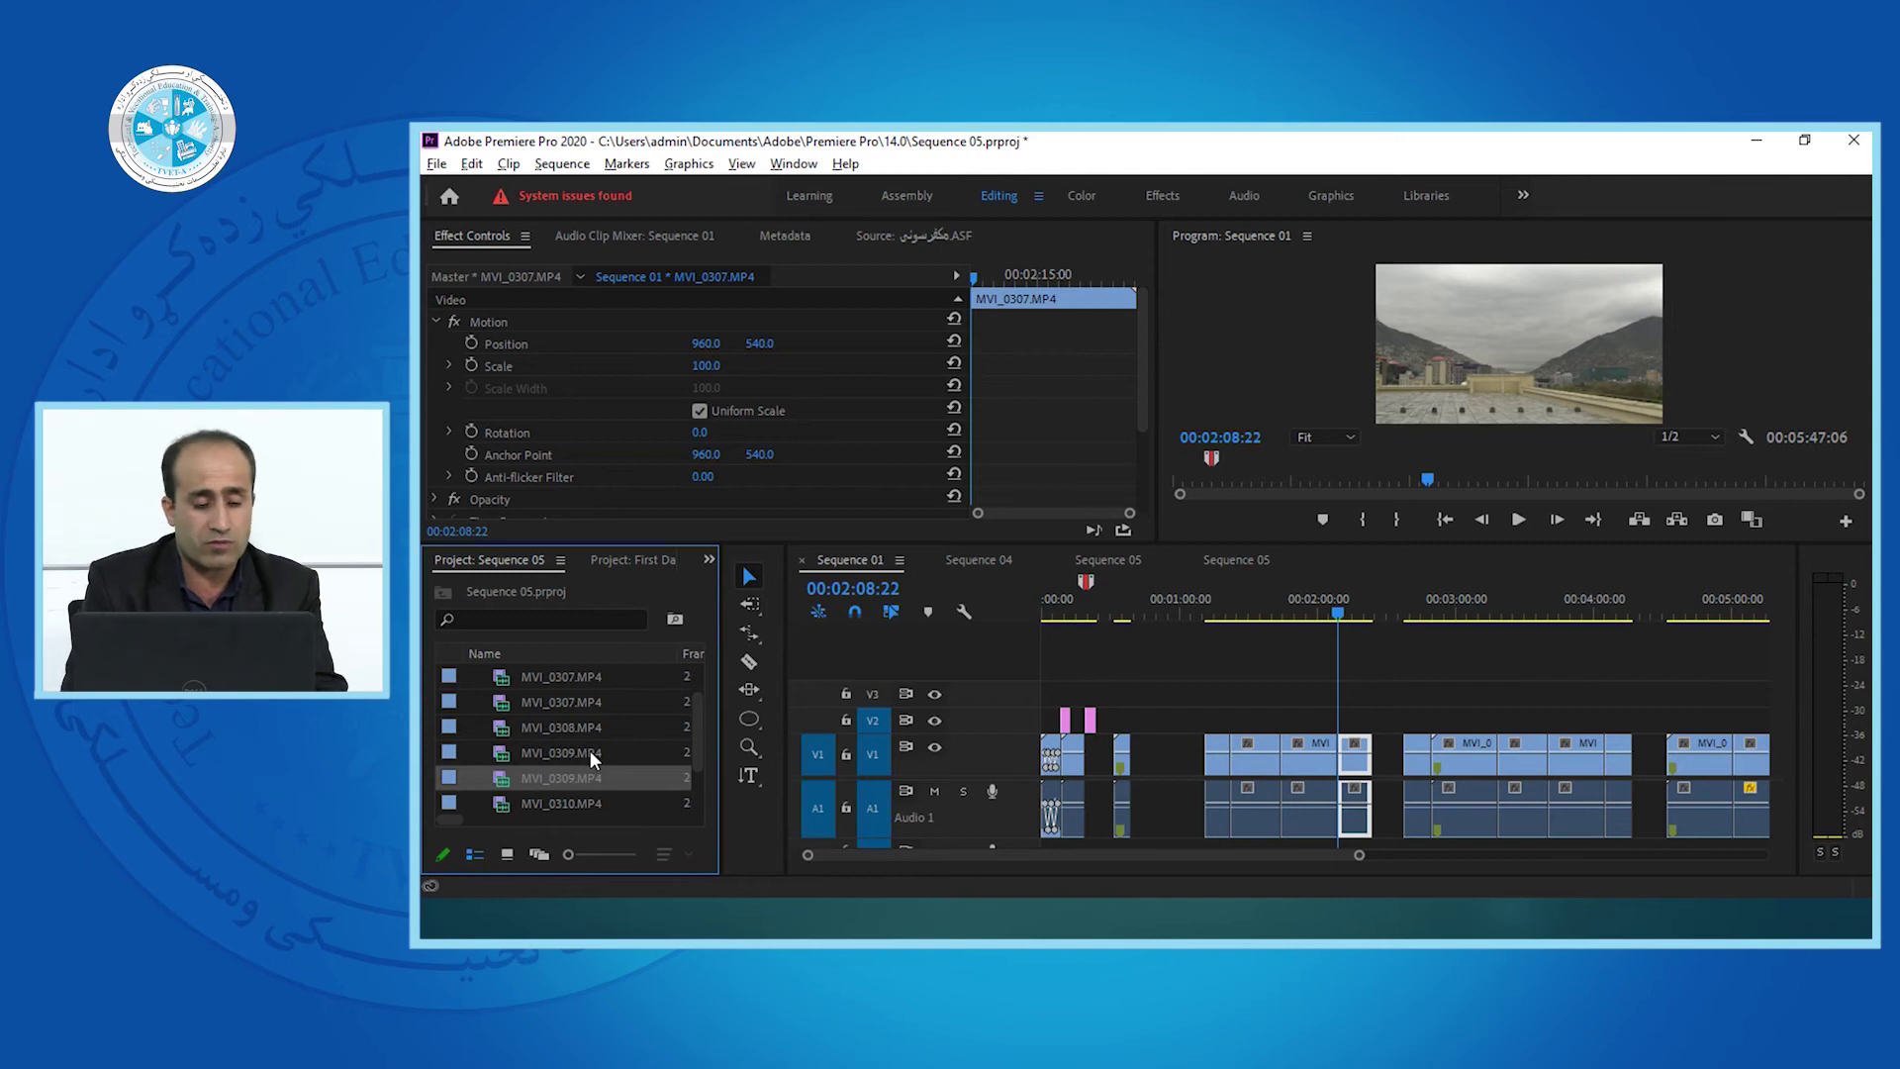
key(alt+Tab)
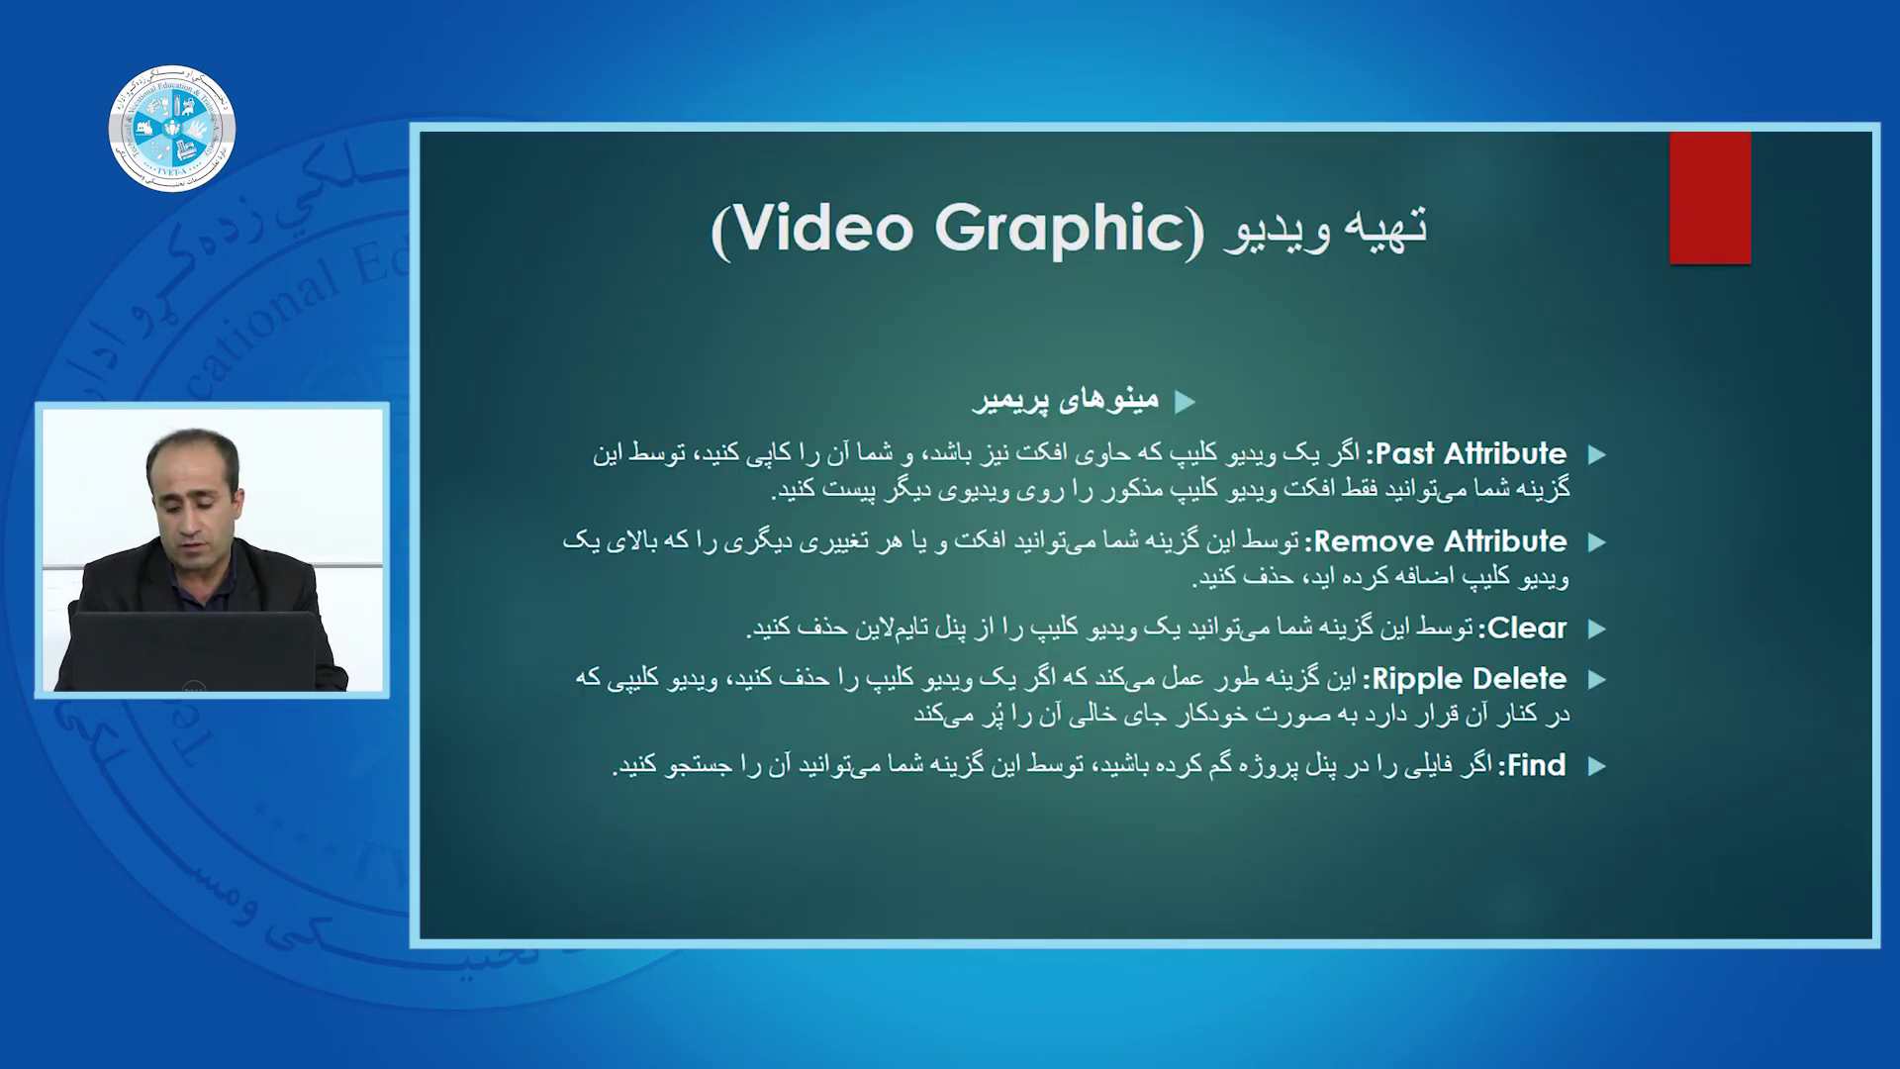
key(Right)
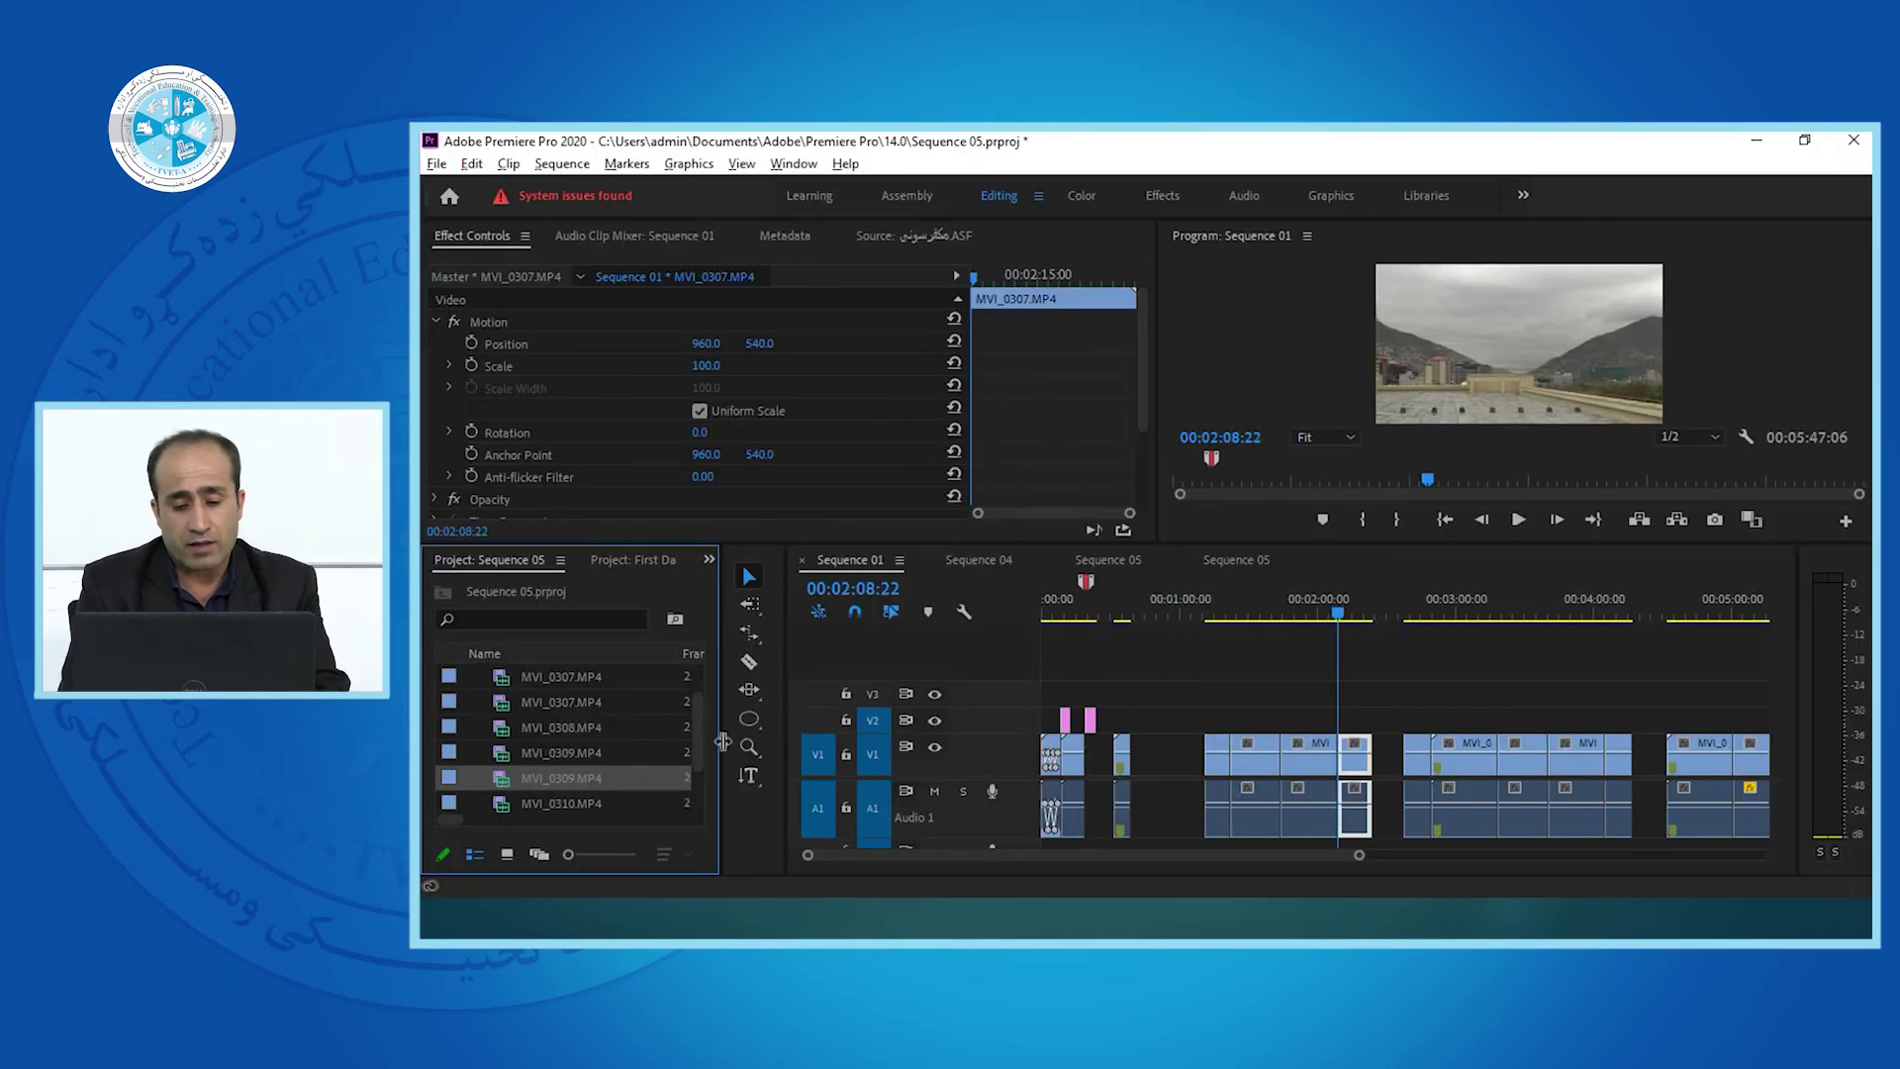
Look over the MVI_0307.MP4, MVI_0308.MP4 and MVI_0309.MP4 clips and their current label colours in the Sequence 05 project.
click(502, 700)
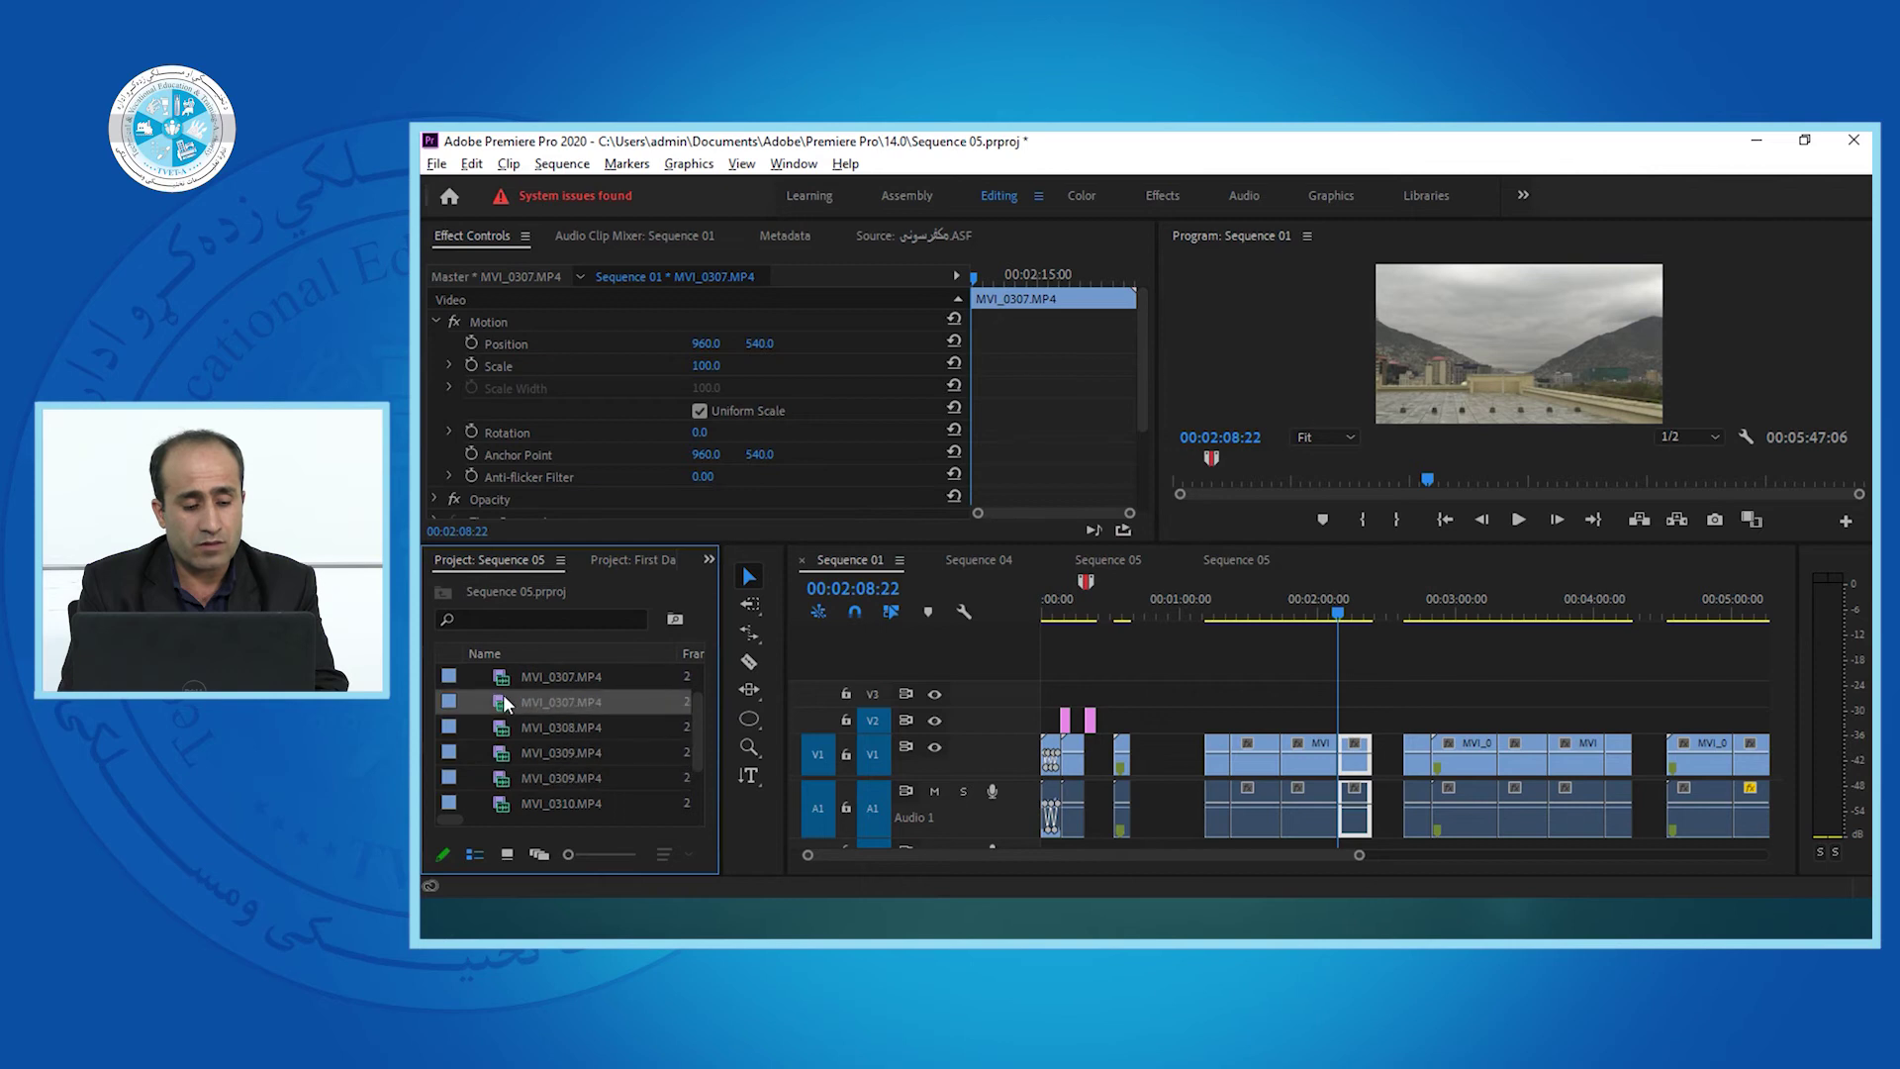
scroll(526, 713, up, 1)
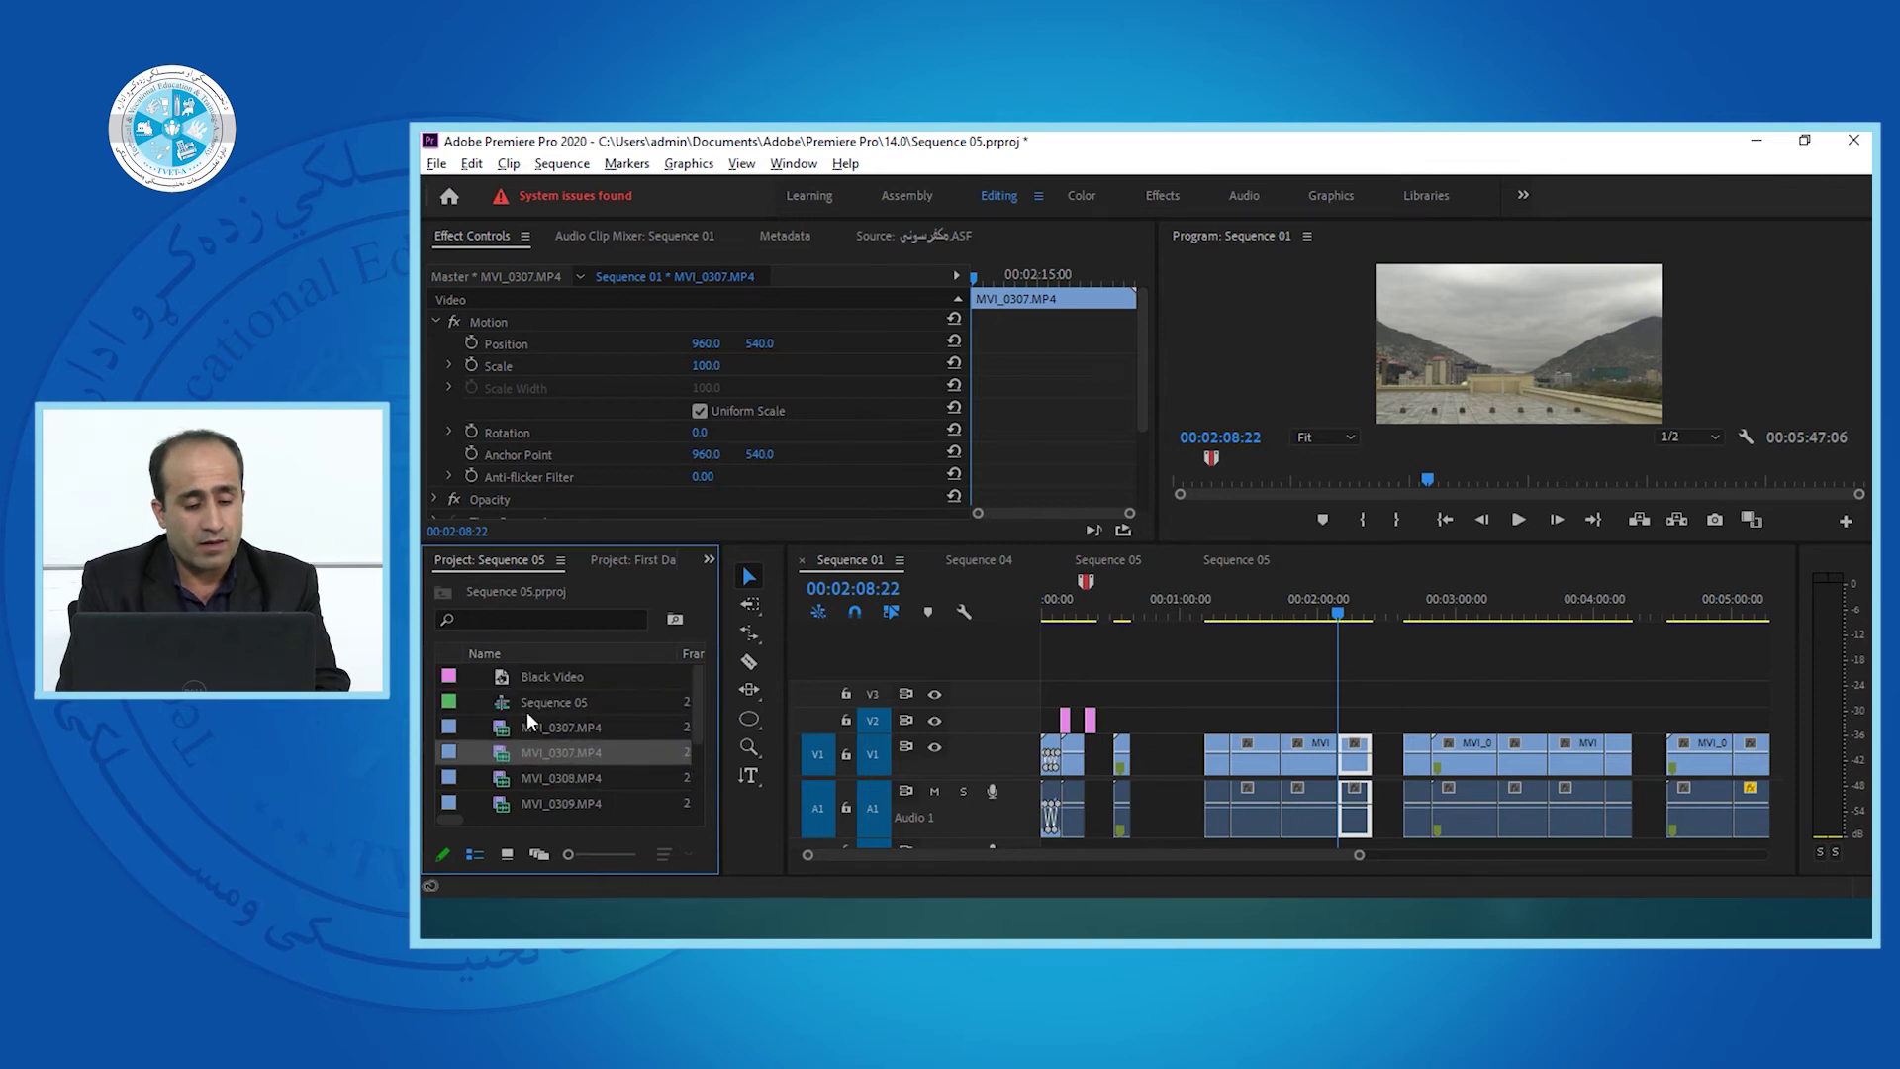
click(505, 726)
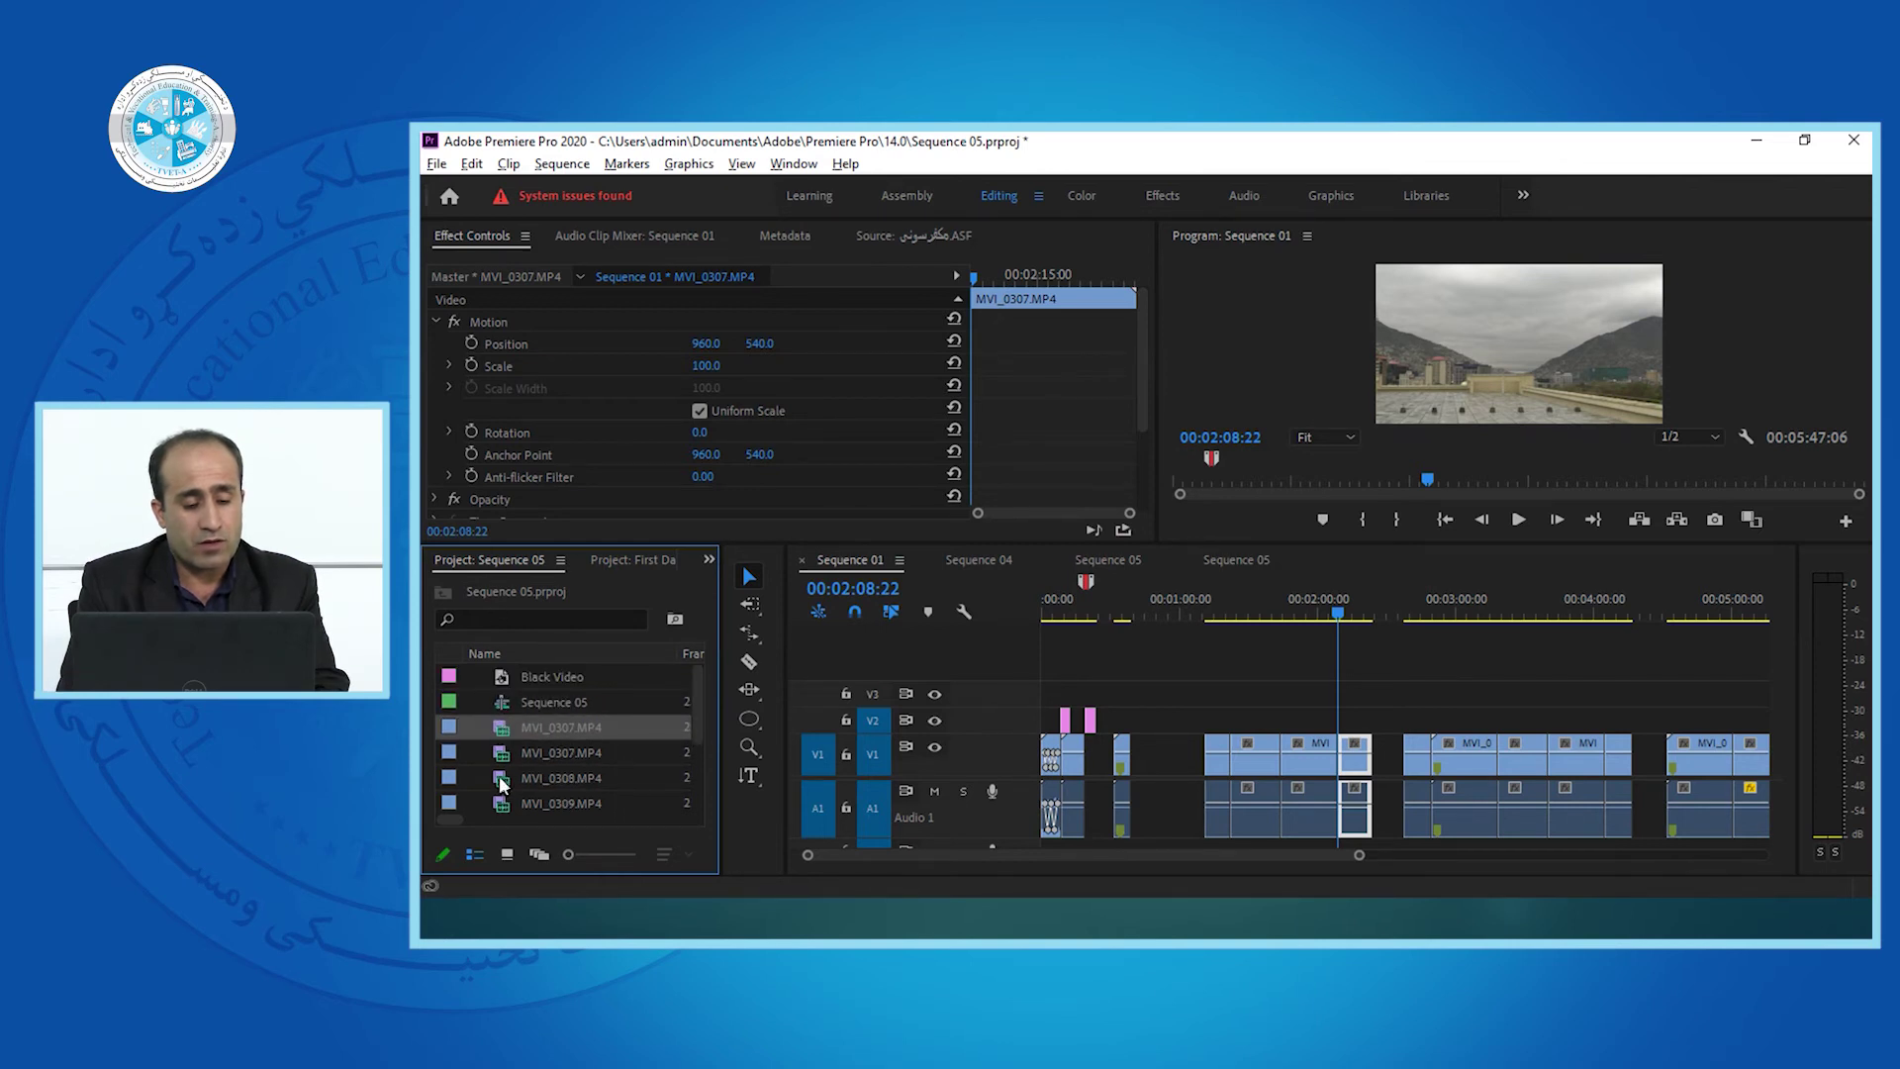
click(501, 787)
click(501, 726)
click(501, 804)
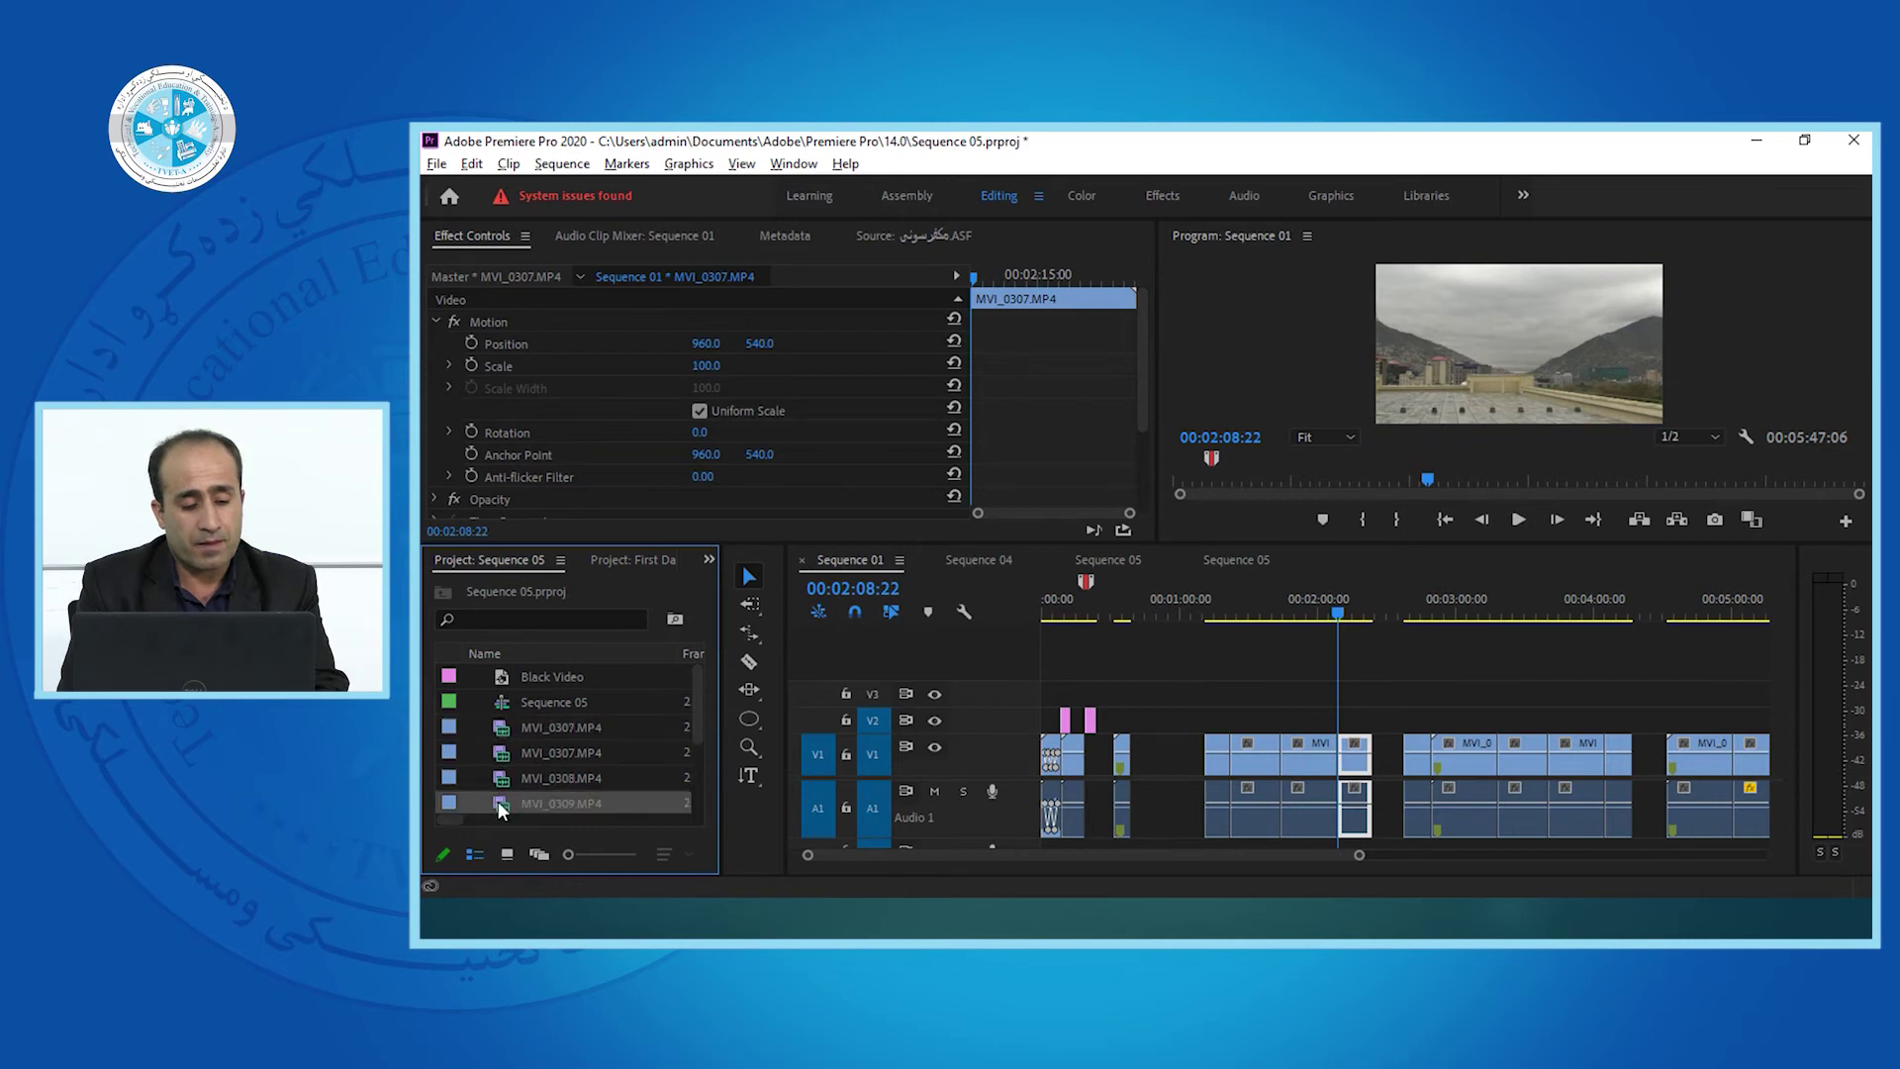
click(501, 726)
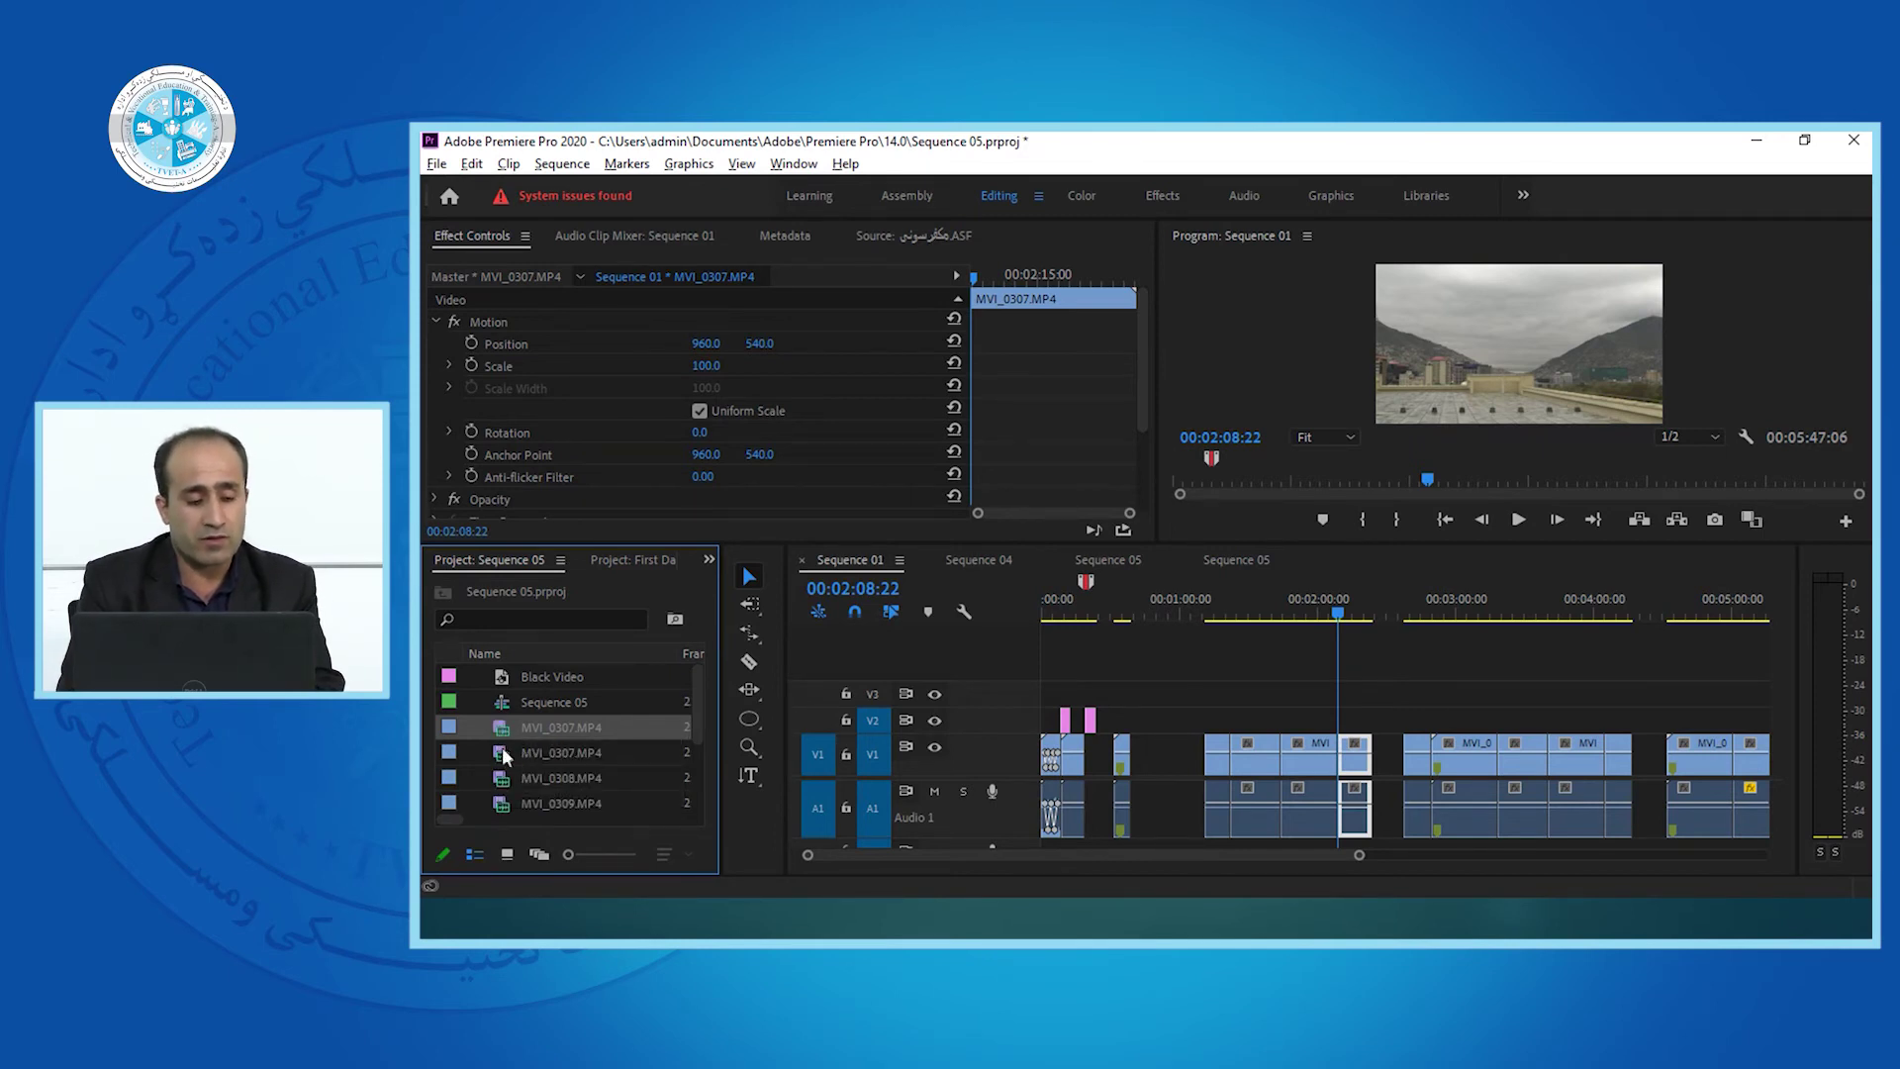
mouse_move(501, 729)
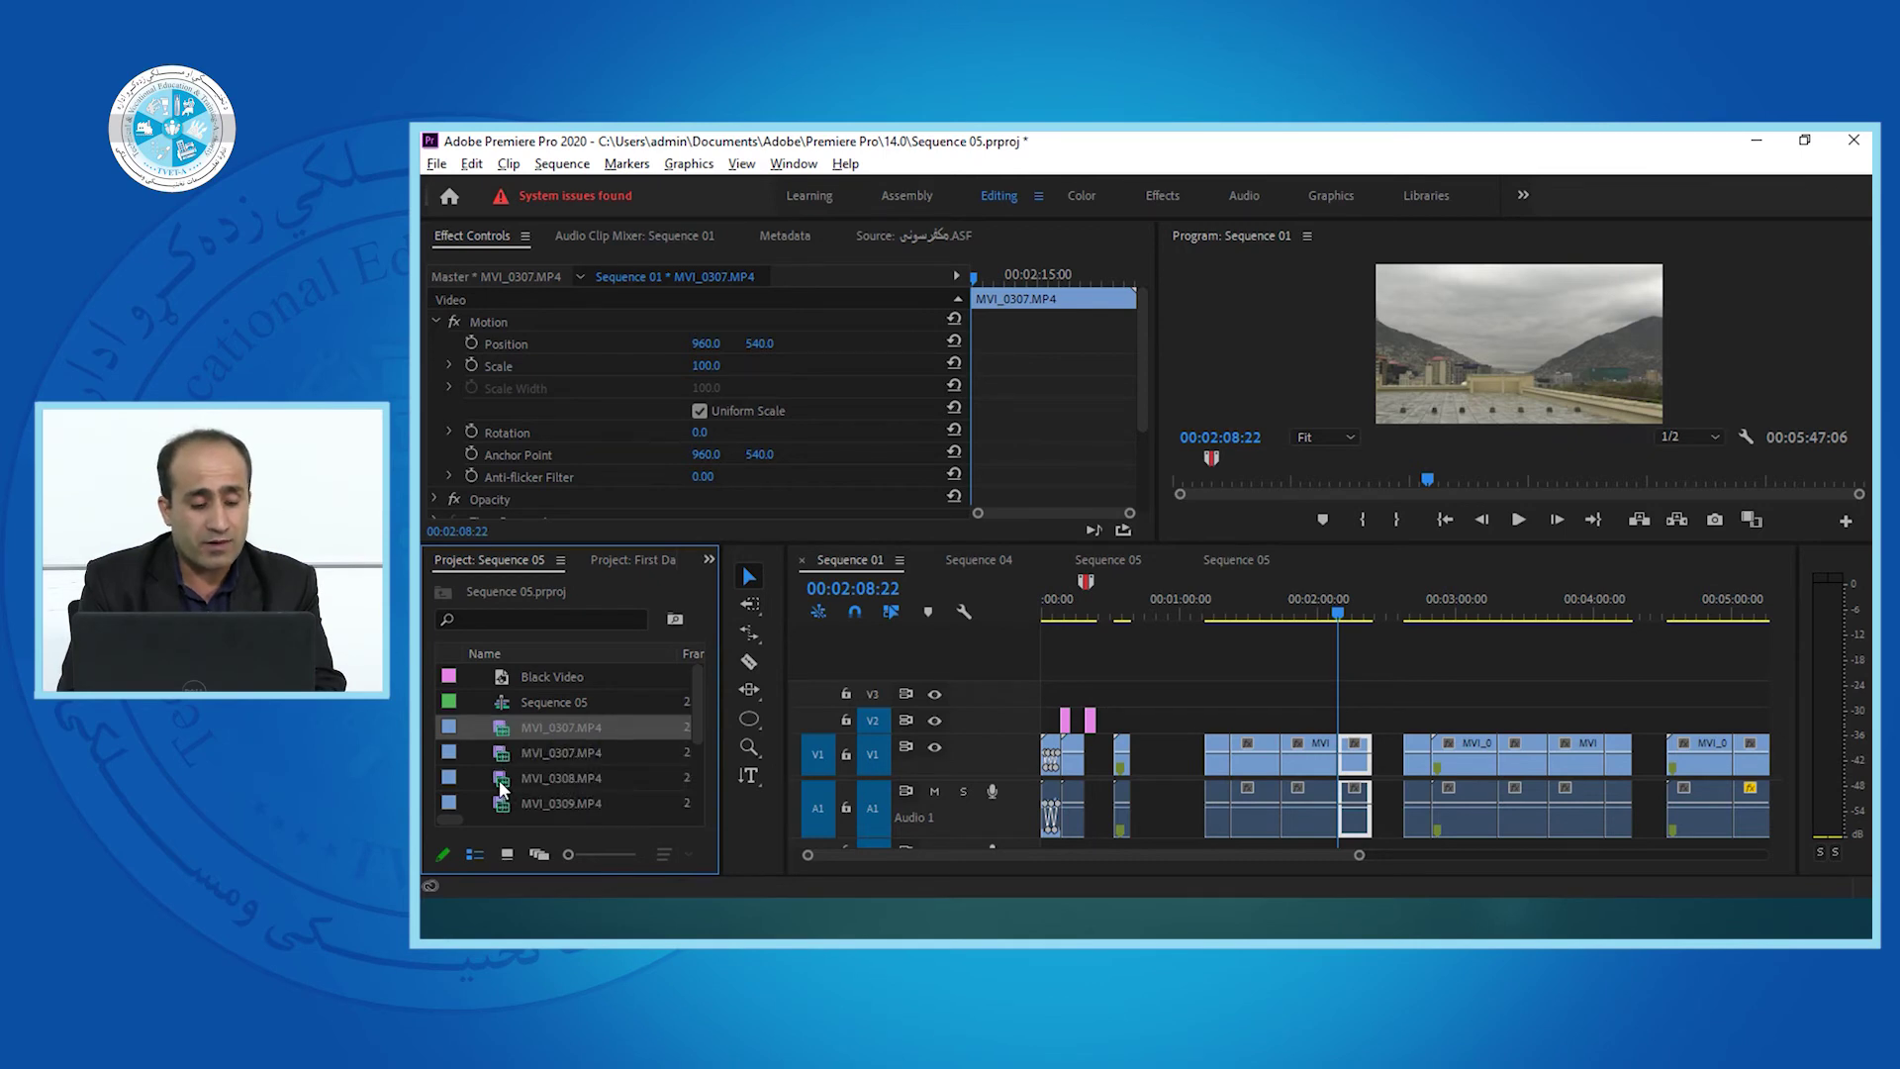
click(502, 785)
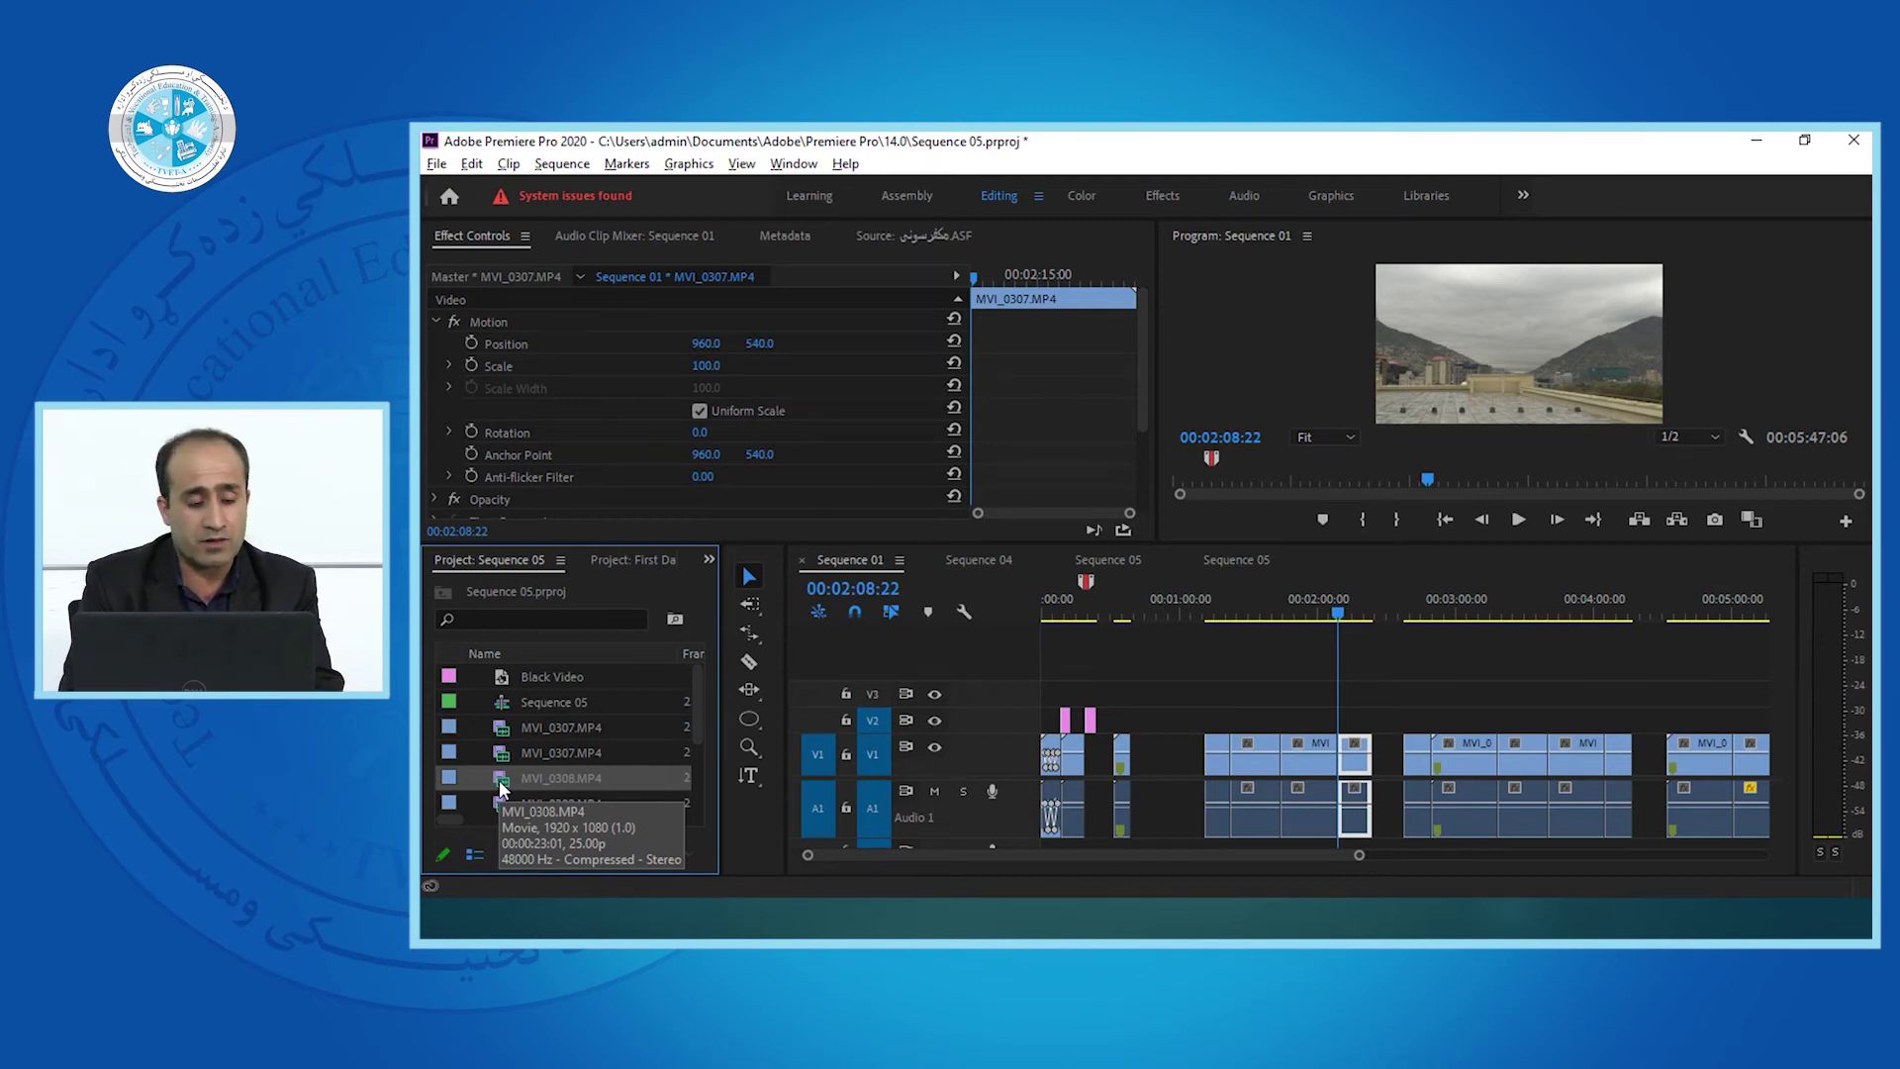
Label the first MVI_0307.MP4 clip in the project Lavender and place it in Sequence 01 at about 00:00:50:17 on V1.
click(501, 729)
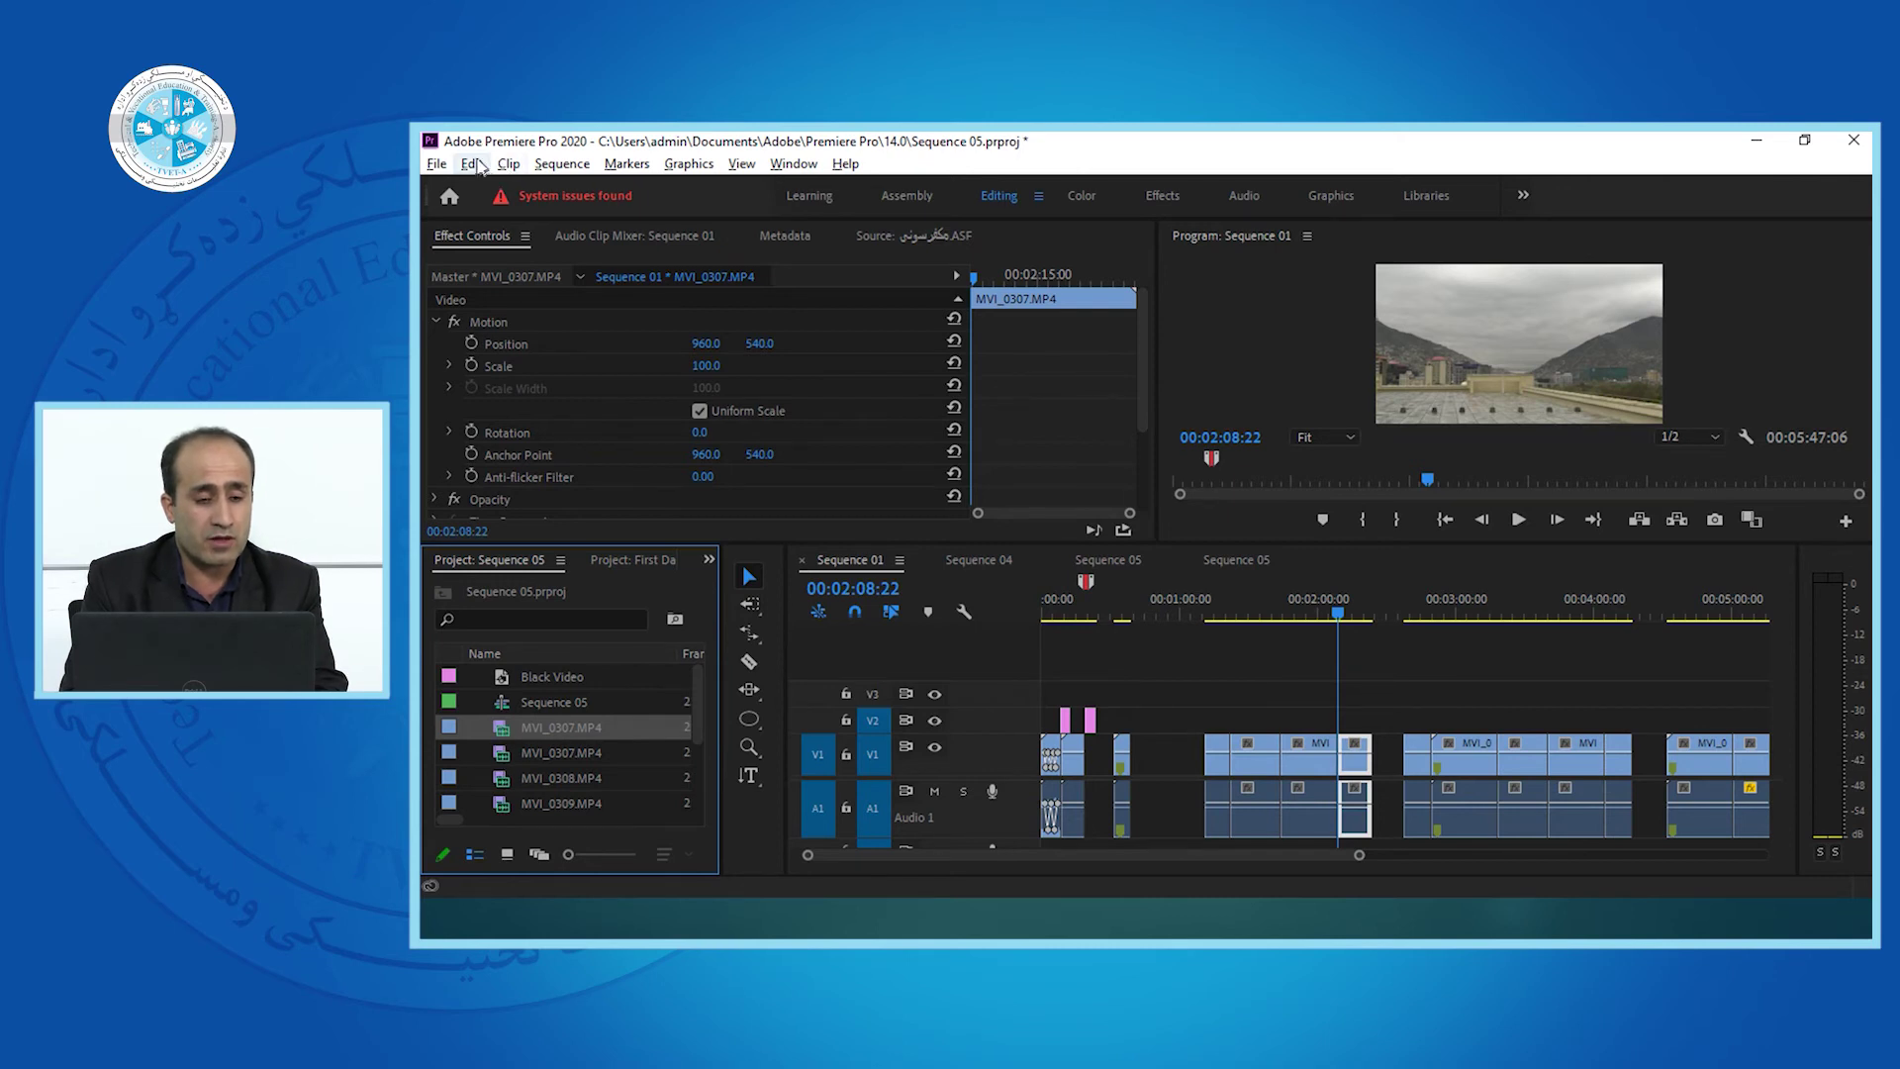
click(509, 165)
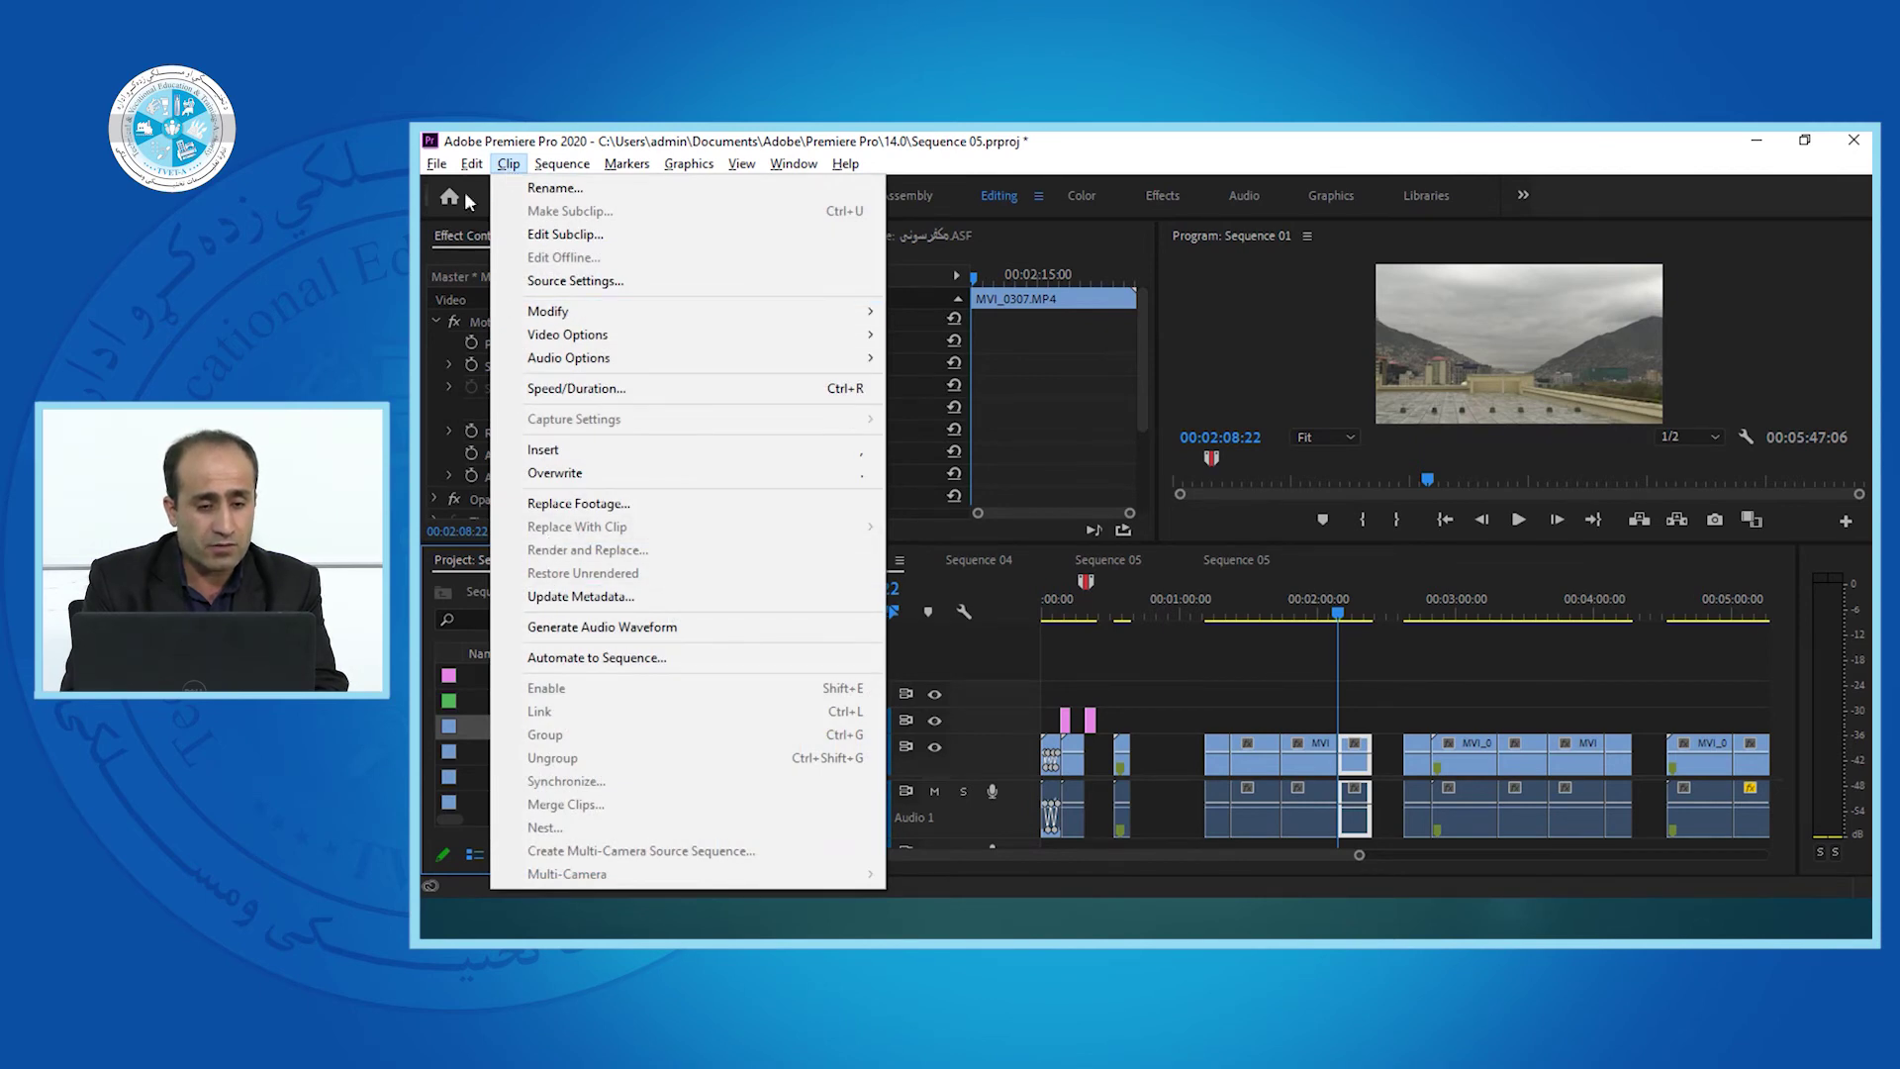
mouse_move(471, 163)
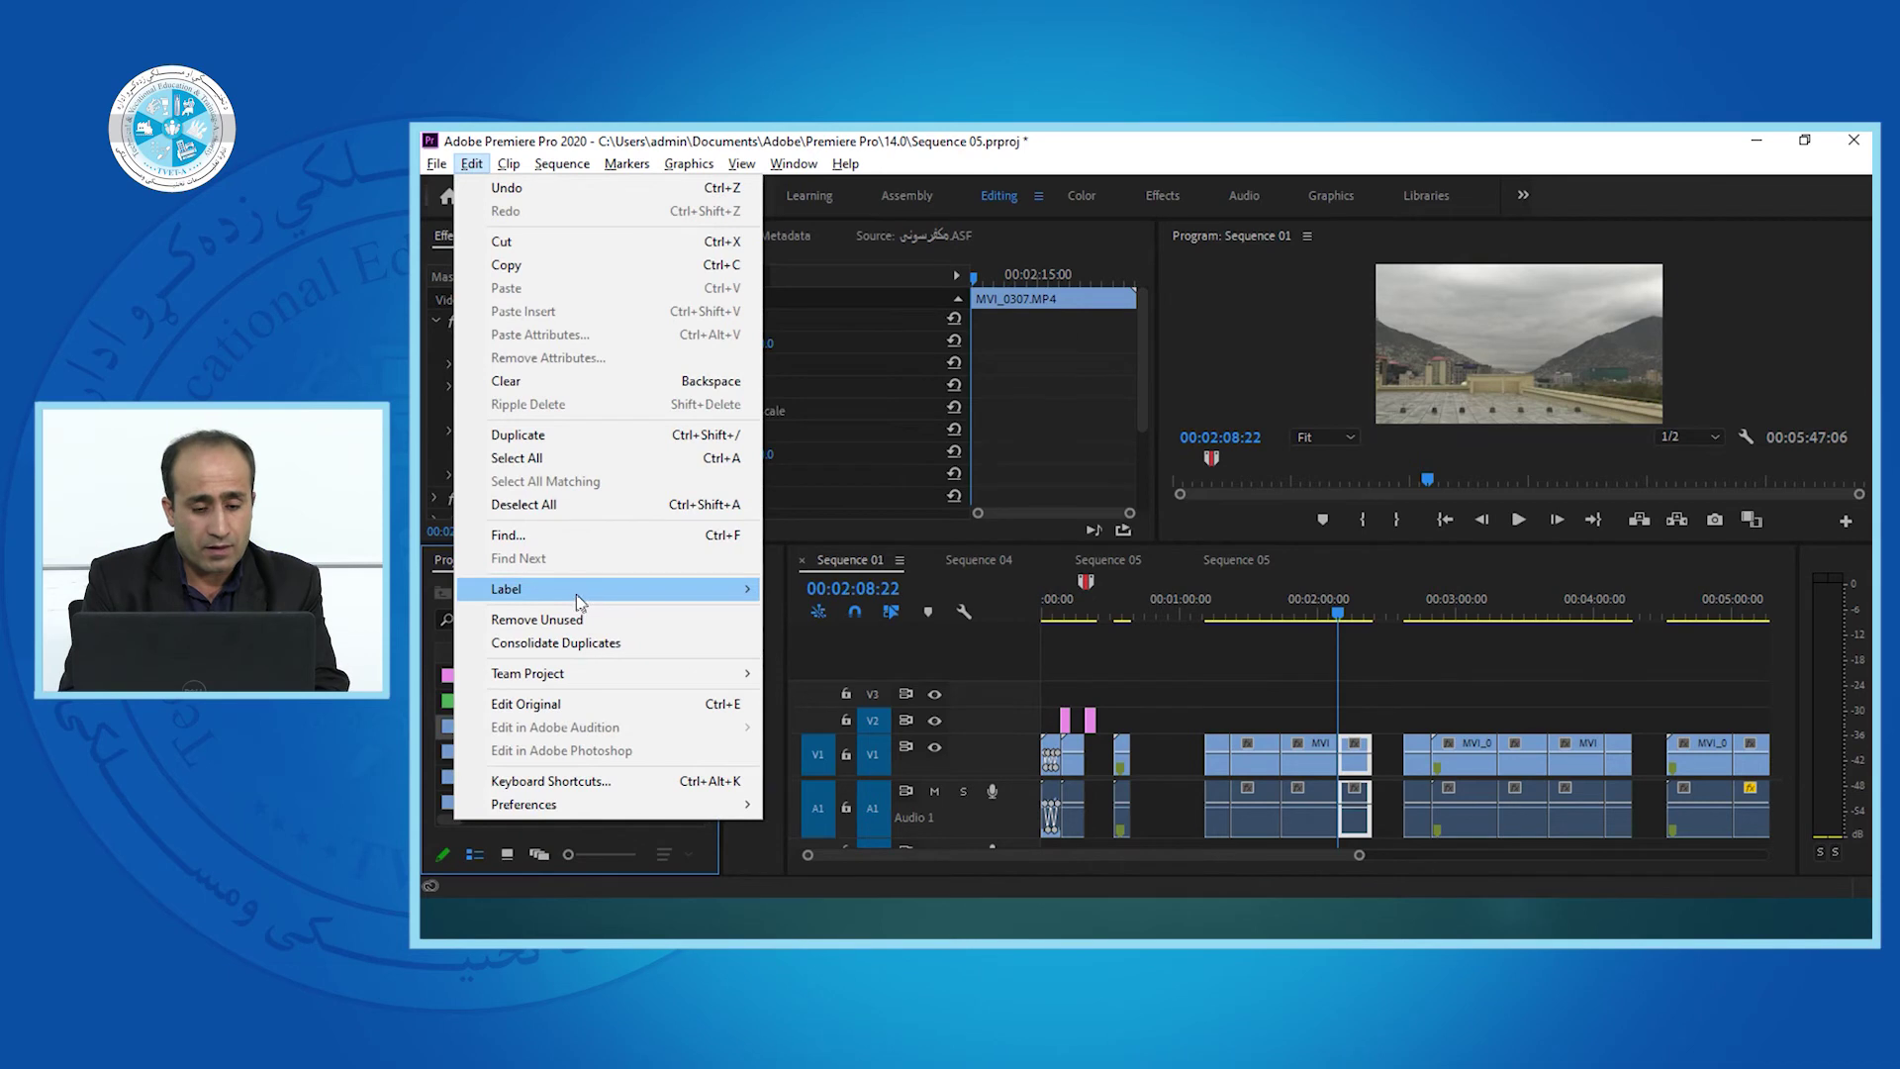
mouse_move(576, 591)
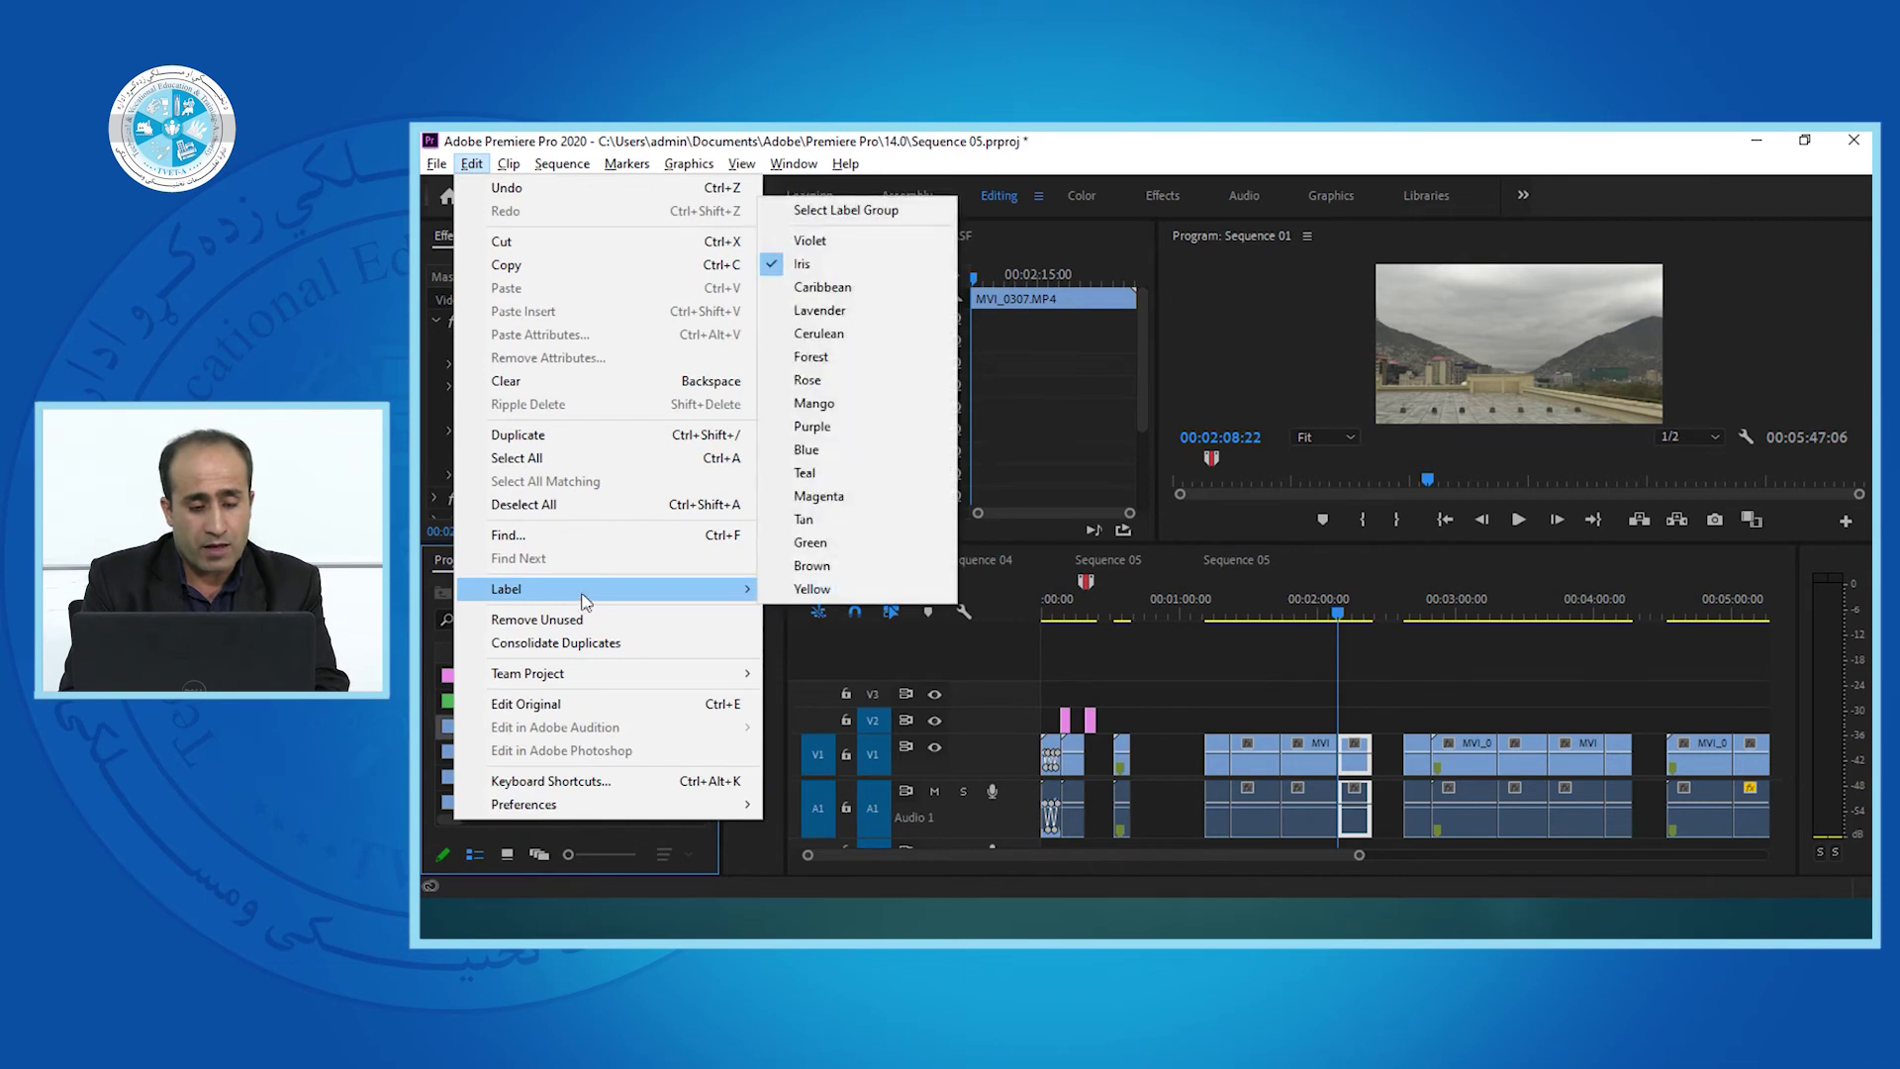
click(817, 311)
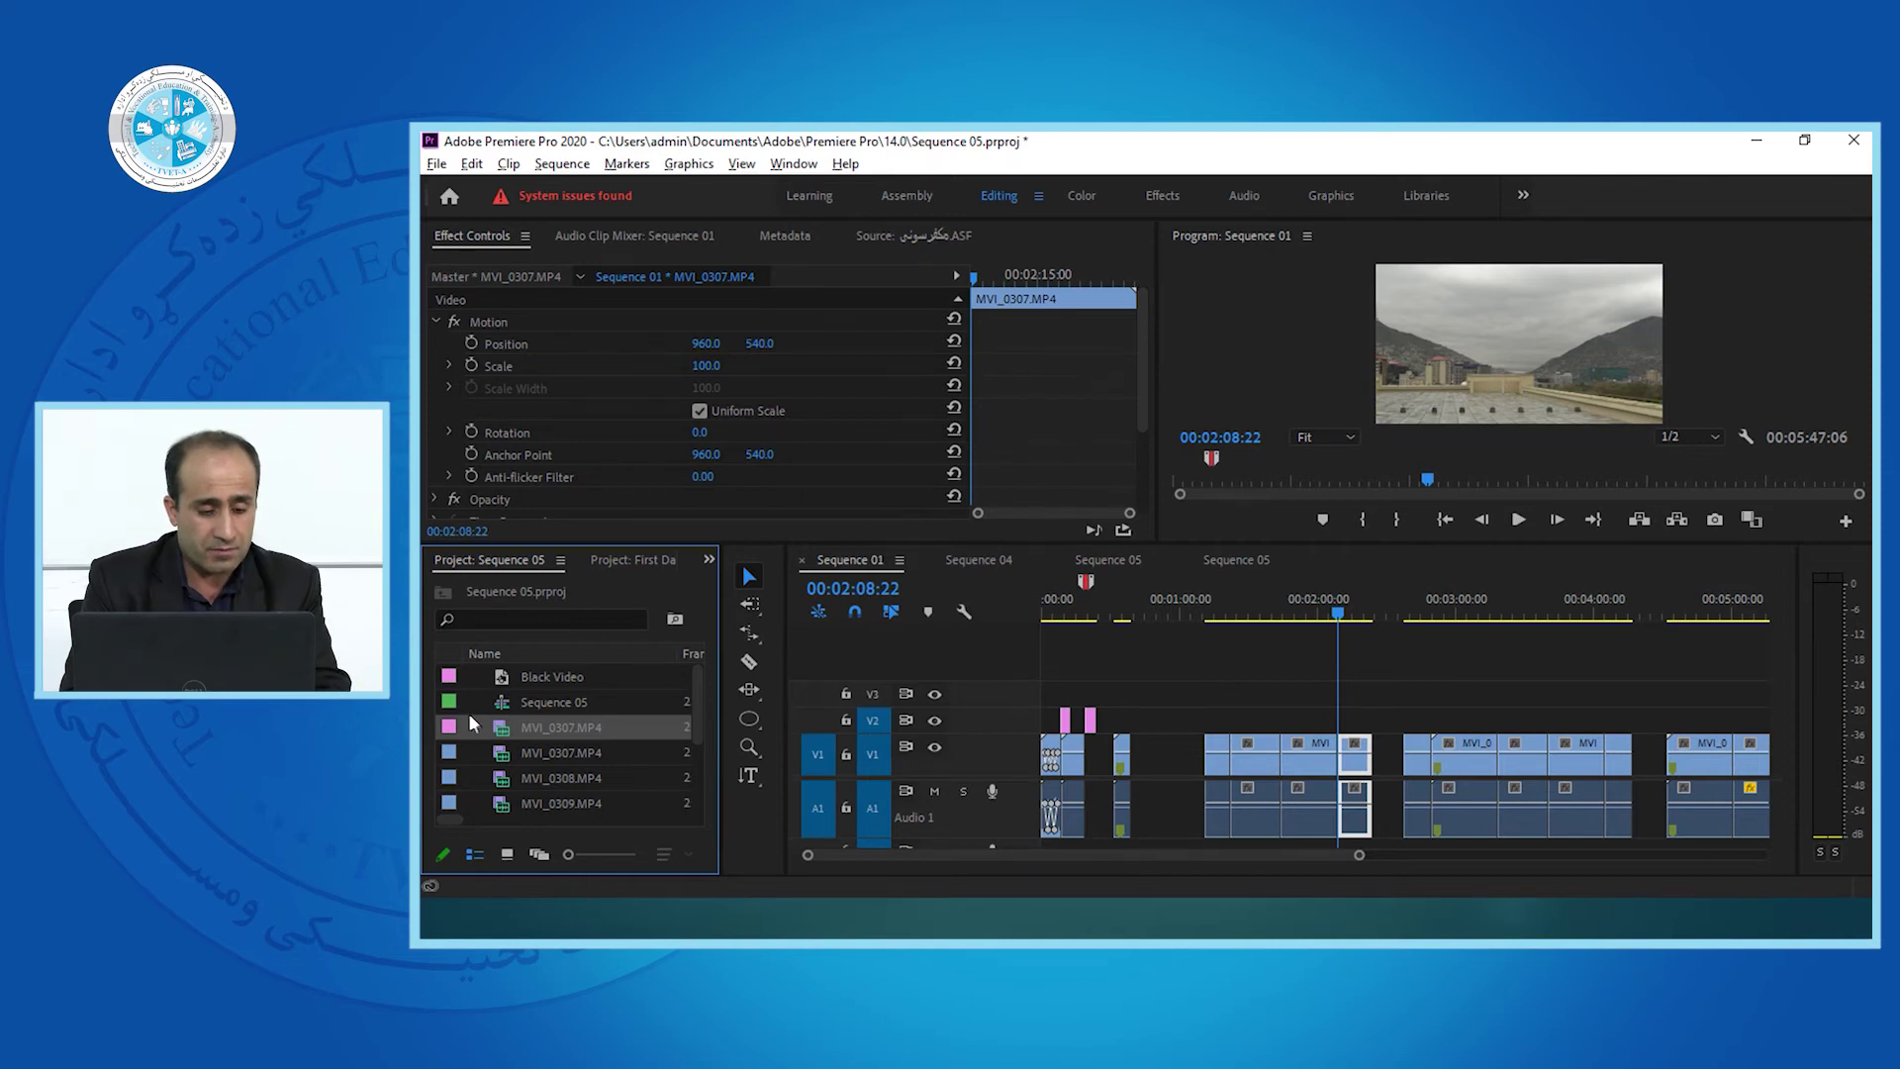
drag(499, 730, 1160, 742)
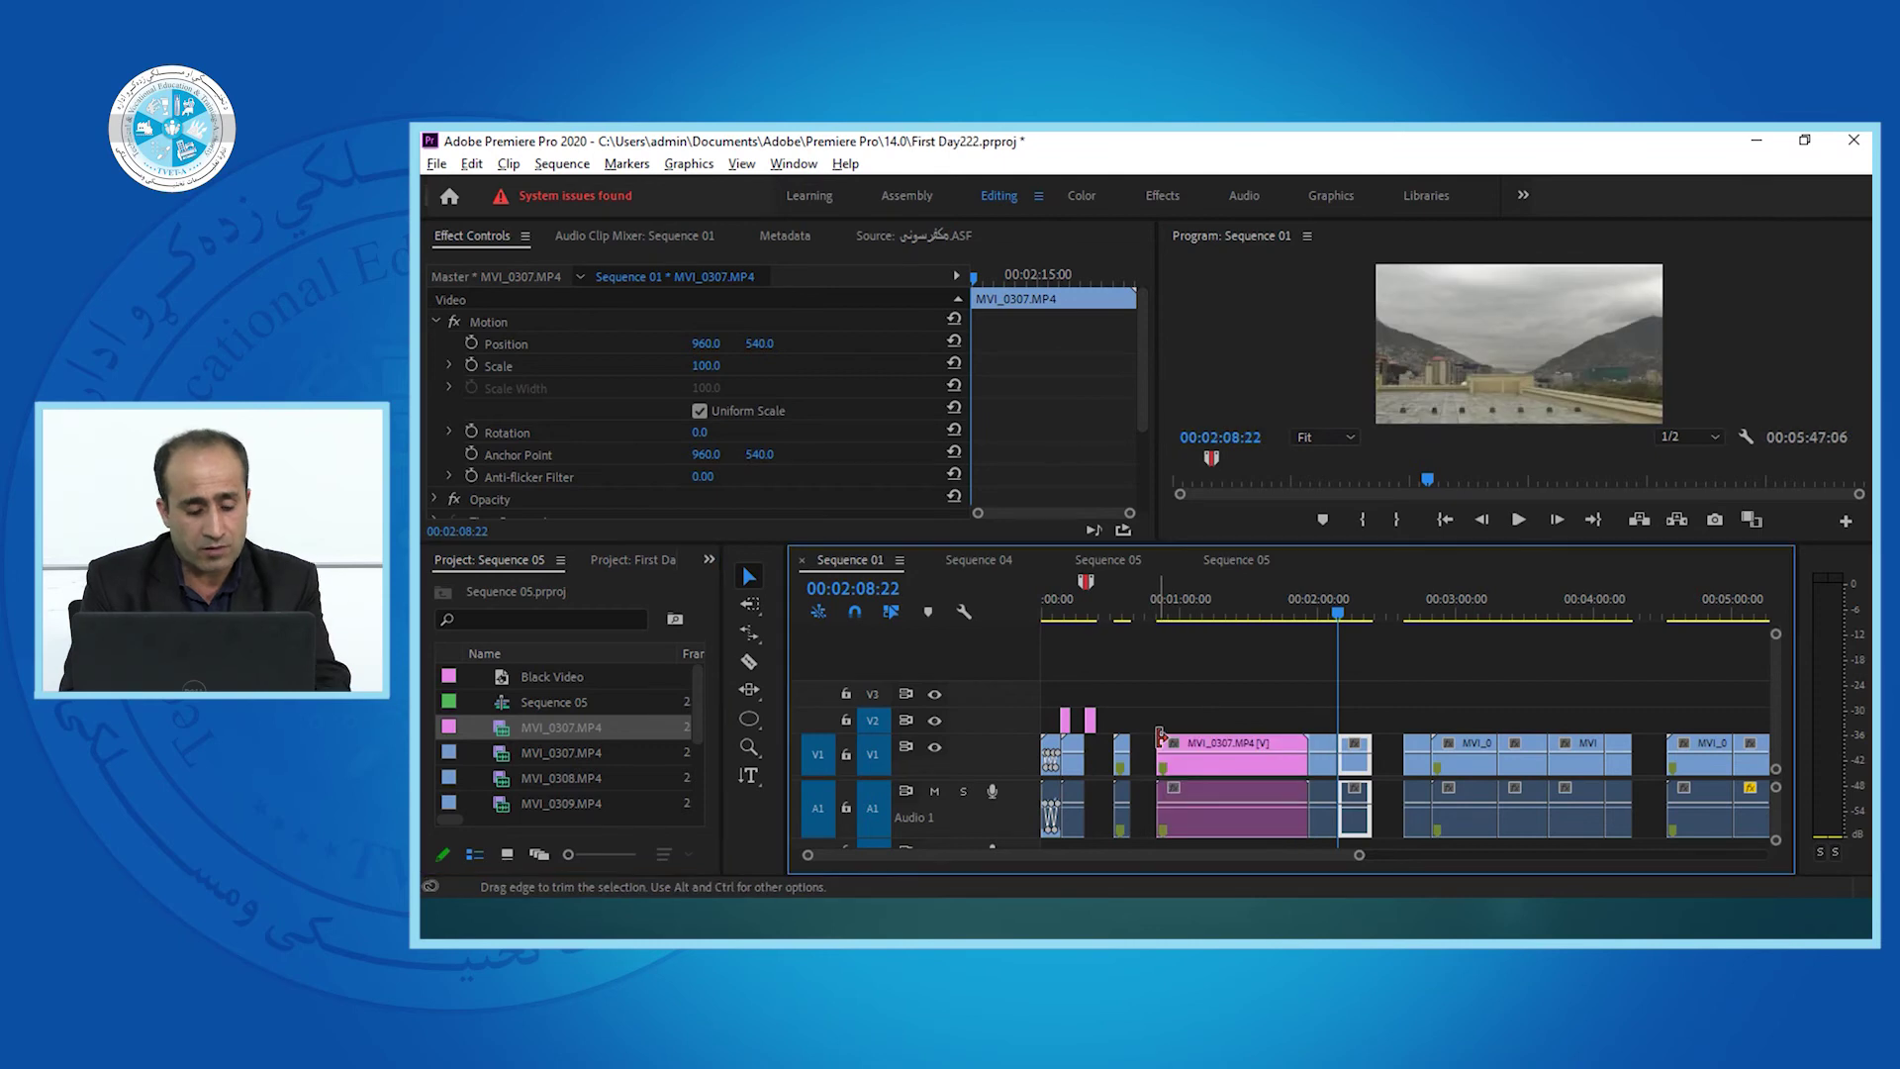
Try to label the second MVI_0307.MP4 clip Yellow and place it on V1 directly after the lavender clip.
click(505, 752)
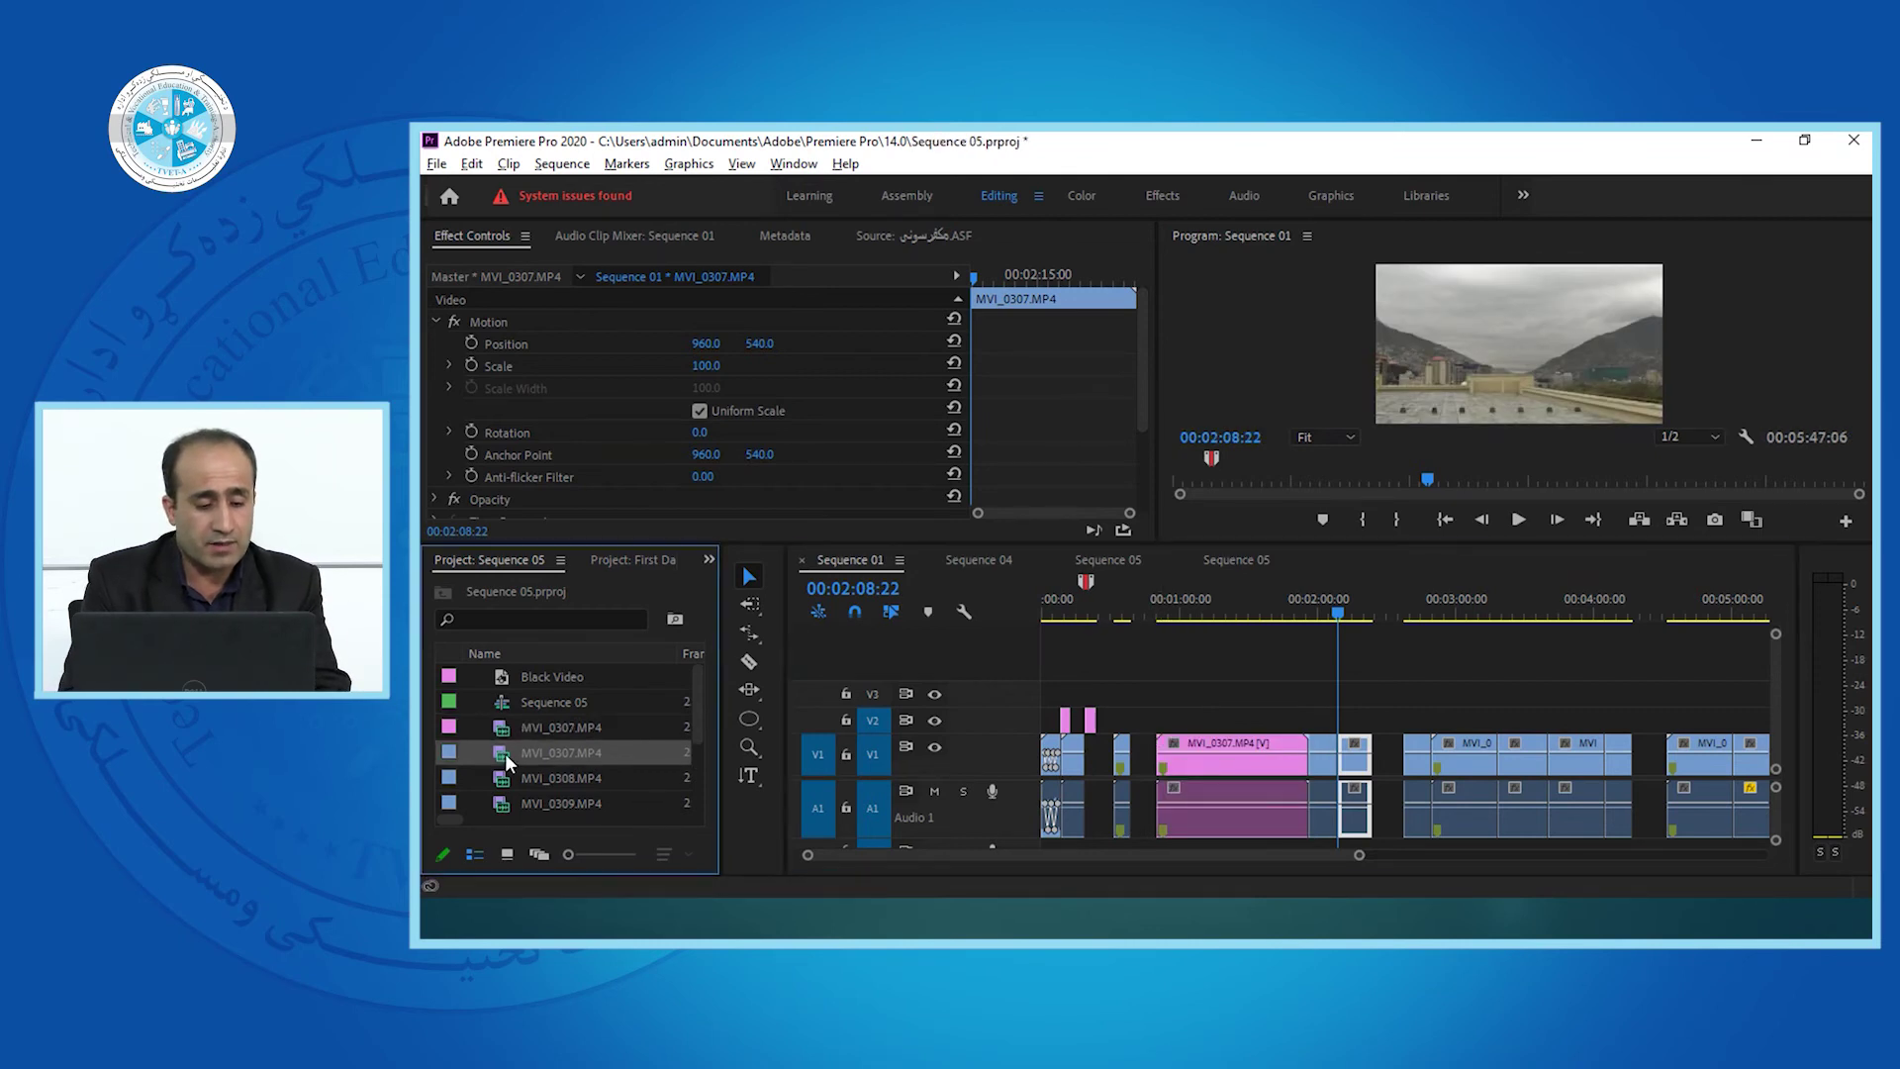
click(1233, 608)
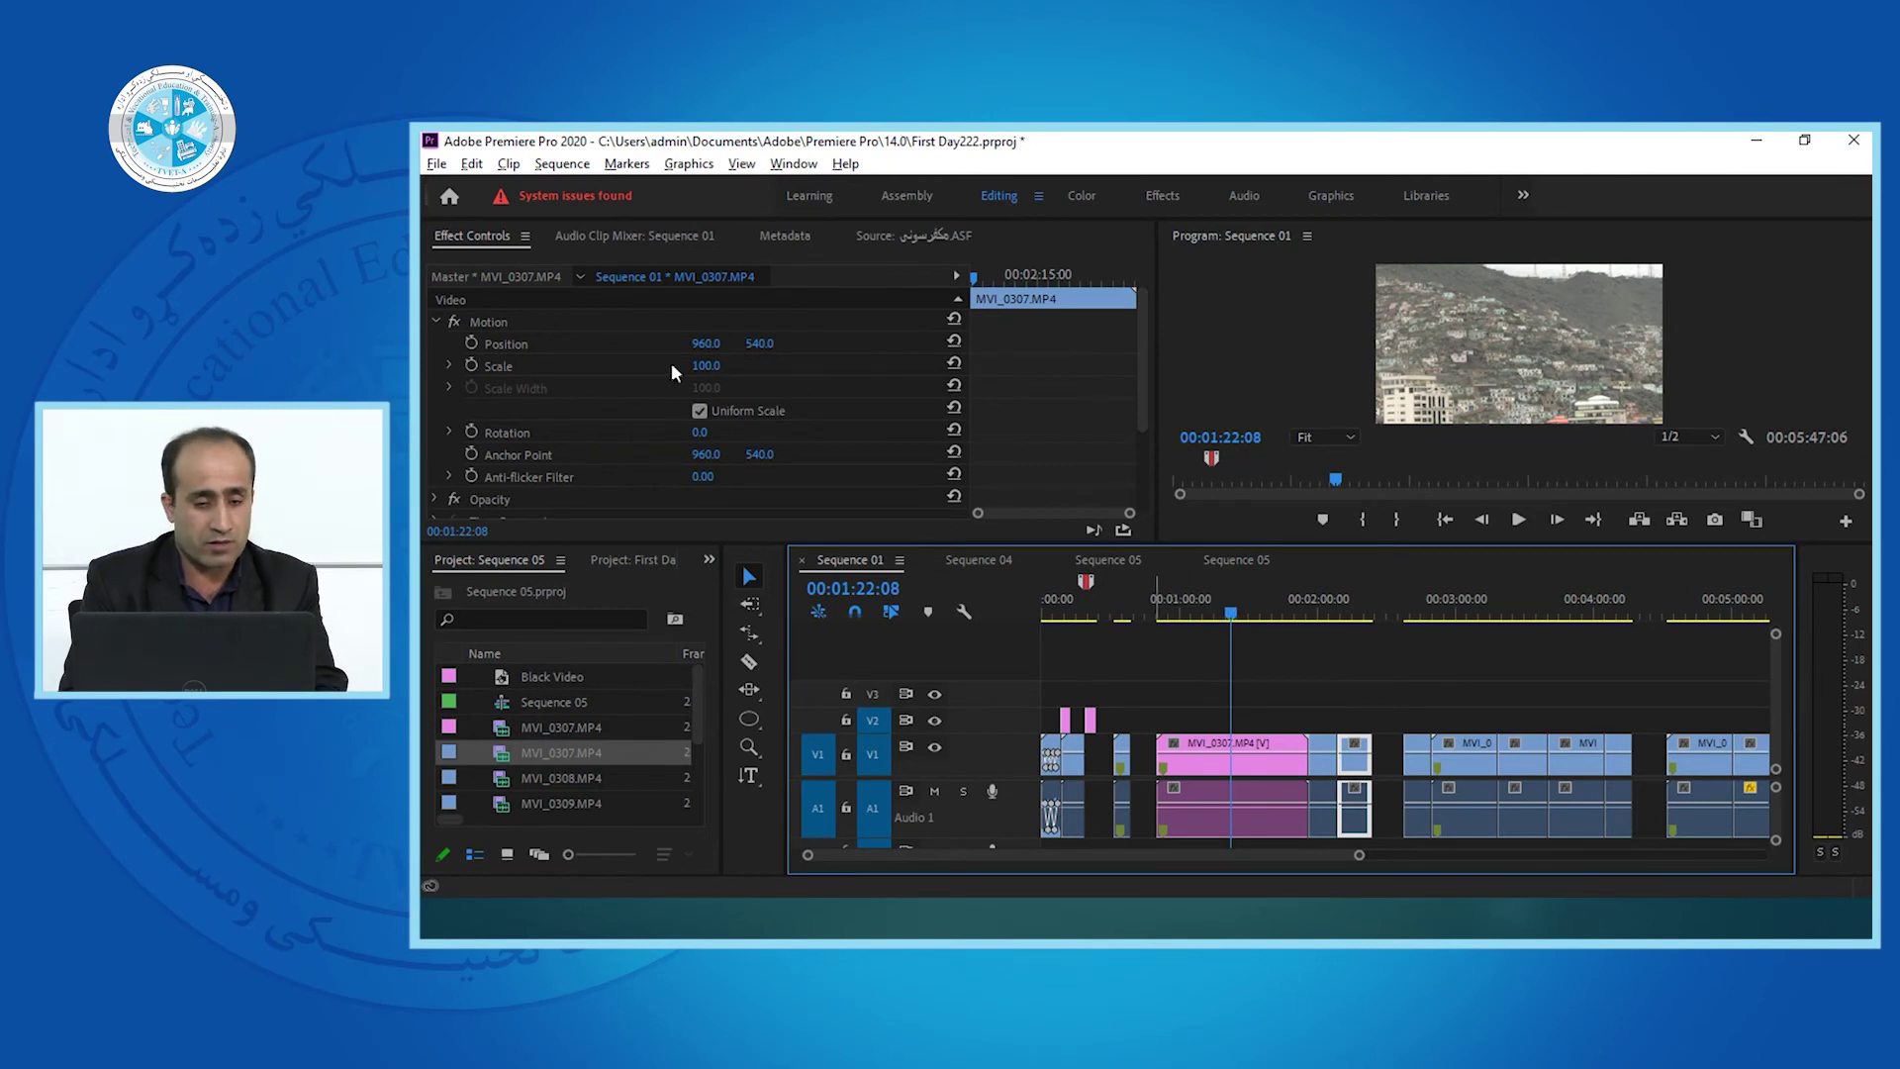
click(473, 165)
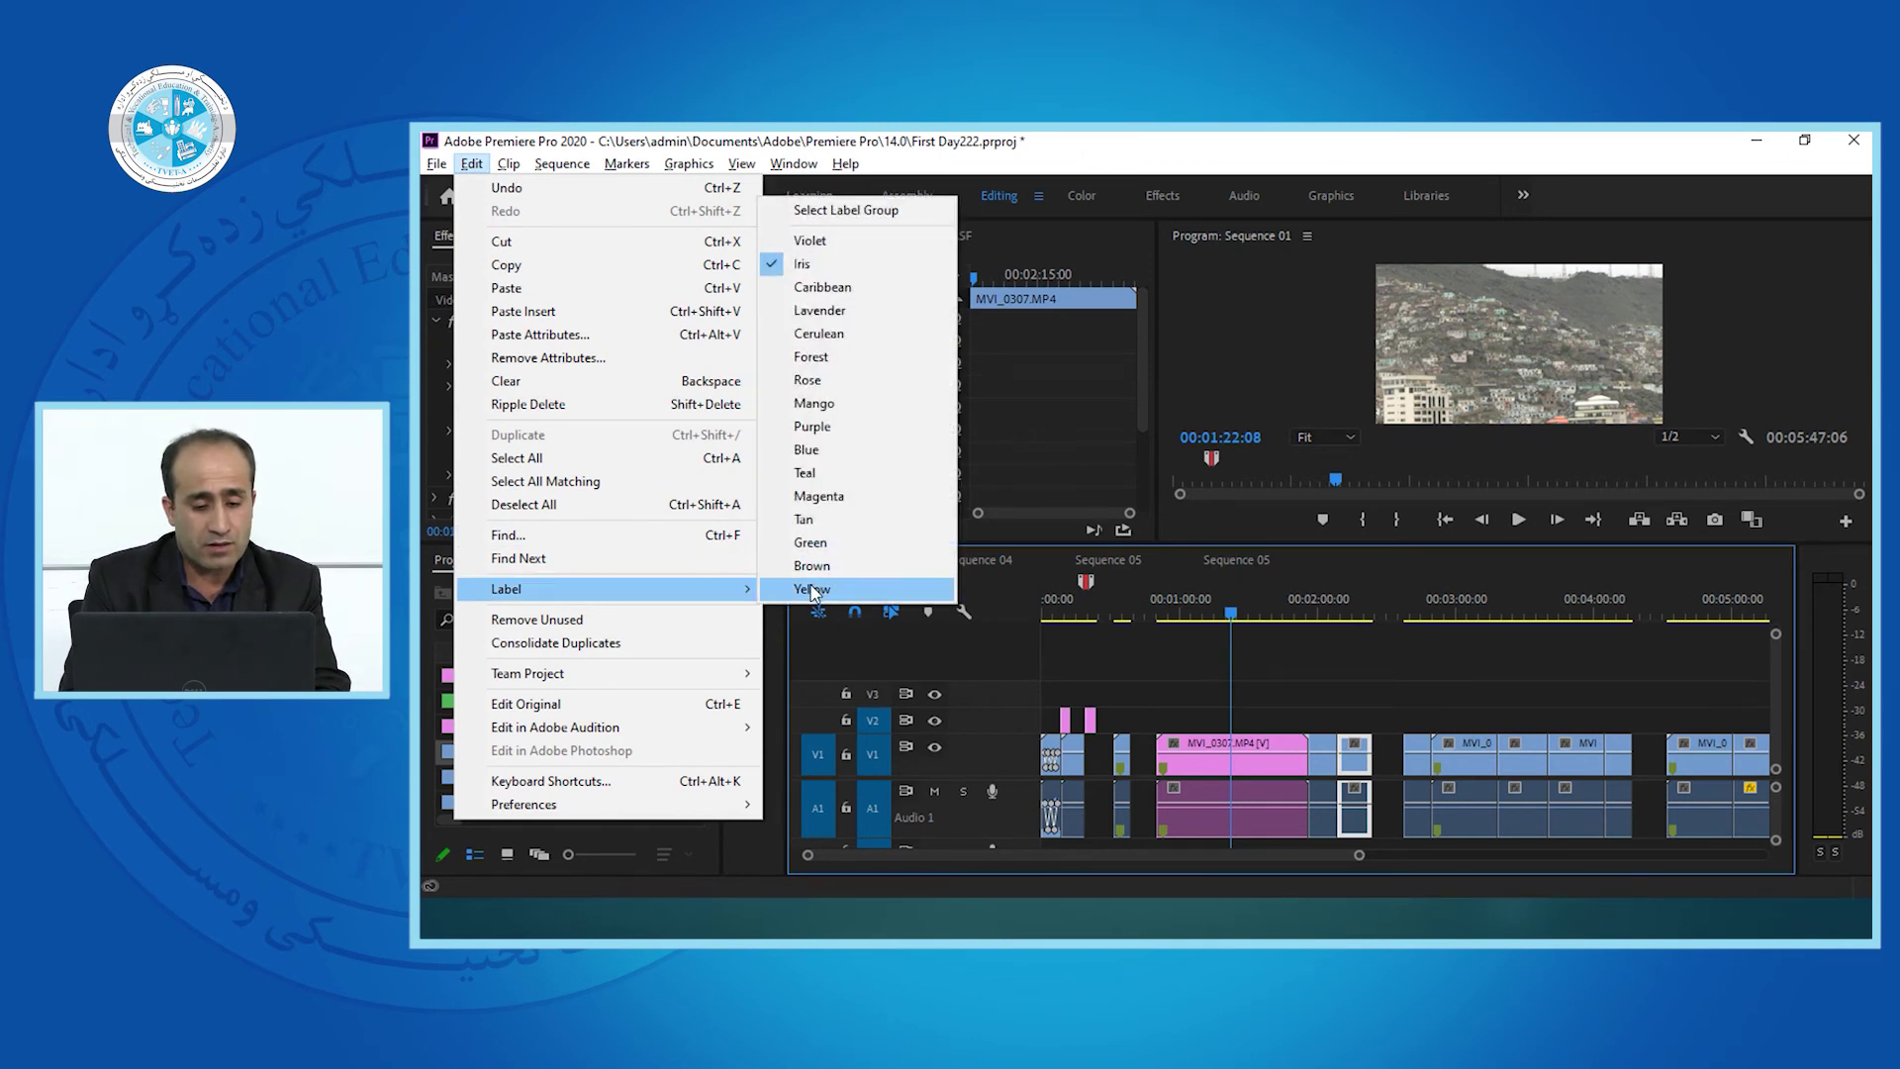
click(813, 589)
drag(501, 752, 1314, 757)
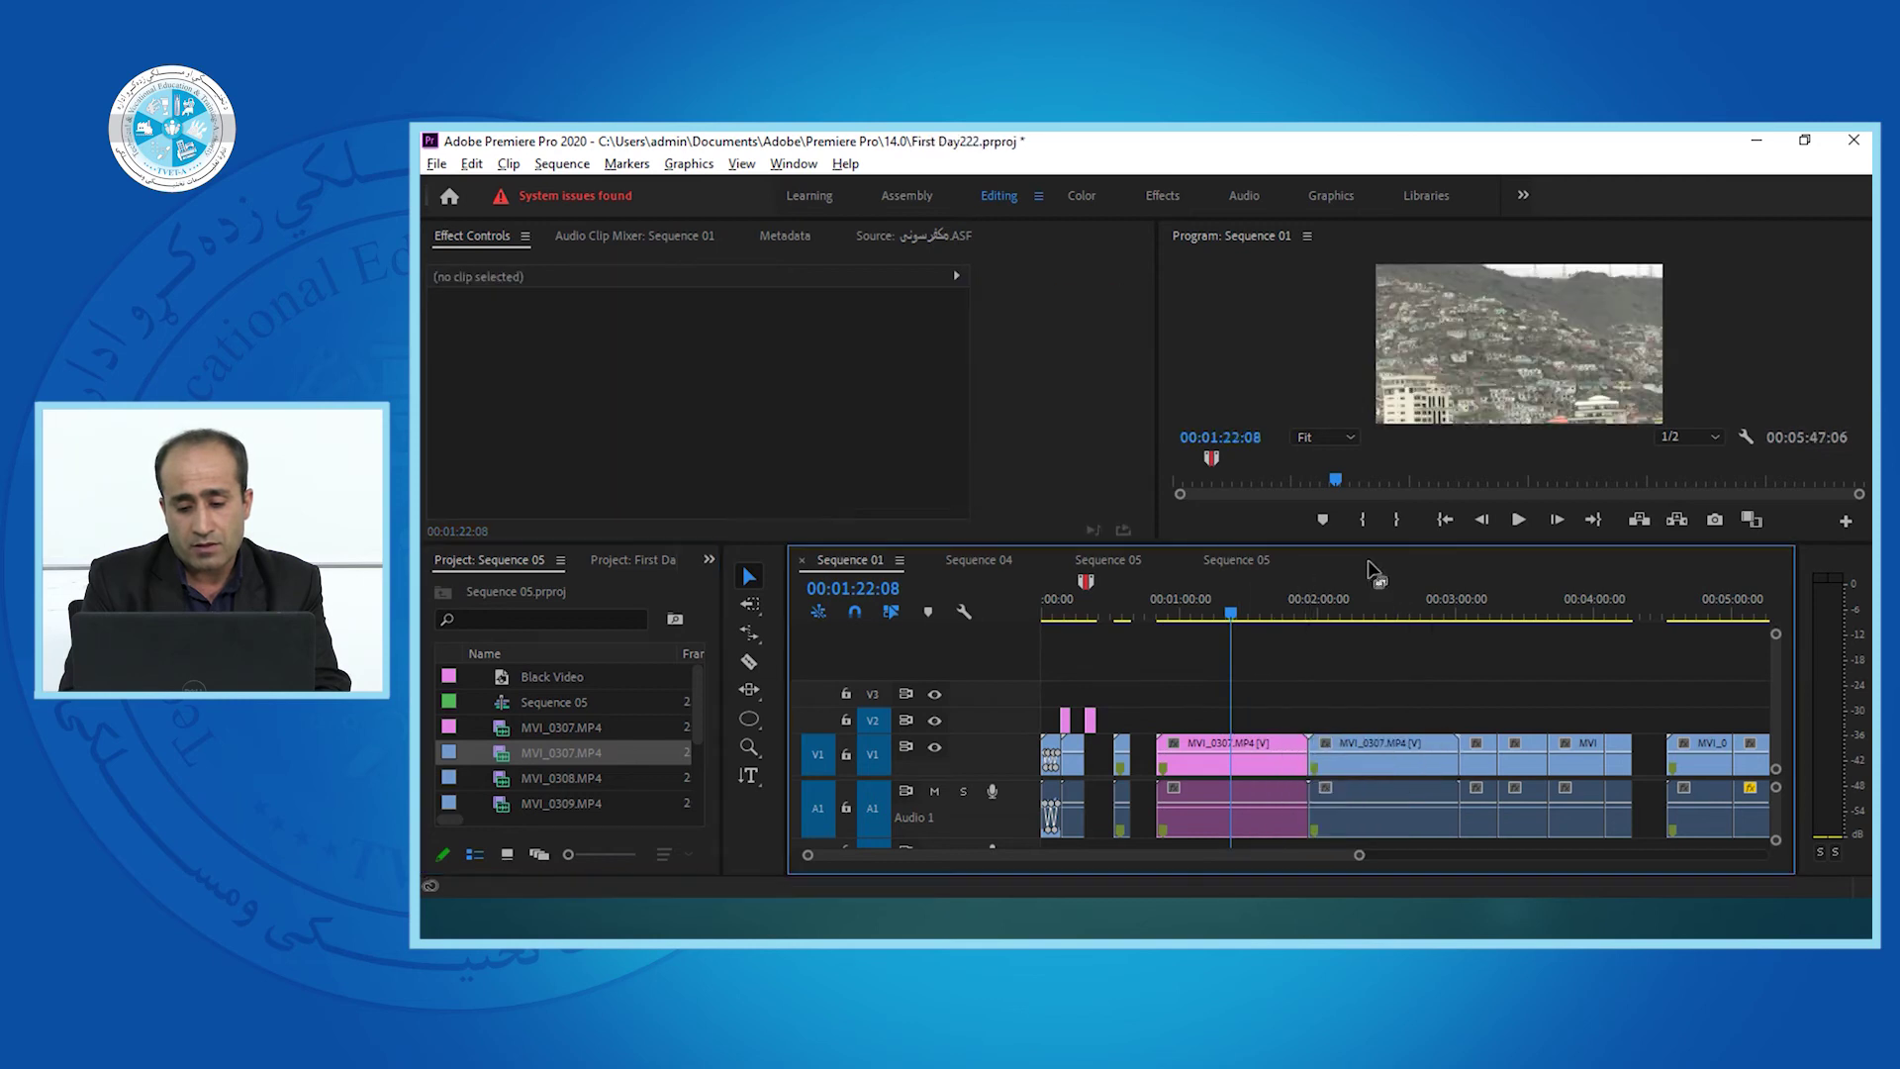
click(1362, 607)
Label the second MVI_0307.MP4 clip in the project Yellow and place it on V1 at the end of the lavender clip.
click(501, 754)
click(471, 163)
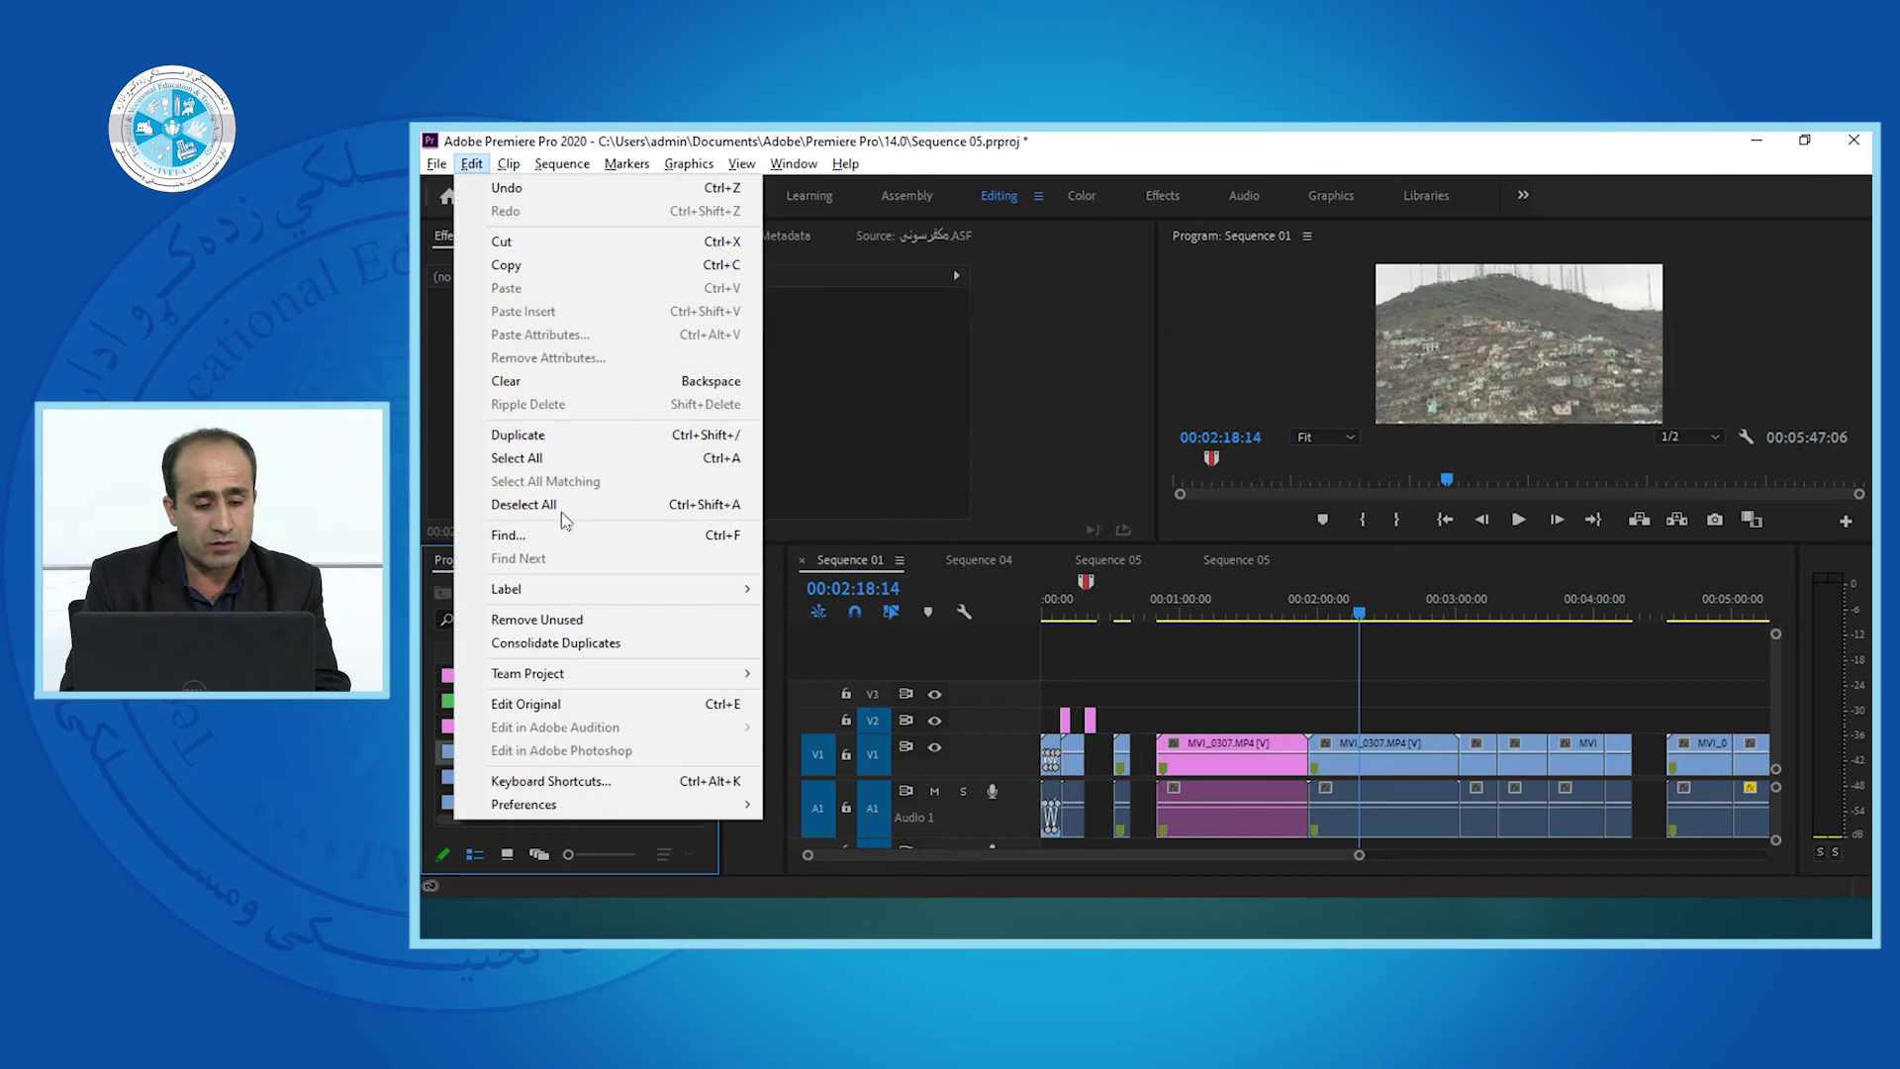
mouse_move(714, 594)
click(811, 590)
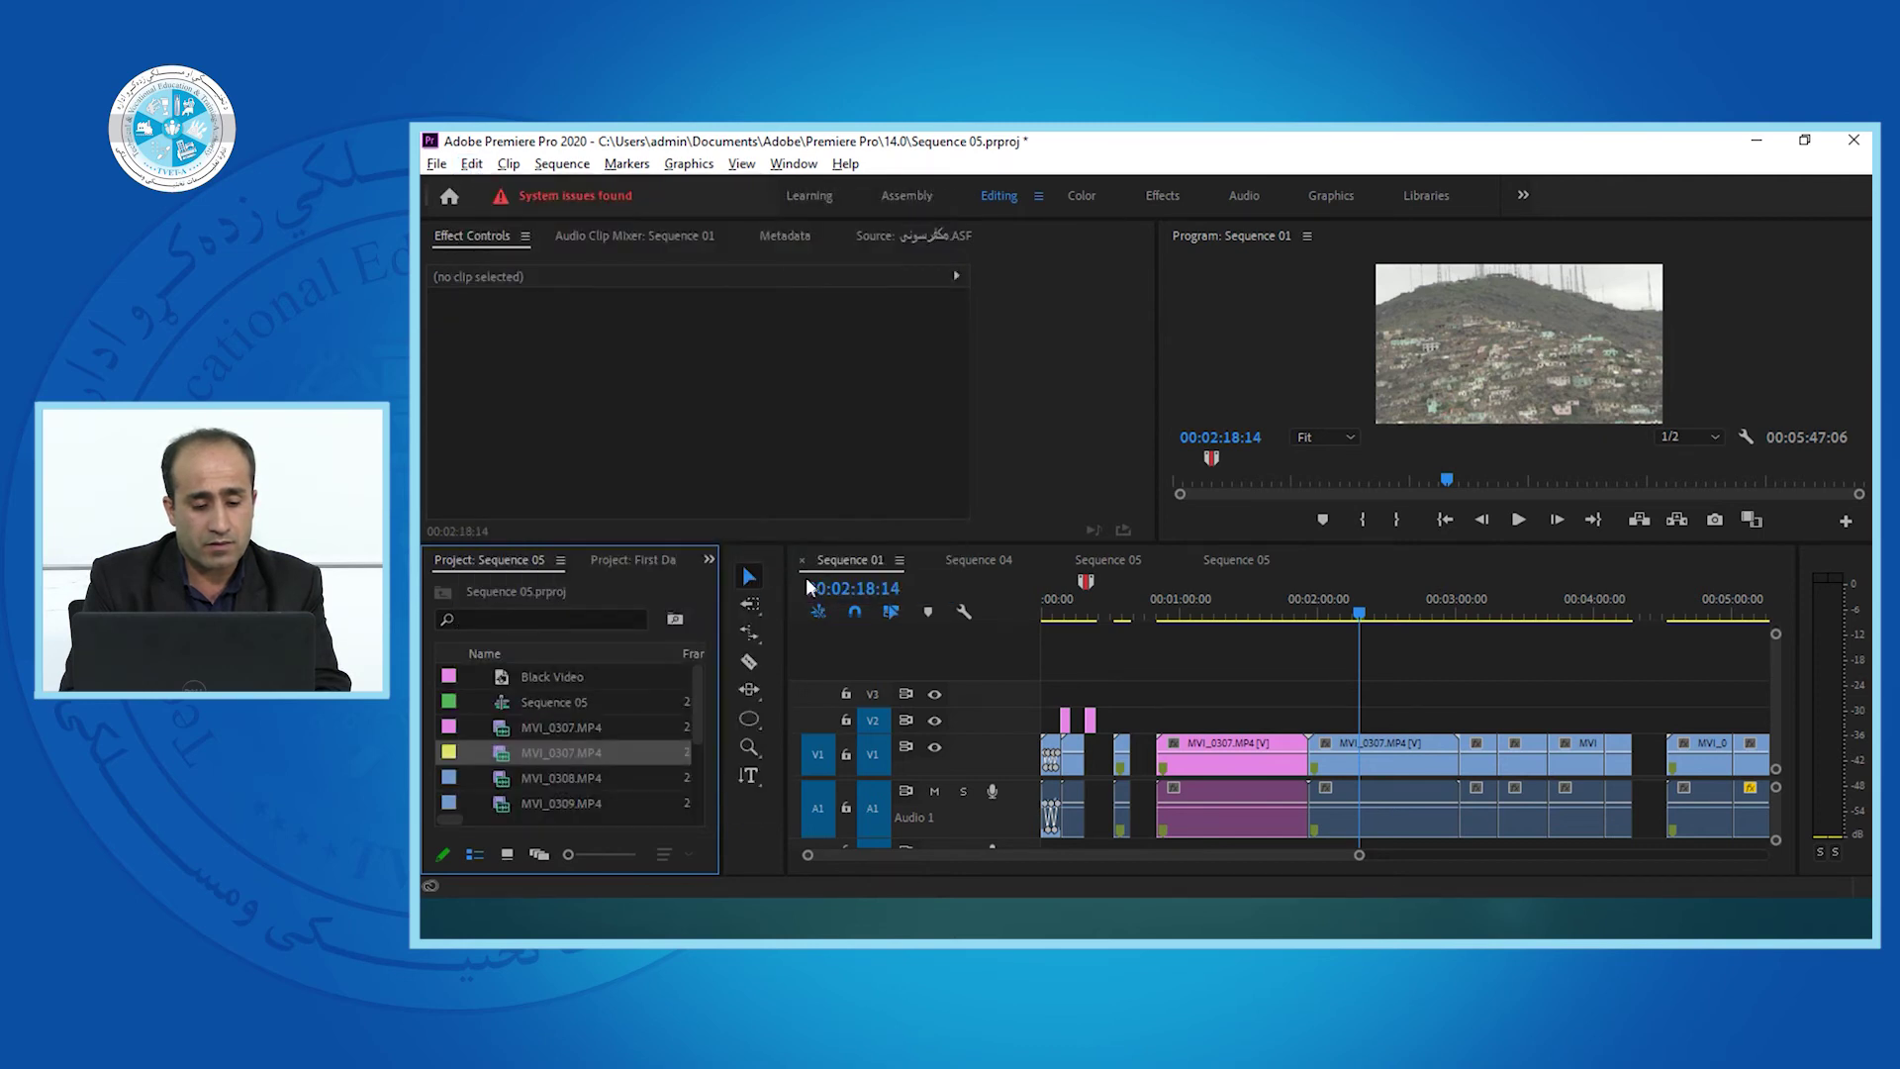
drag(503, 750, 1311, 779)
click(1381, 590)
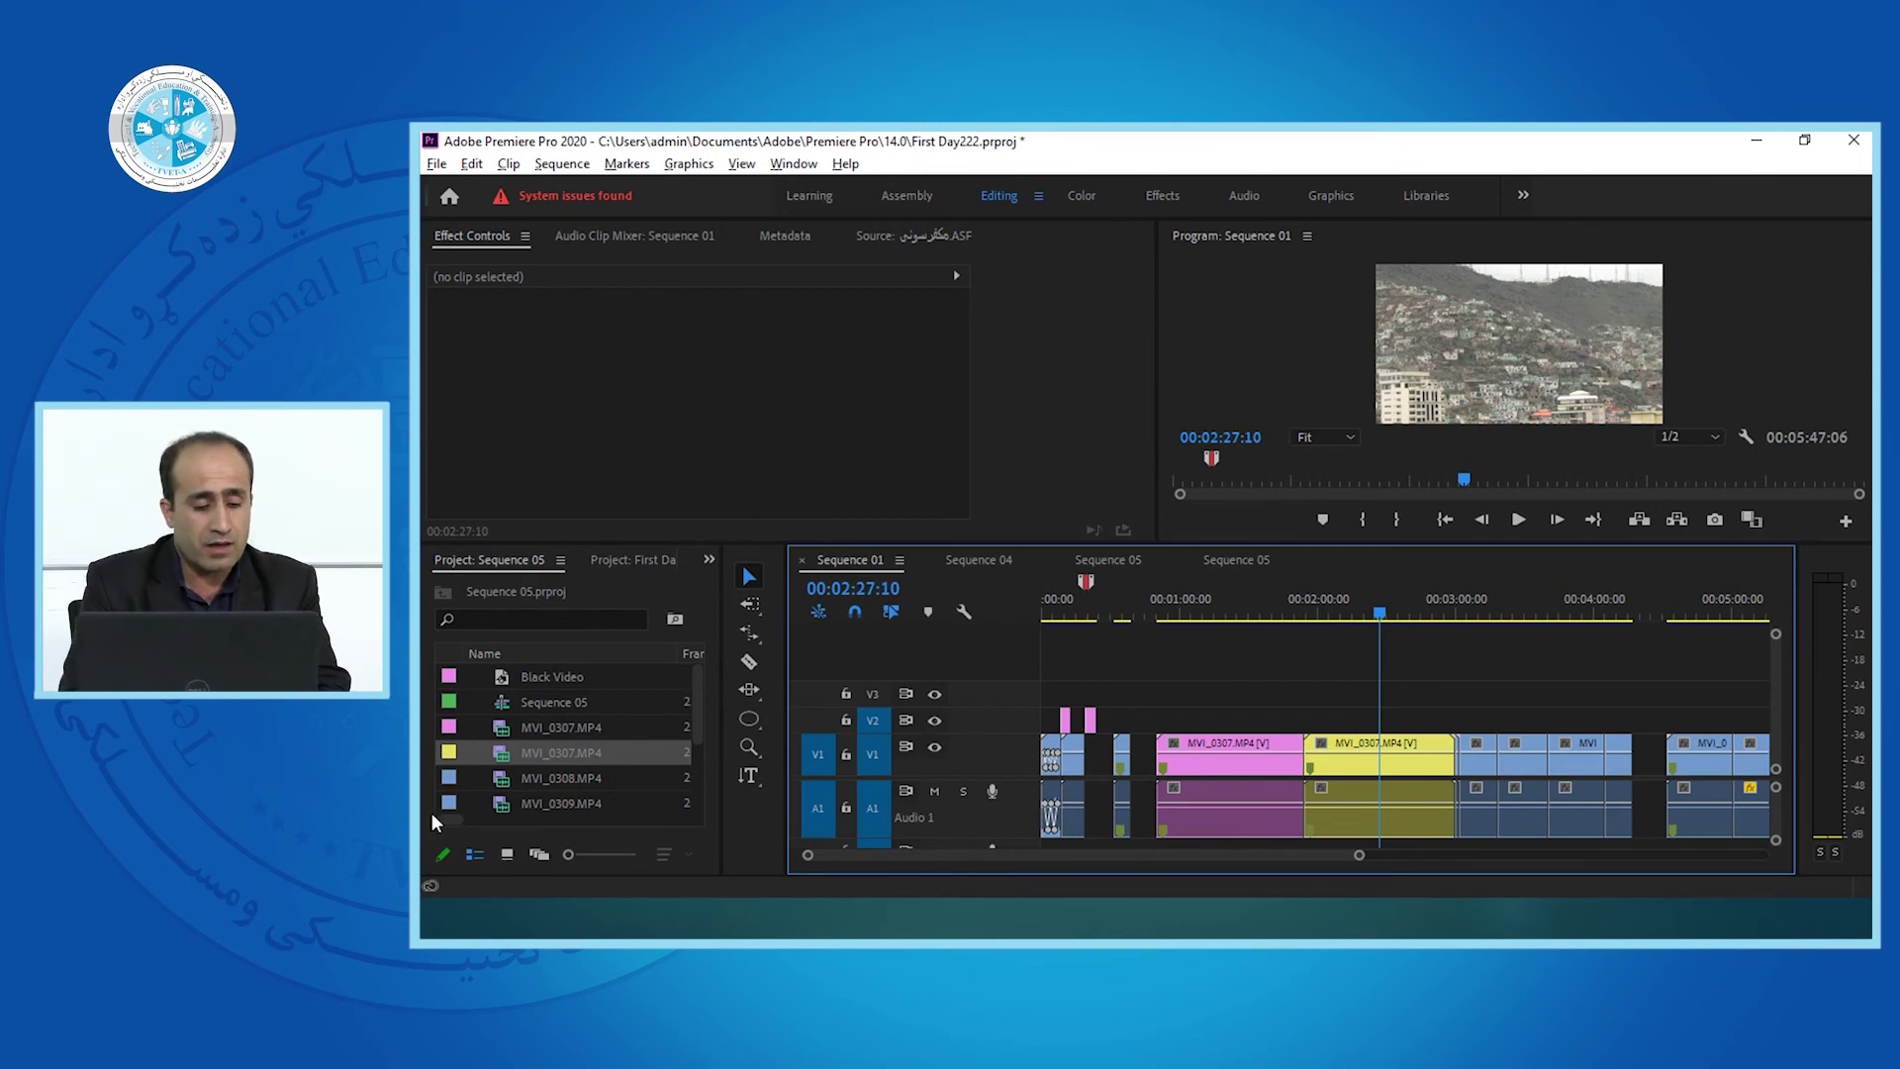
Label the MVI_0308.MP4 clip in the project Blue and place it on V1 at the end of the yellow clip.
click(501, 781)
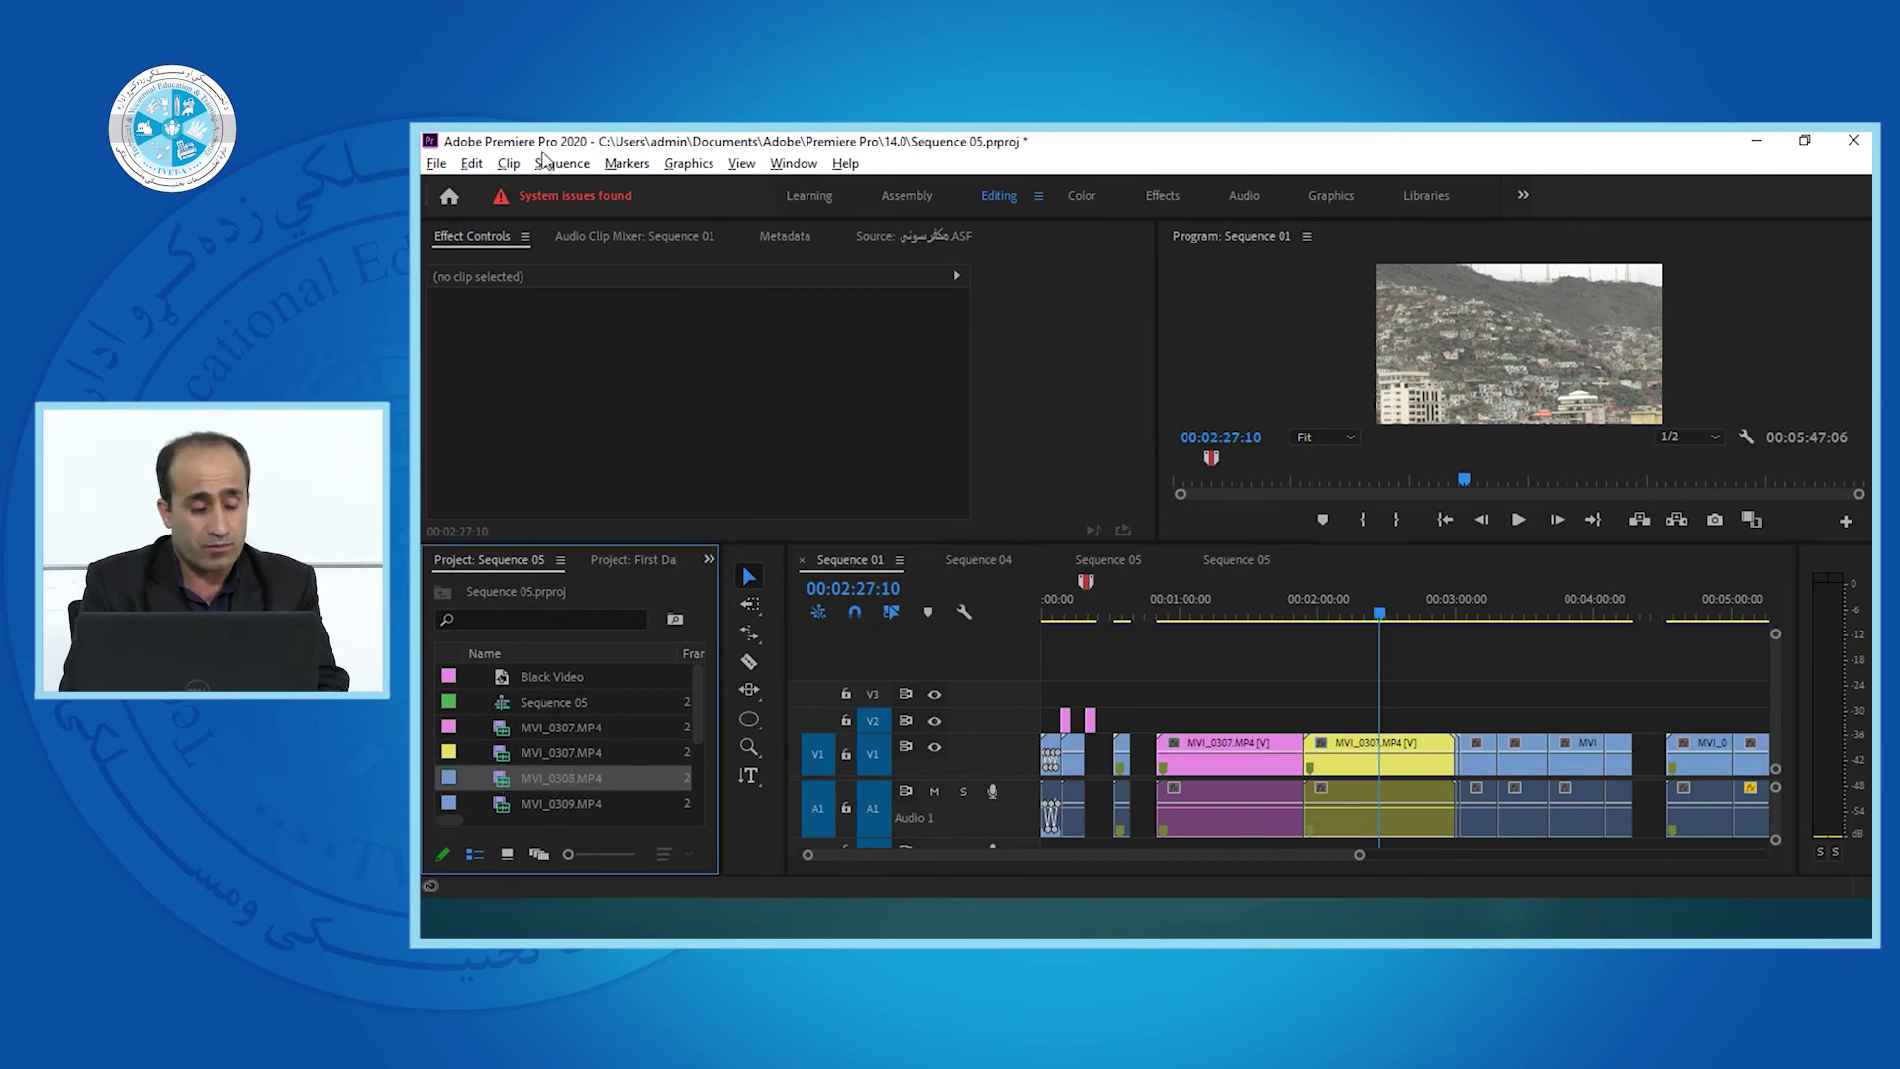
click(509, 164)
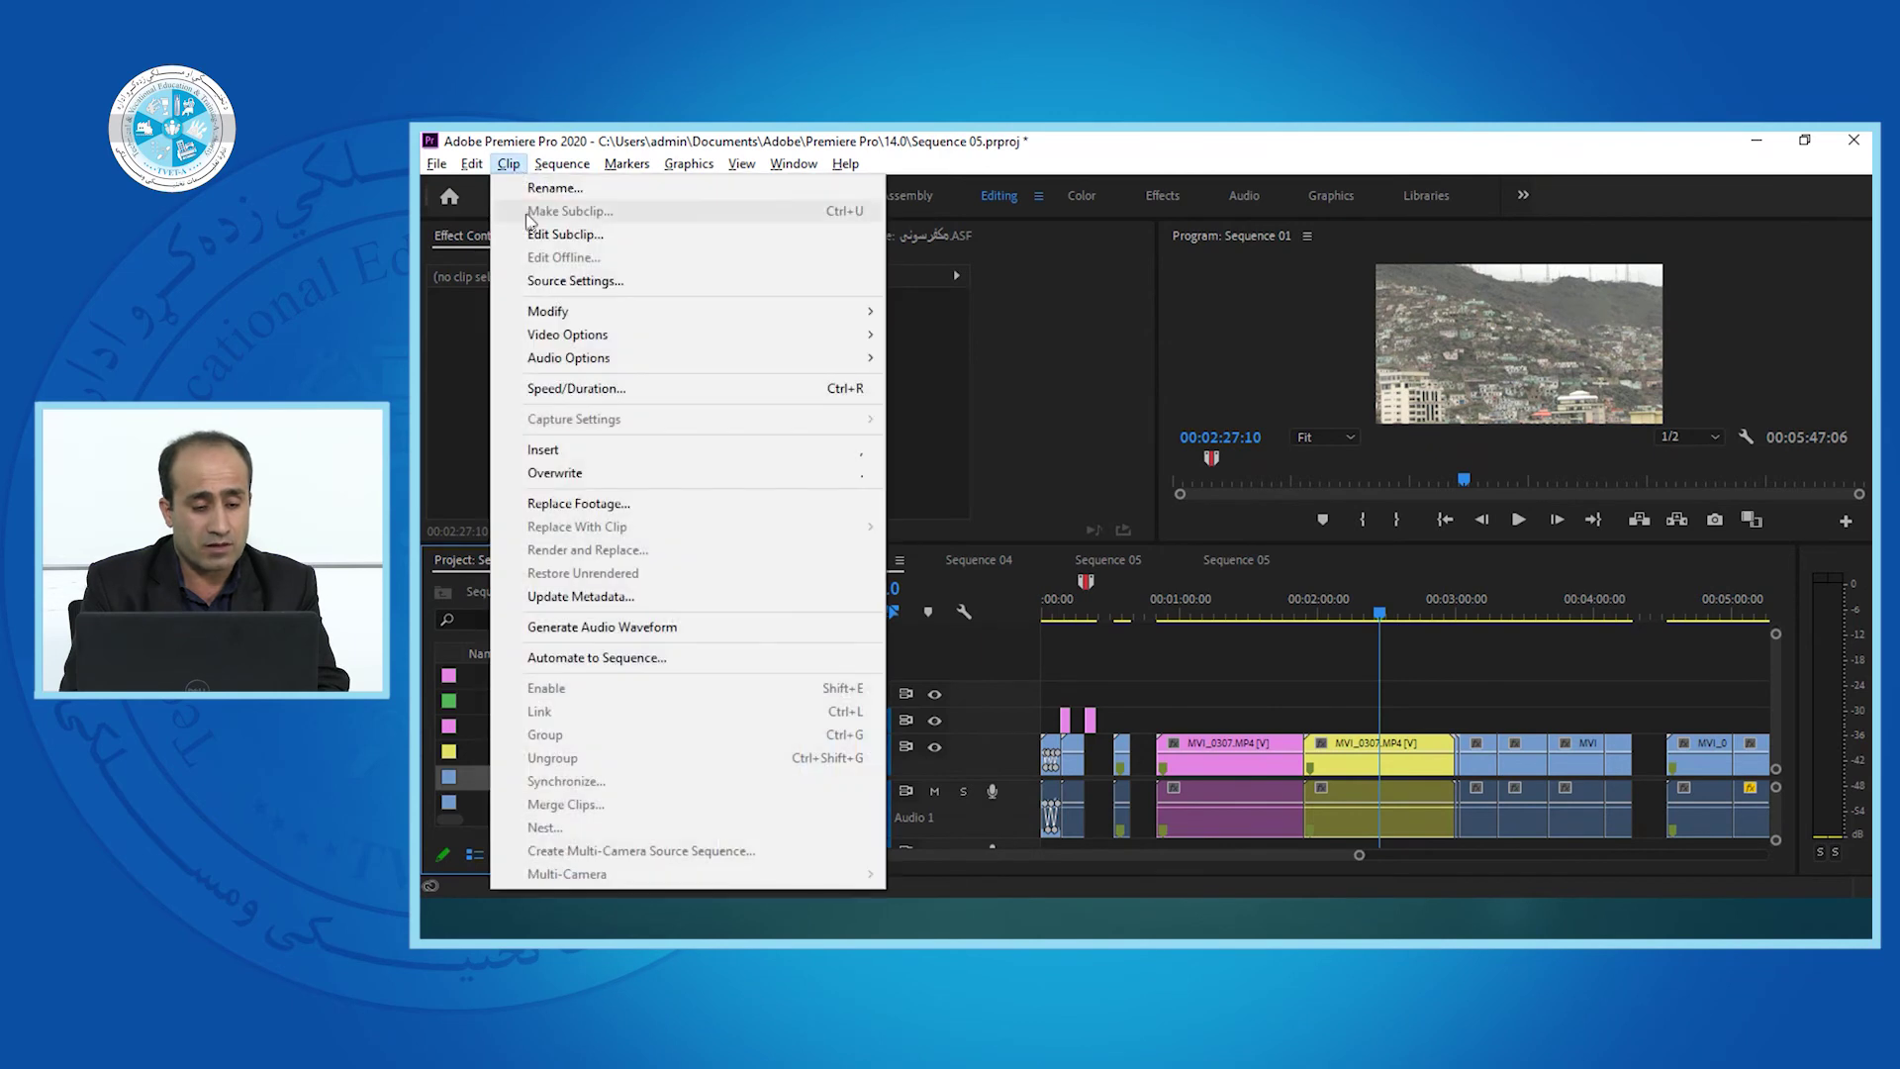
mouse_move(472, 164)
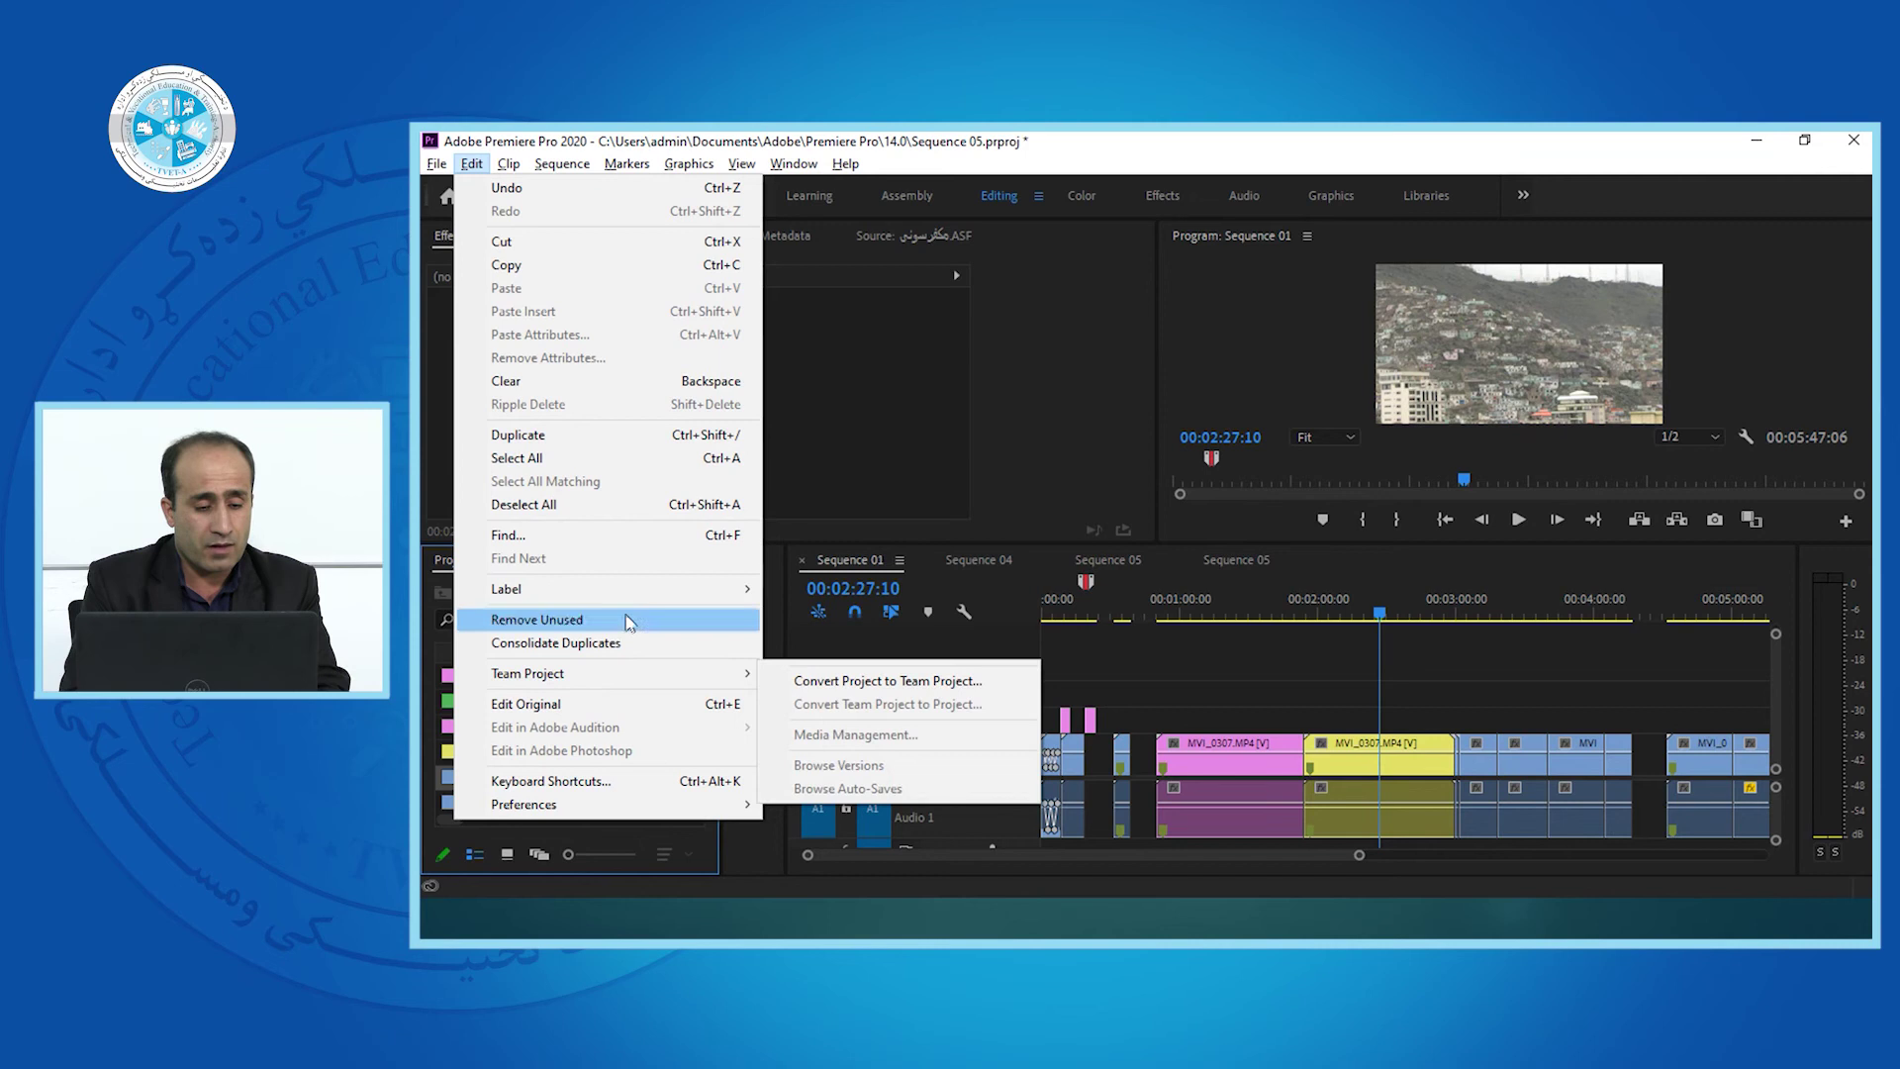
mouse_move(653, 594)
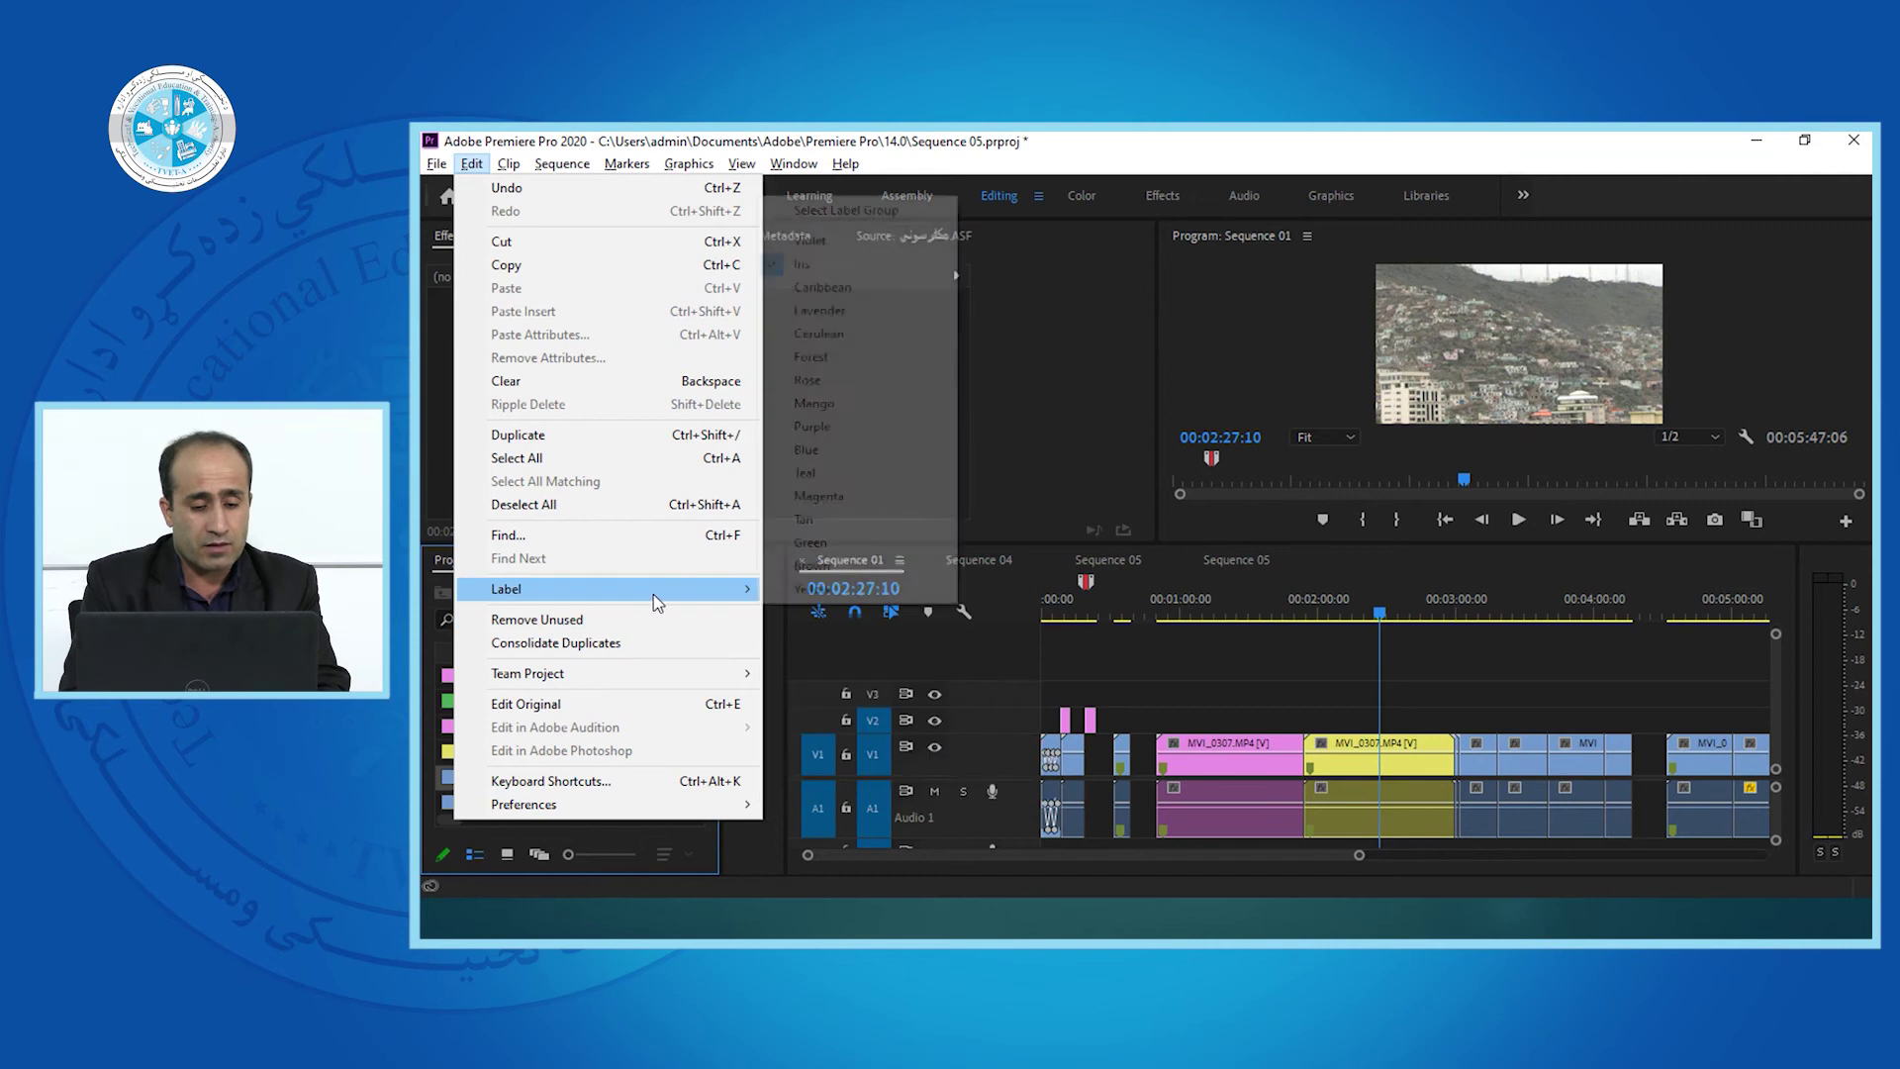
click(818, 453)
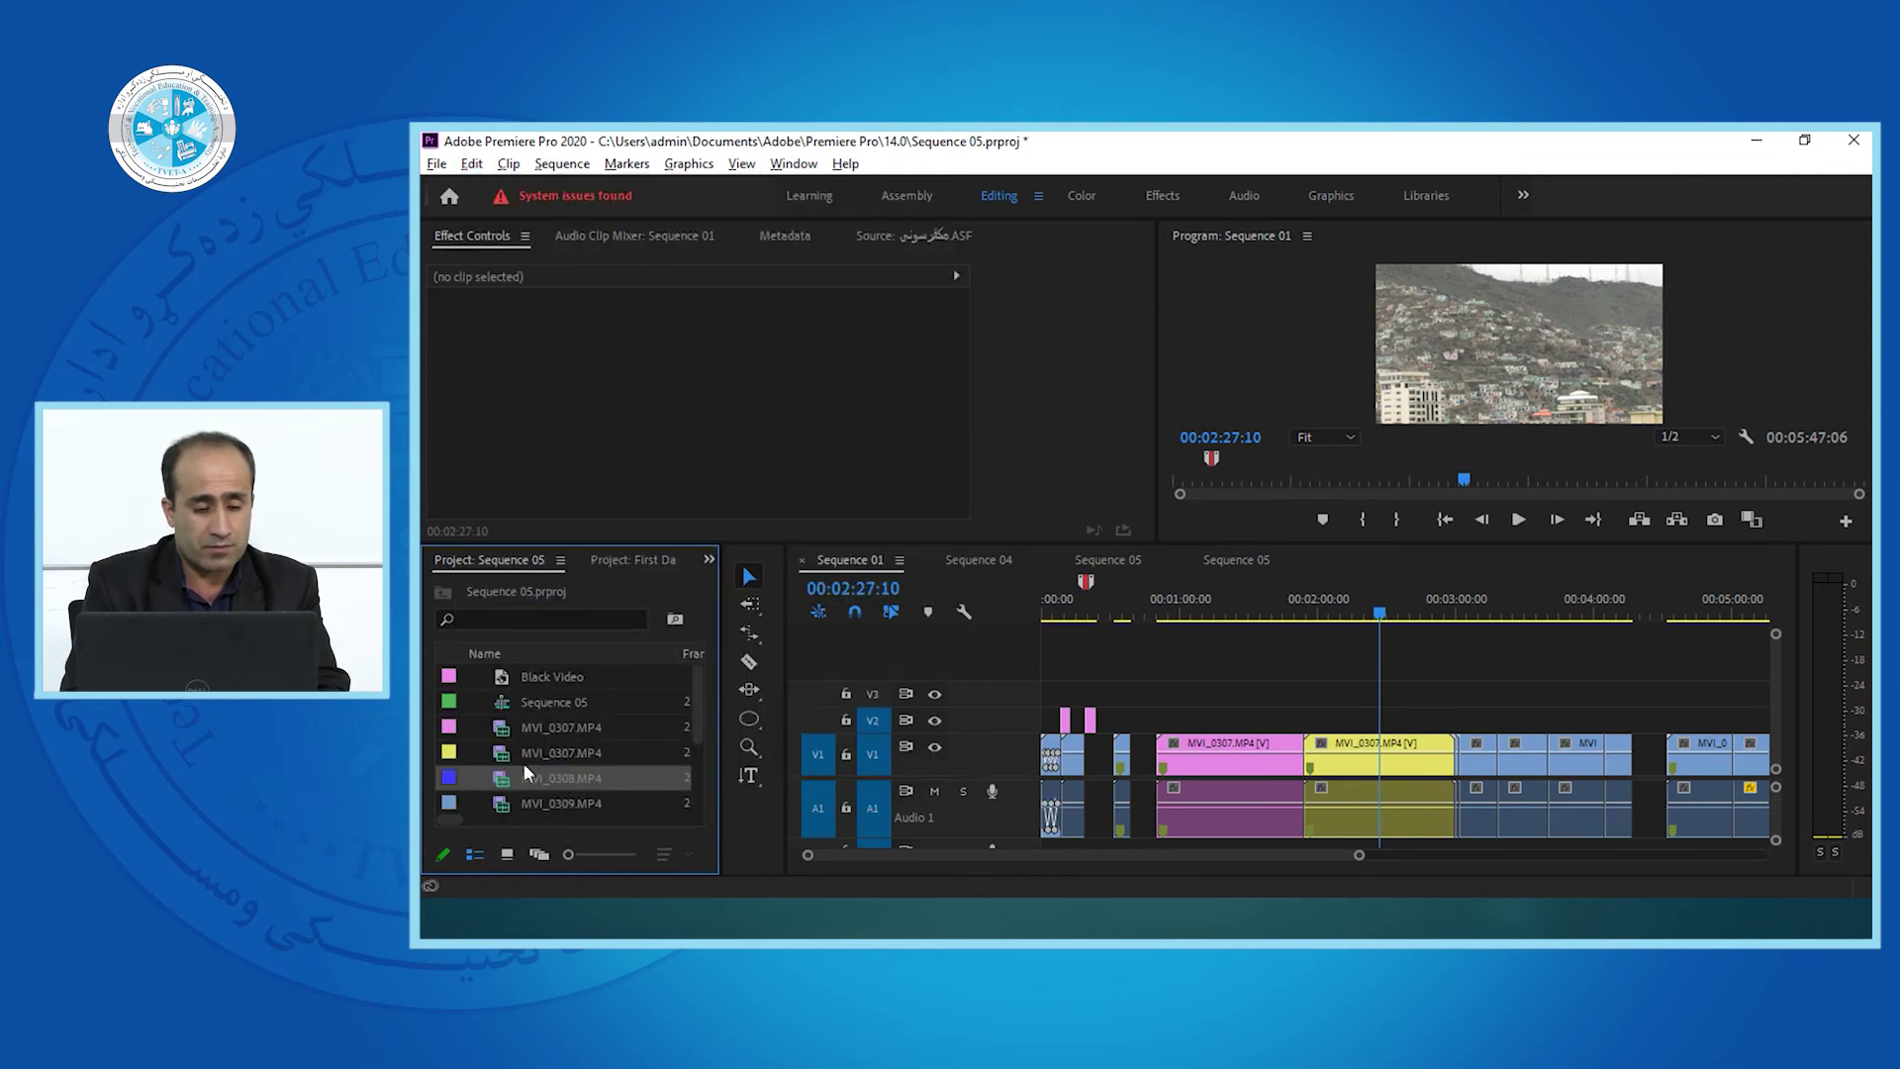
drag(503, 774, 1461, 764)
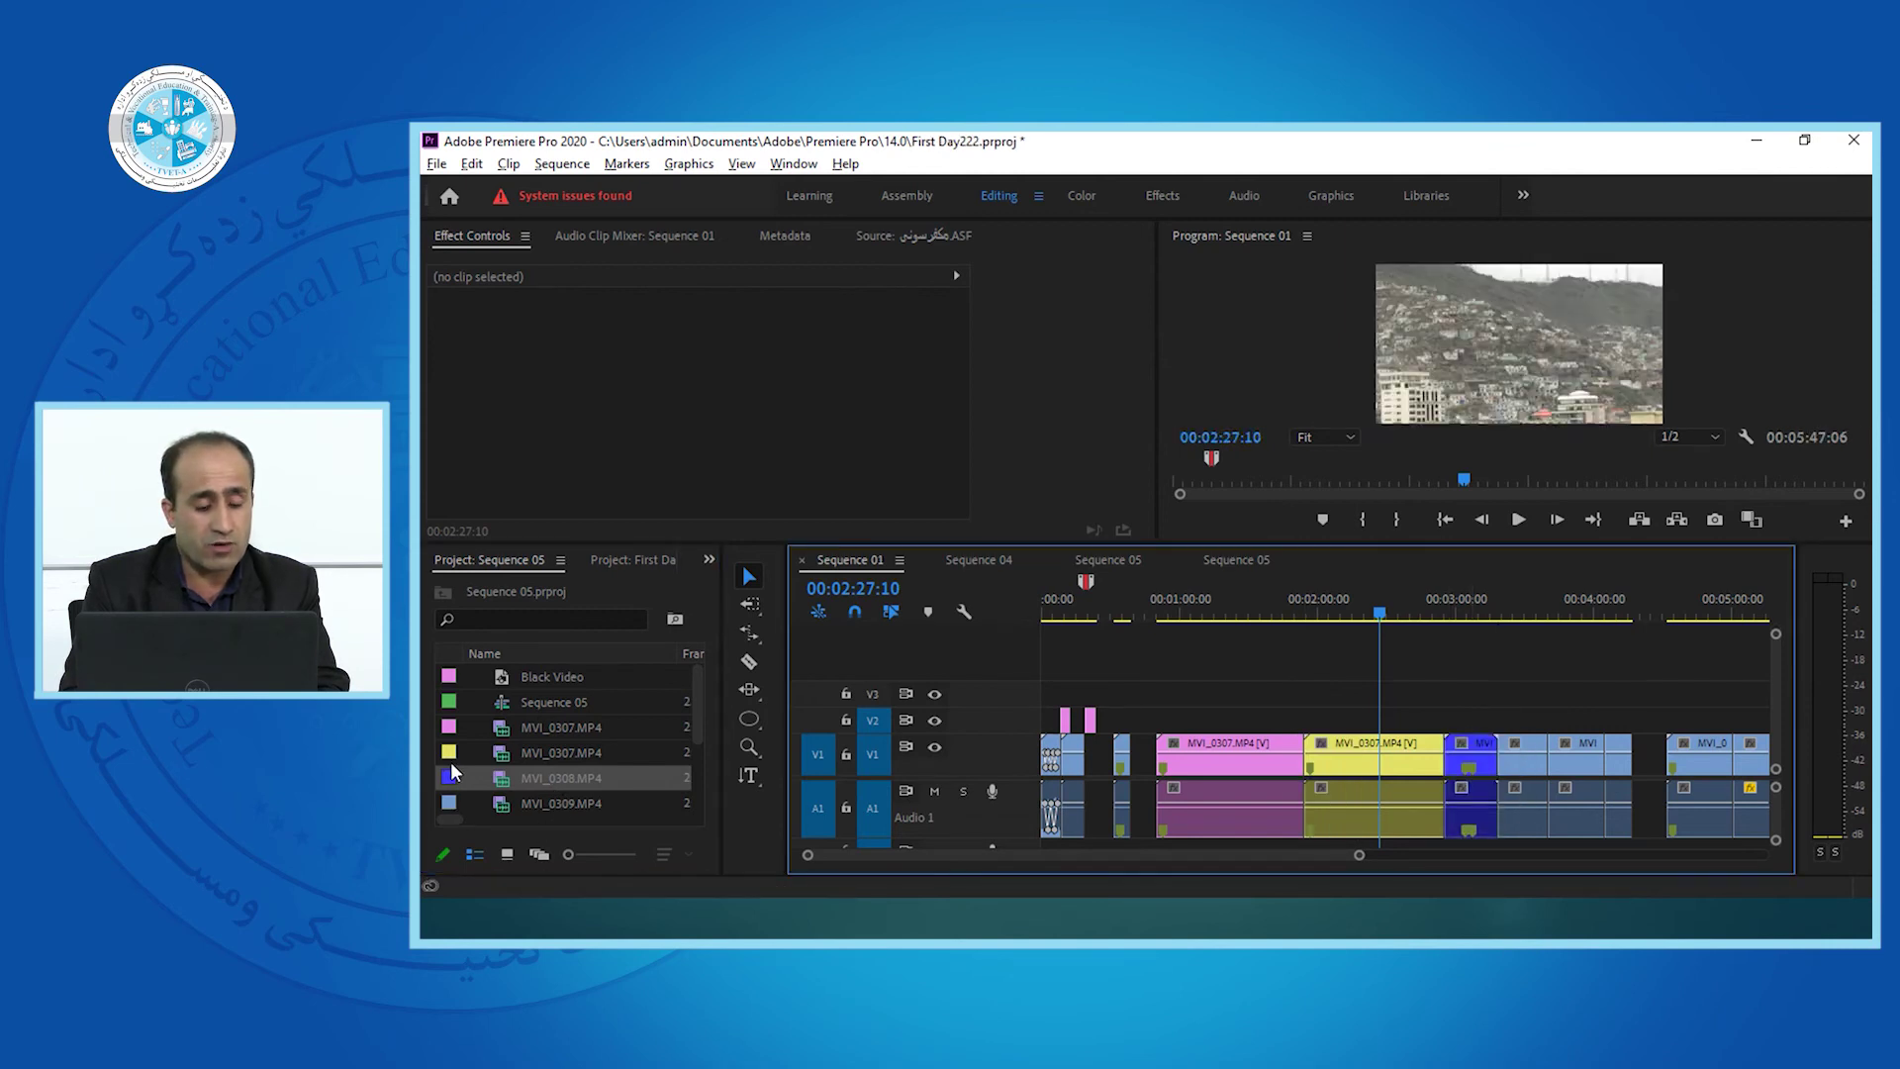
Scrub through the yellow clip in Sequence 01, stopping at 00:02:30:05.
mouse_move(1378, 587)
mouse_down()
mouse_move(1456, 614)
mouse_move(1362, 596)
mouse_move(1441, 611)
mouse_move(1389, 619)
mouse_up()
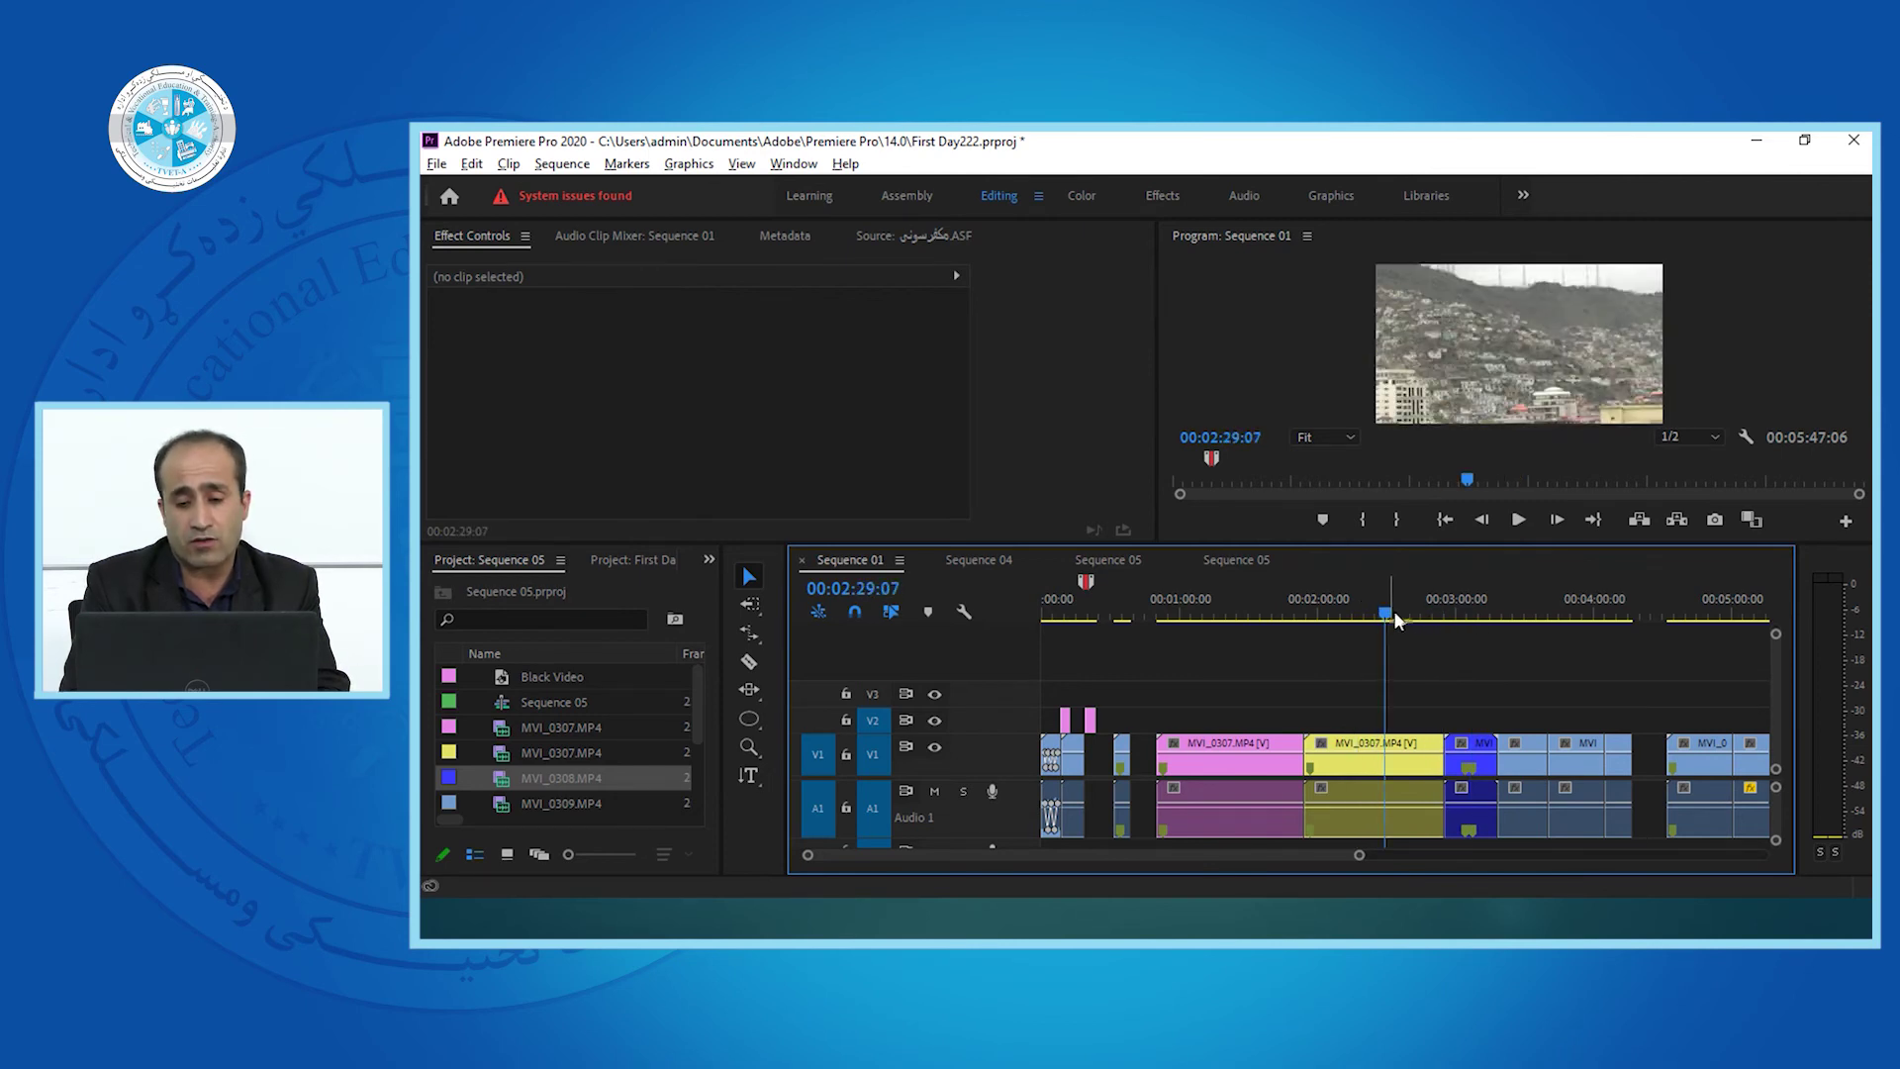
click(1413, 612)
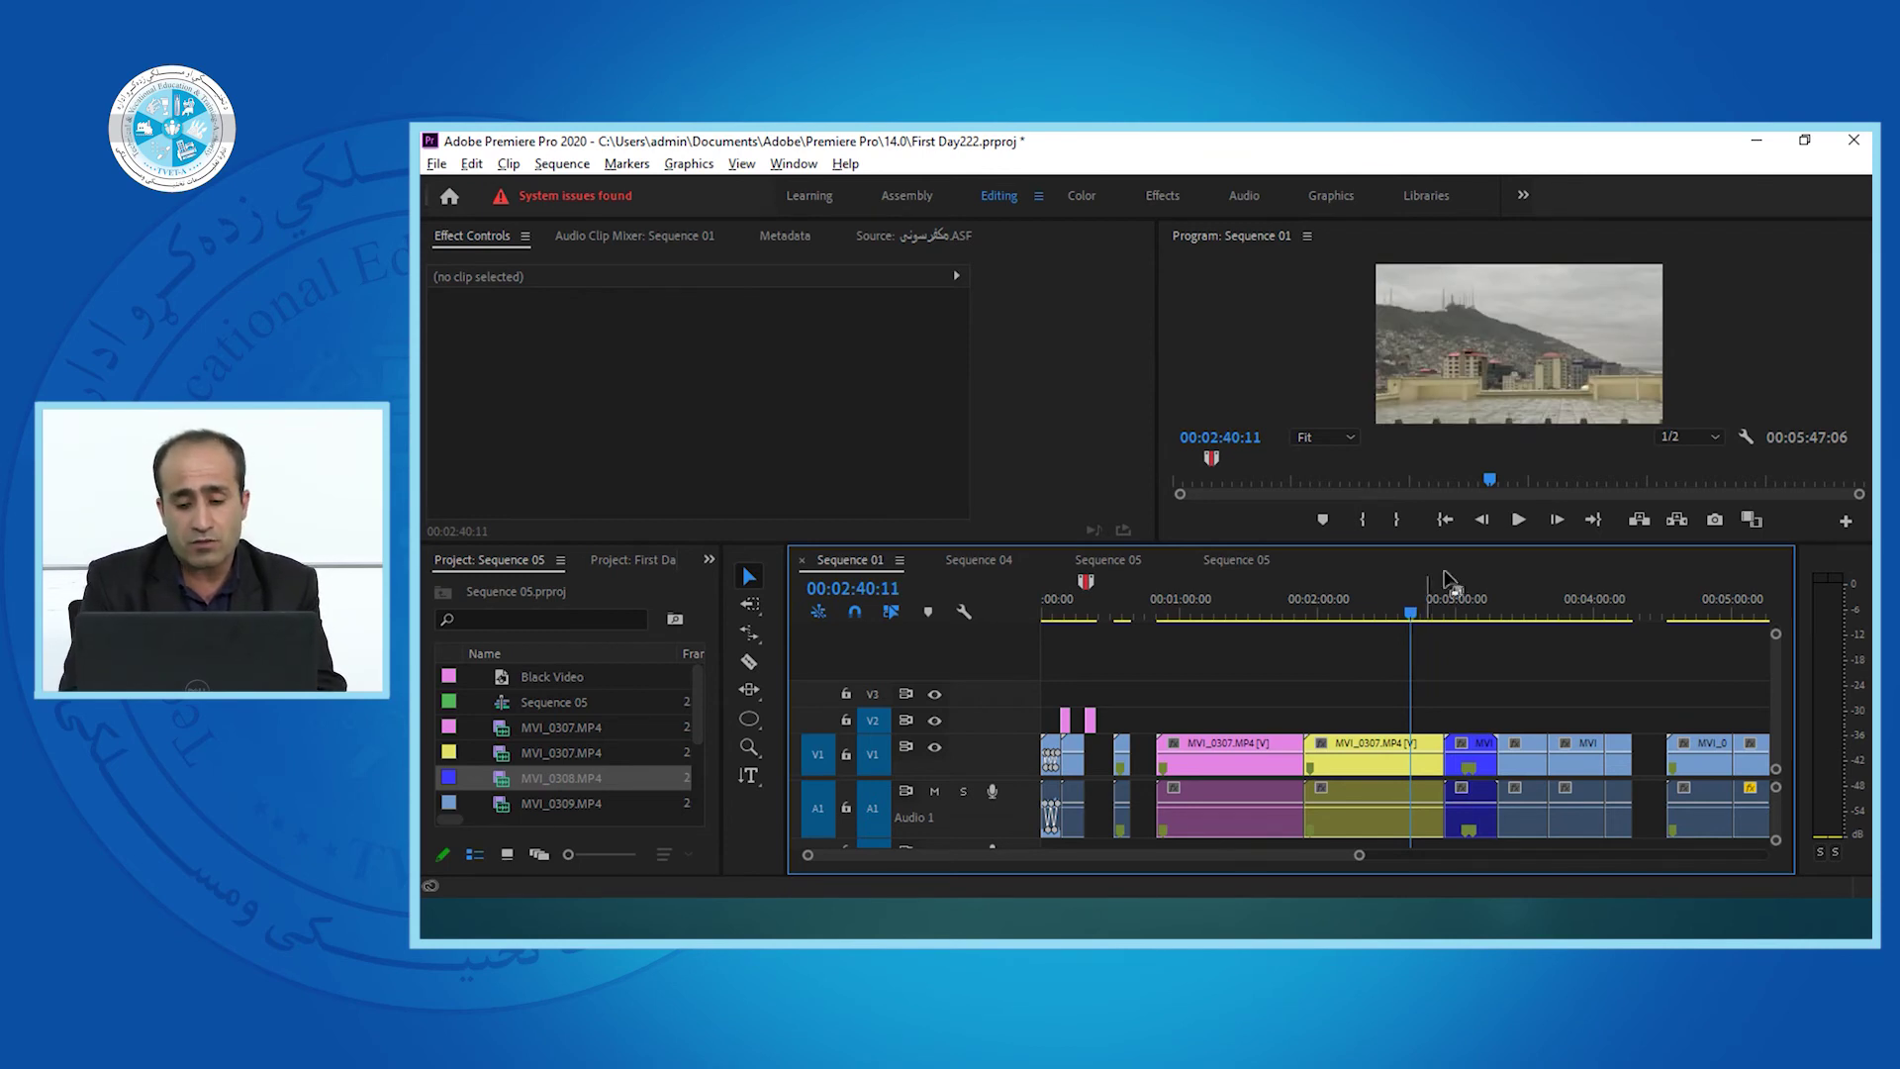
click(1388, 613)
Review the Label and Remove Unused slide in PowerPoint and return to Premiere Pro to select the lavender MVI_0307.MP4 clip.
key(alt+Tab)
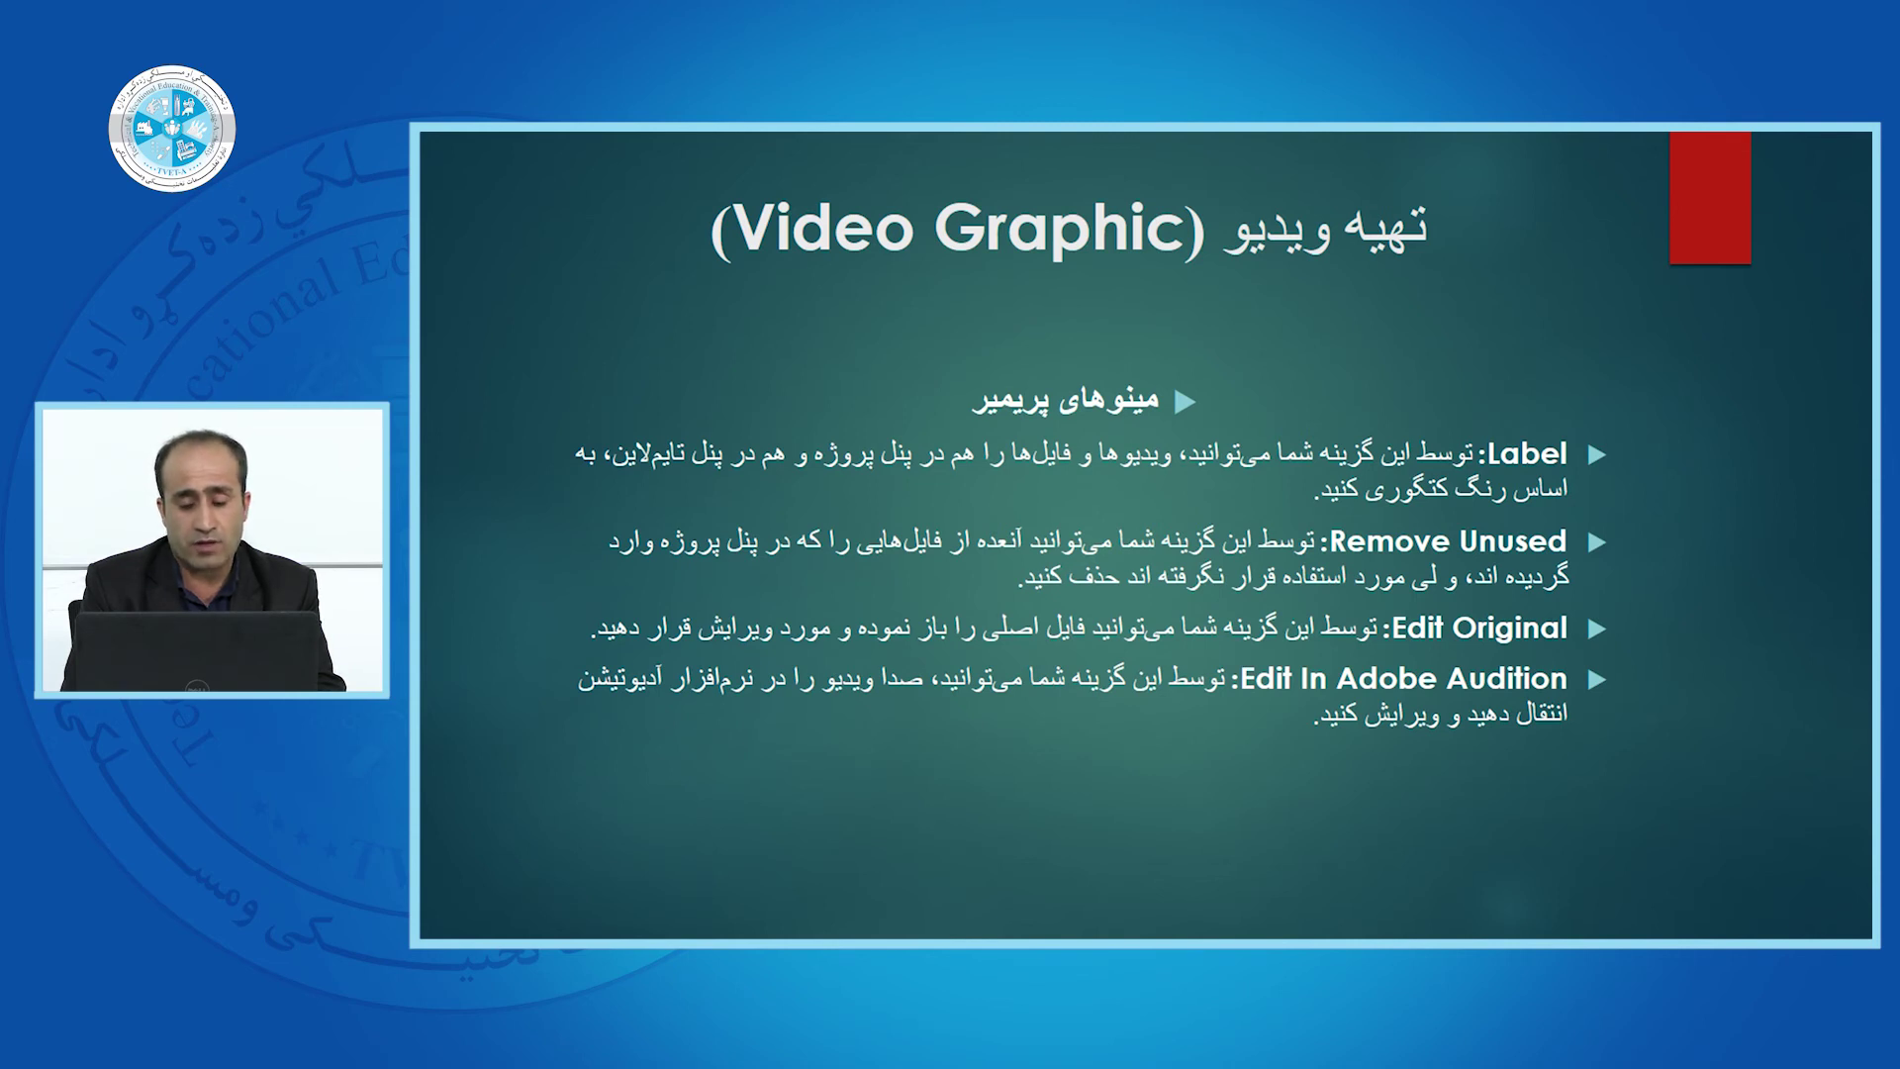
key(alt+Tab)
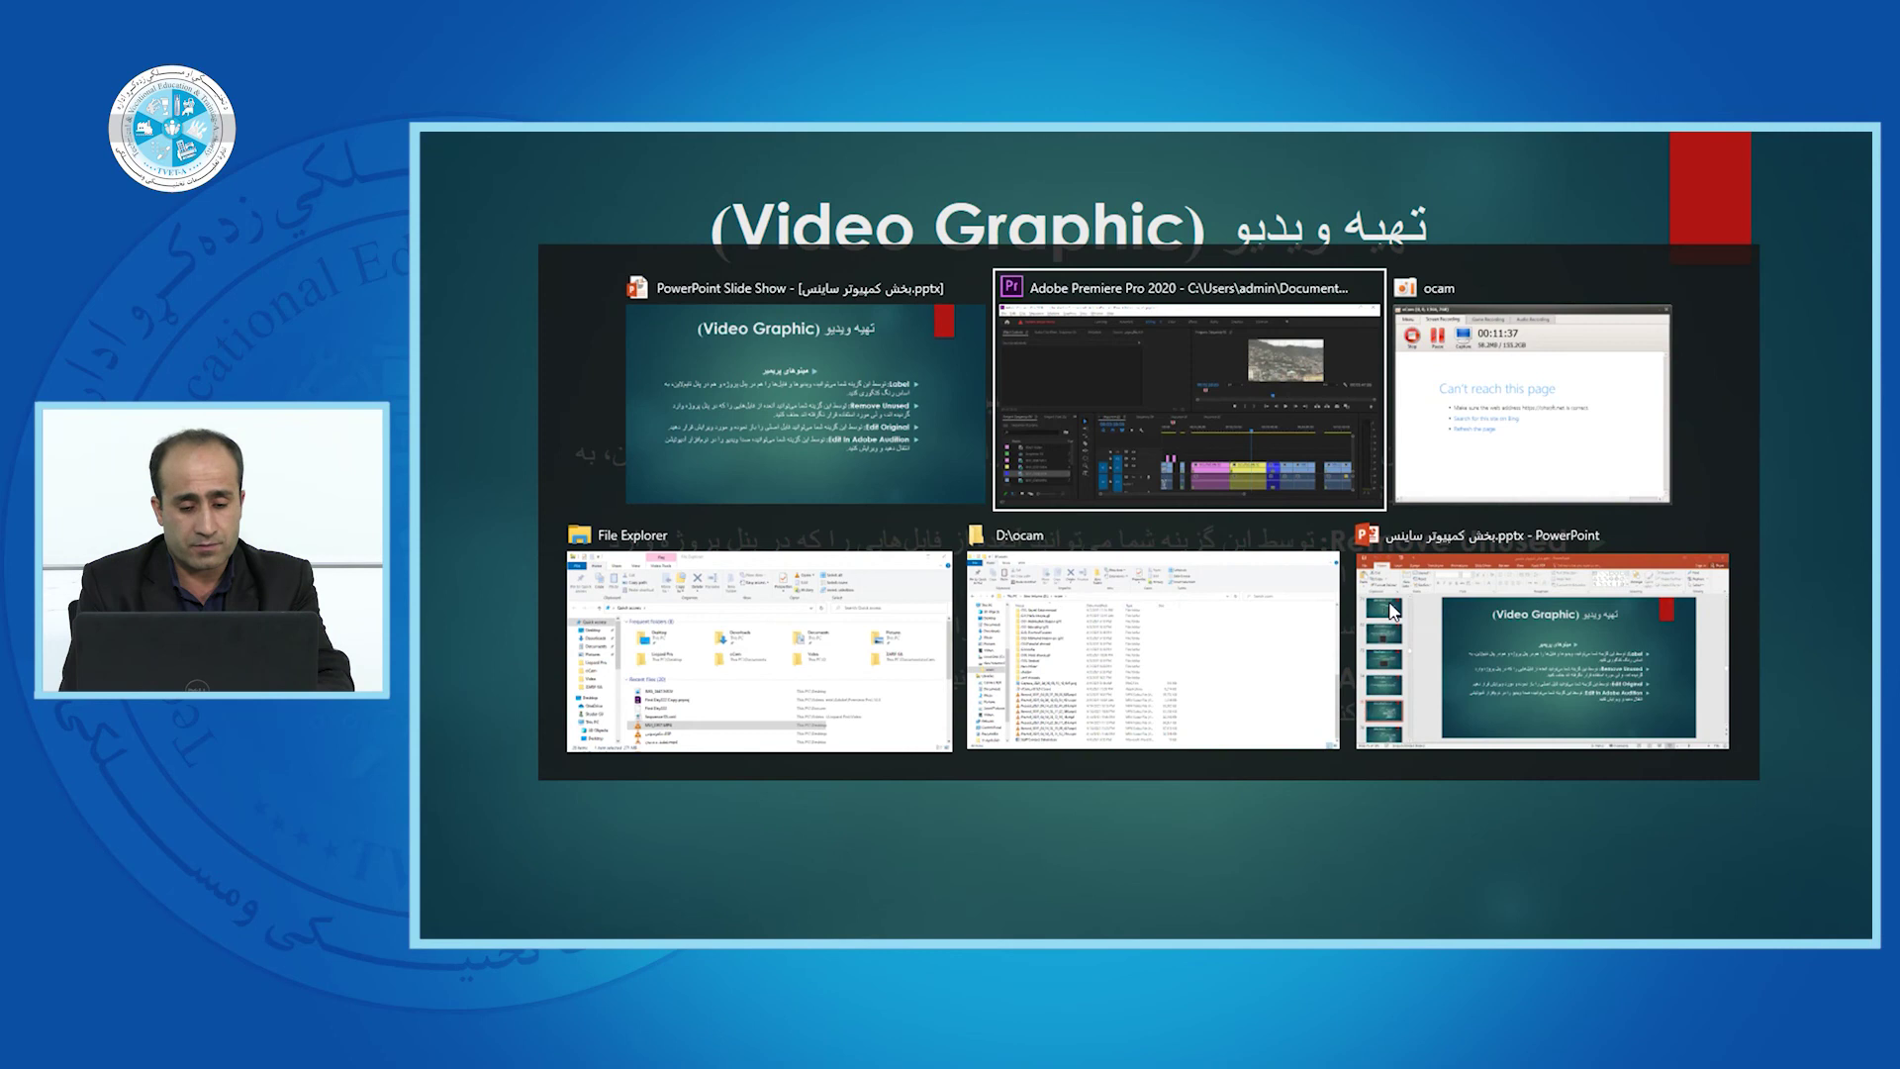
click(1197, 752)
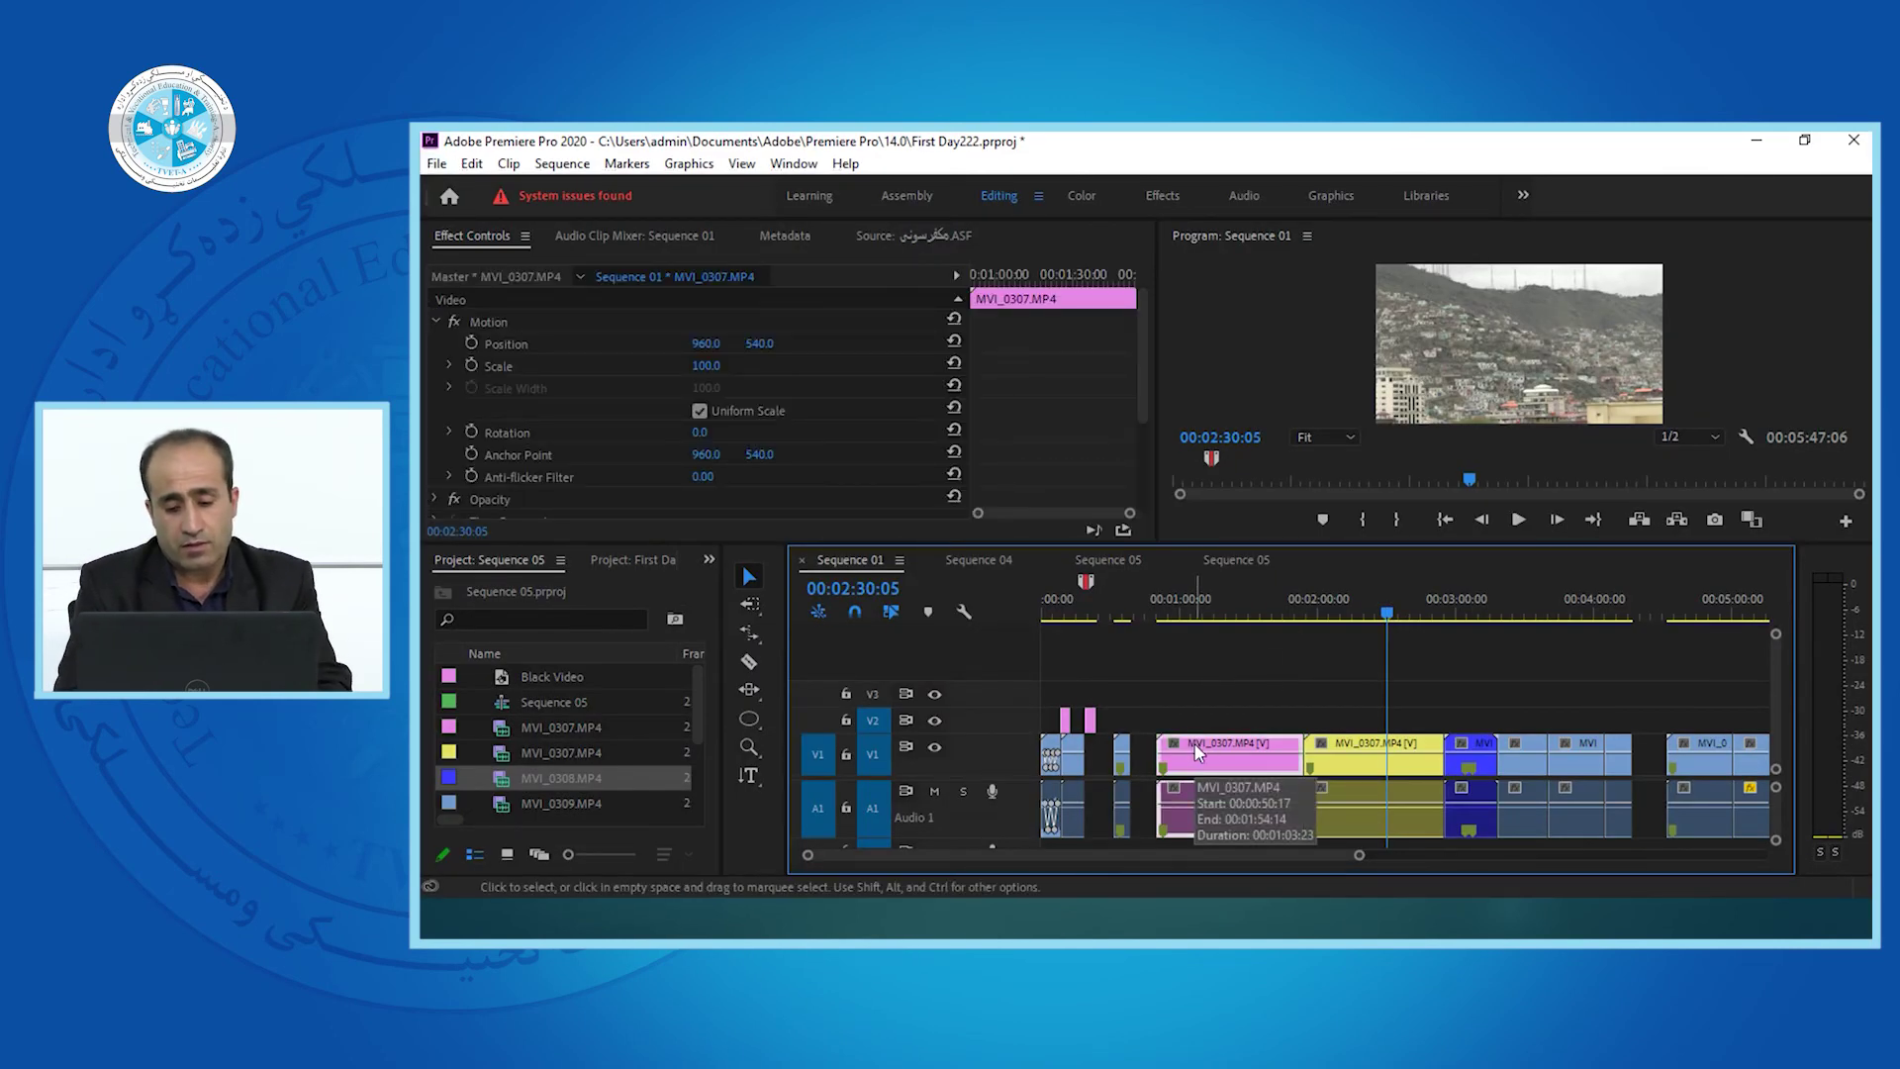
Clear all clips from Sequence 01 and place the lavender, yellow and blue project clips at the start of V1.
key(ctrl+a)
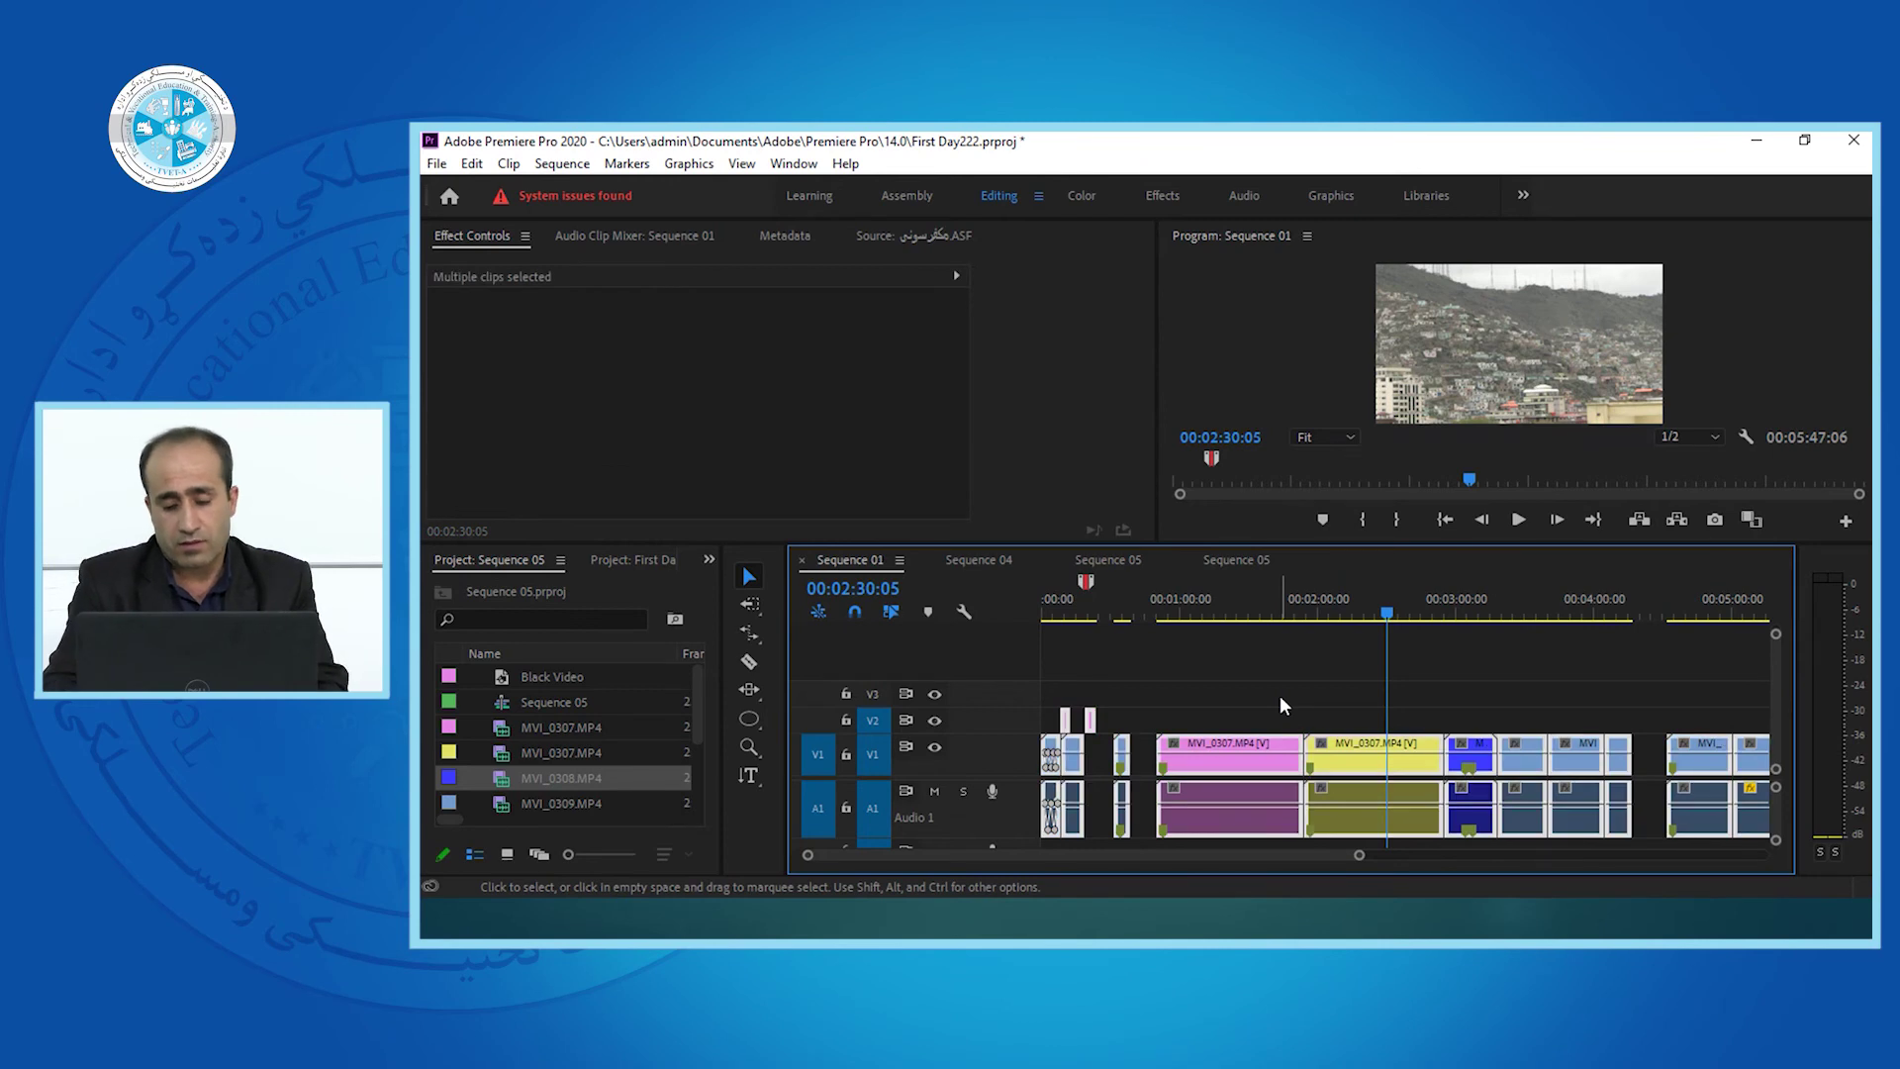
key(Delete)
shift+click(502, 727)
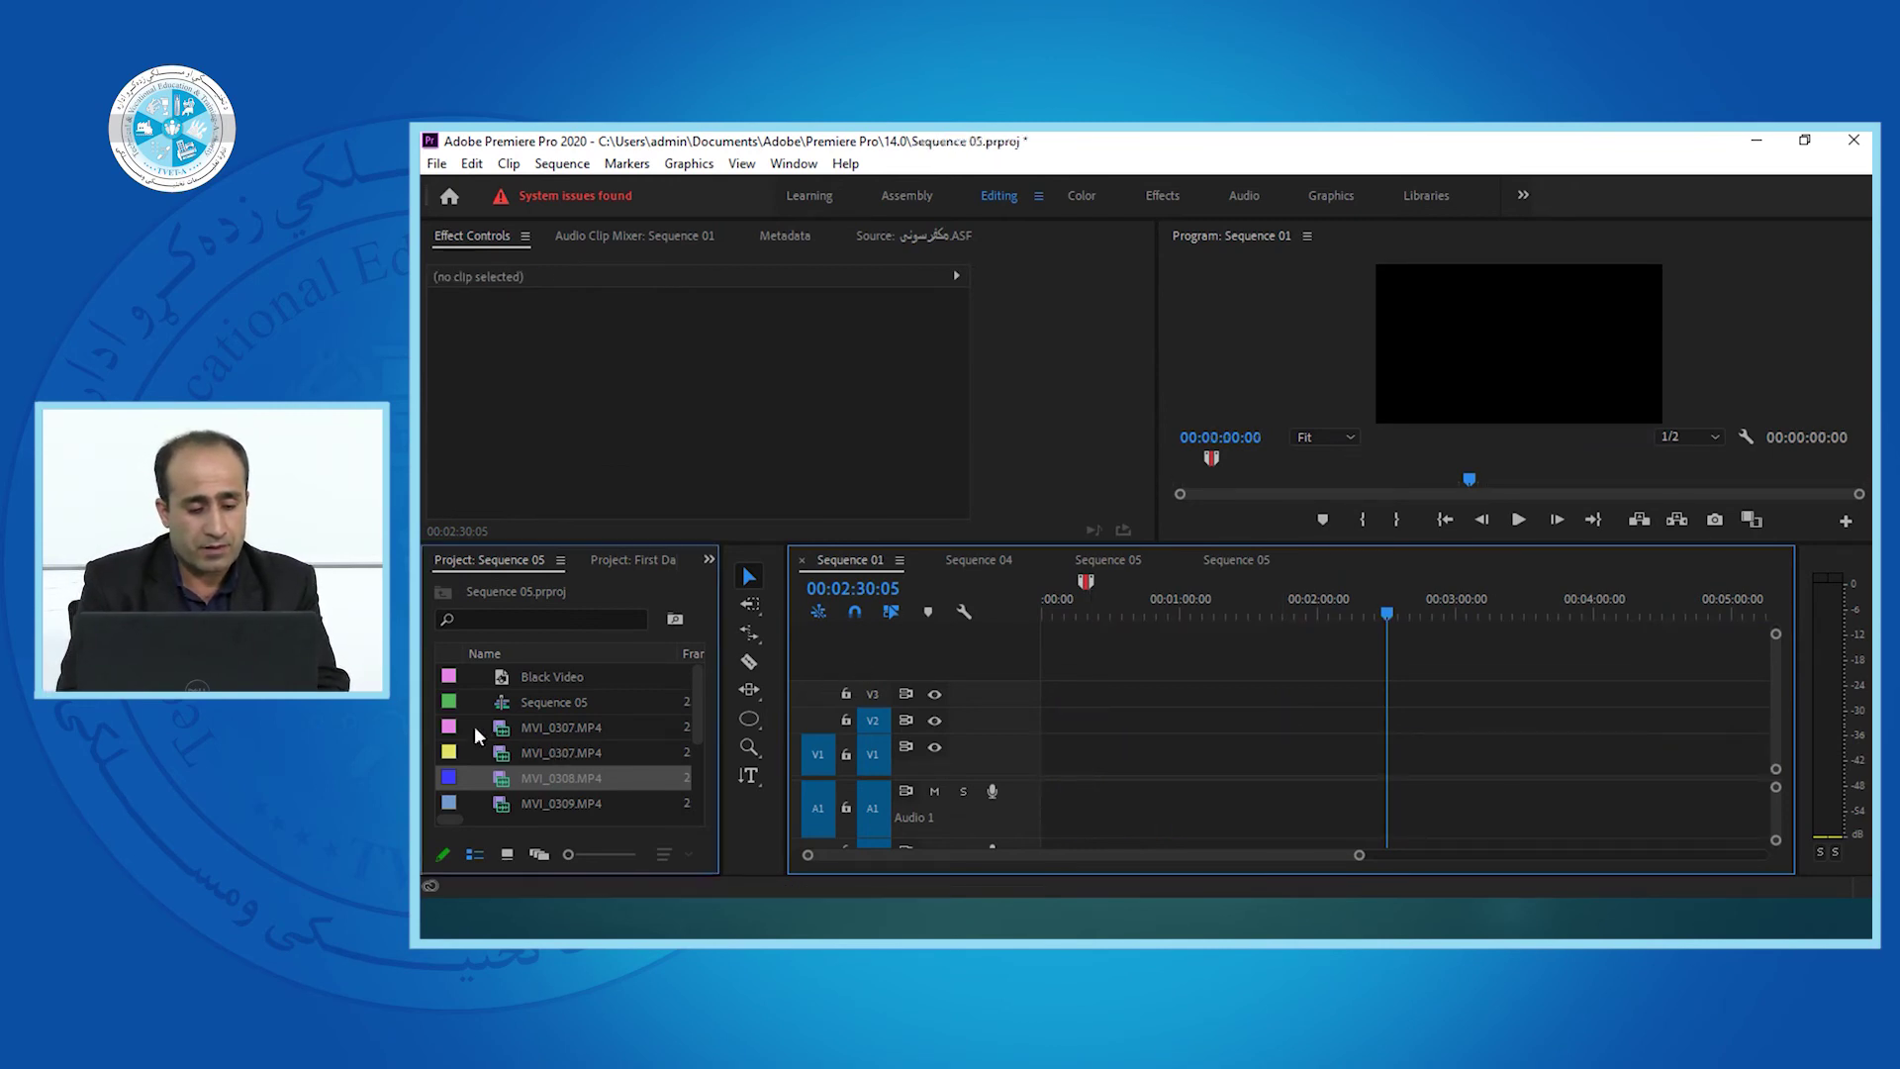
drag(503, 727, 1051, 757)
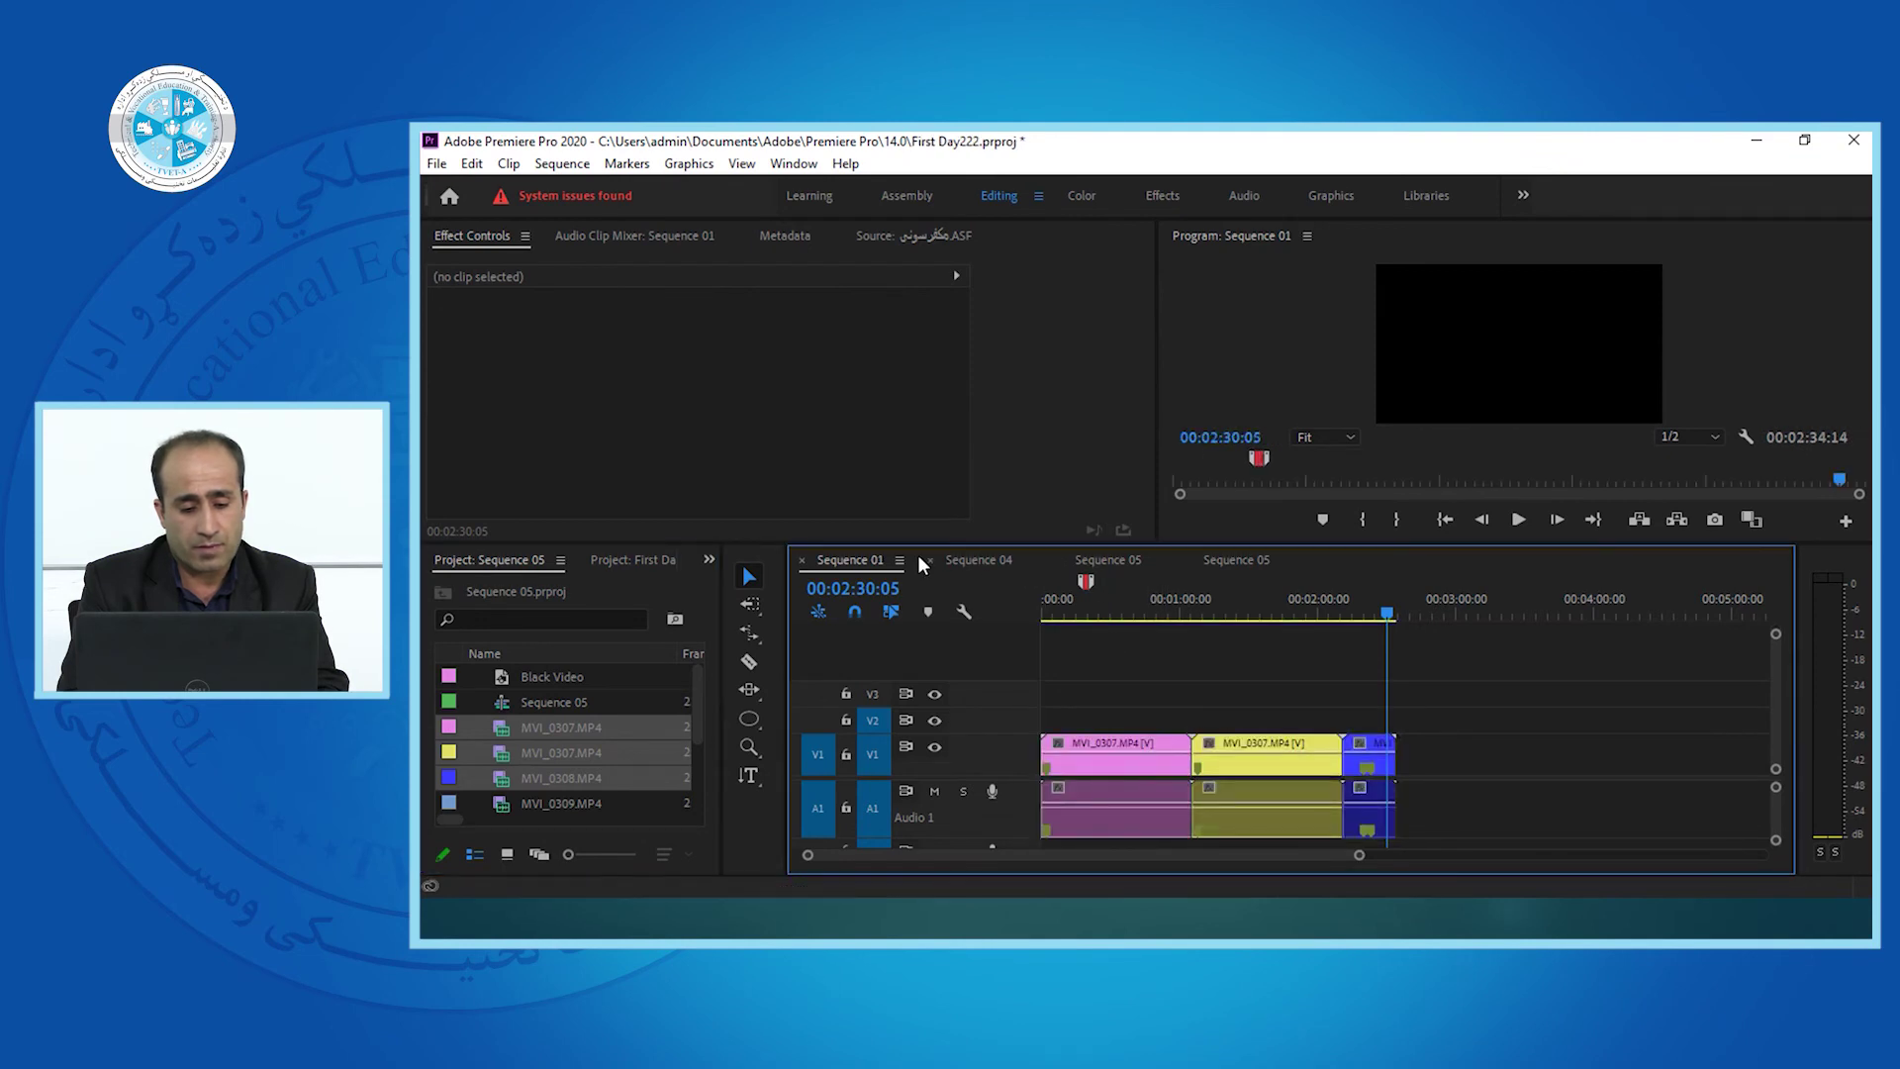
Close the Sequence 04 and both Sequence 05 timelines, and delete Sequence 05 from the Sequence 05 project.
click(929, 560)
click(929, 560)
click(929, 560)
click(512, 701)
key(Delete)
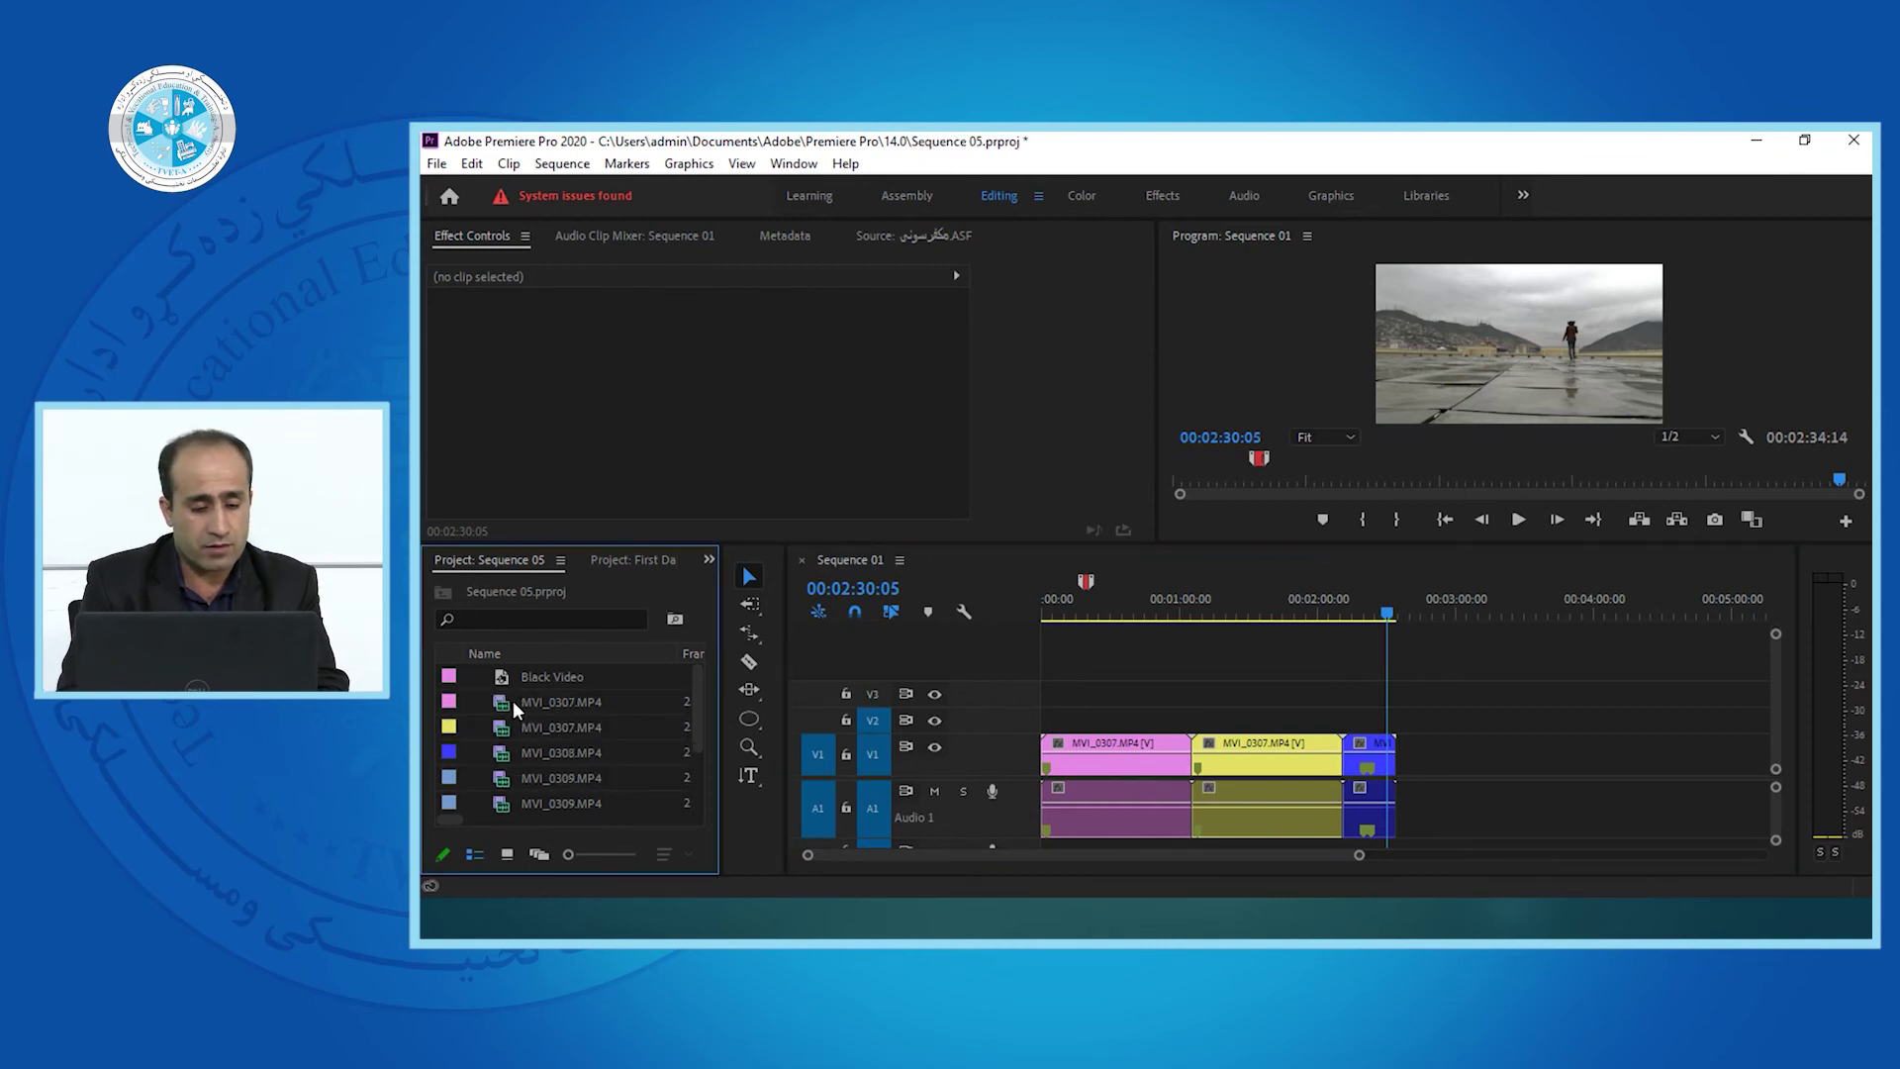
Delete Sequence 04 and Sequence 05 from the Video bin of the First Day222 project.
scroll(689, 764, down, 3)
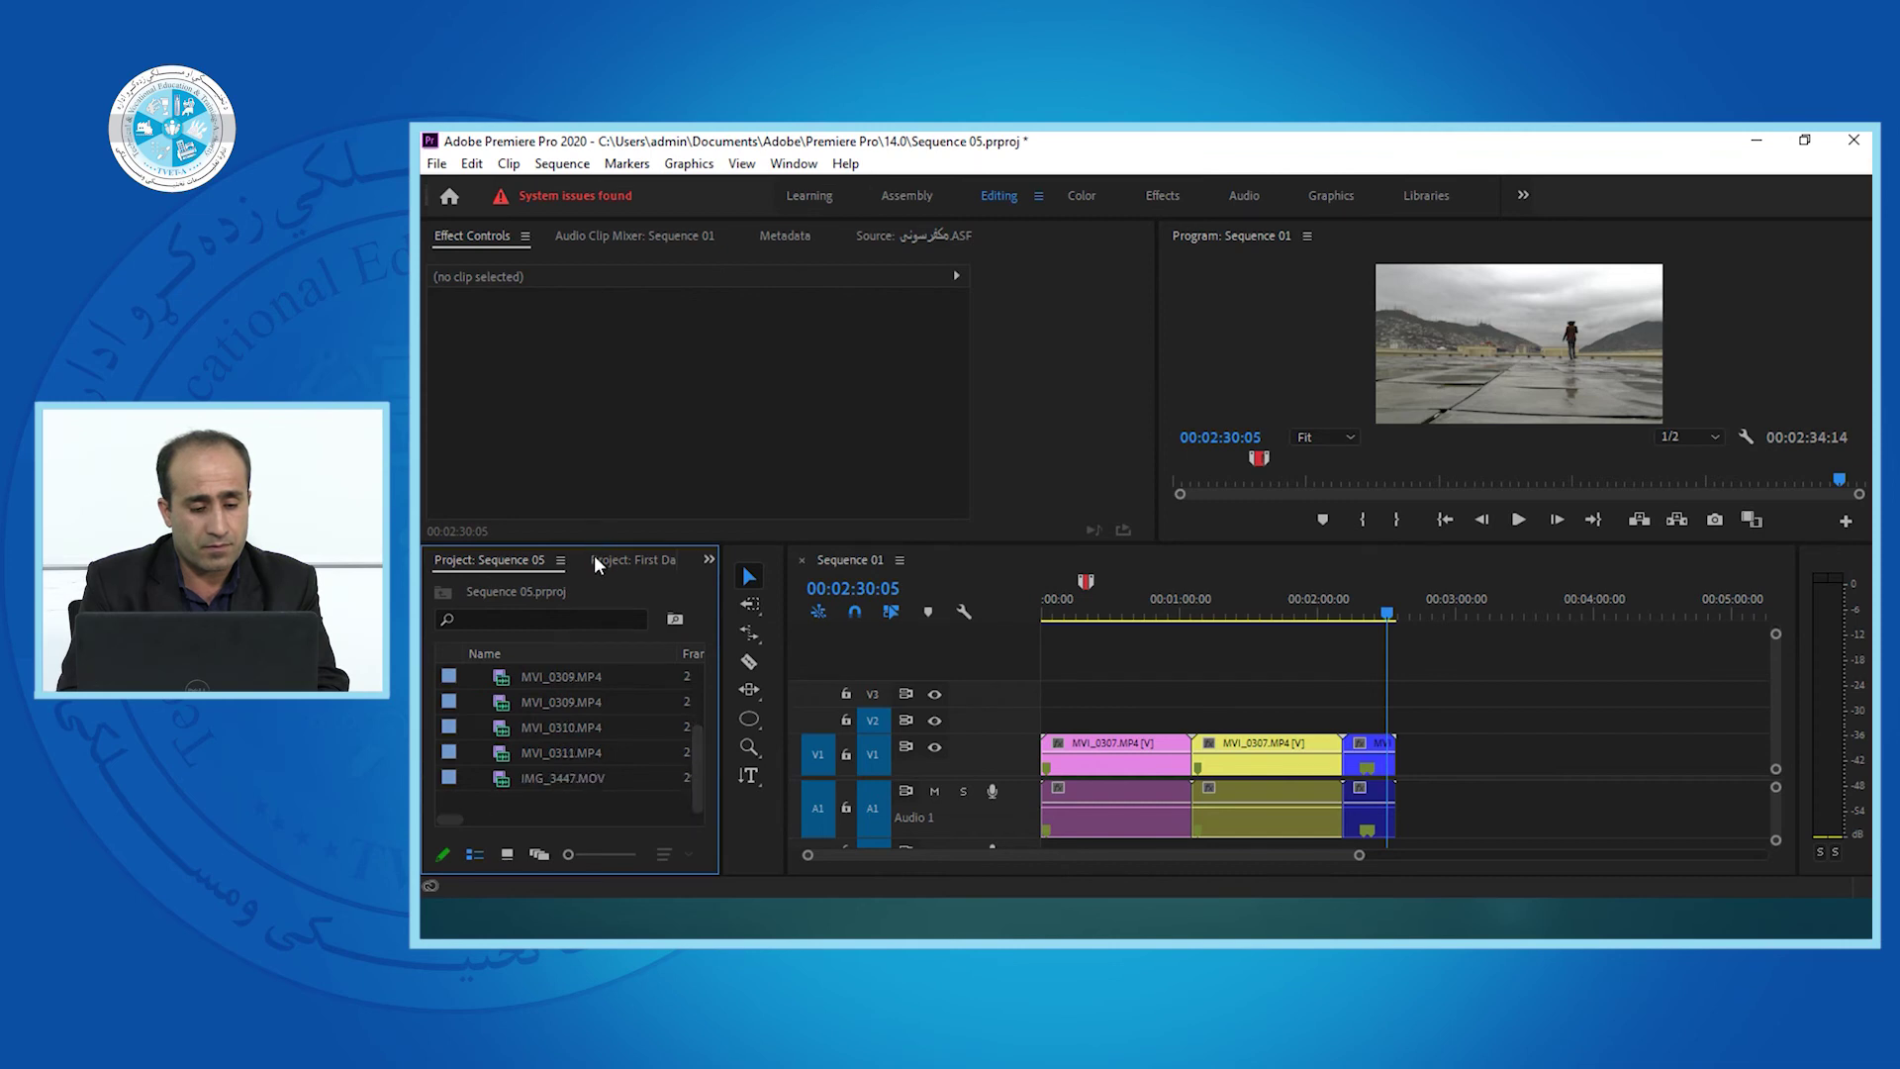
click(621, 560)
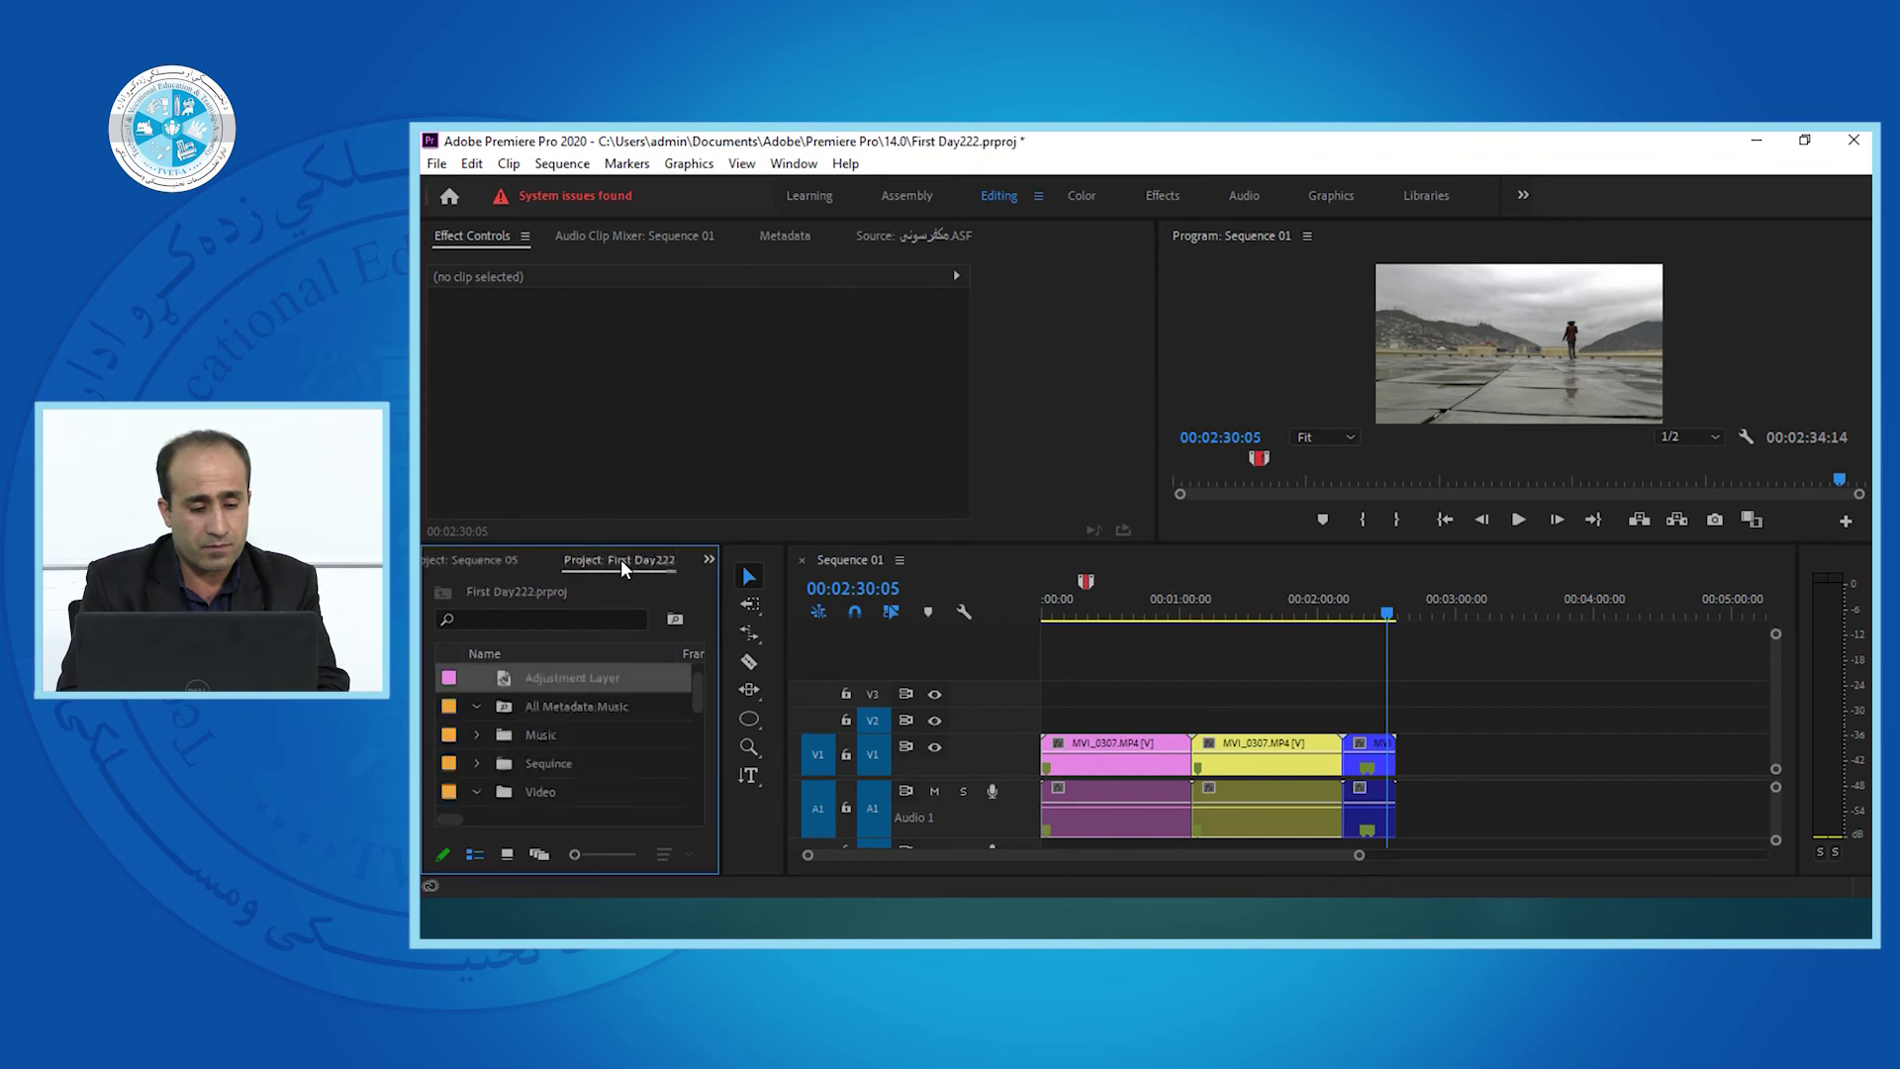
click(505, 709)
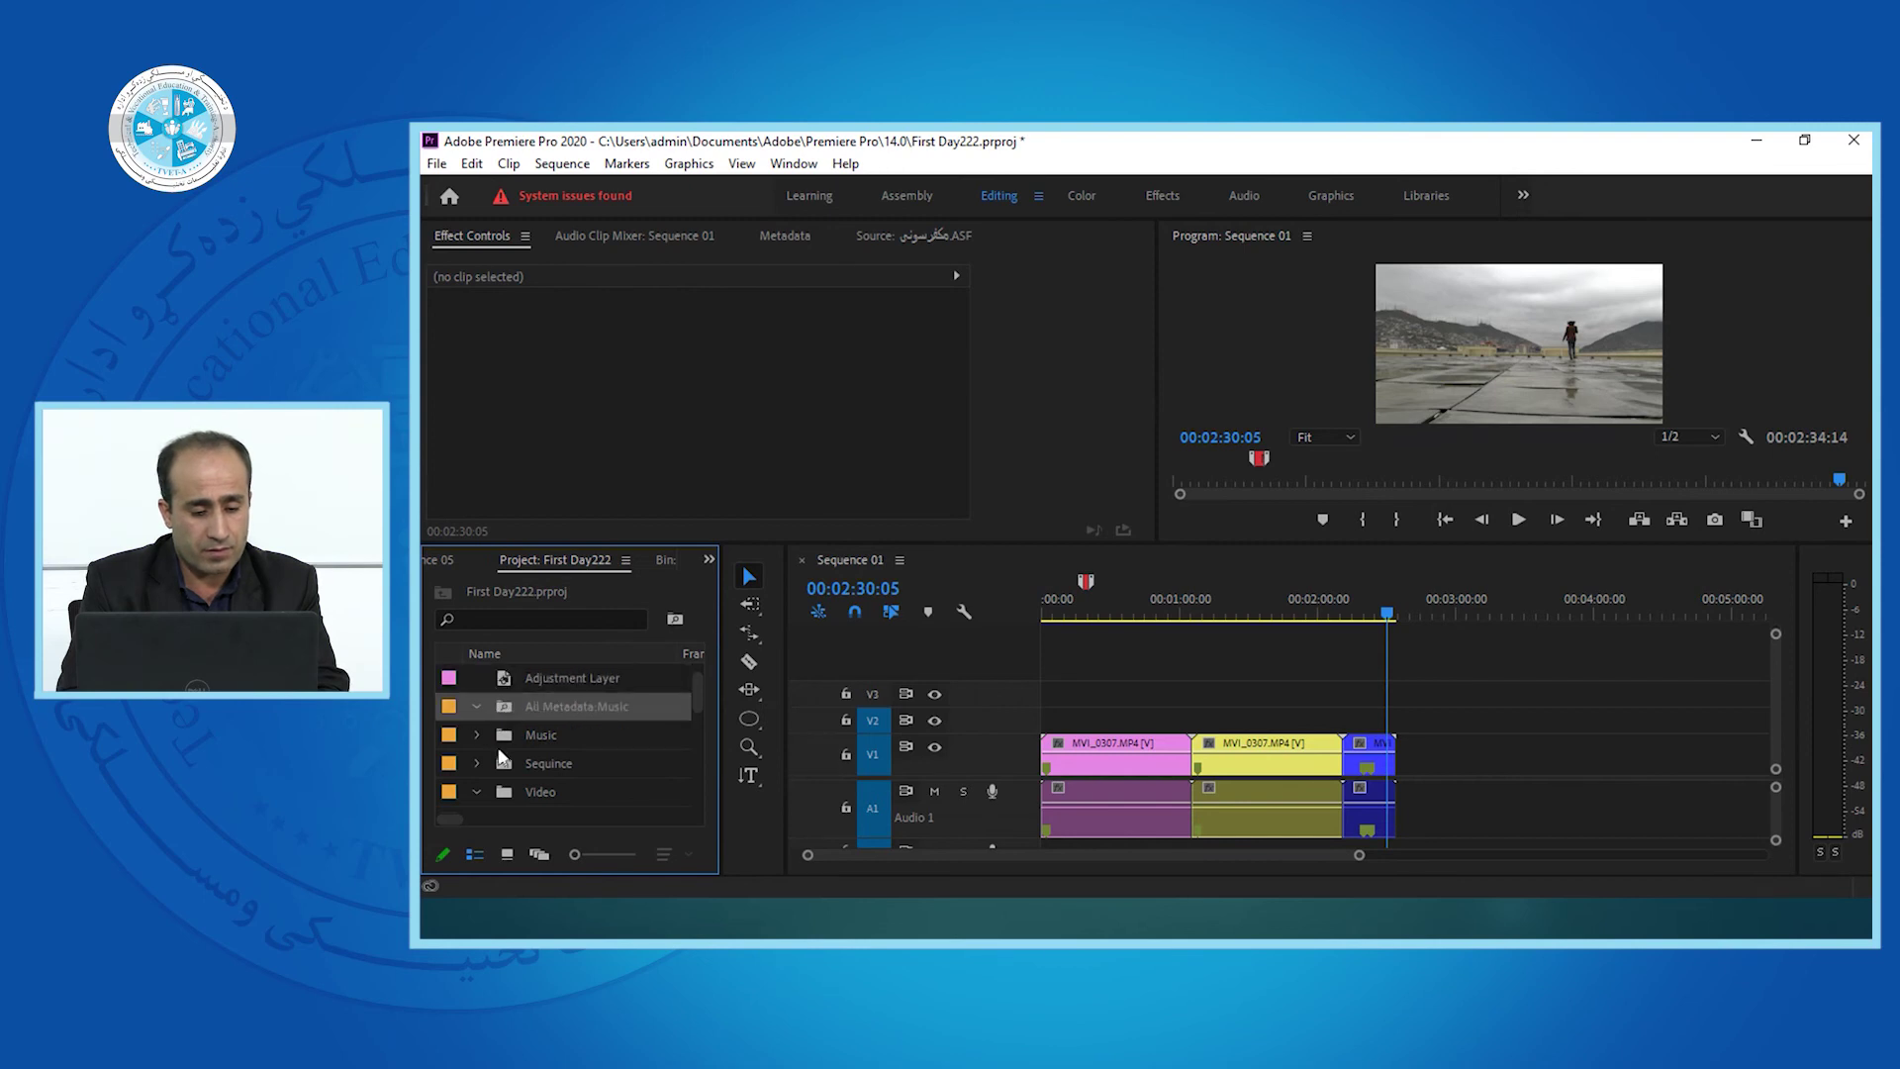
click(477, 763)
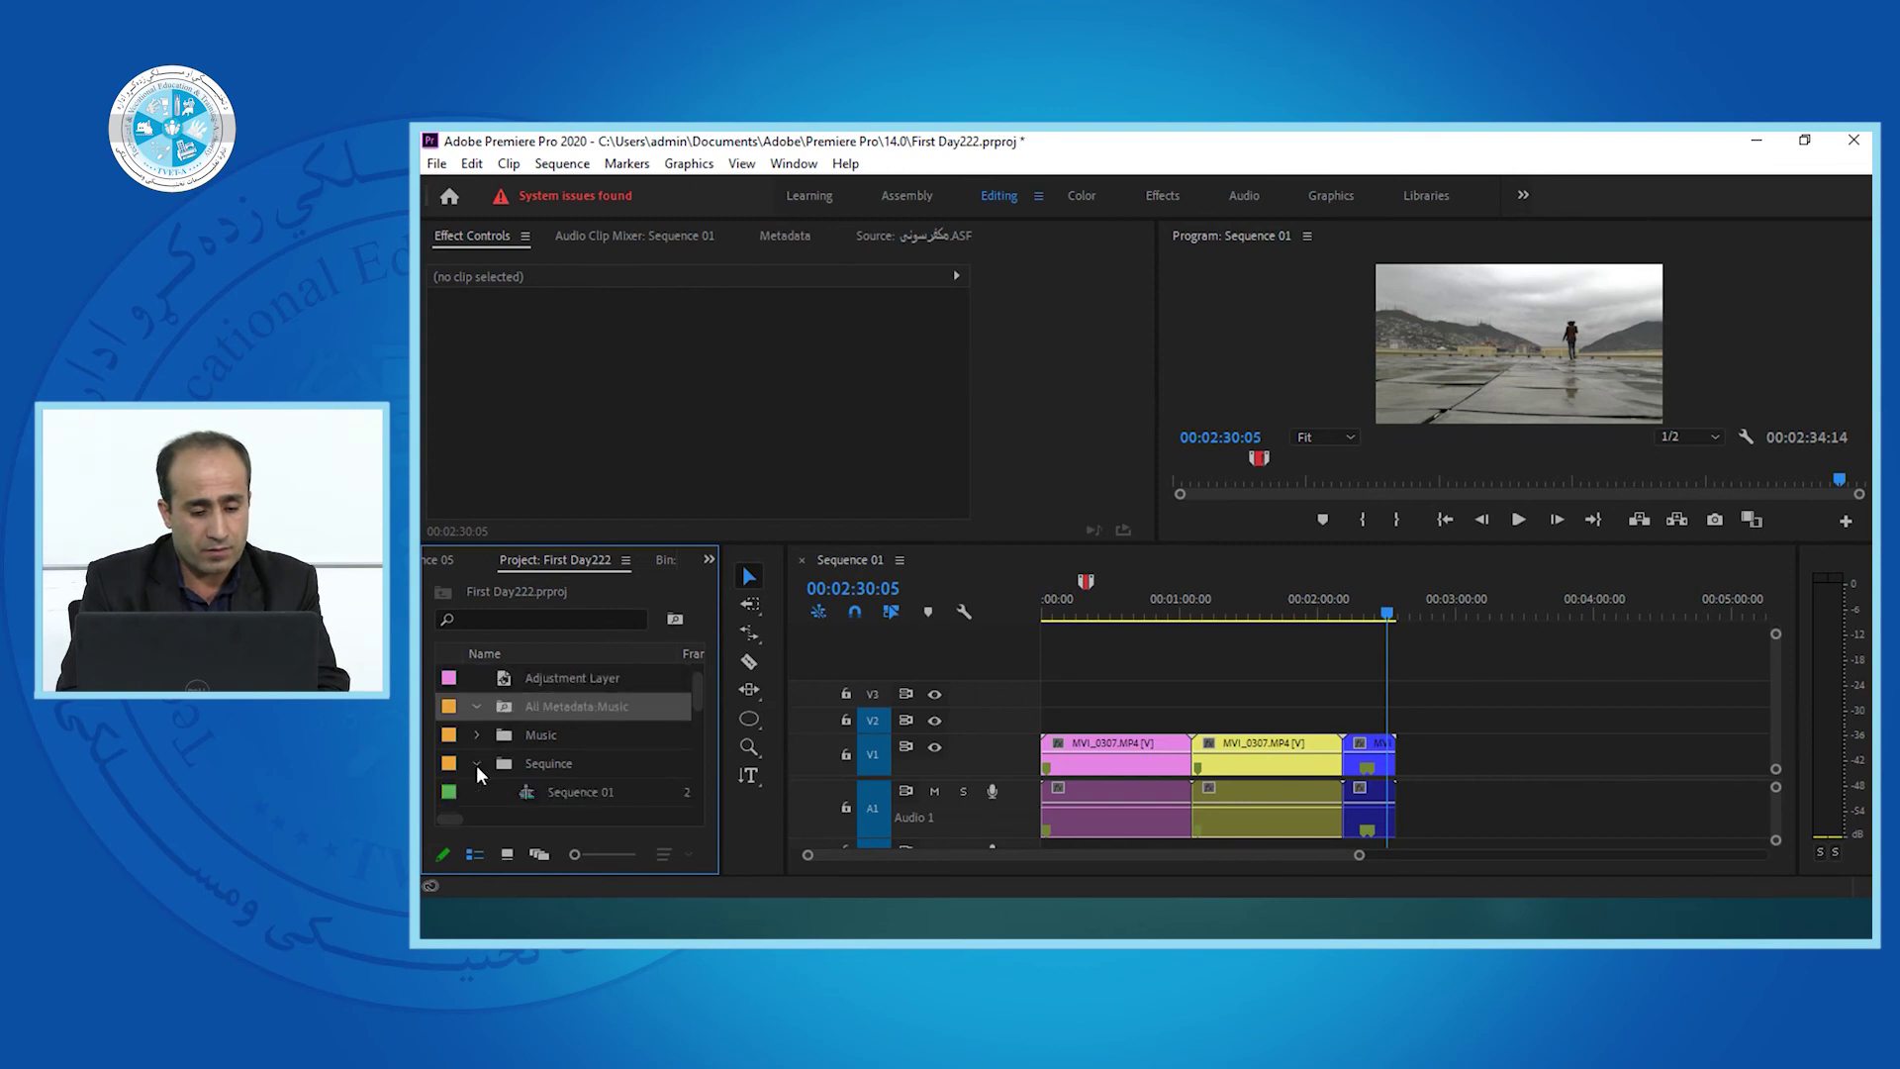
double_click(524, 789)
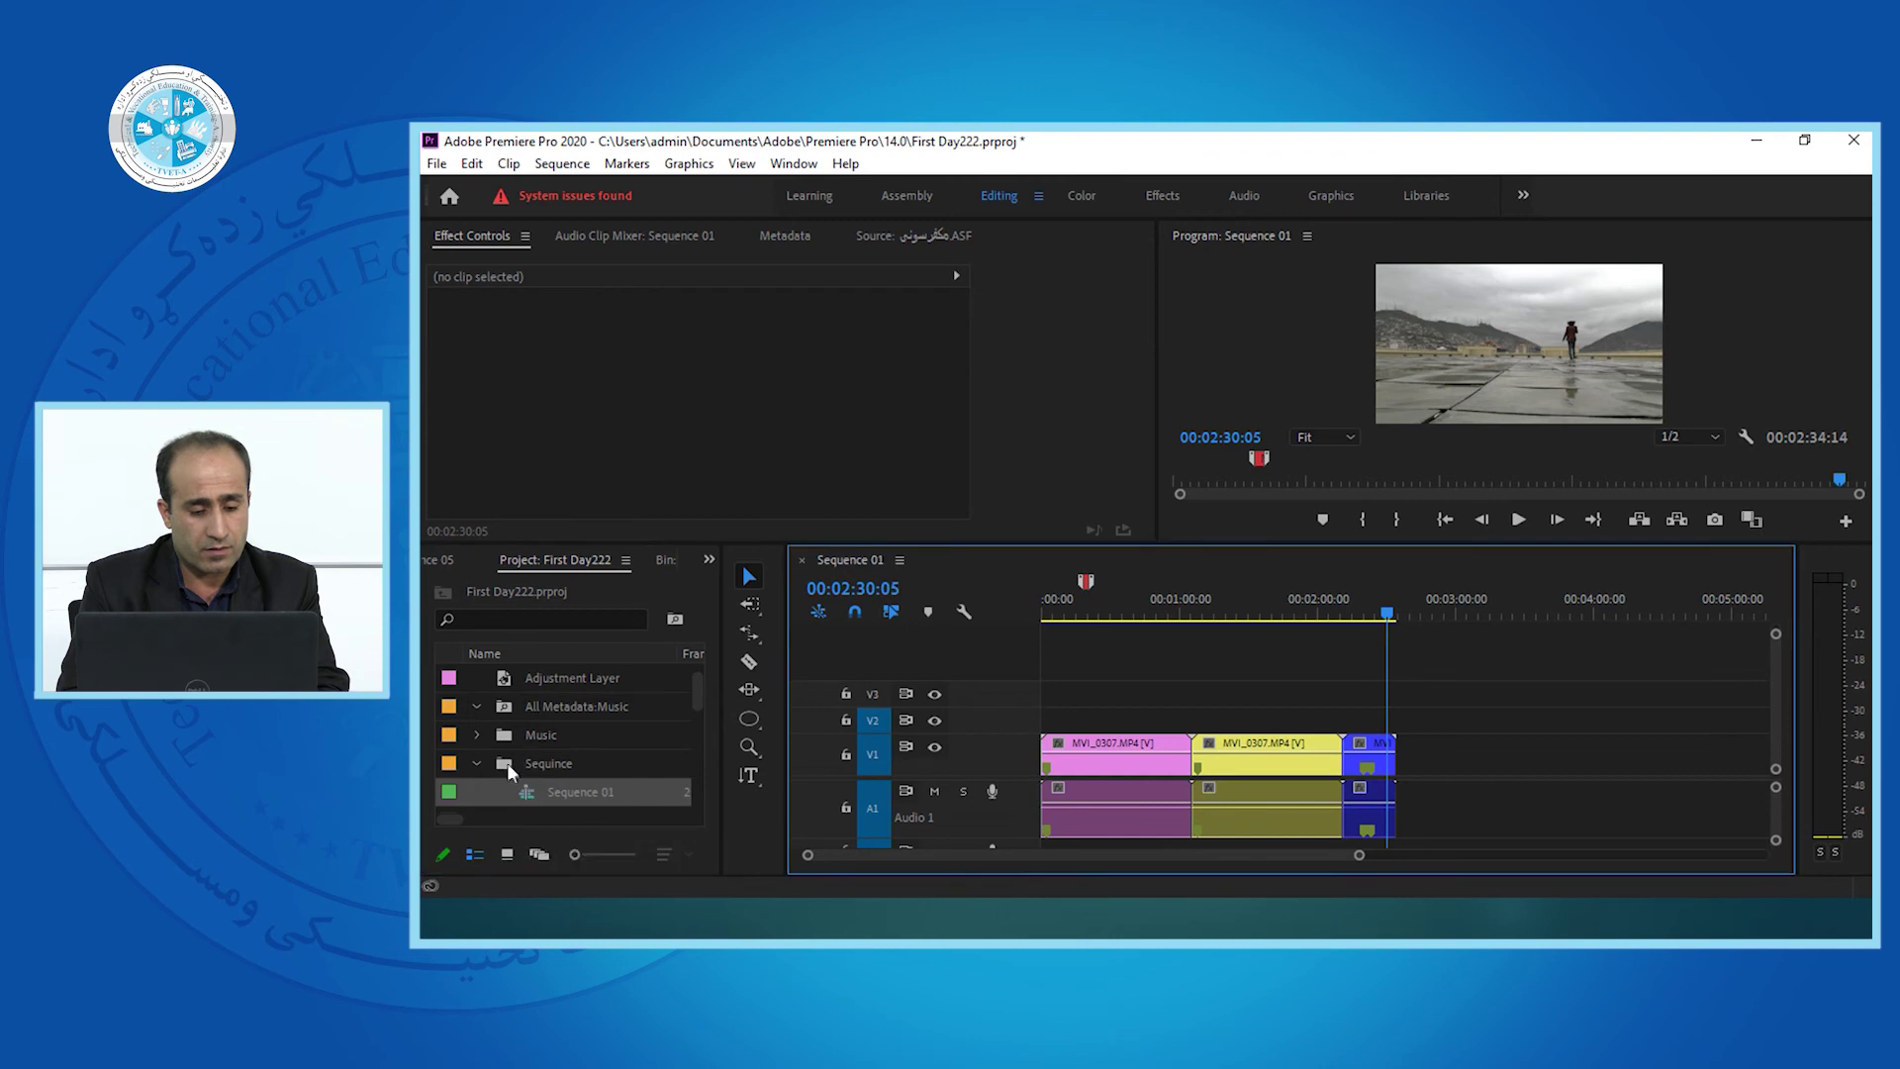
click(477, 763)
double_click(504, 791)
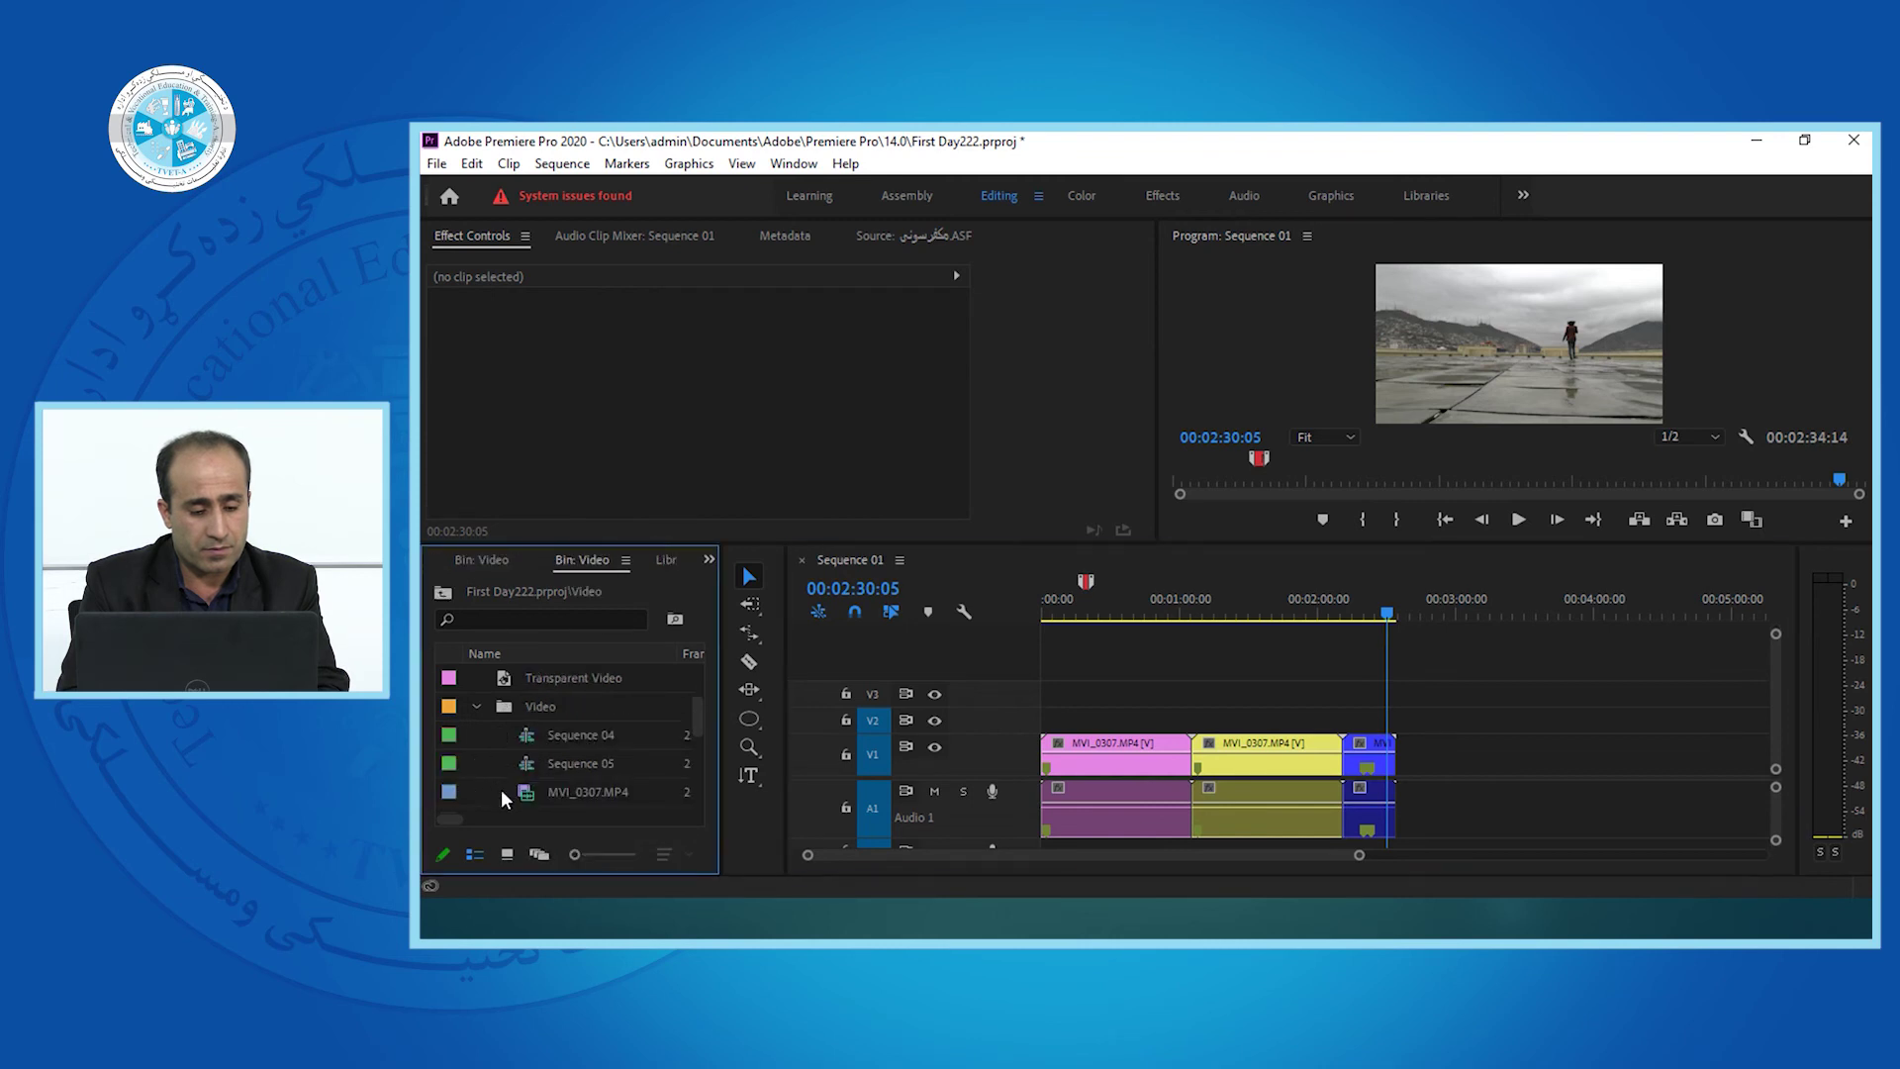
click(574, 734)
shift+click(560, 769)
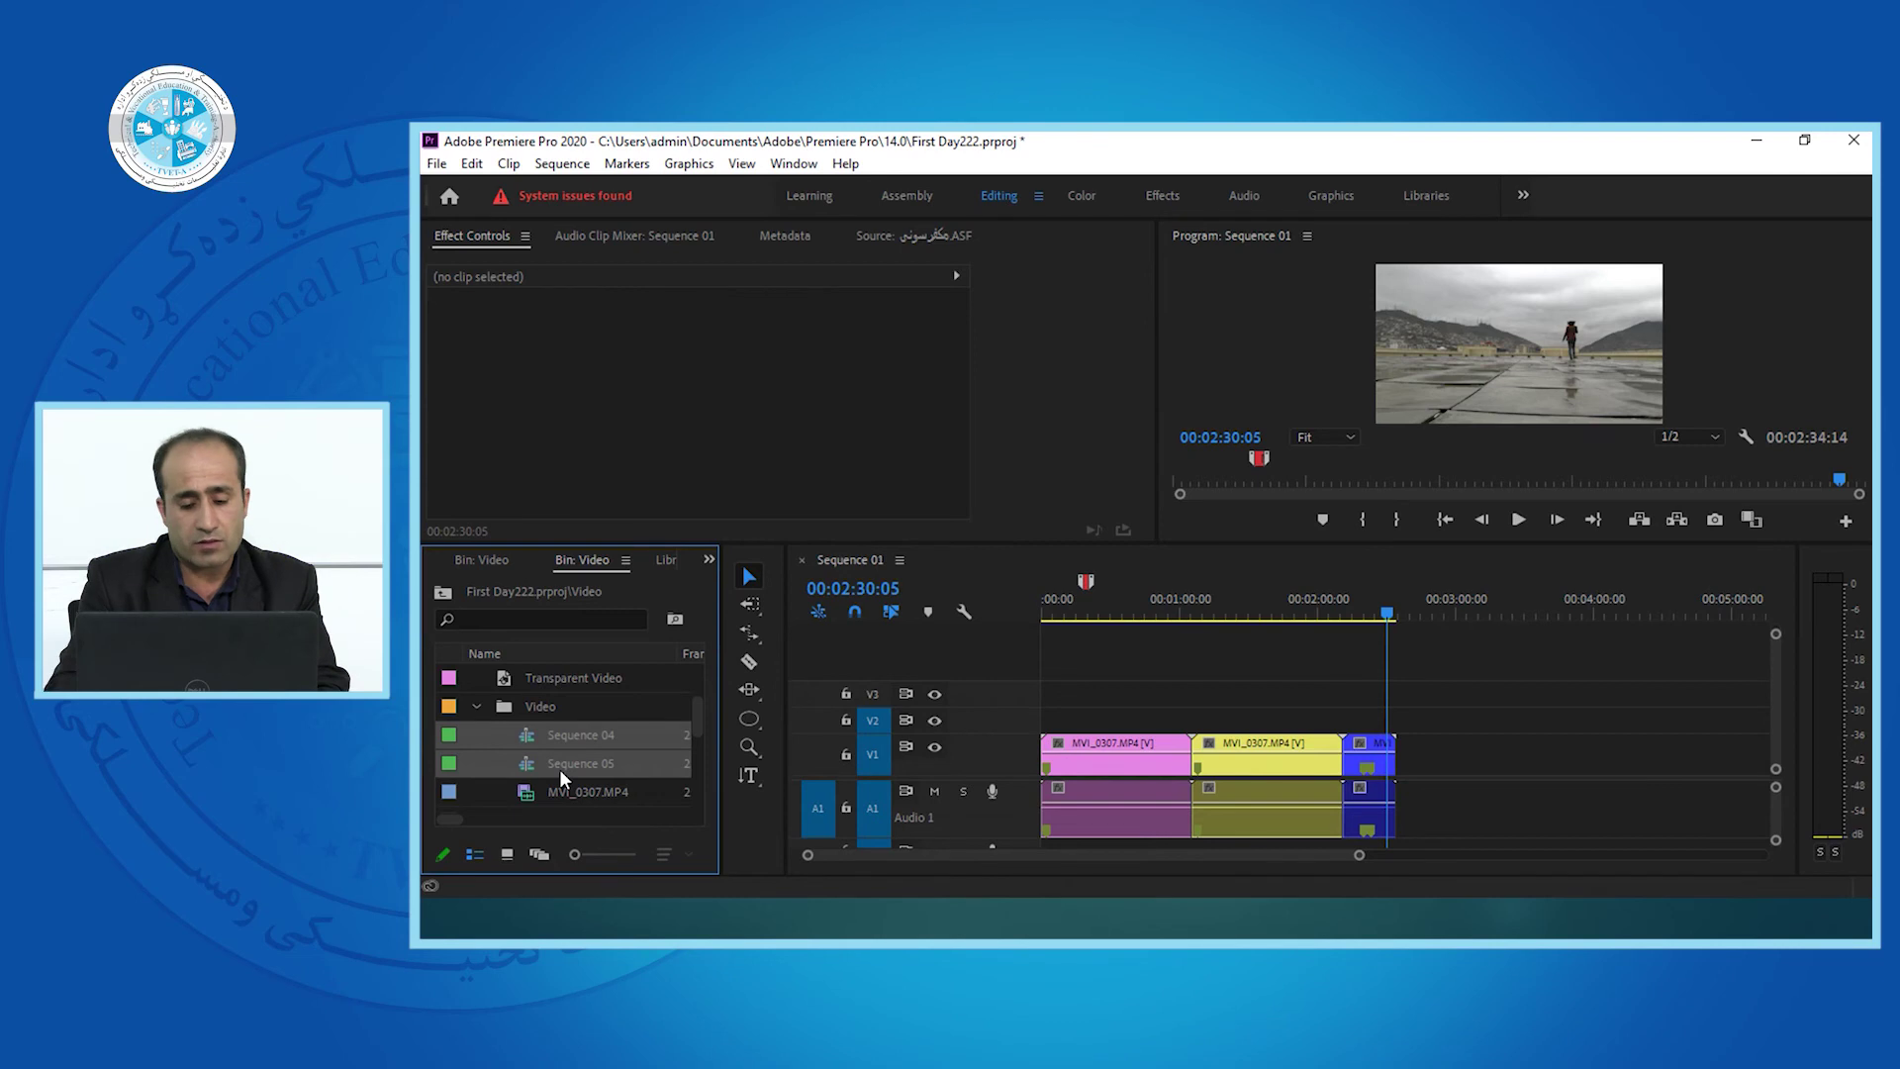
key(Delete)
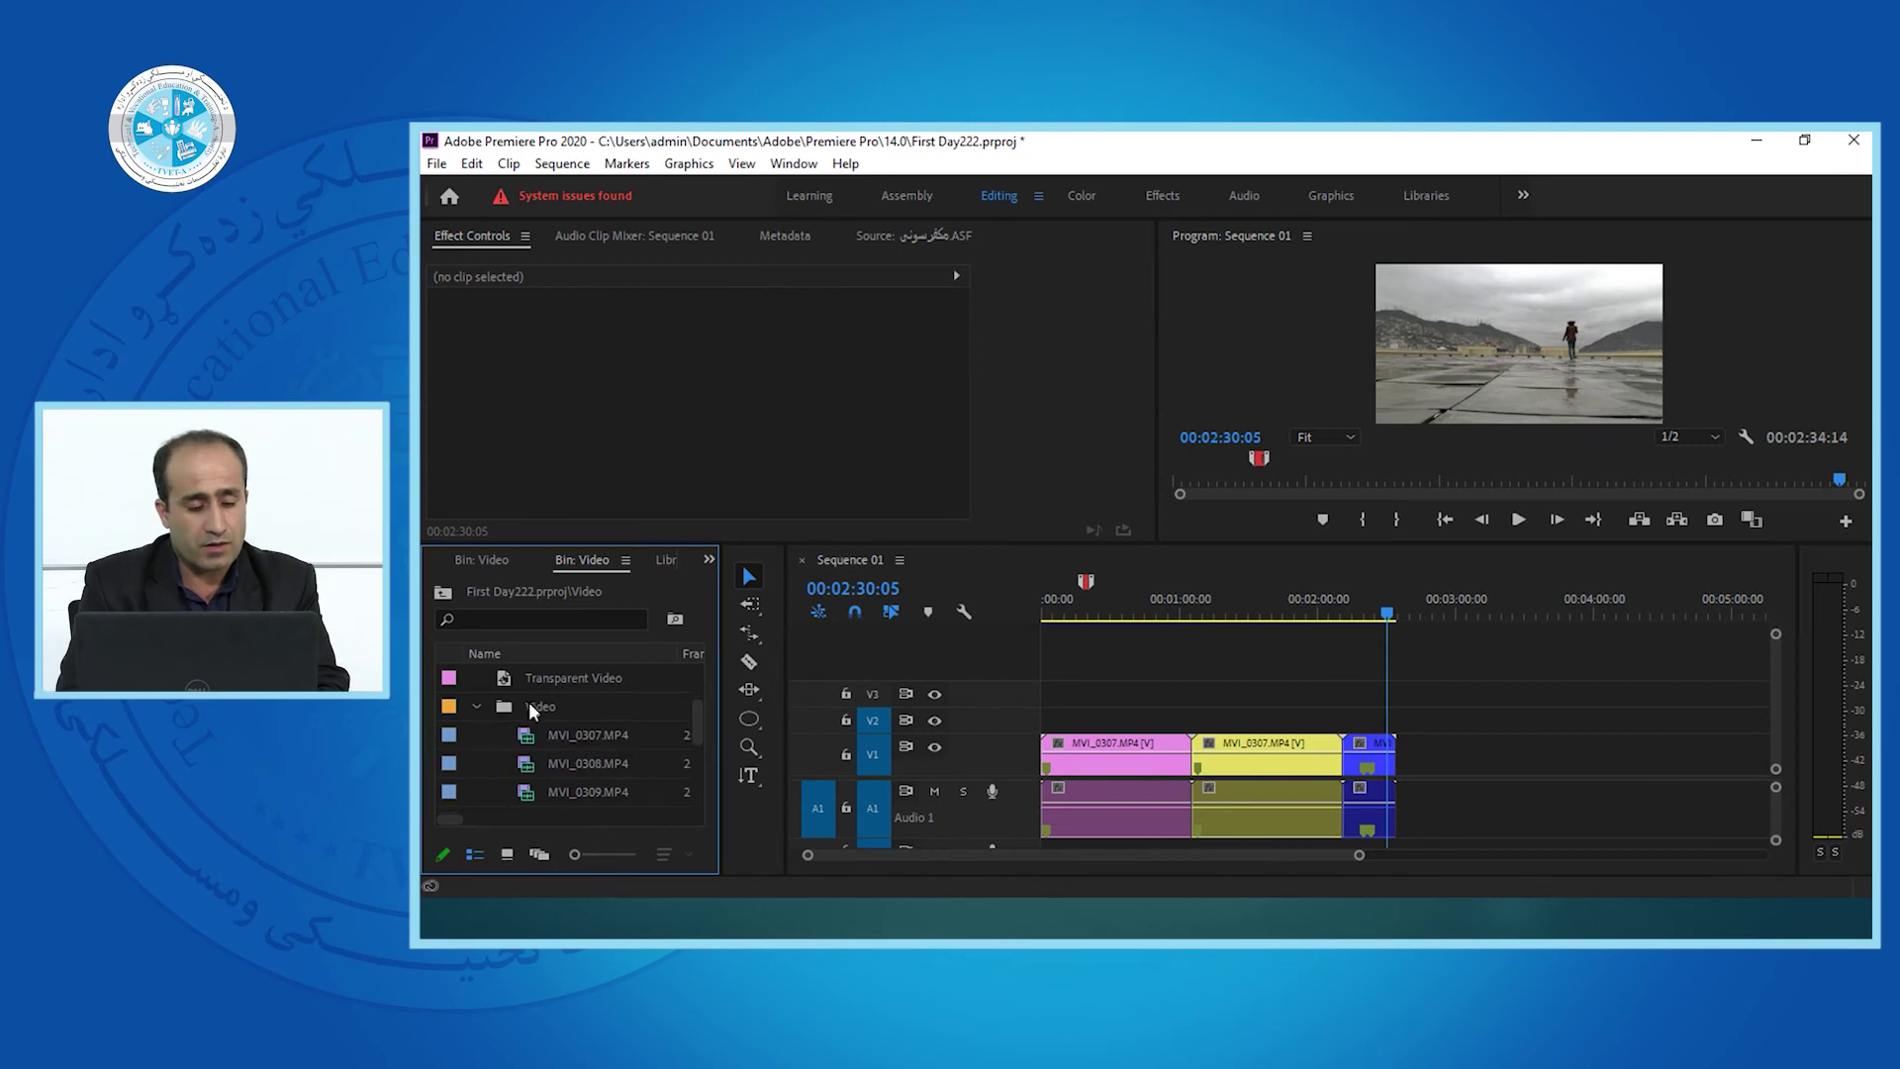
Enlarge the project and timeline area and remove the unused items from the First Day222 project.
drag(608, 543, 611, 432)
click(588, 708)
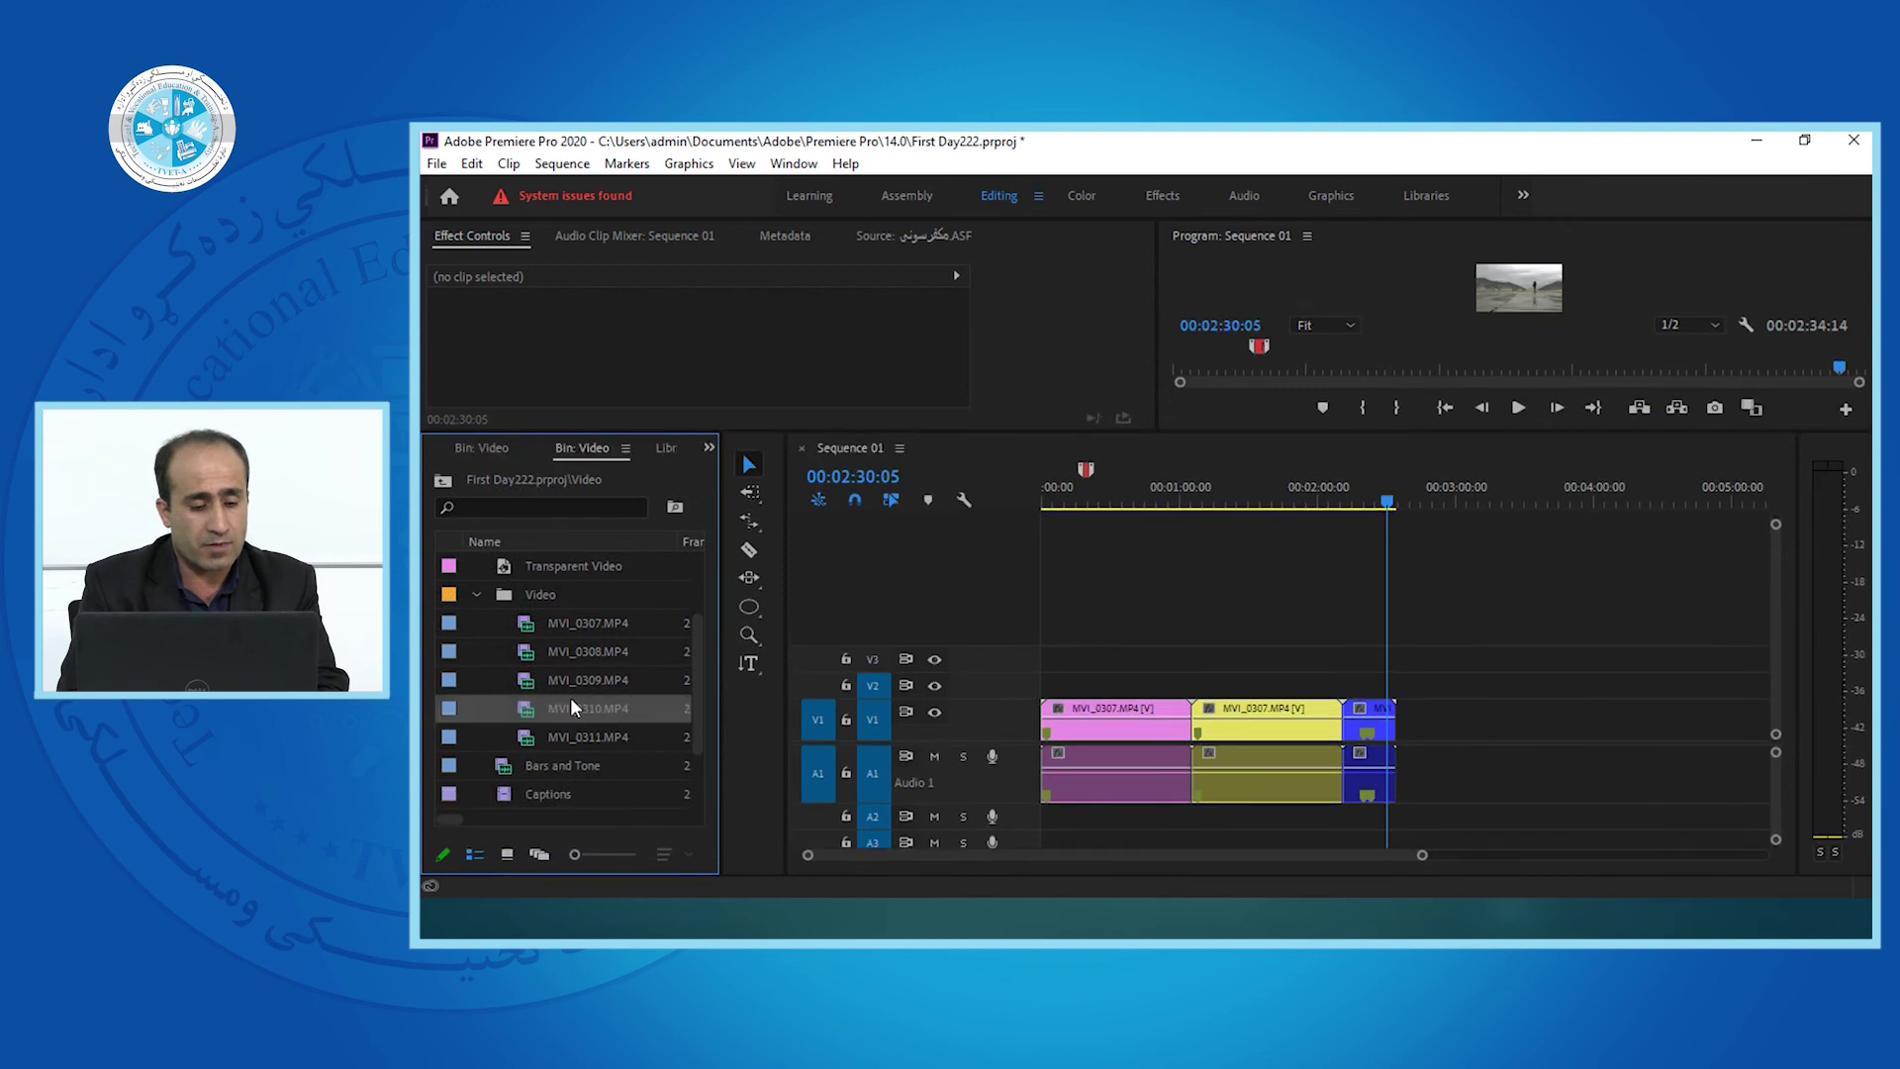
click(472, 163)
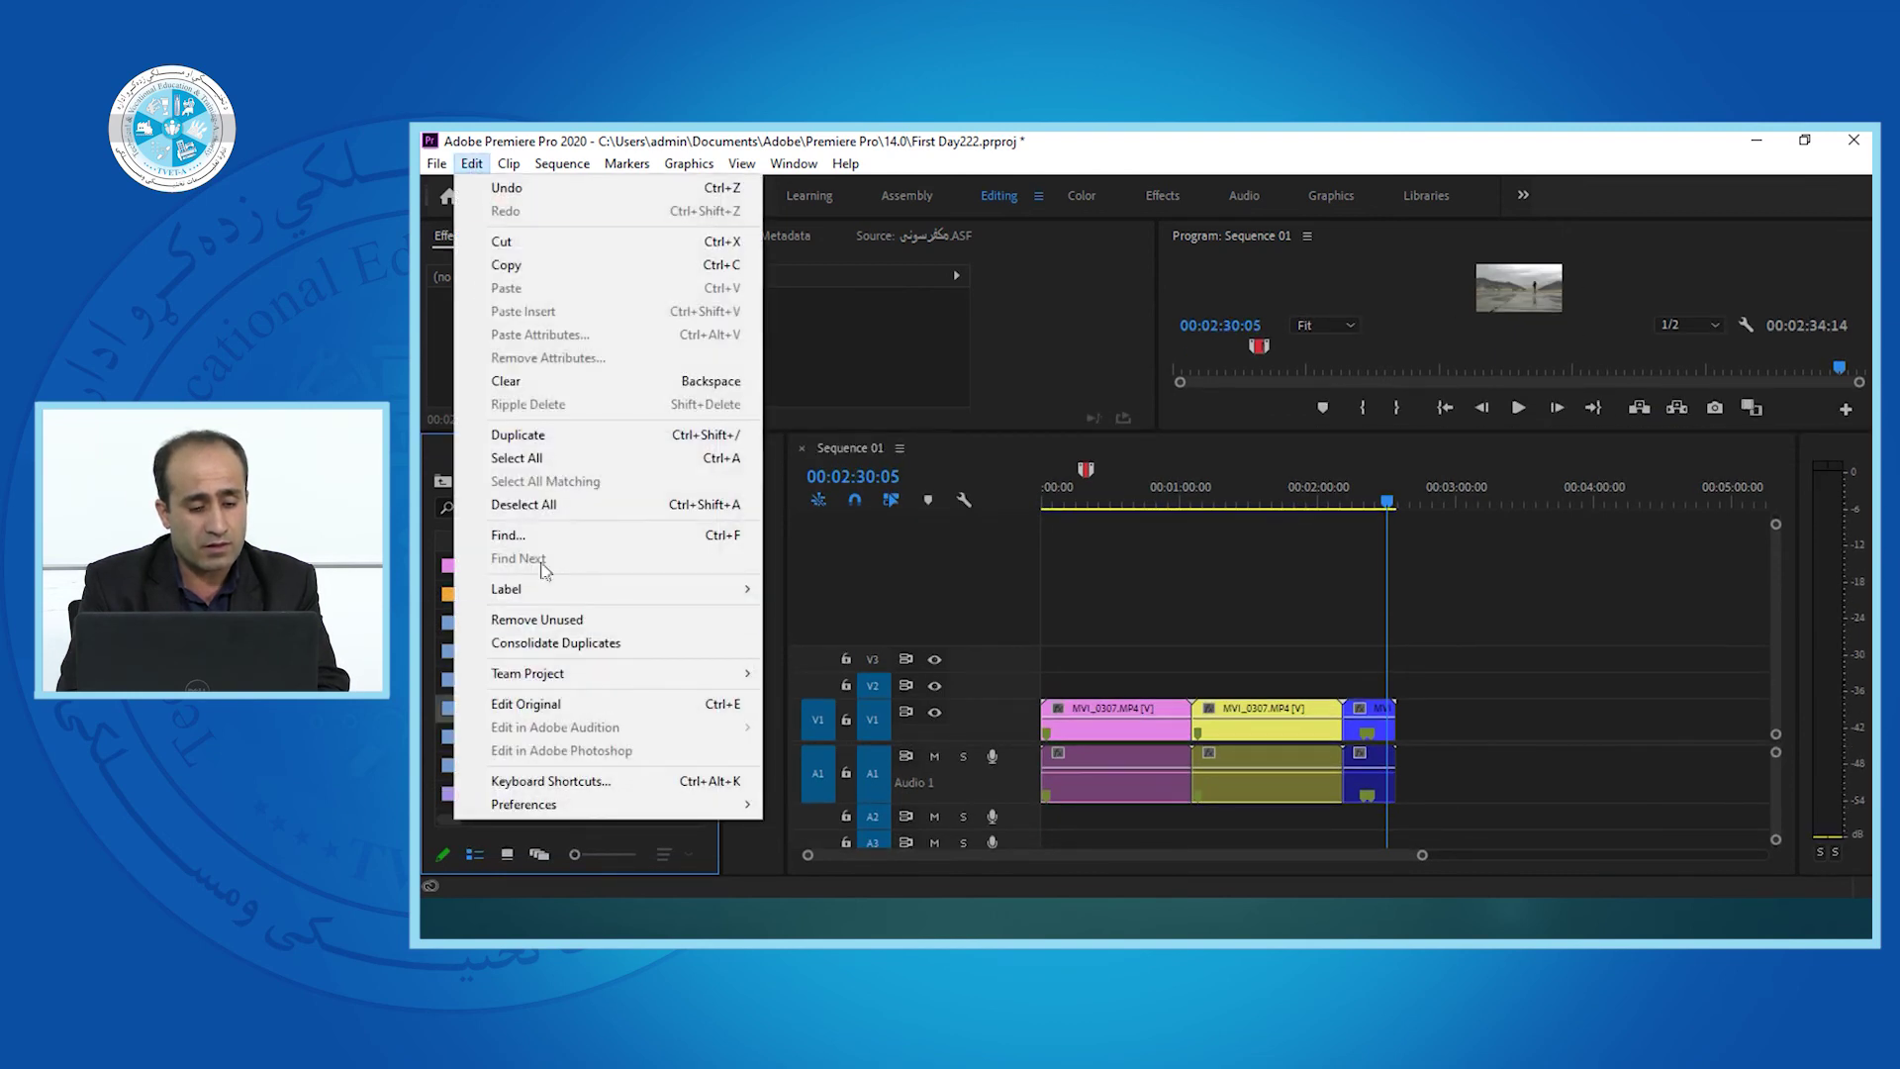
click(556, 621)
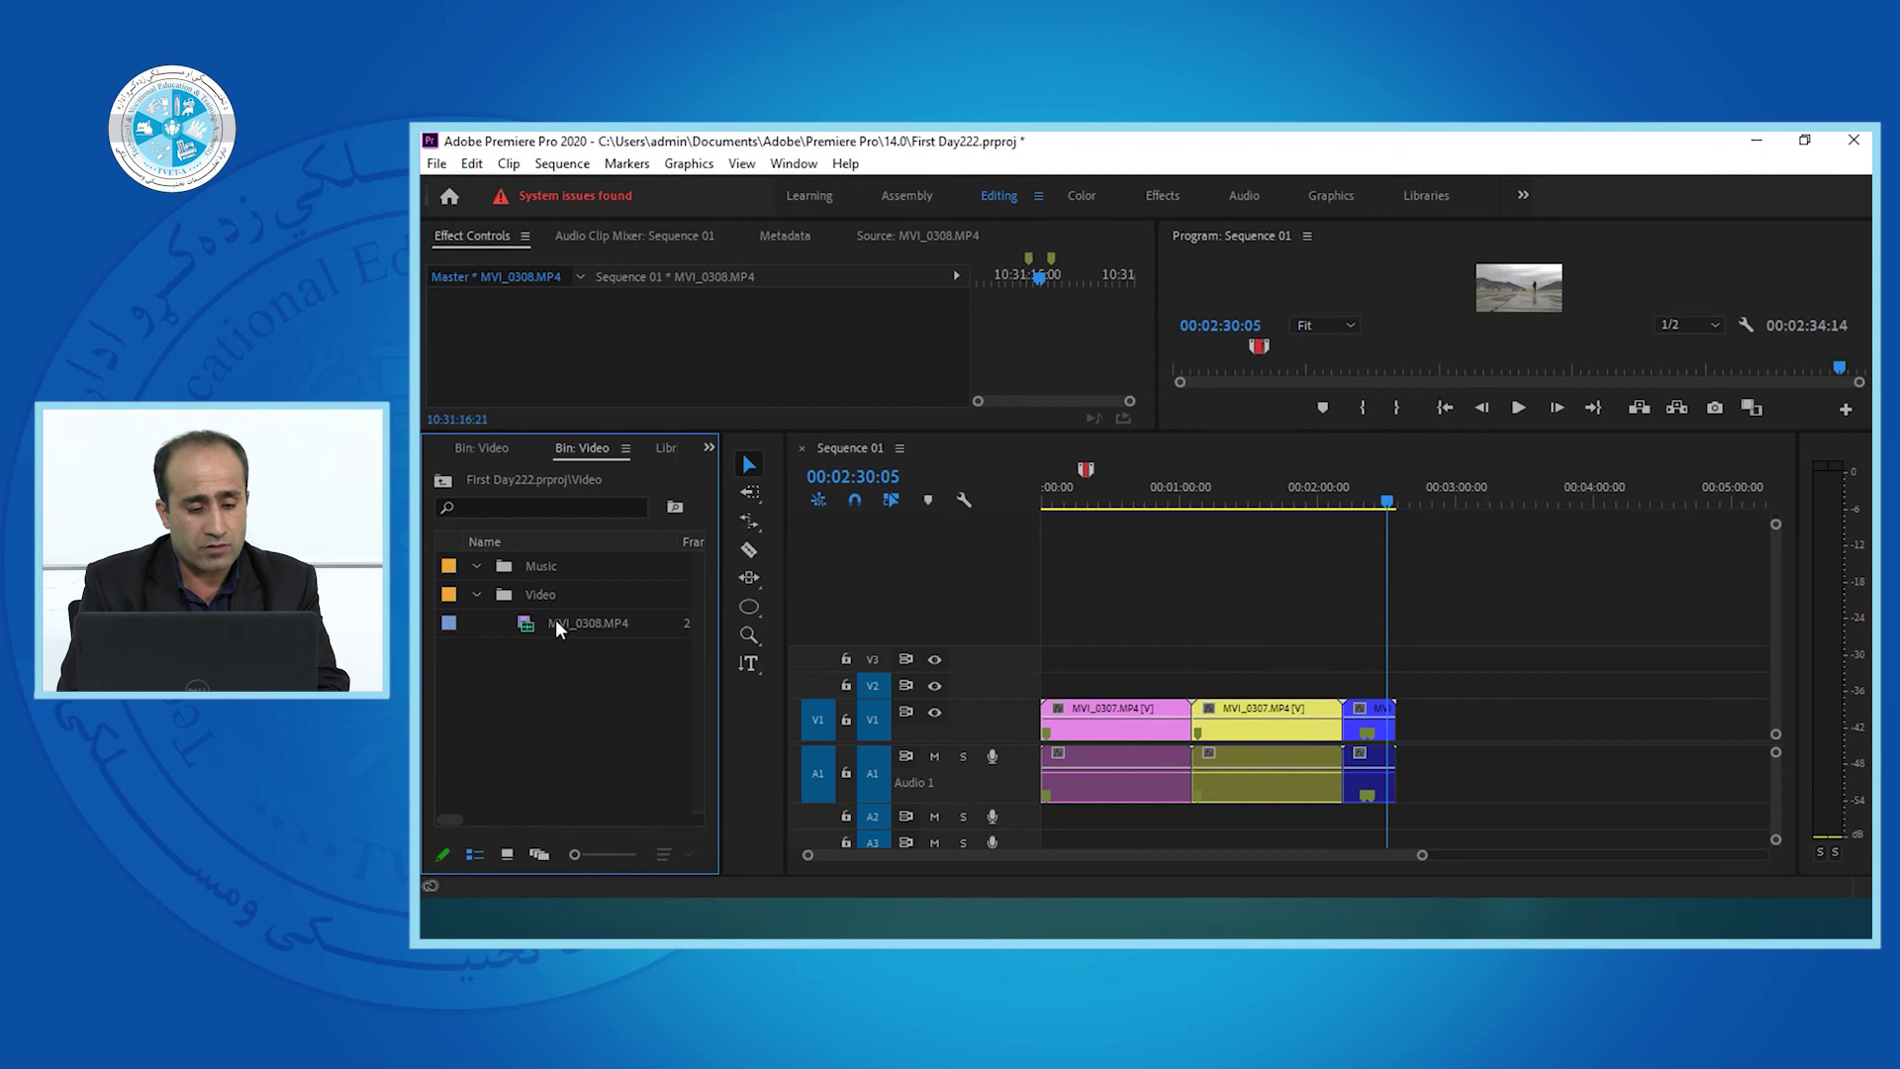
Go up to the root of the First Day222 project and expand the Video bin nested inside Video.
click(477, 593)
click(442, 480)
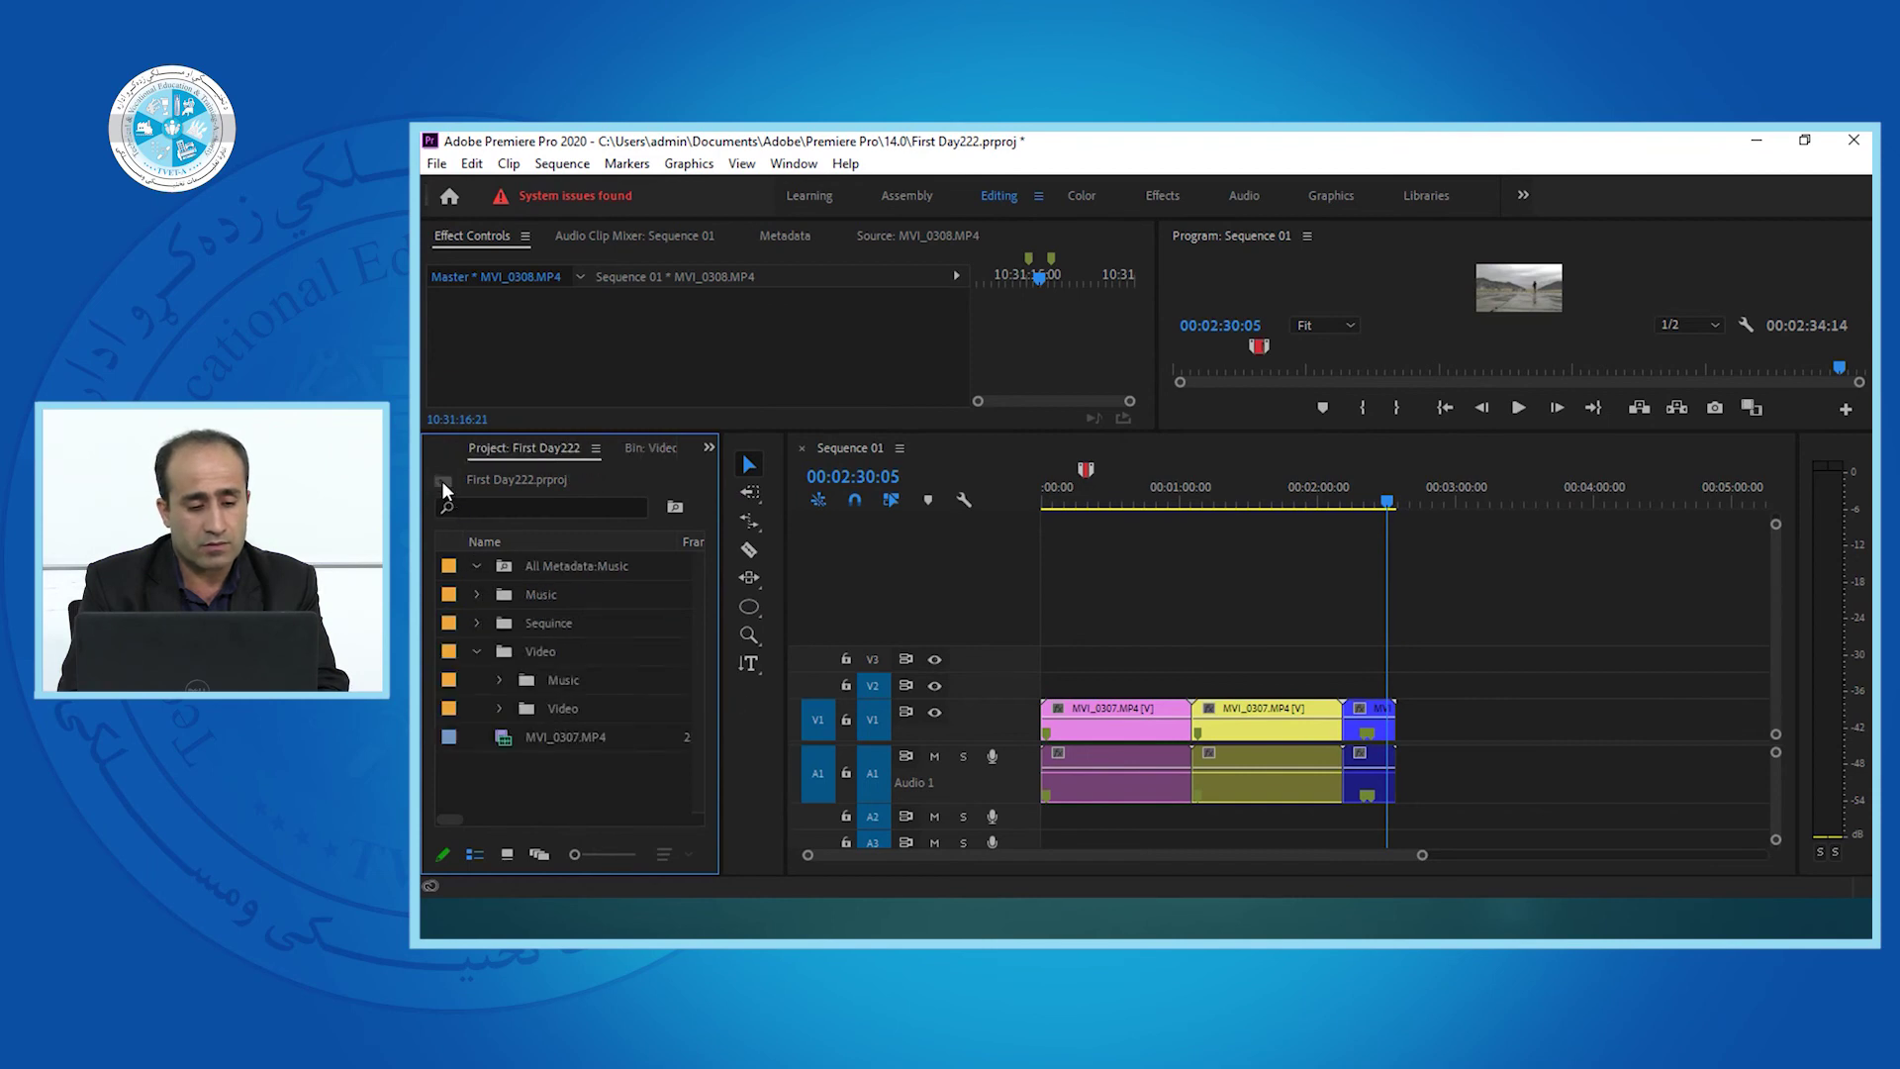
click(500, 708)
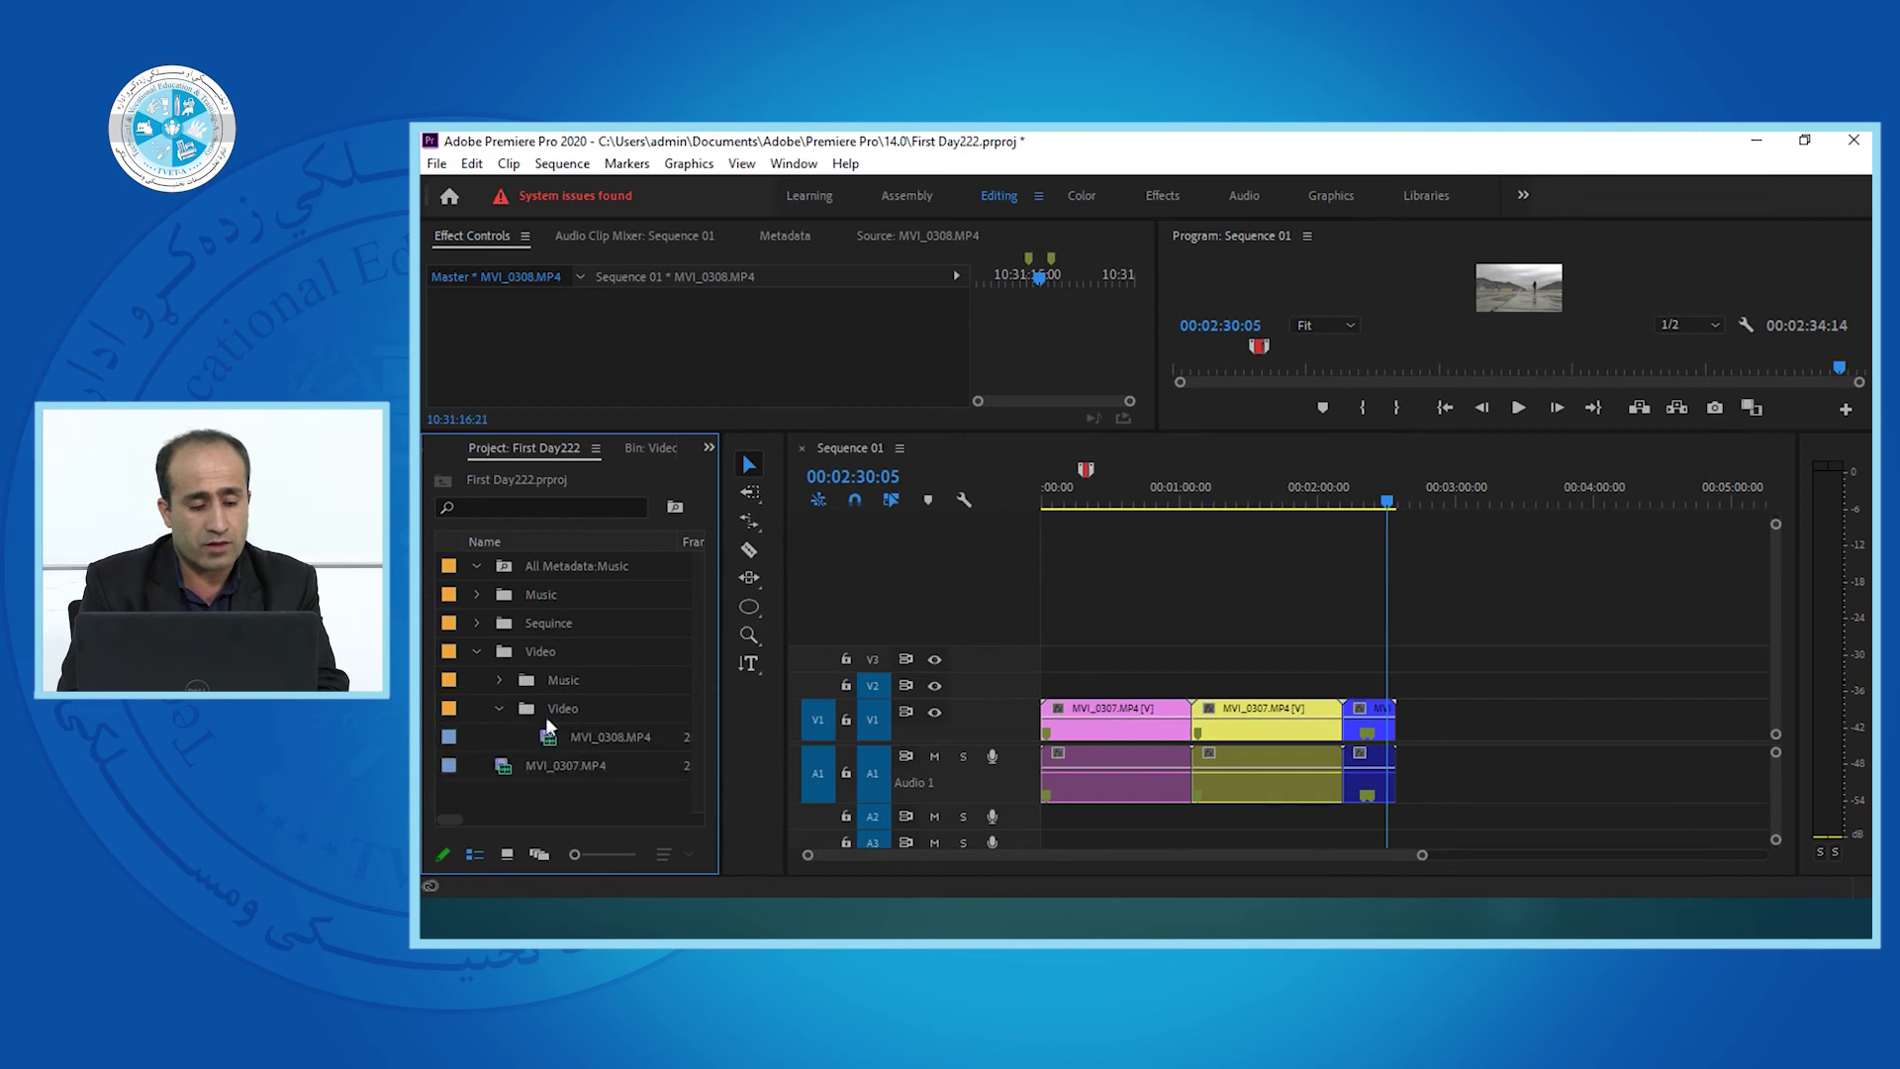
Move the Sequence 01 playhead to 00:02:10:05 and enlarge the program preview.
drag(1242, 500, 1340, 506)
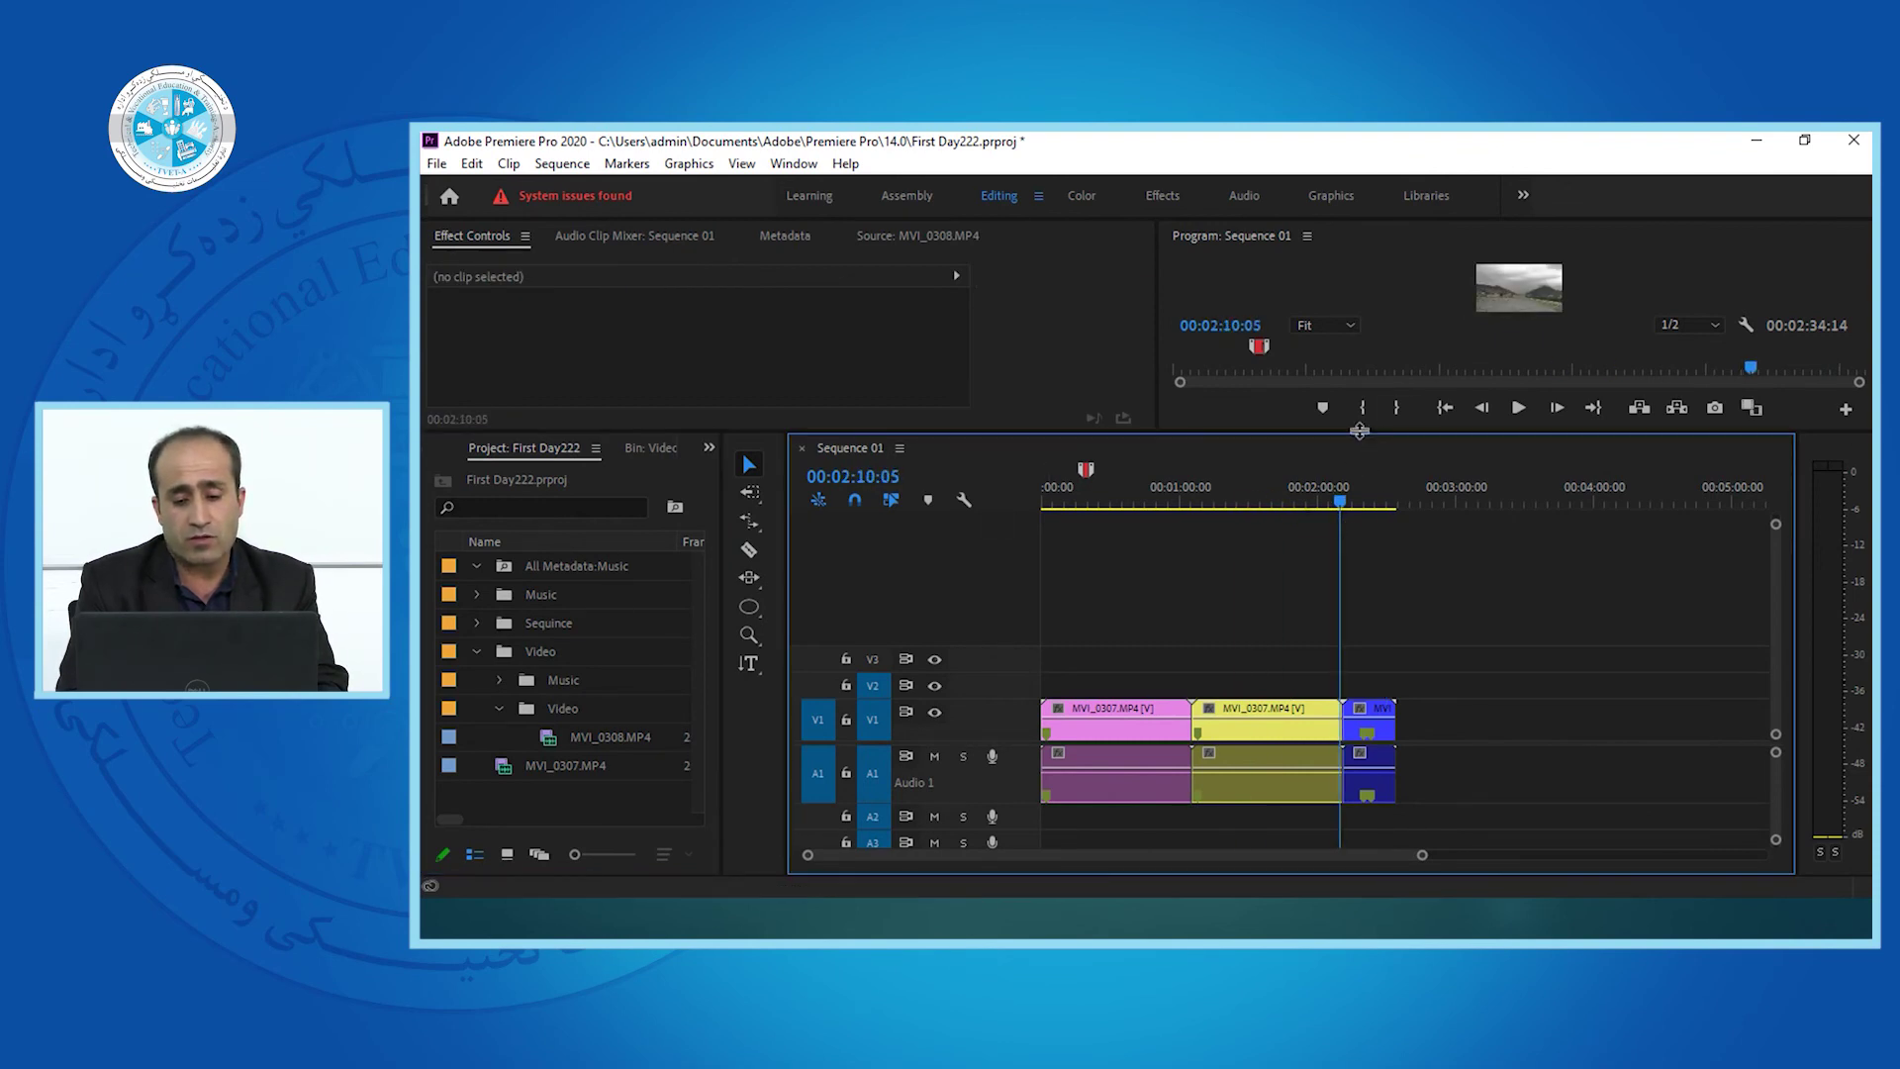
drag(1340, 542, 1341, 550)
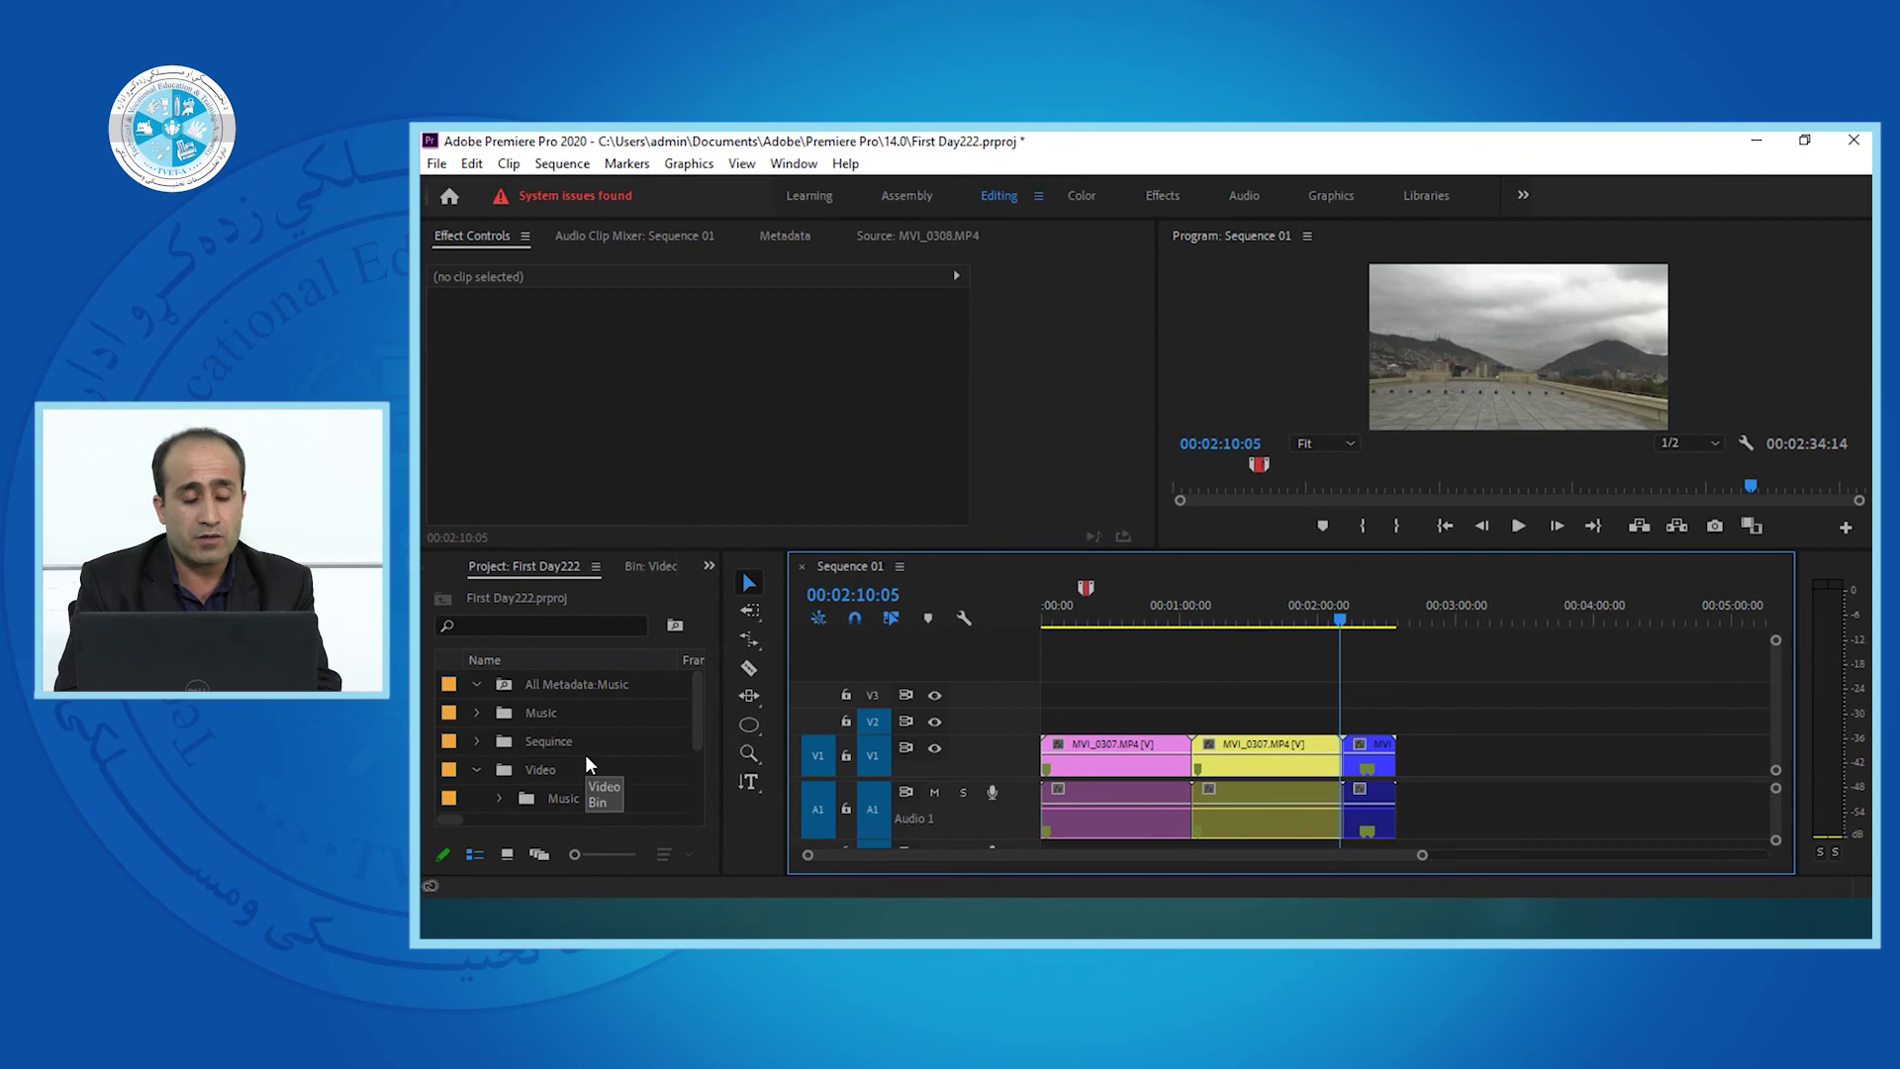
Examine the items remaining in the First Day222 bins, expanding the Sequince bin and selecting Sequence 01.
drag(692, 704, 697, 756)
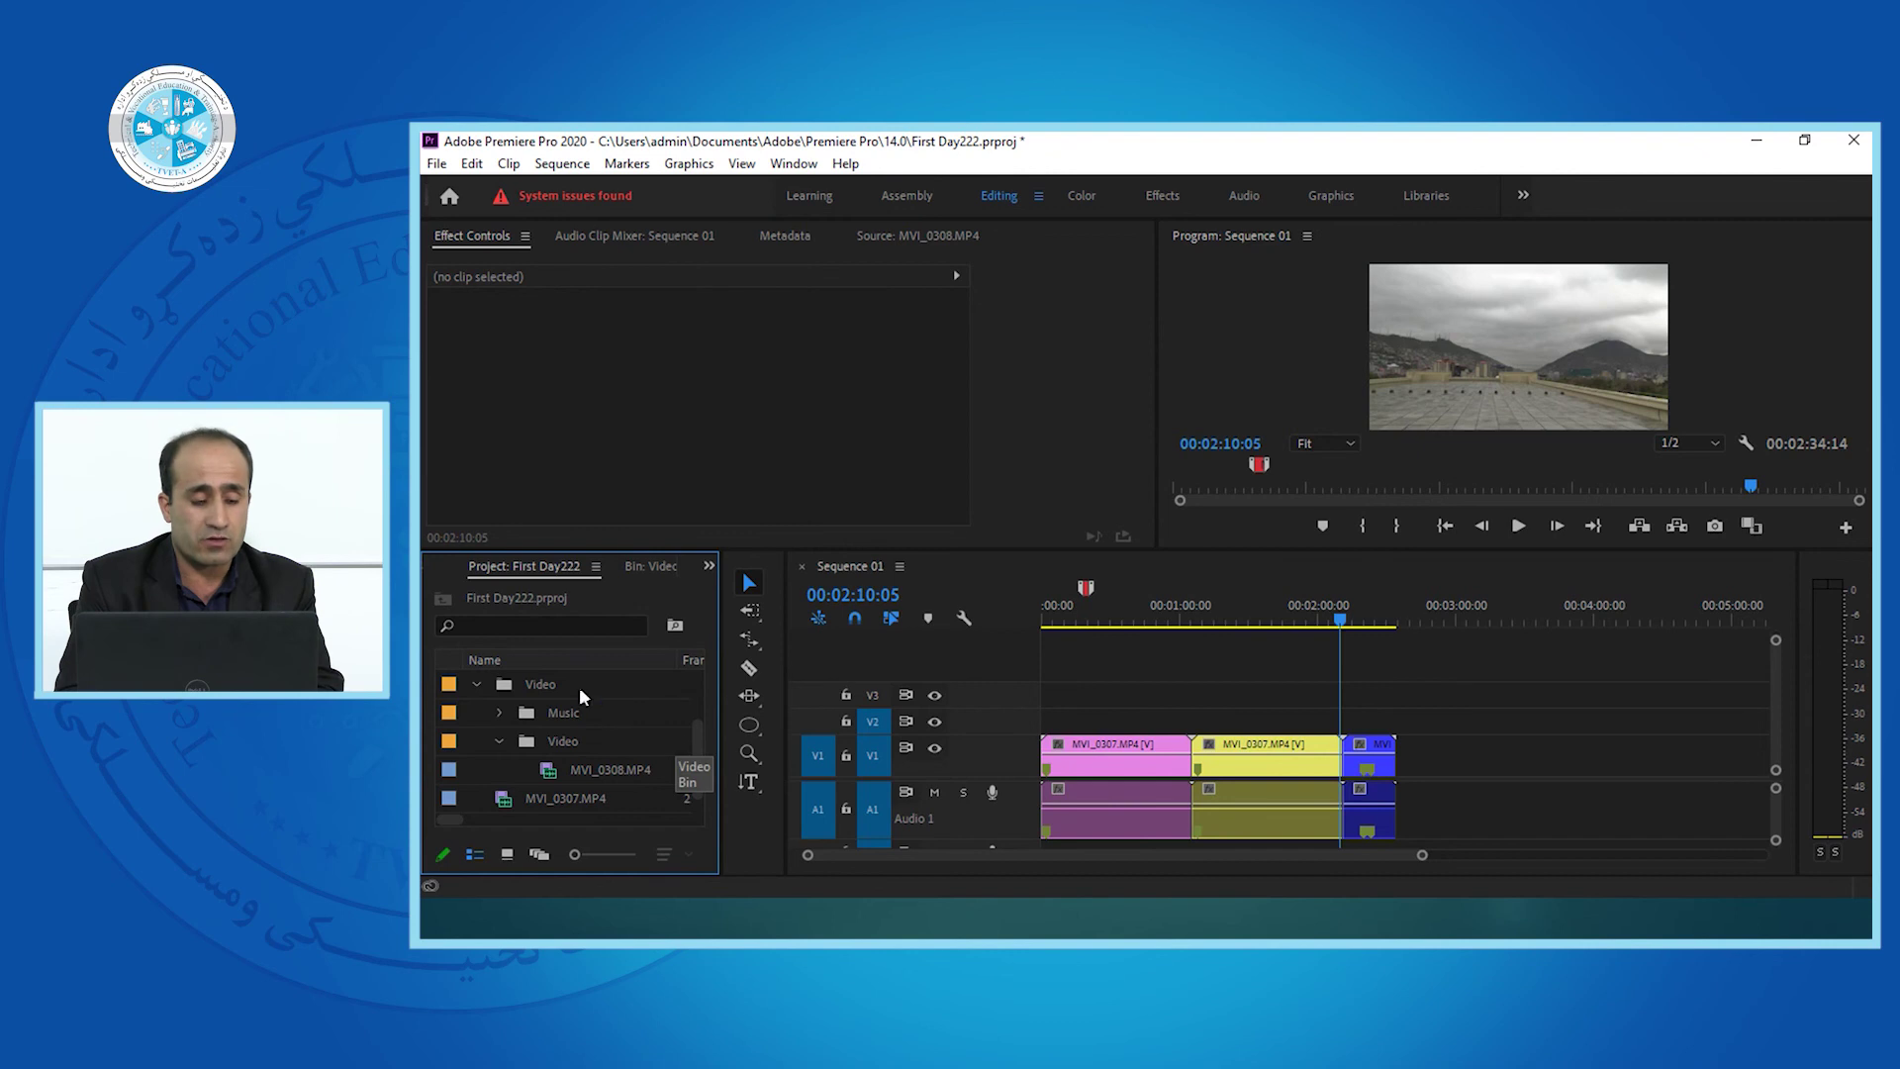
drag(700, 757, 705, 693)
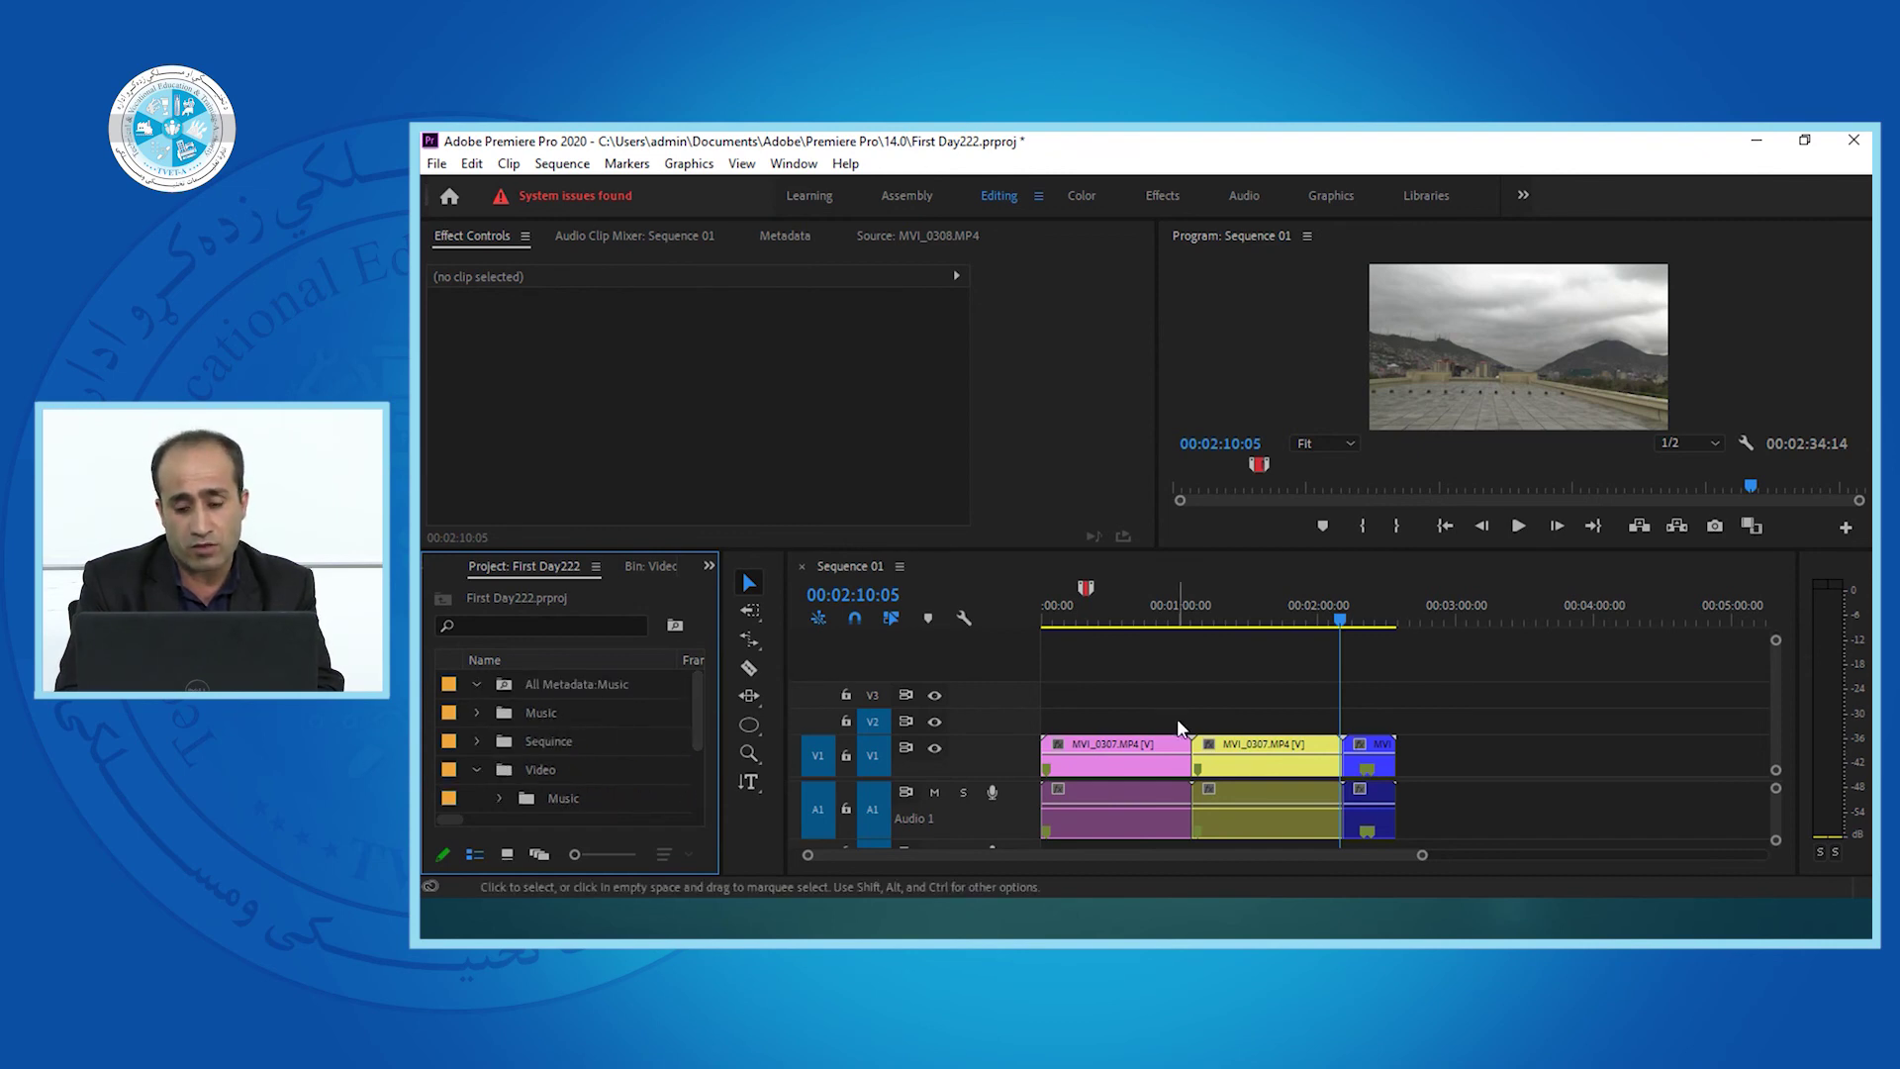
click(556, 763)
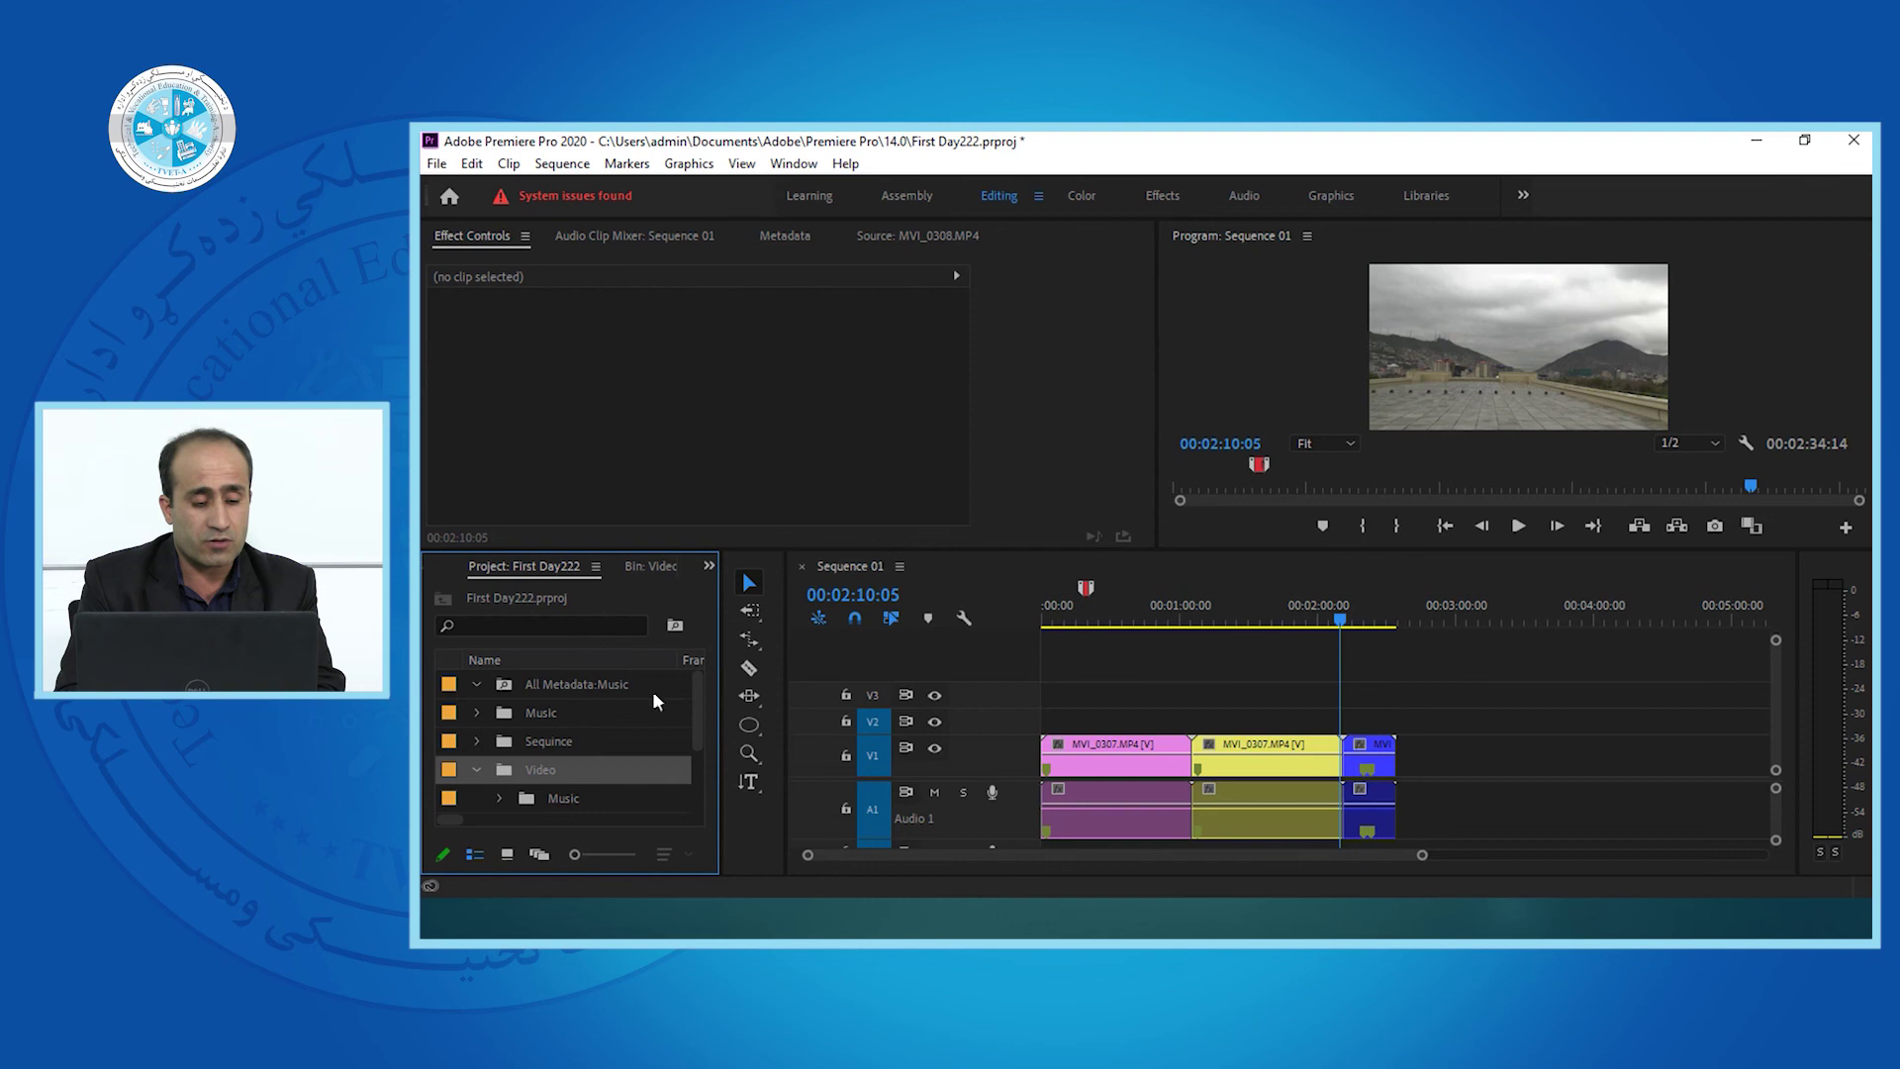
click(515, 742)
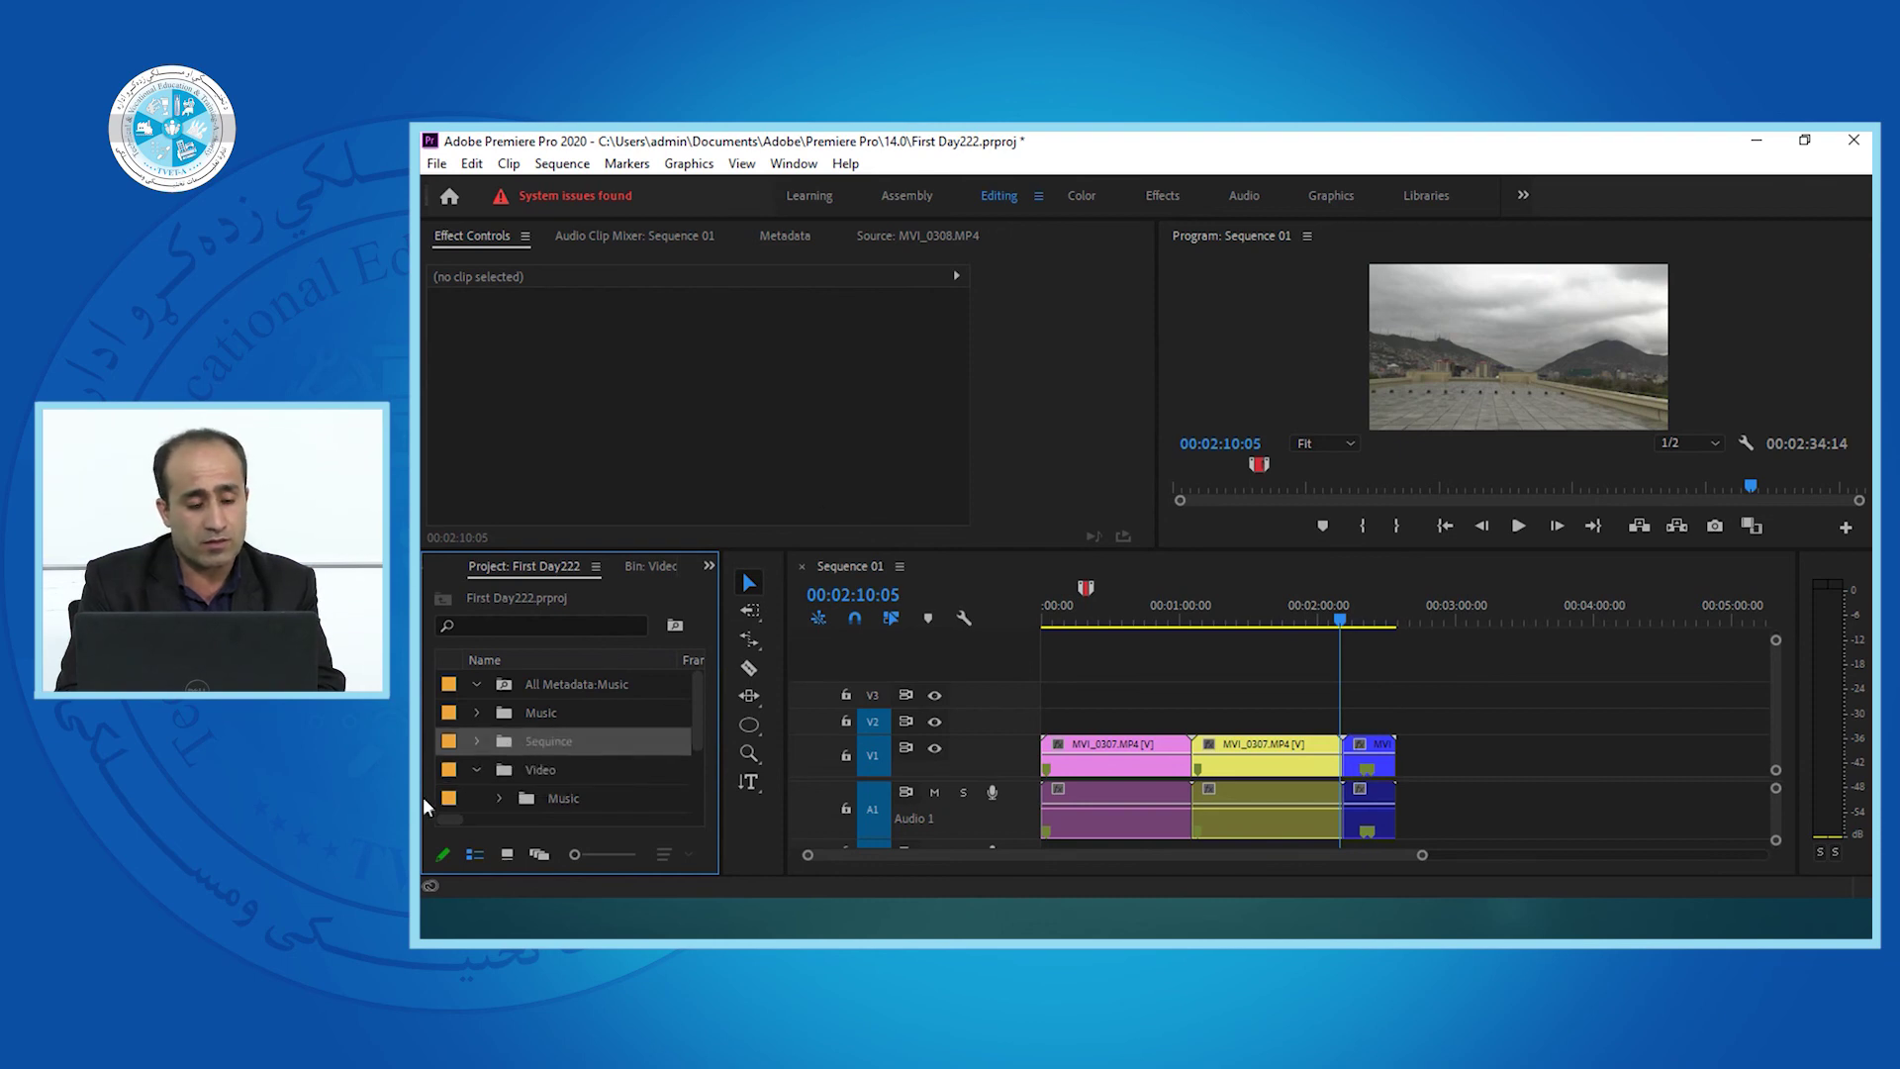
click(478, 742)
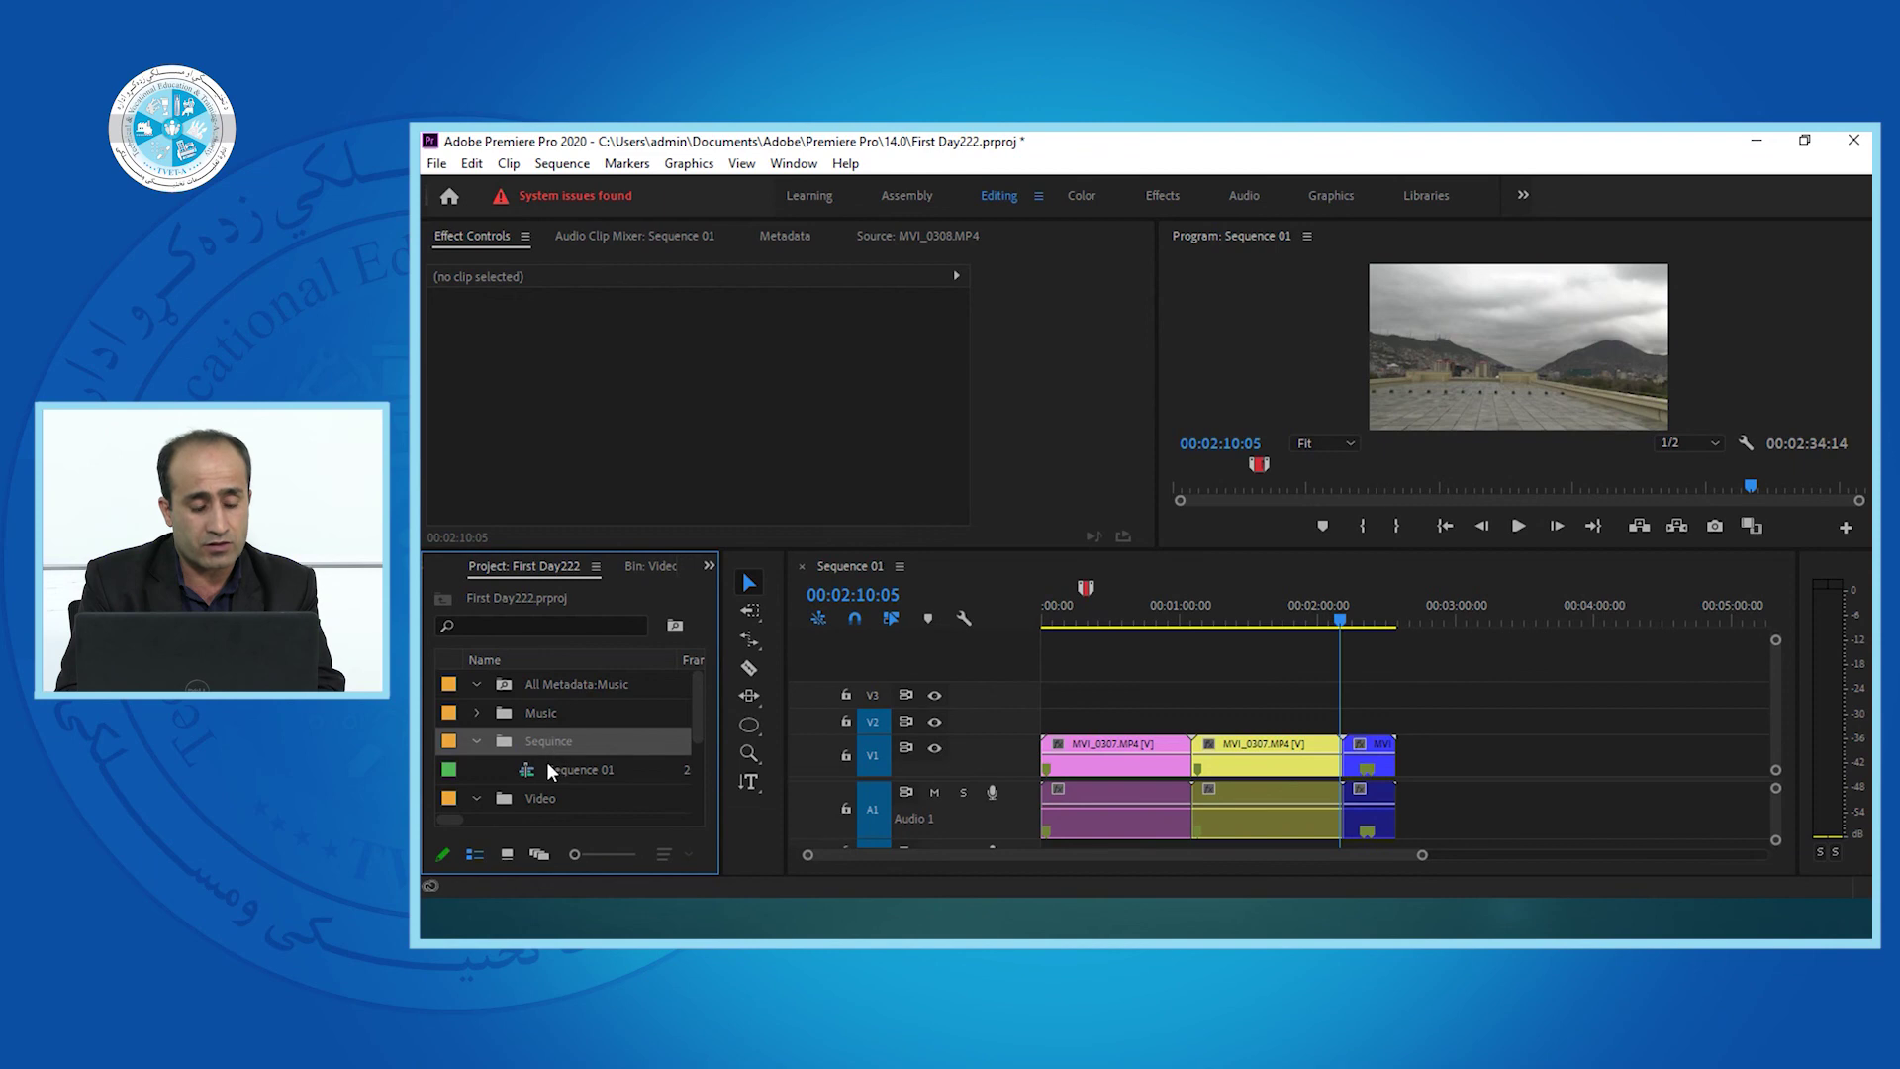
click(482, 742)
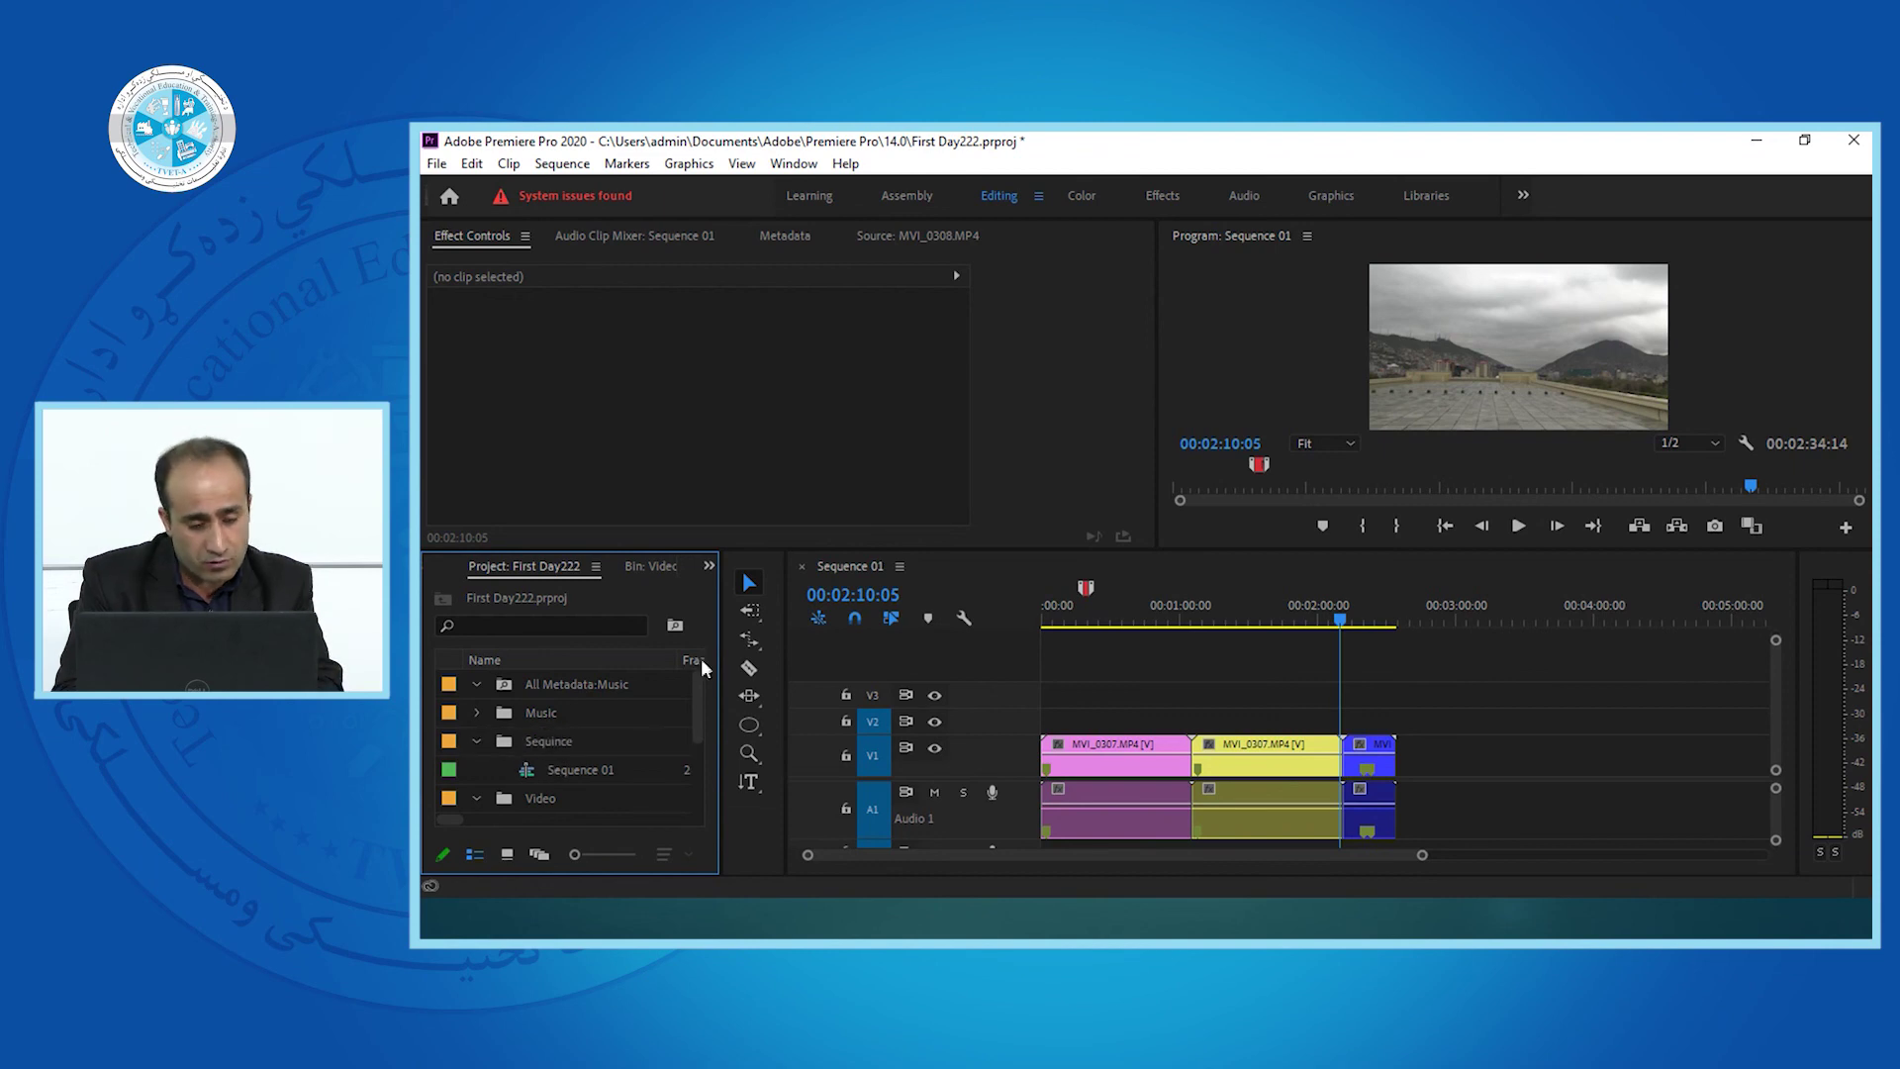
click(556, 771)
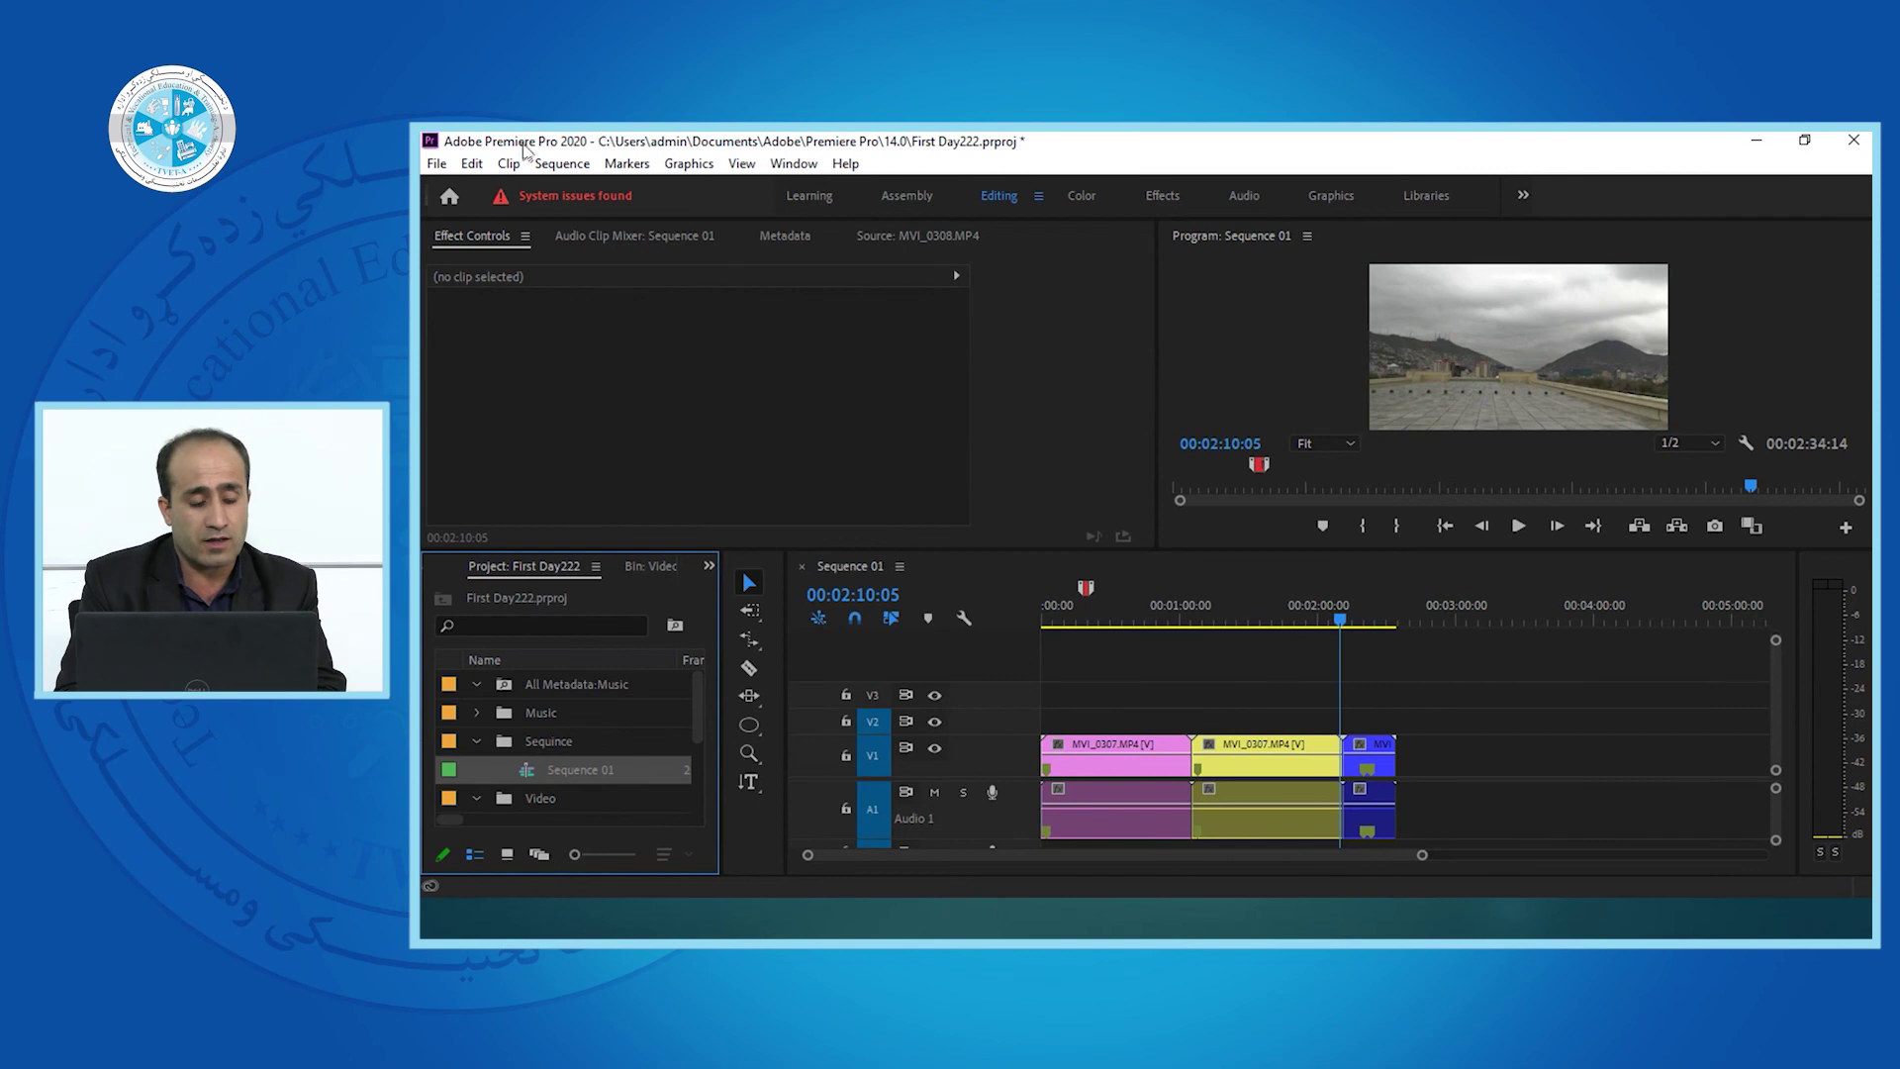
Review the Edit Original slide in PowerPoint, return to Premiere Pro and select the yellow MVI_0307.MP4 clip with the playhead at 00:01:34:10.
key(alt+Tab)
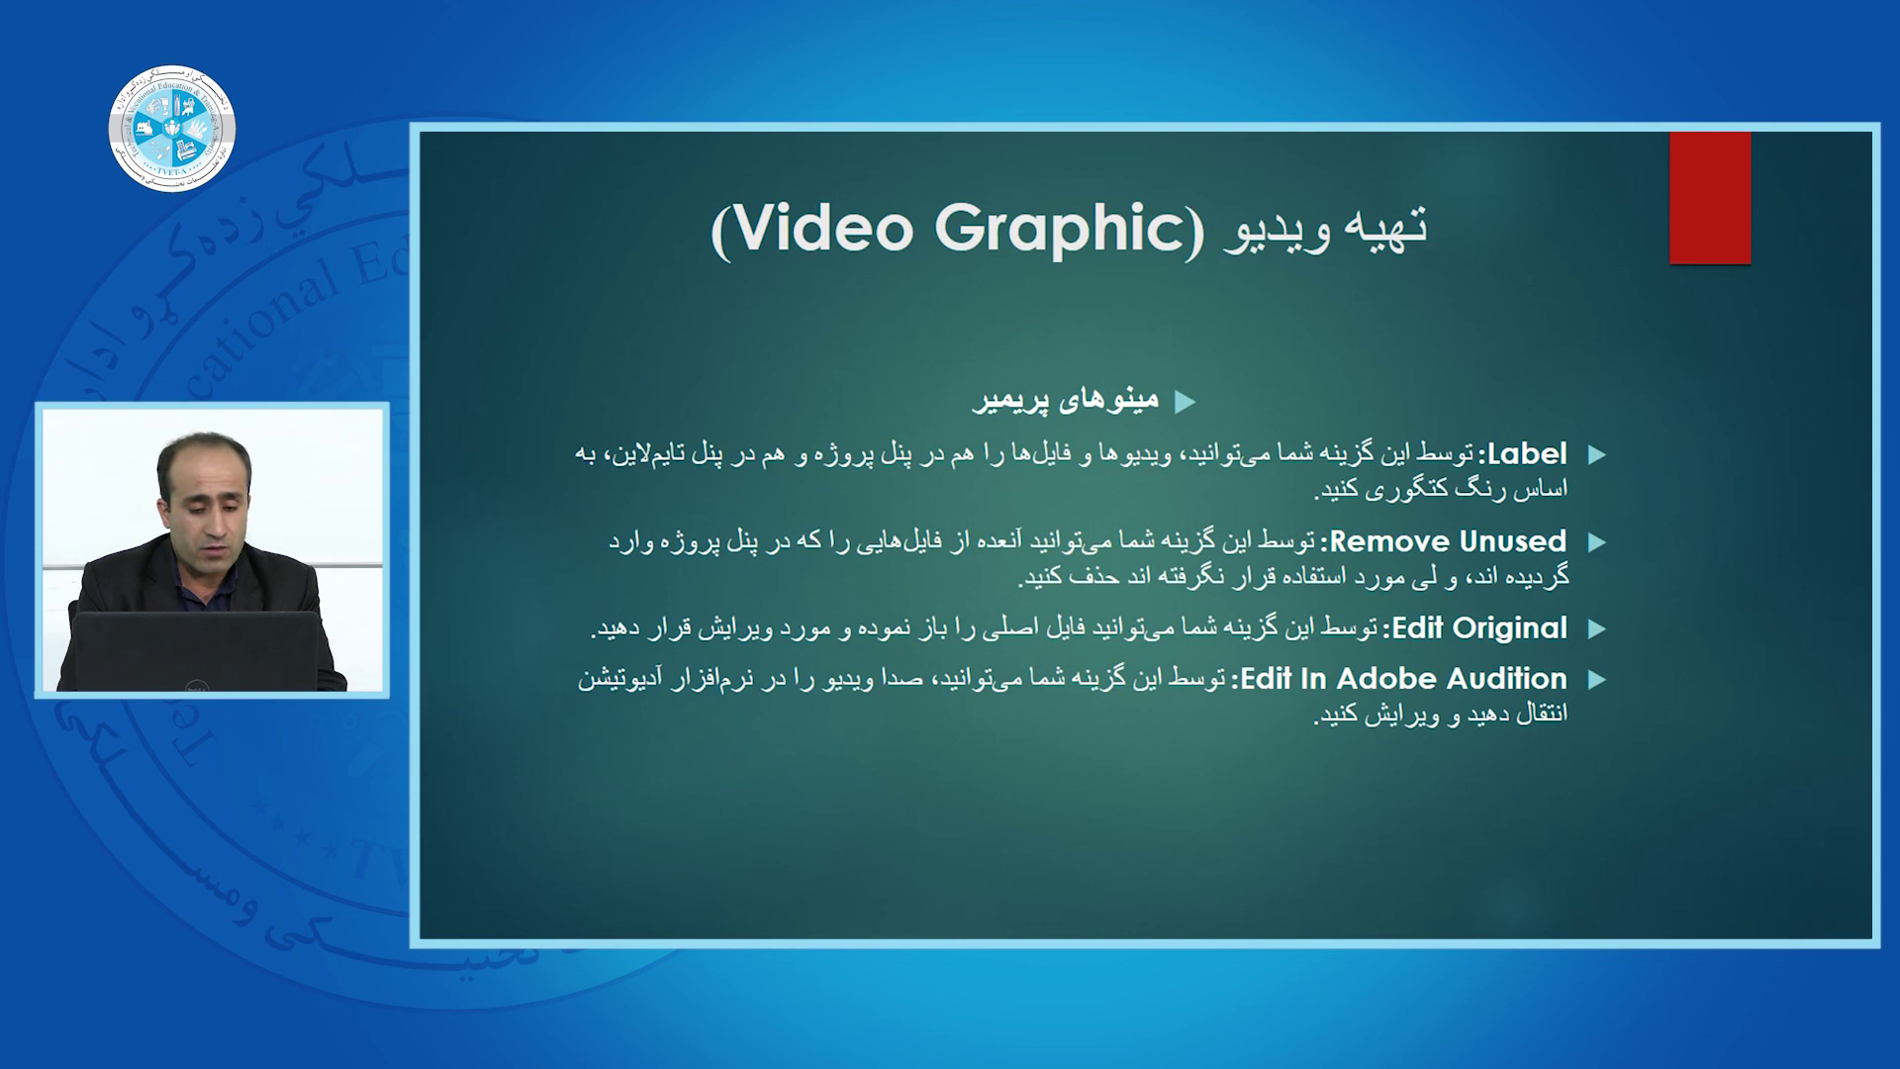
key(alt+Tab)
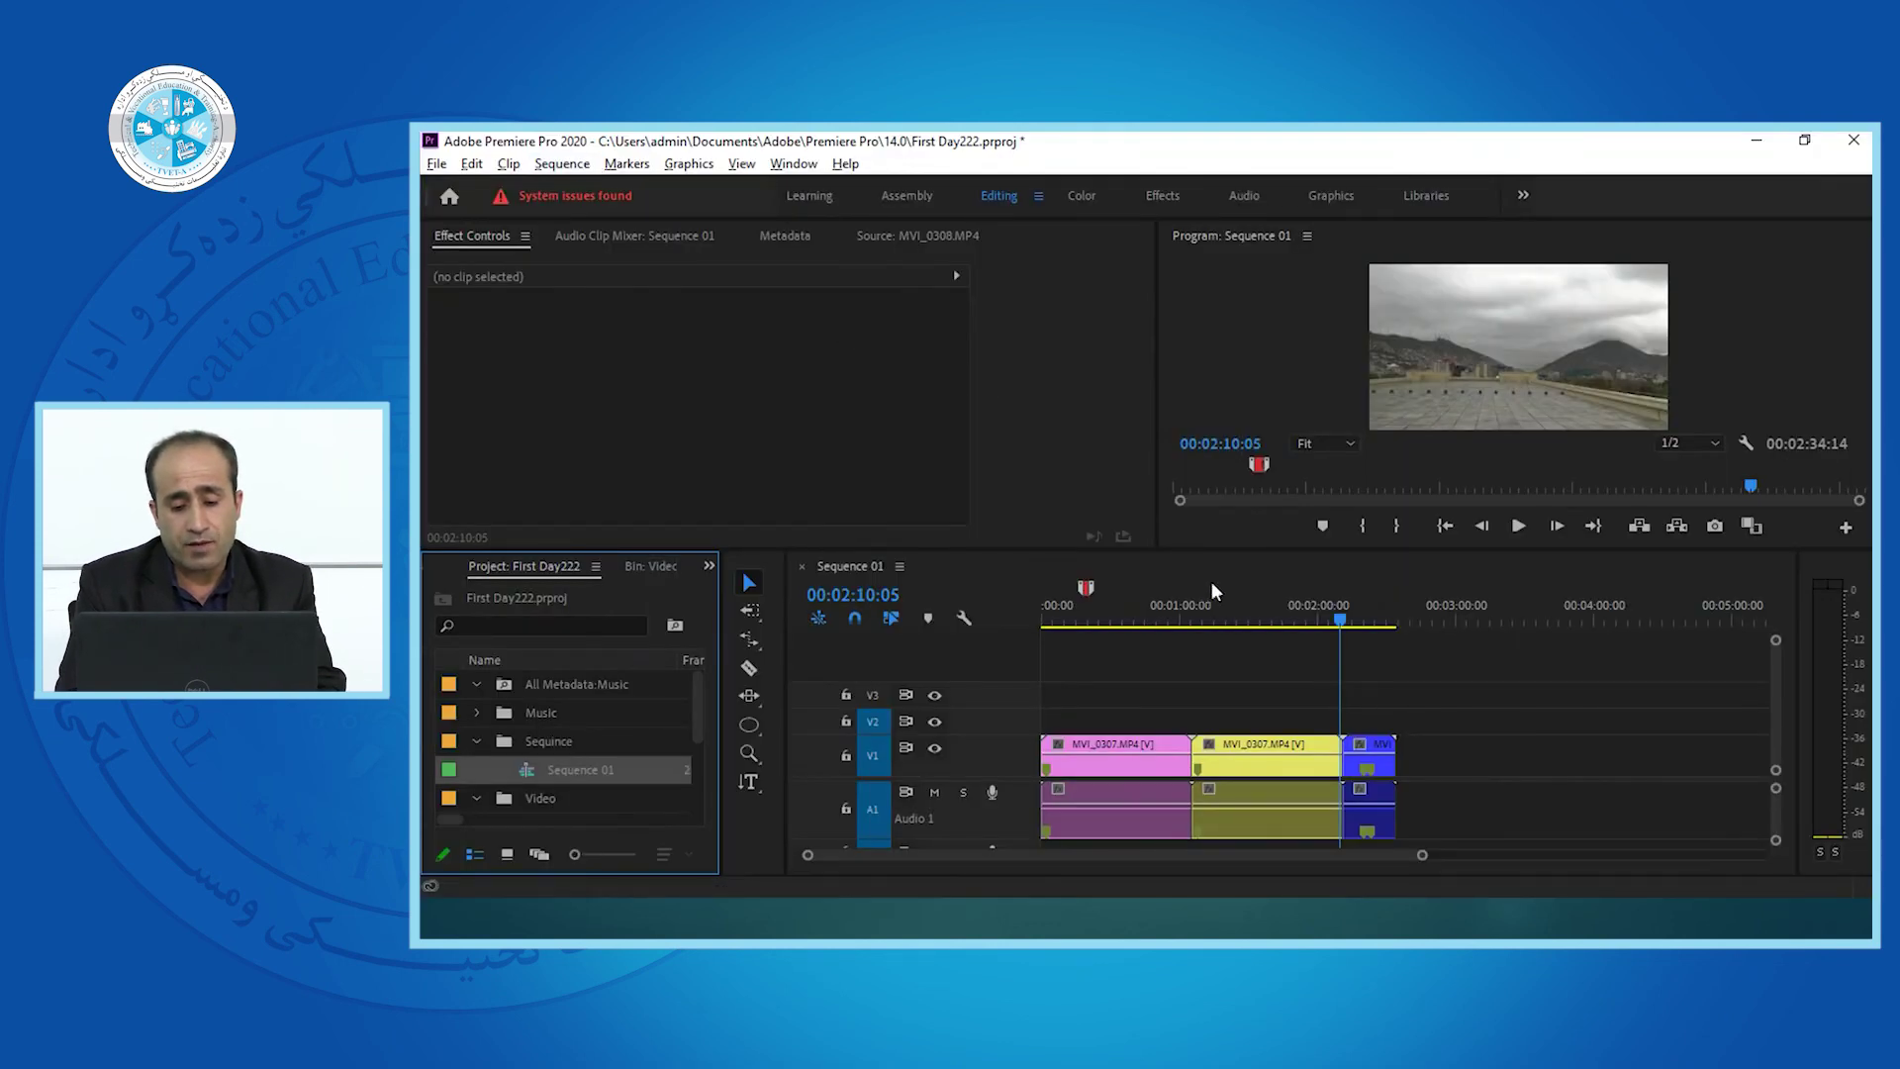
click(1259, 606)
click(1274, 744)
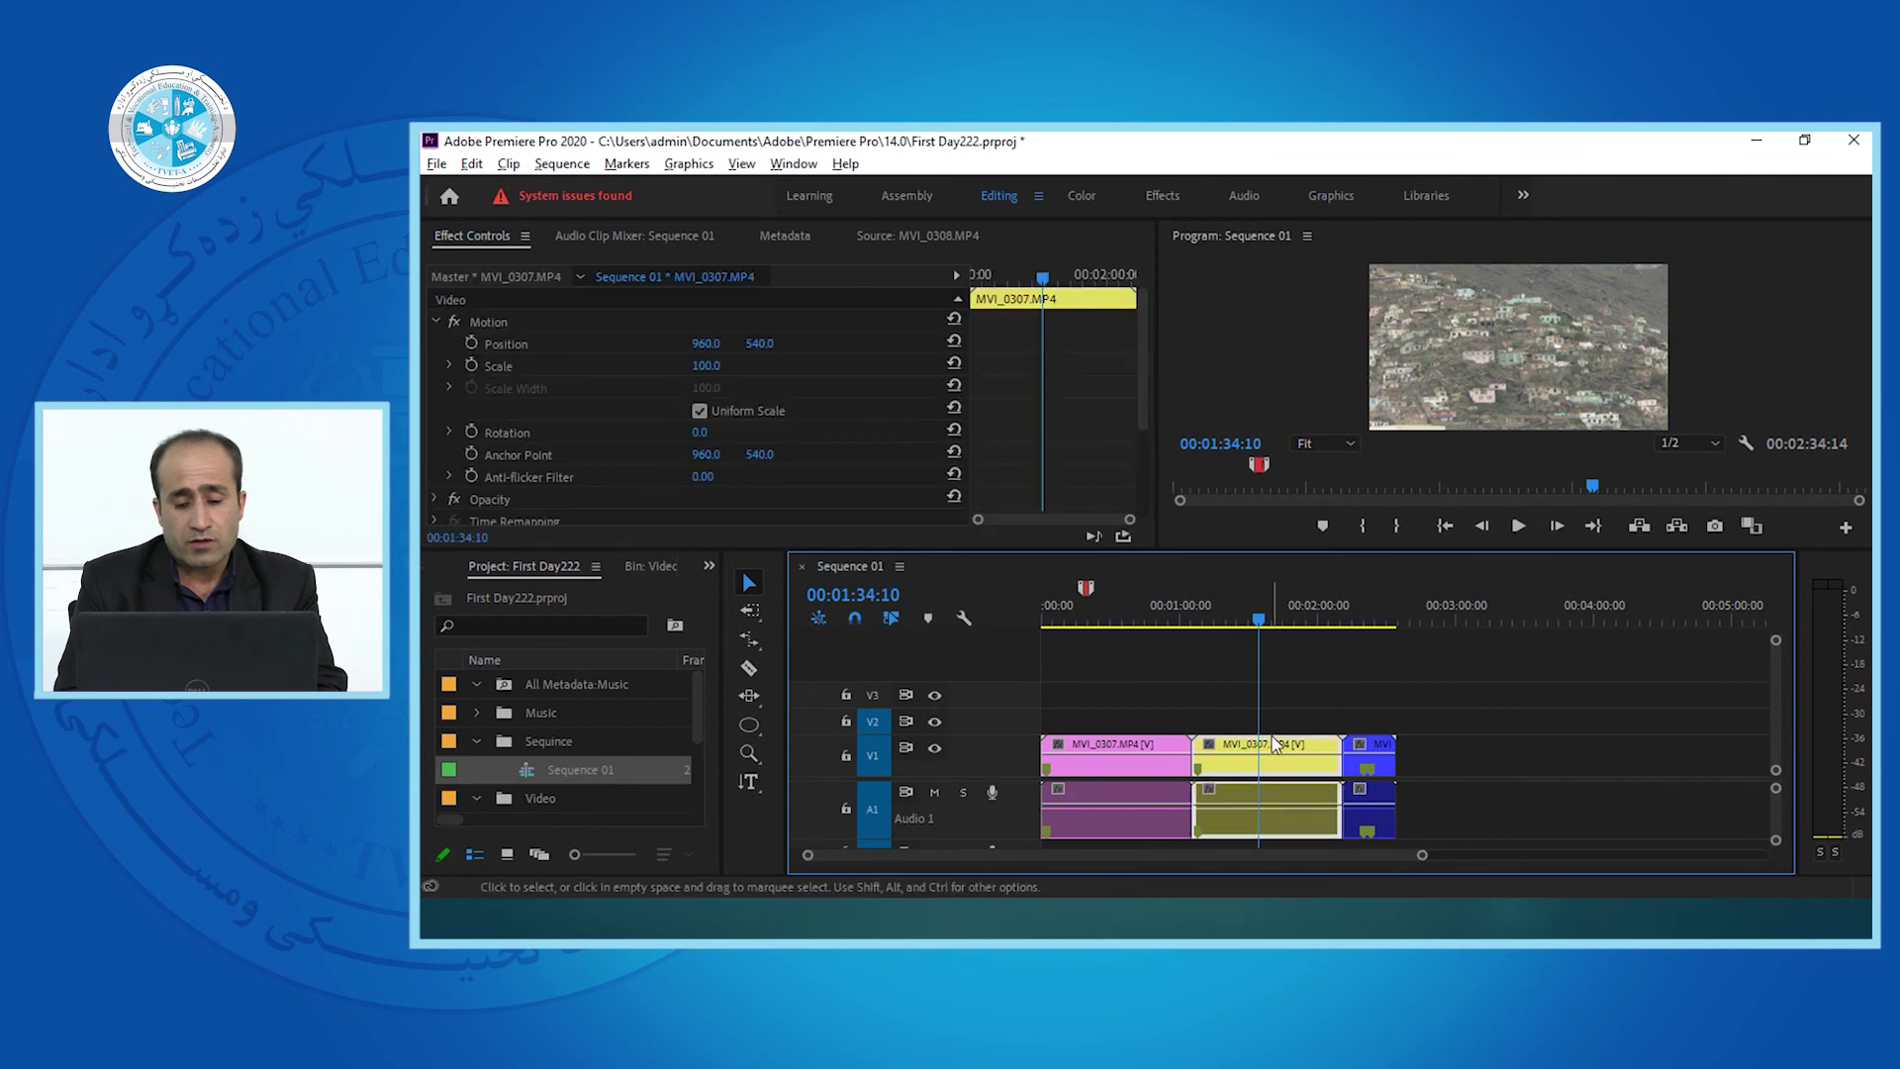
Load the yellow MVI_0307.MP4 timeline clip into the Source monitor and return to the Sequence 01 timeline.
right_click(1275, 744)
click(1225, 751)
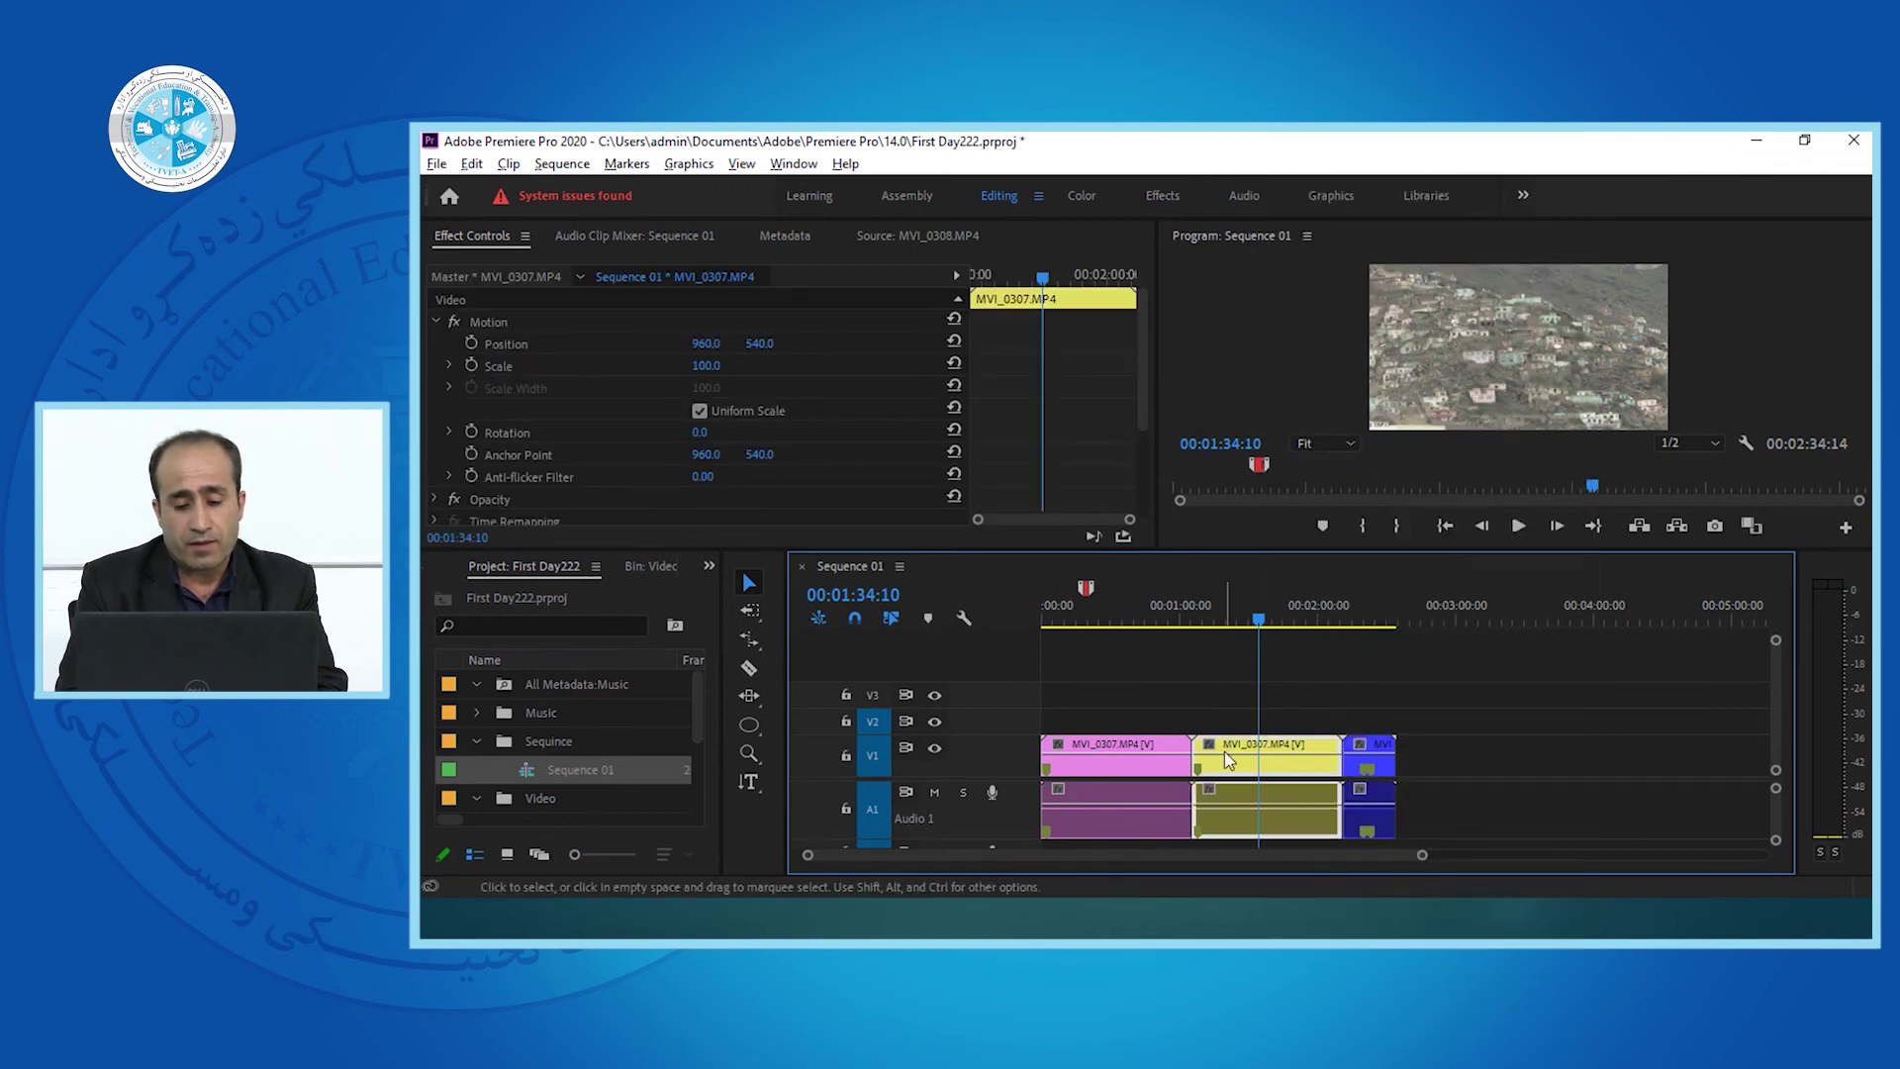
double_click(1223, 750)
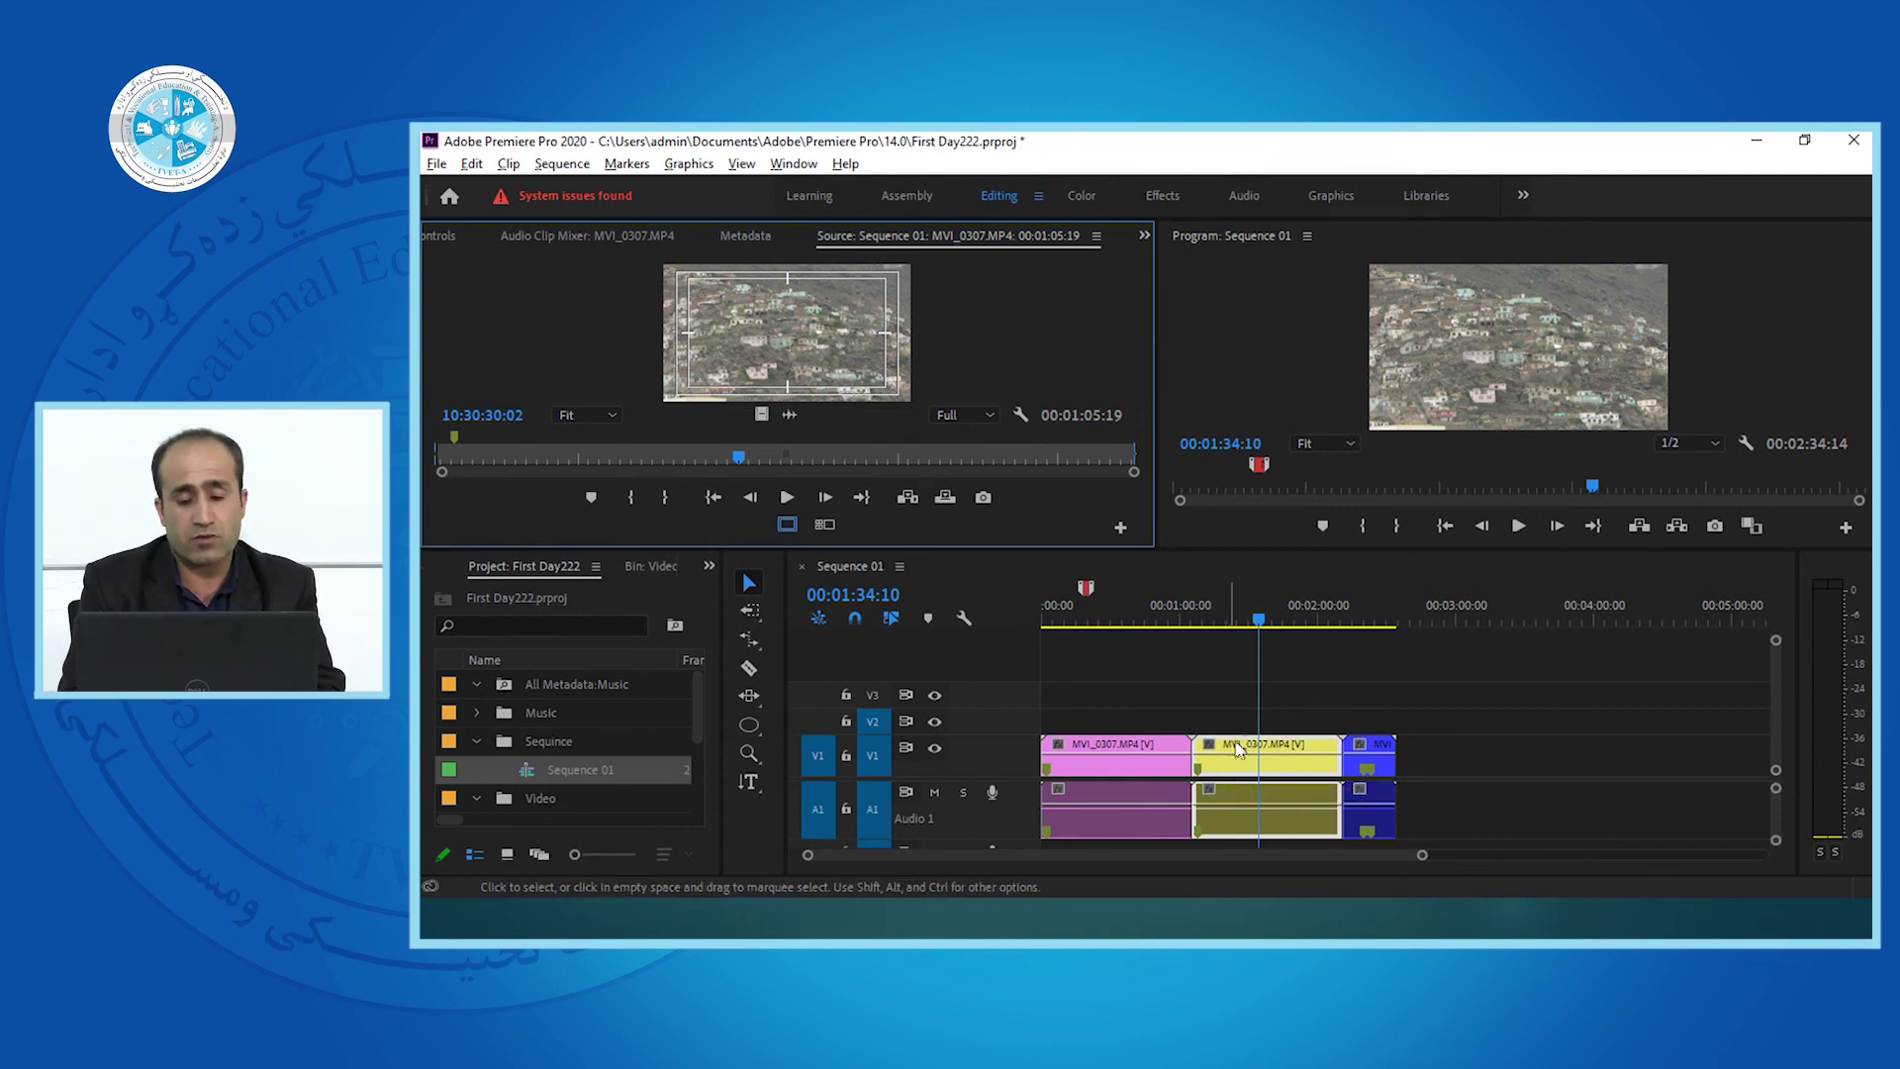
click(1029, 601)
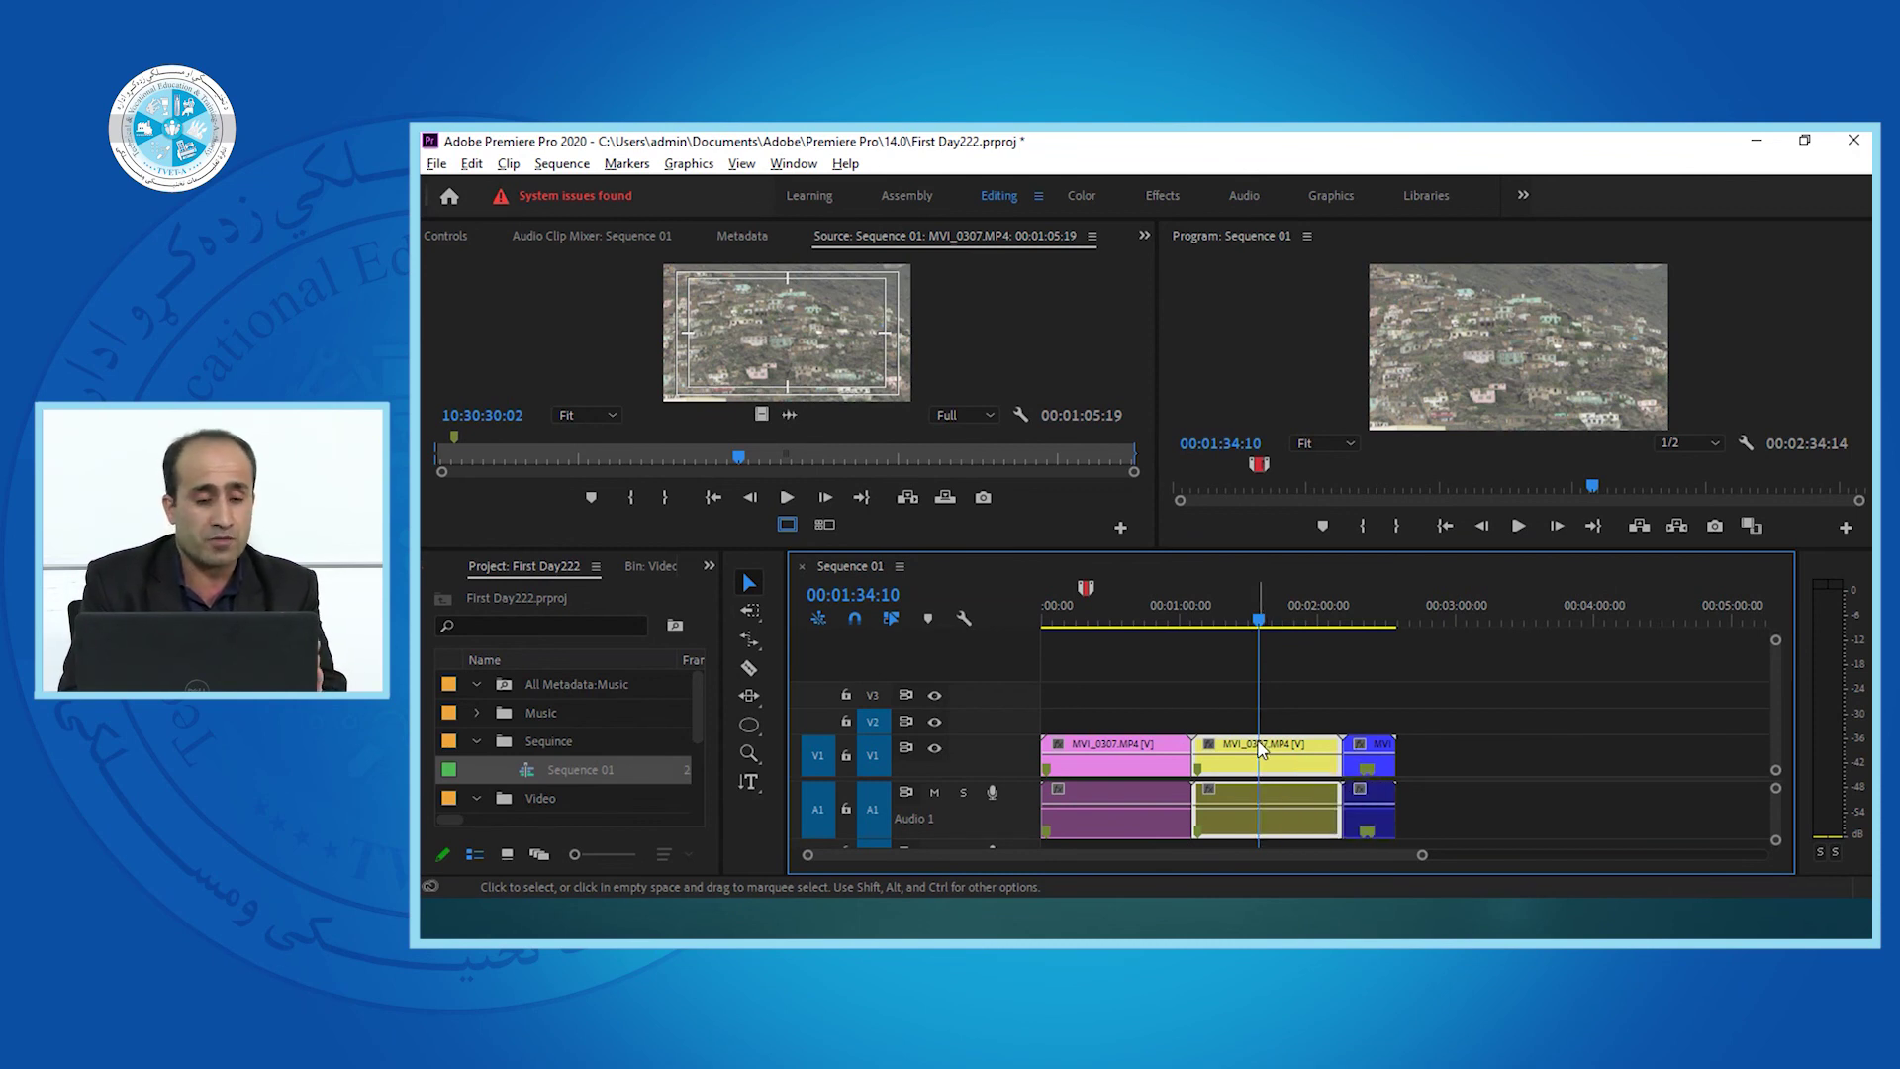
Open the yellow clip's original file with Edit Original, close VLC media player and set the Sequence 01 playhead to 00:01:35:20.
click(471, 163)
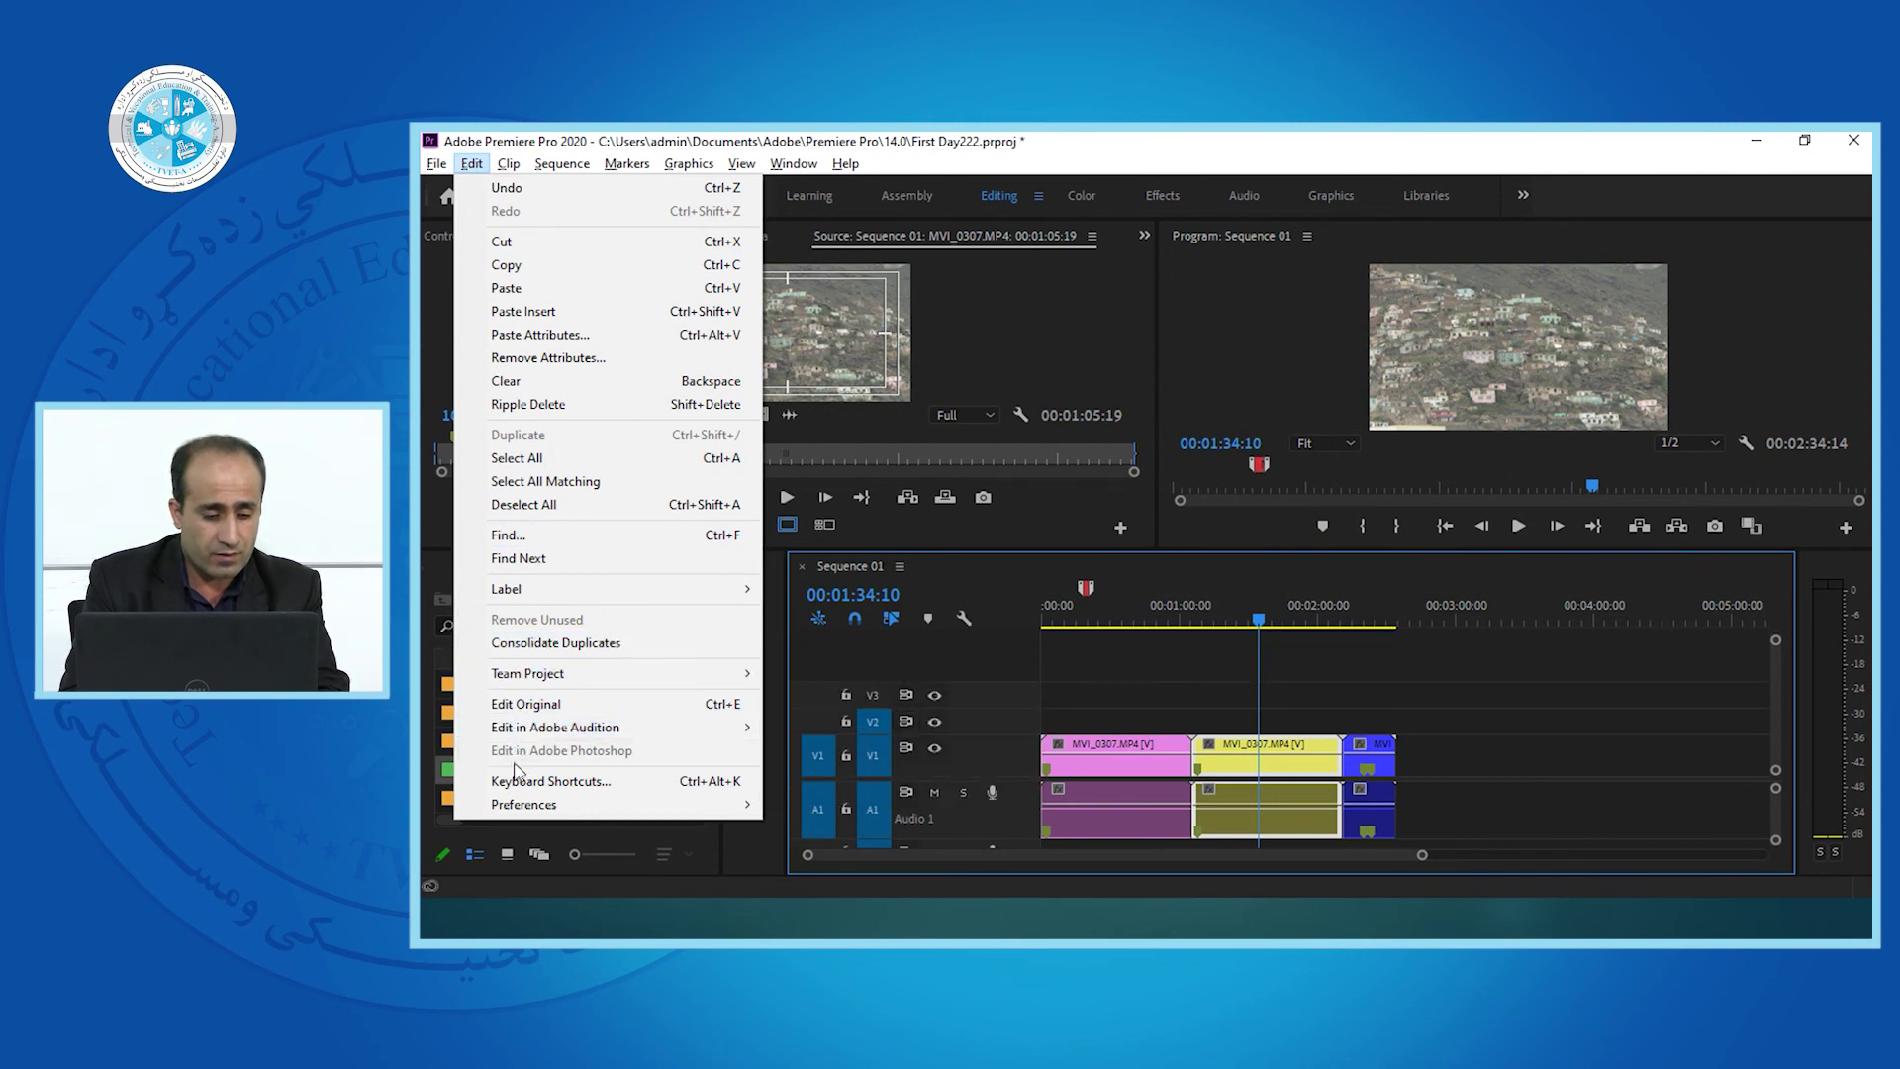
key(Escape)
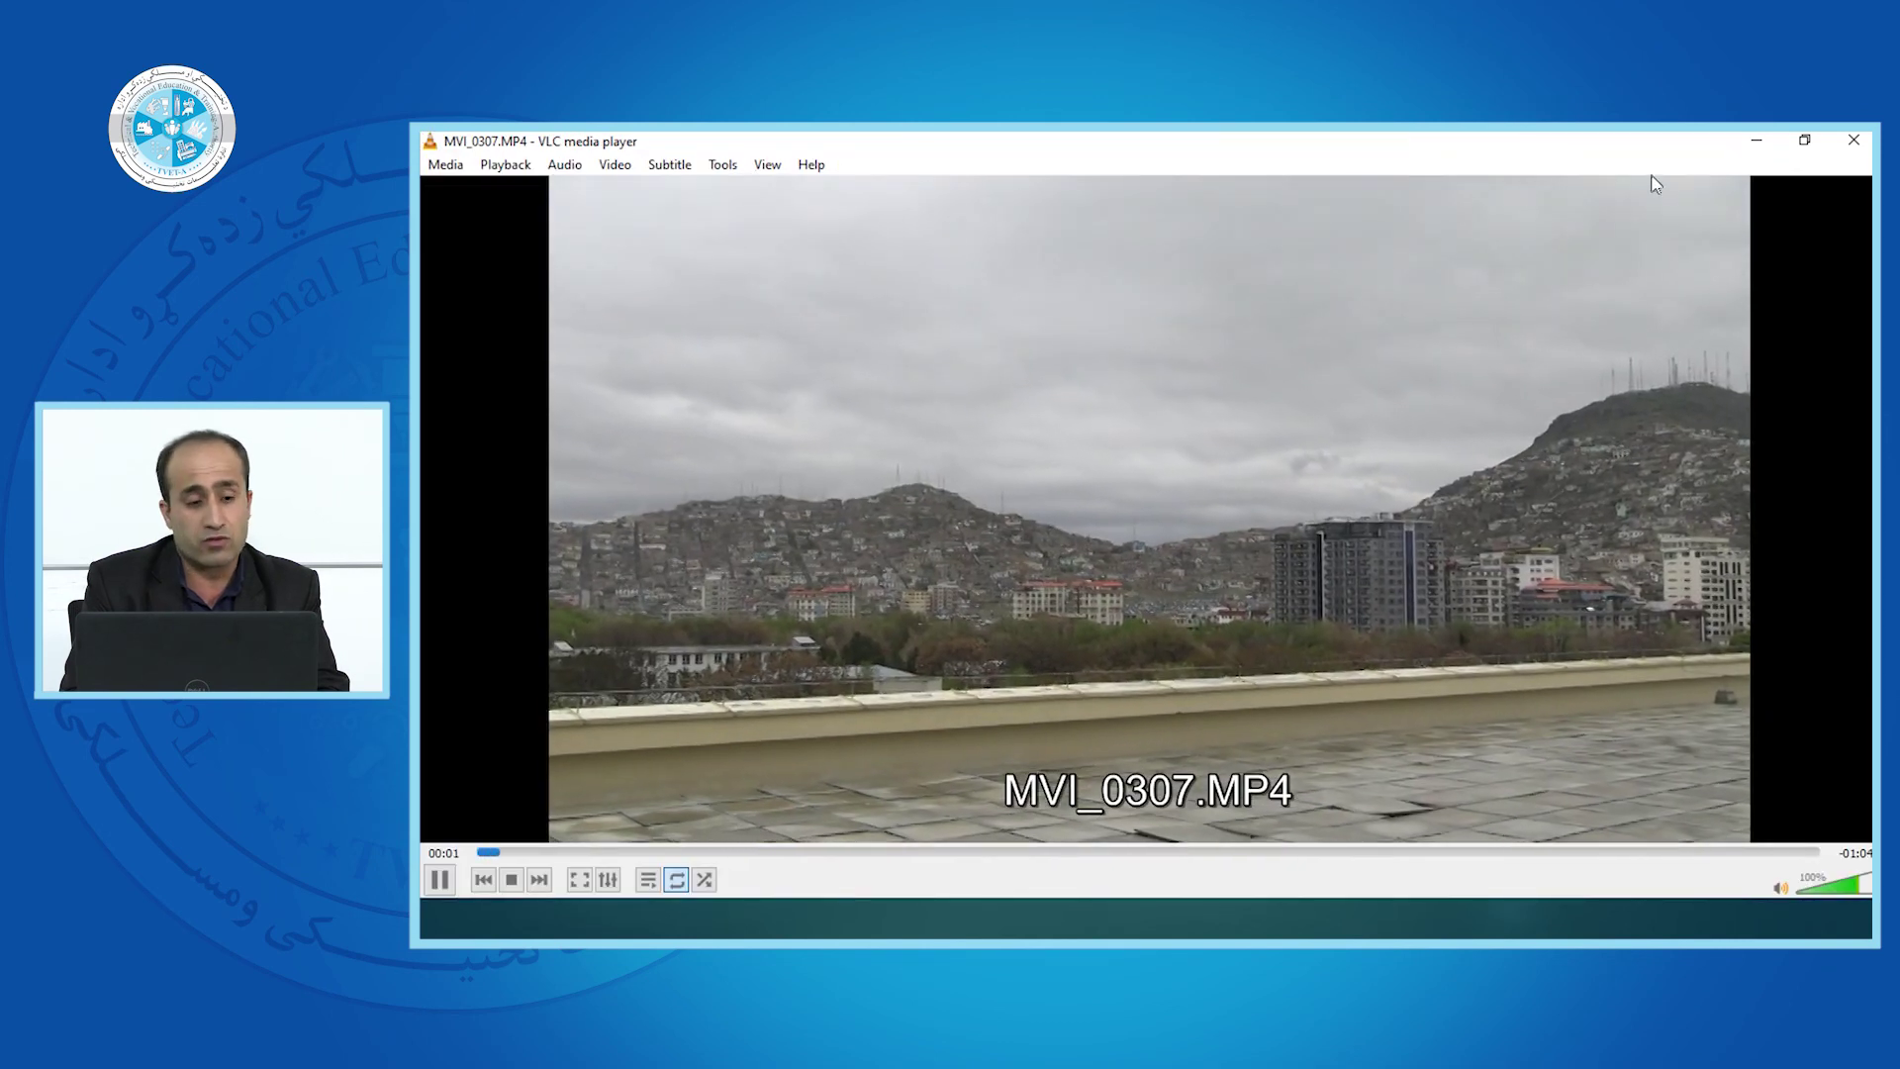
click(1854, 139)
click(1264, 606)
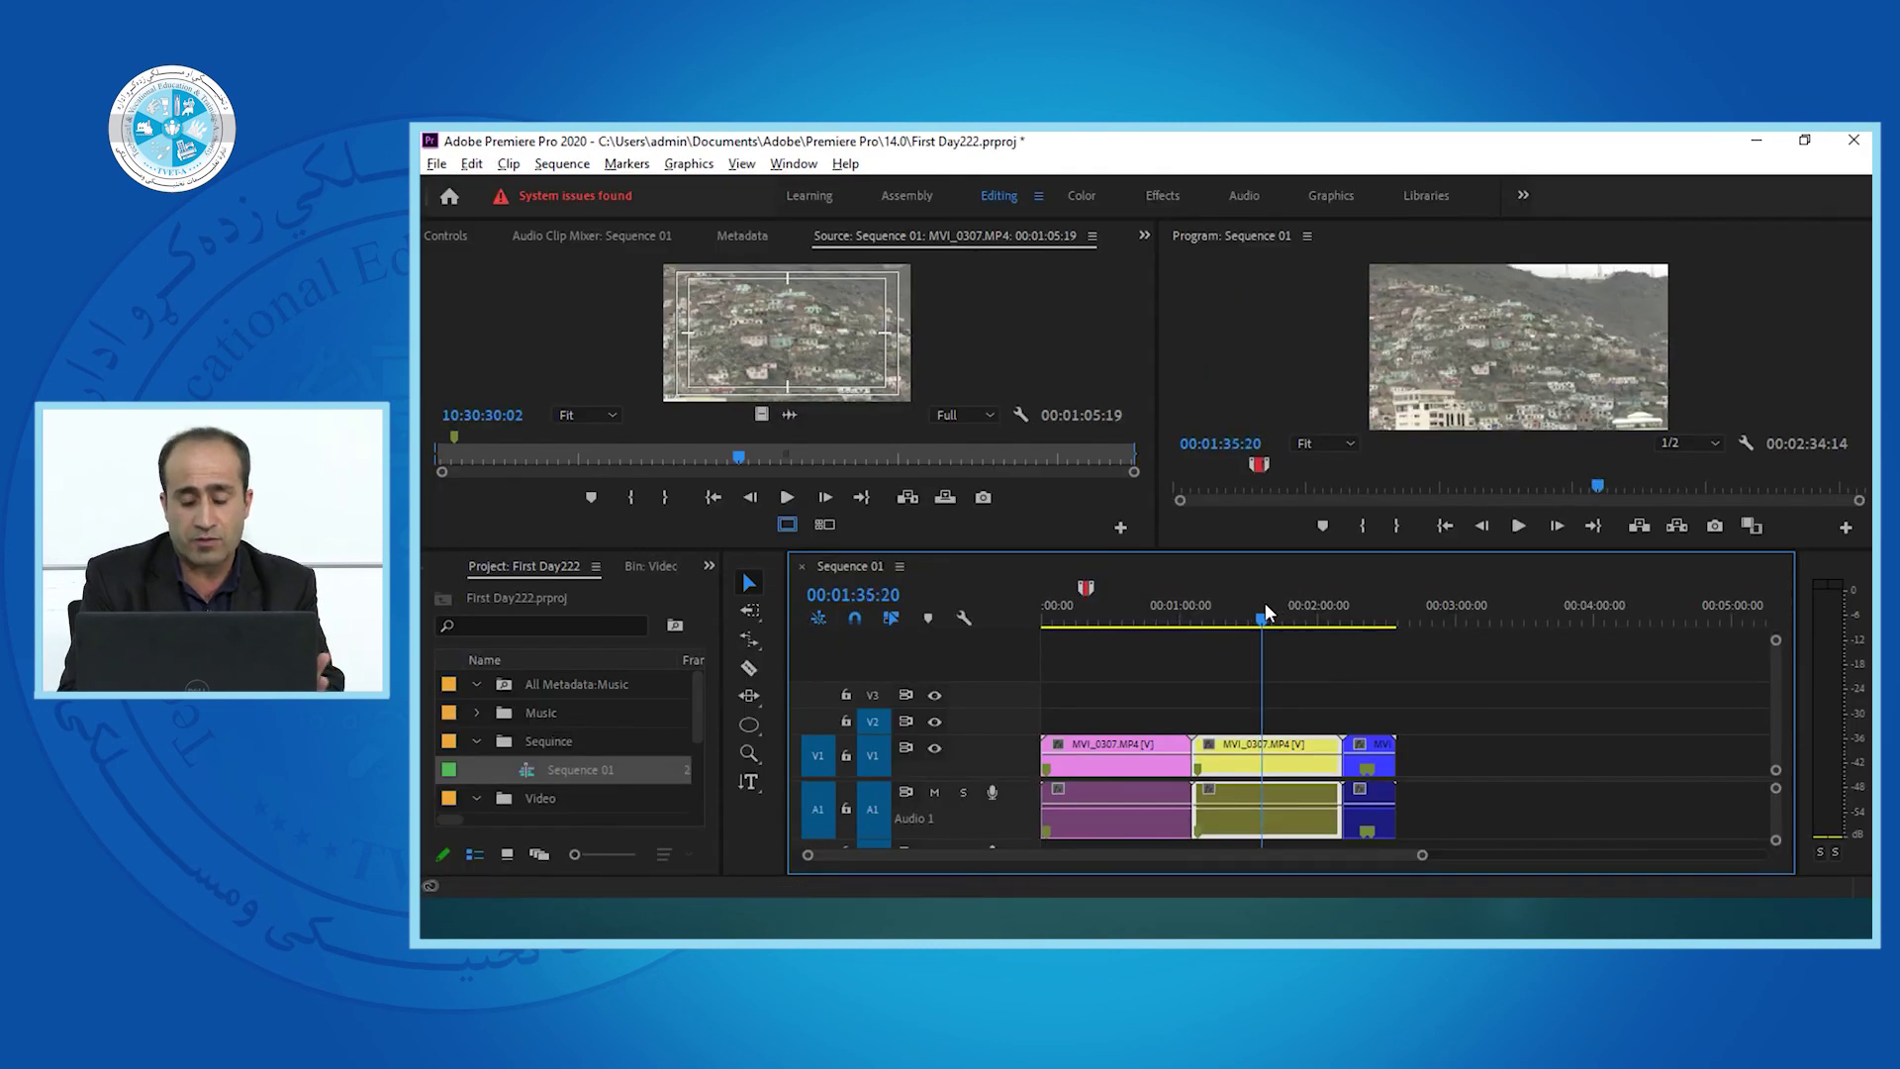
Scrub through the yellow and pink MVI_0307.MP4 clips in Sequence 01 and leave the playhead at 00:00:54:22.
click(1221, 606)
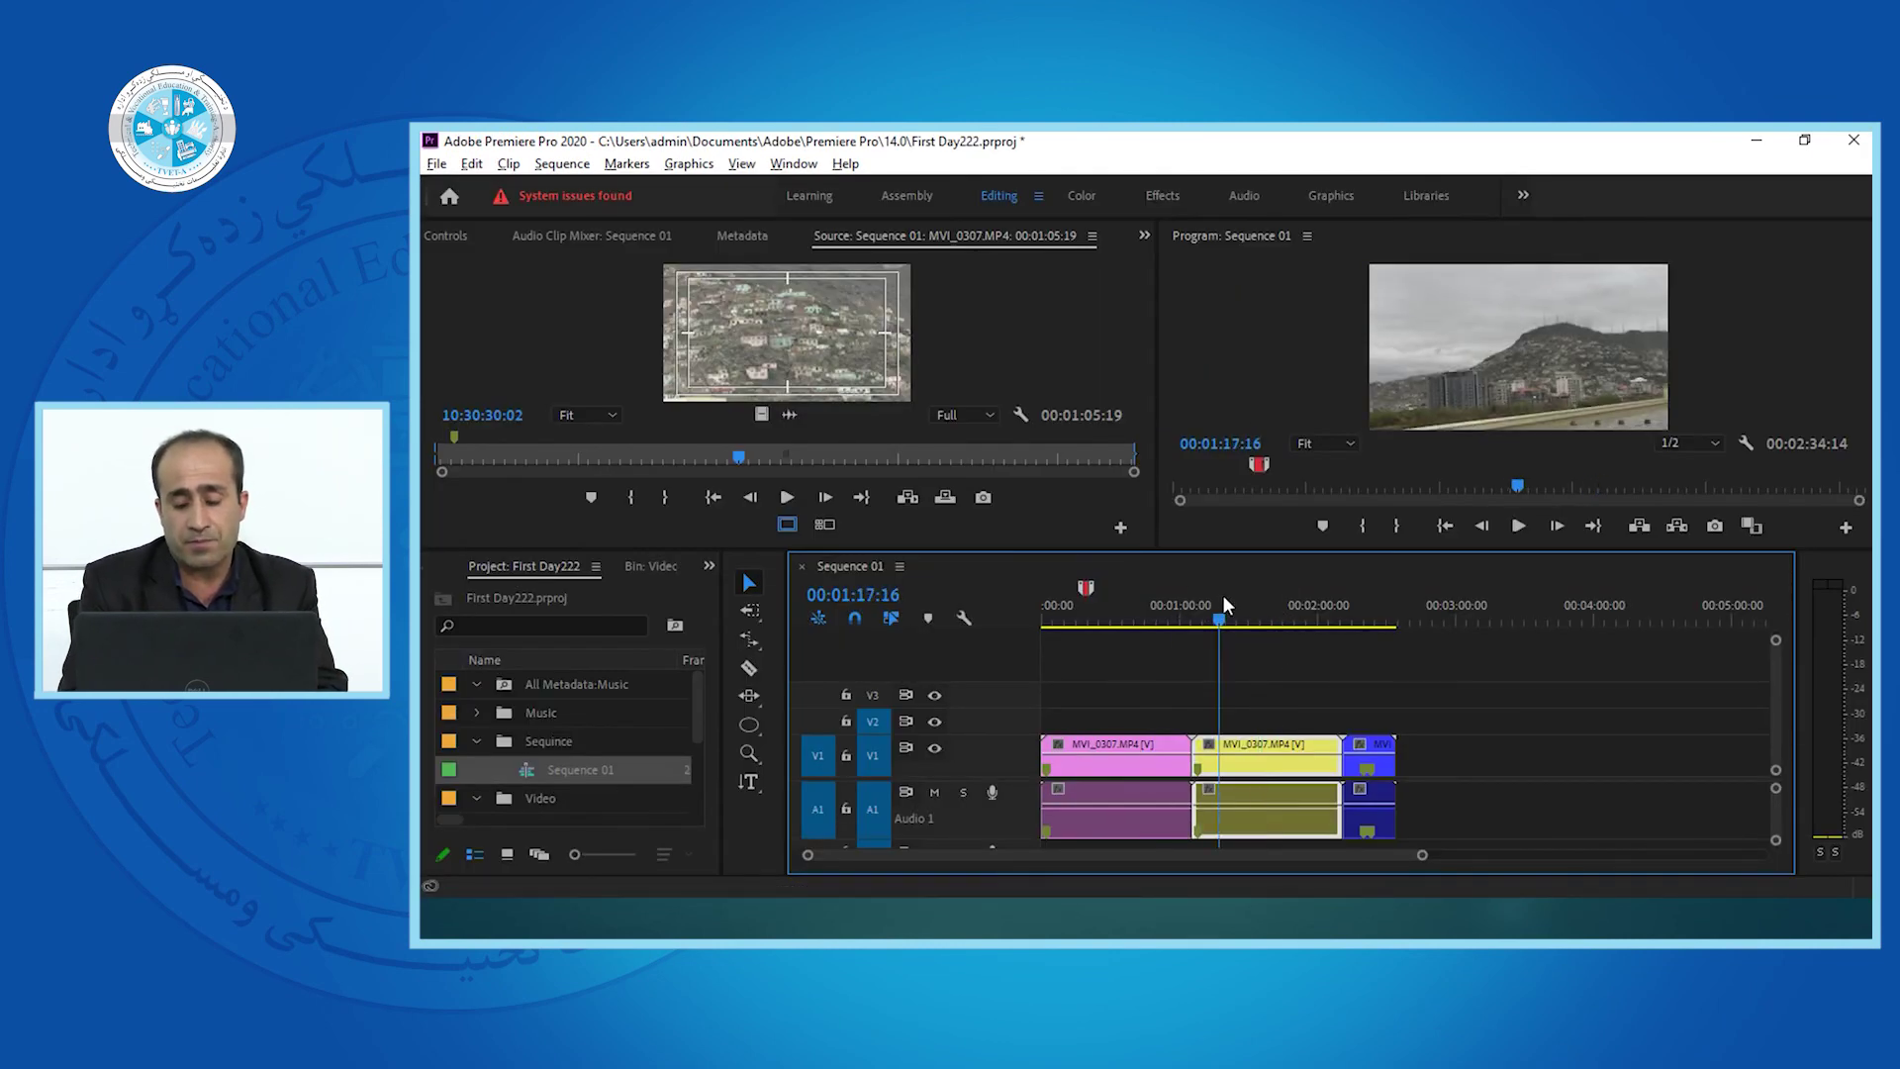
drag(1203, 606, 1262, 604)
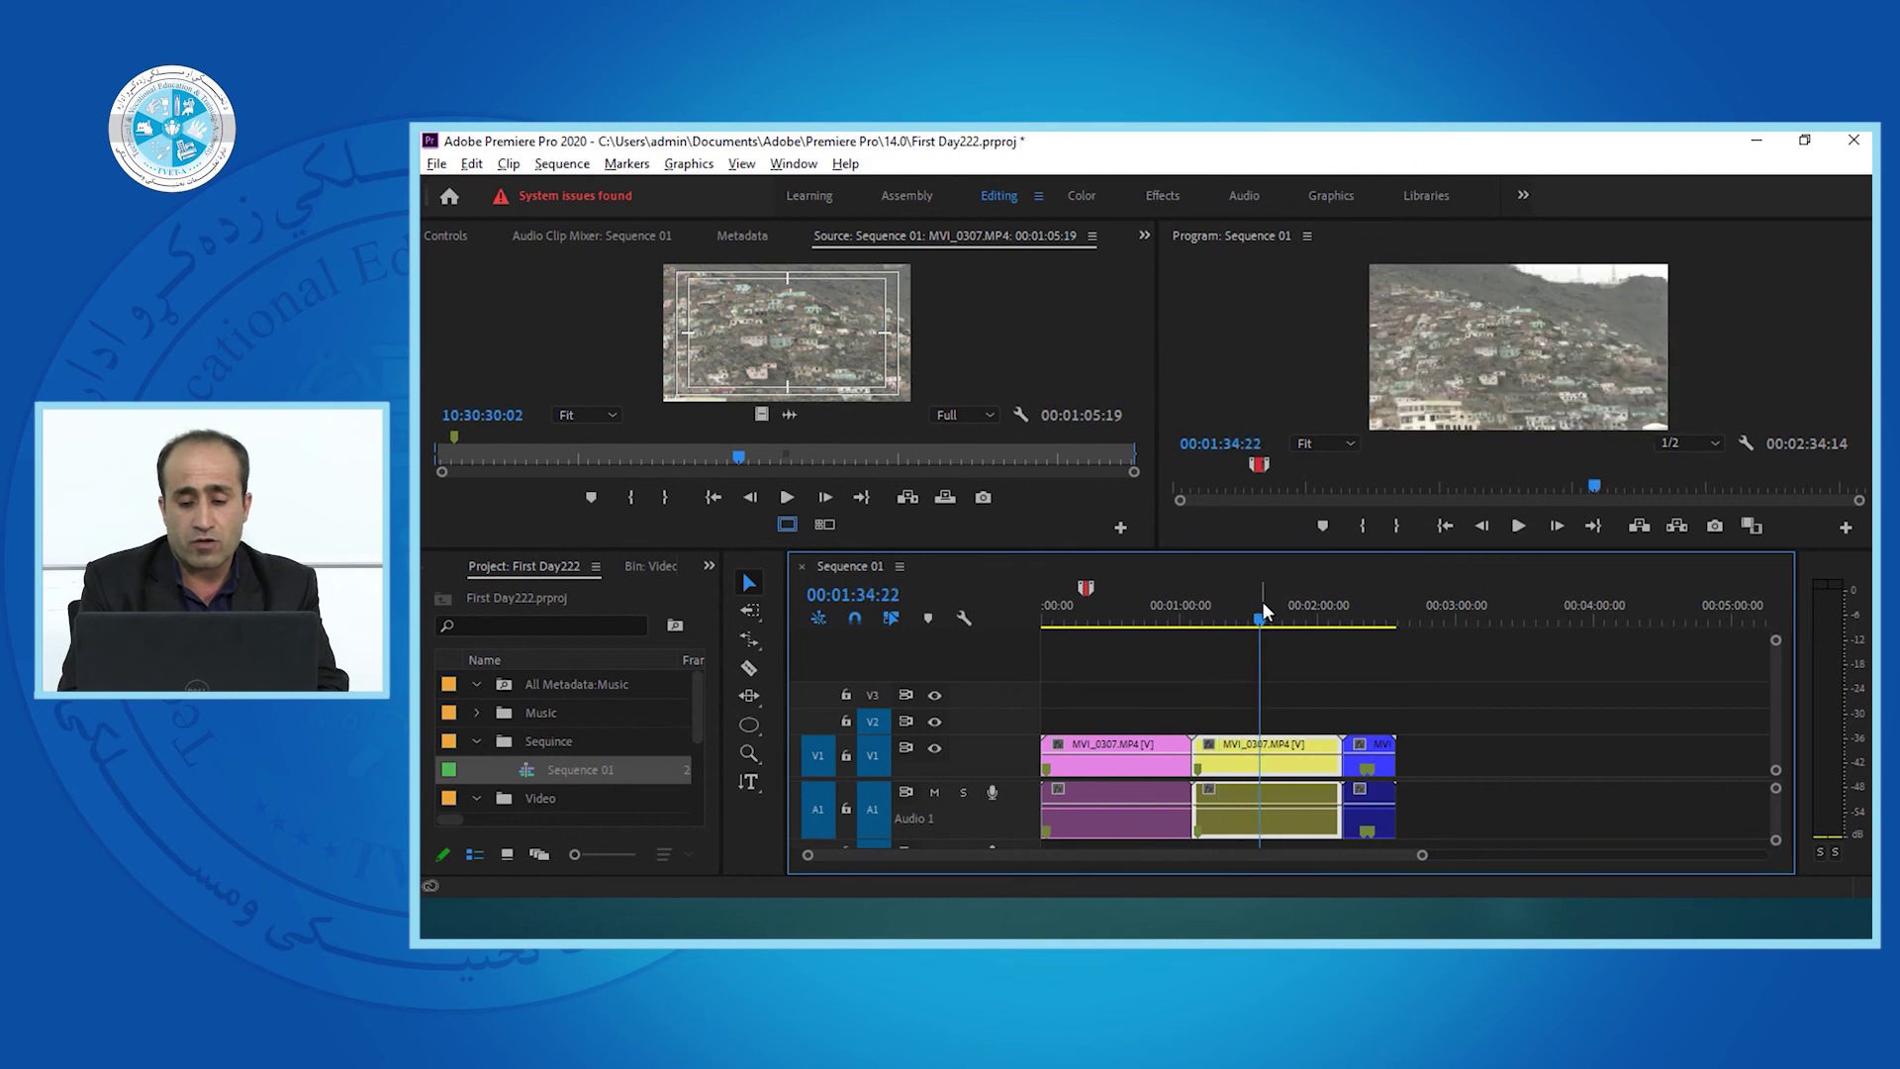
click(1233, 609)
click(1171, 599)
drag(1171, 605, 1169, 606)
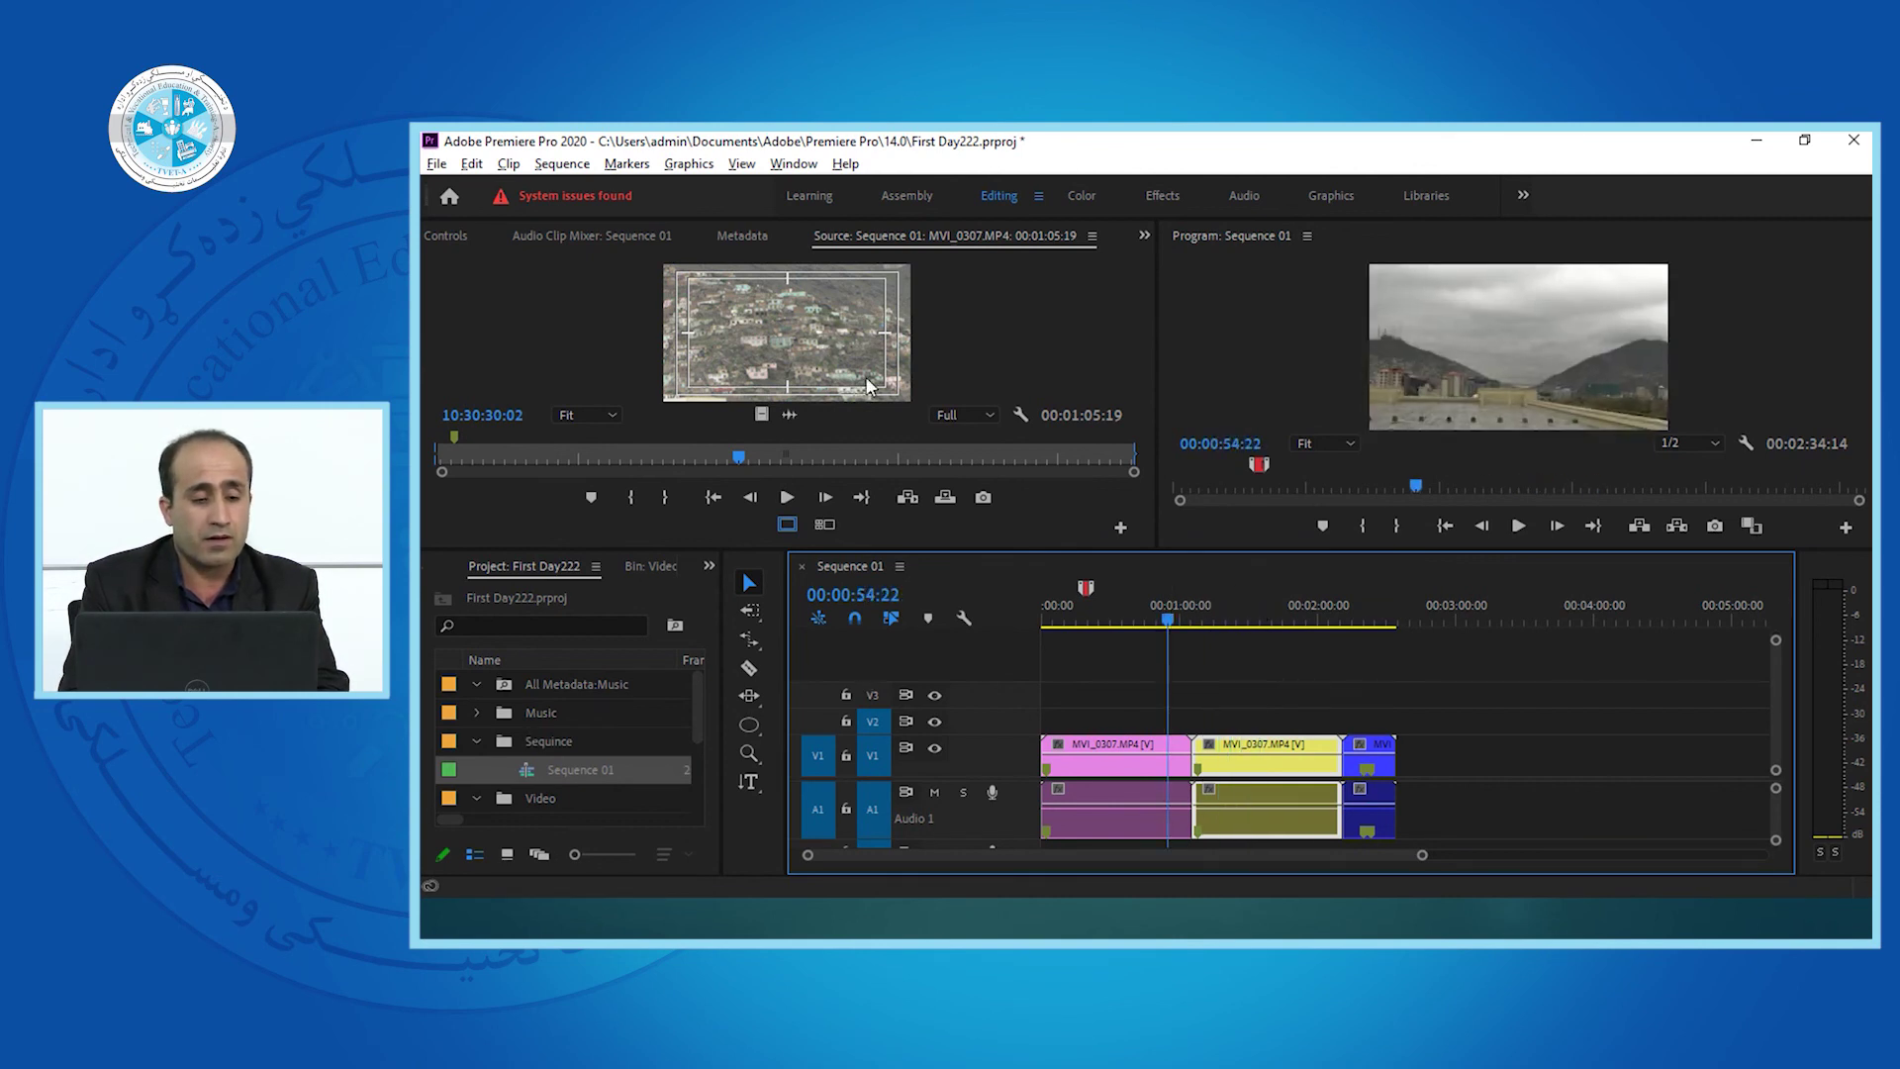
Deselect the yellow MVI_0307.MP4 clip and switch to the PowerPoint slide that describes Edit In Adobe Audition.
click(437, 165)
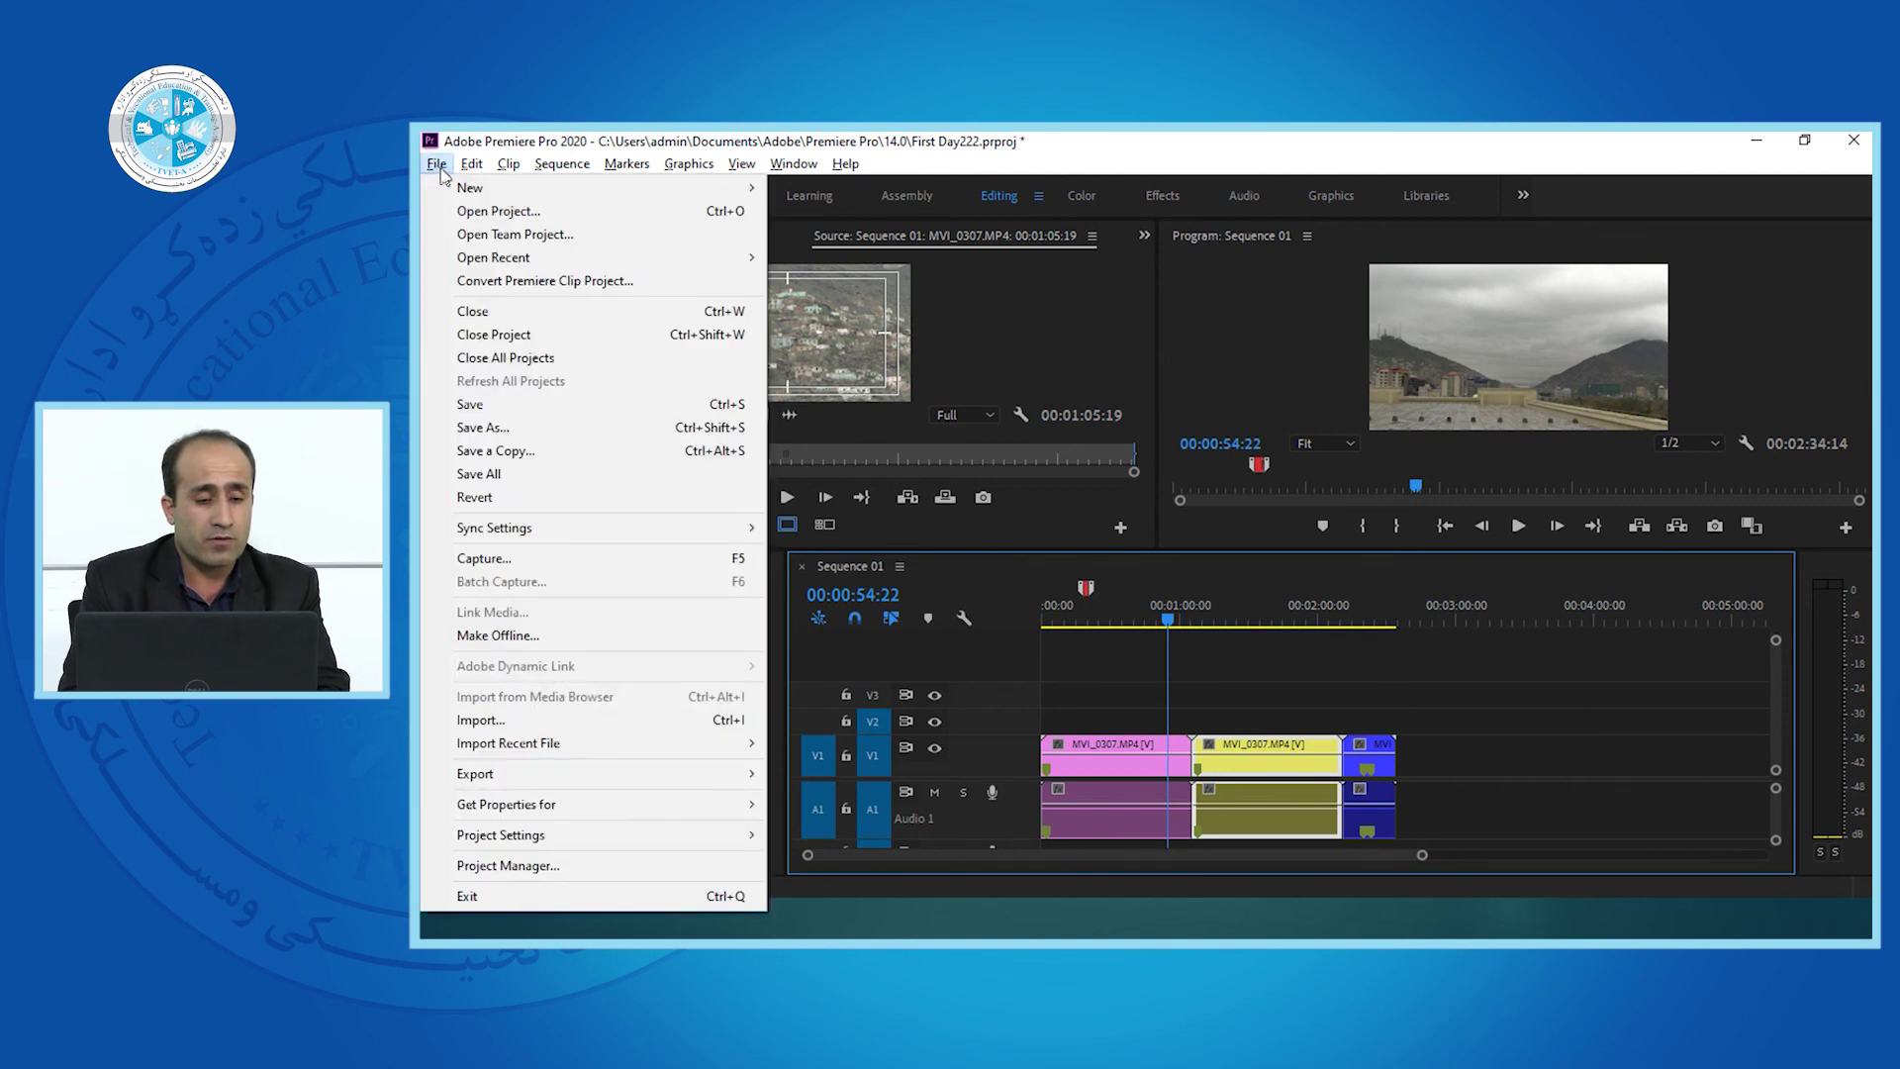
mouse_move(487, 170)
click(1294, 680)
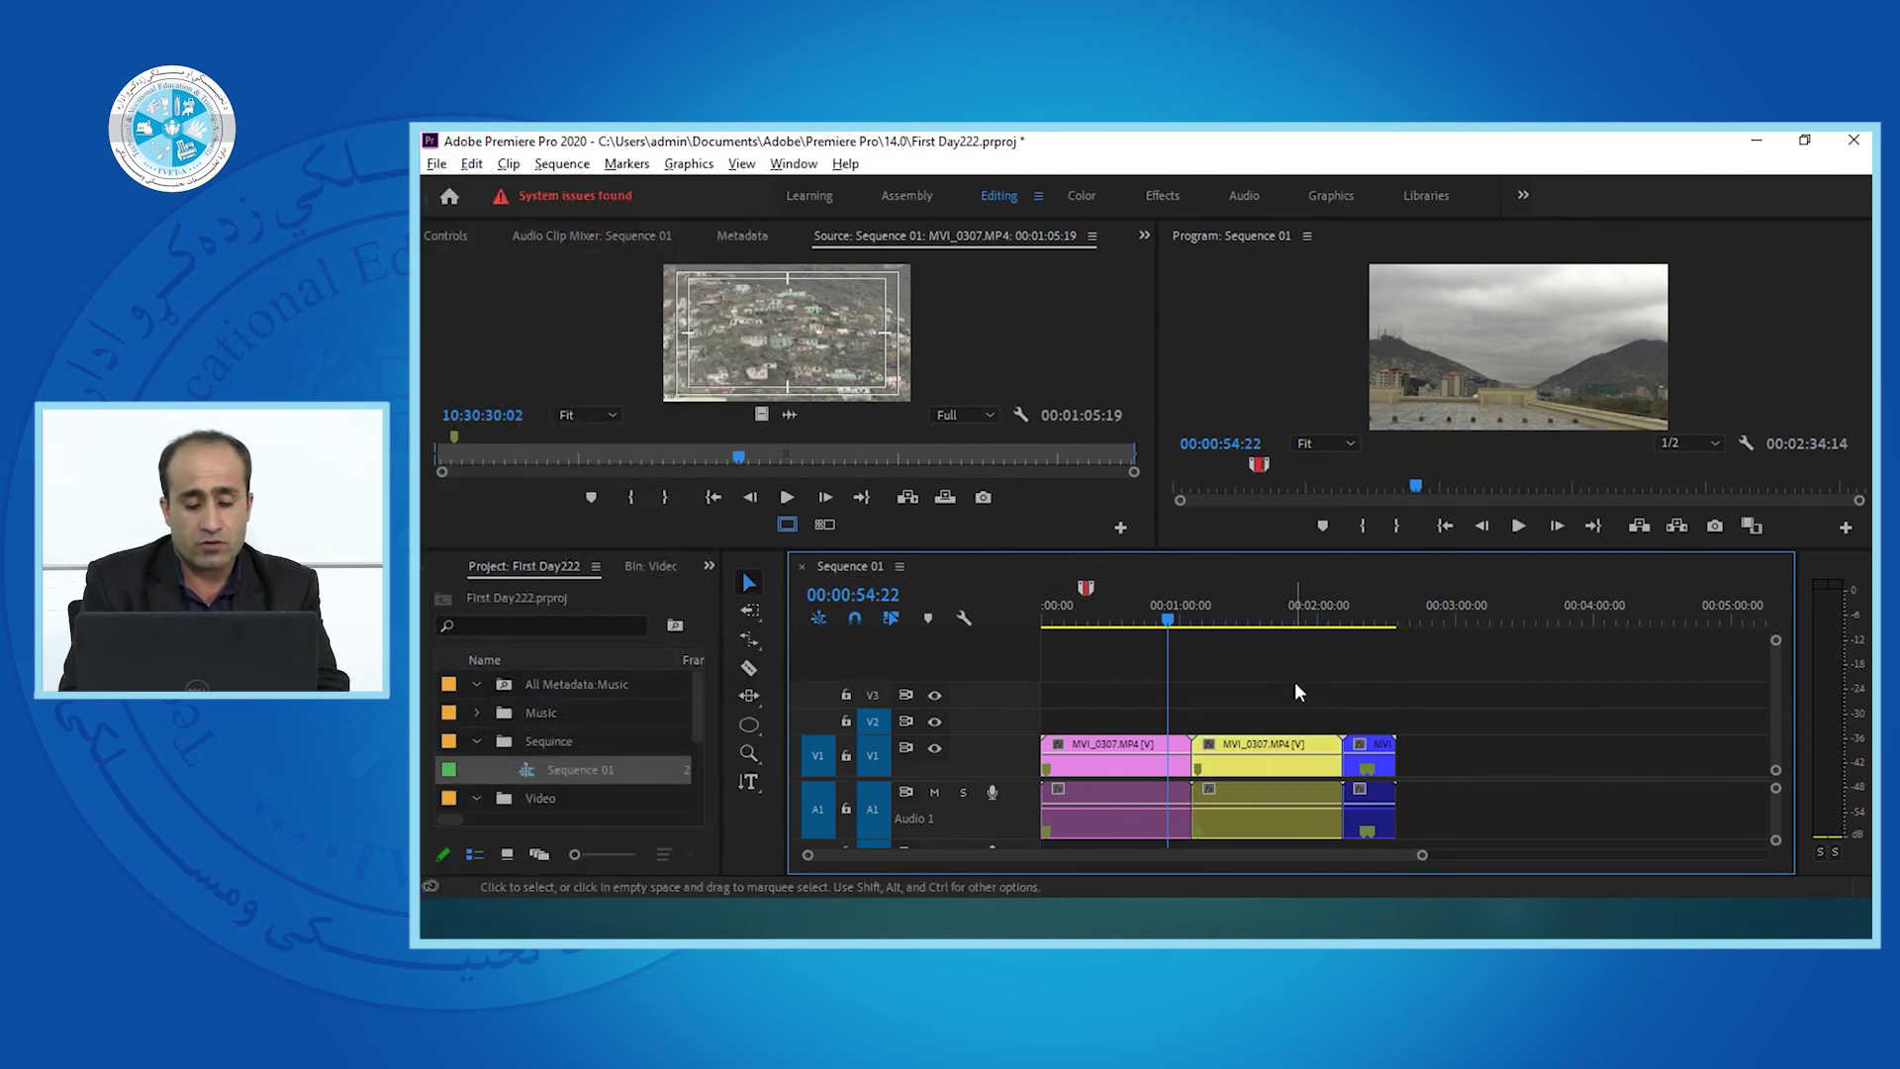
key(alt+Tab)
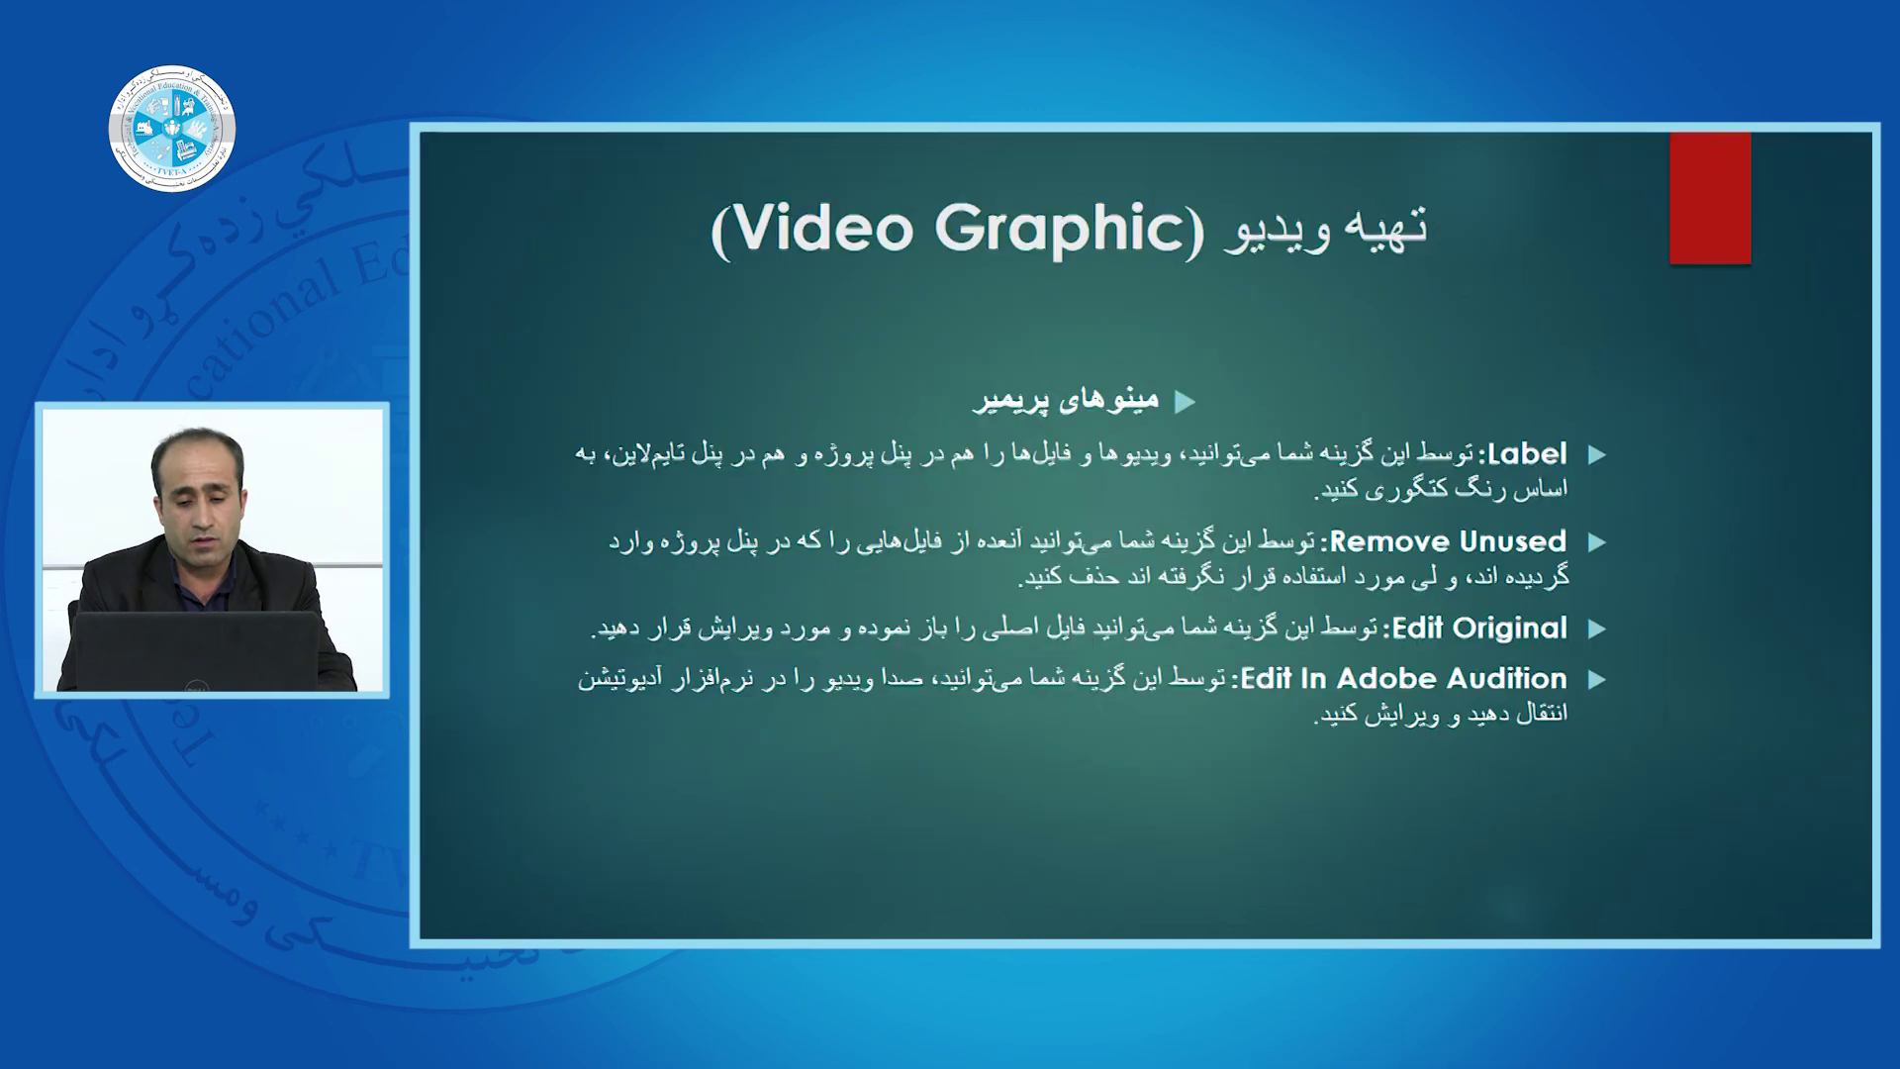